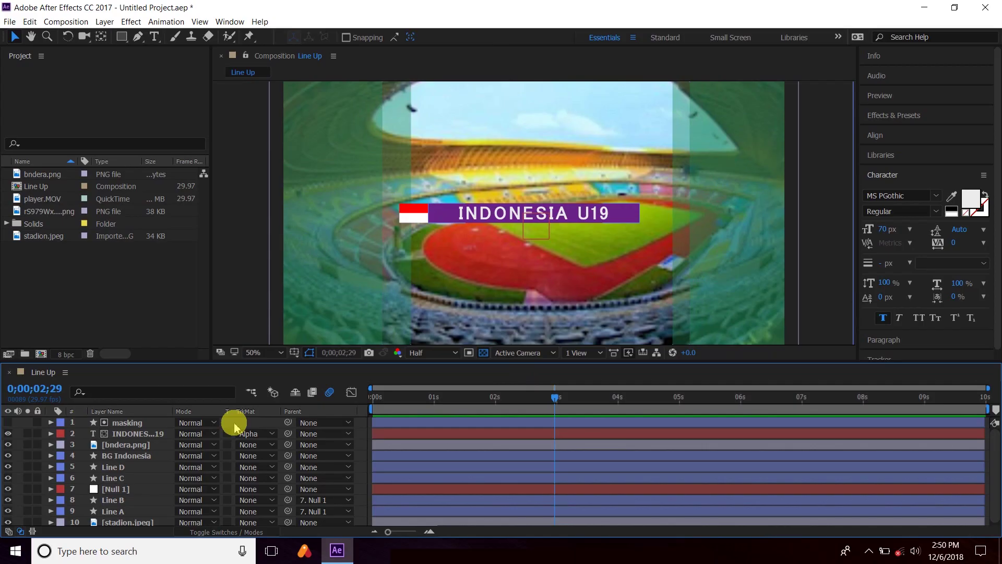
# Bring up the New layer submenu in the Line Up composition's Timeline.
pyautogui.rightClick(235, 421)
pyautogui.moveTo(270, 431)
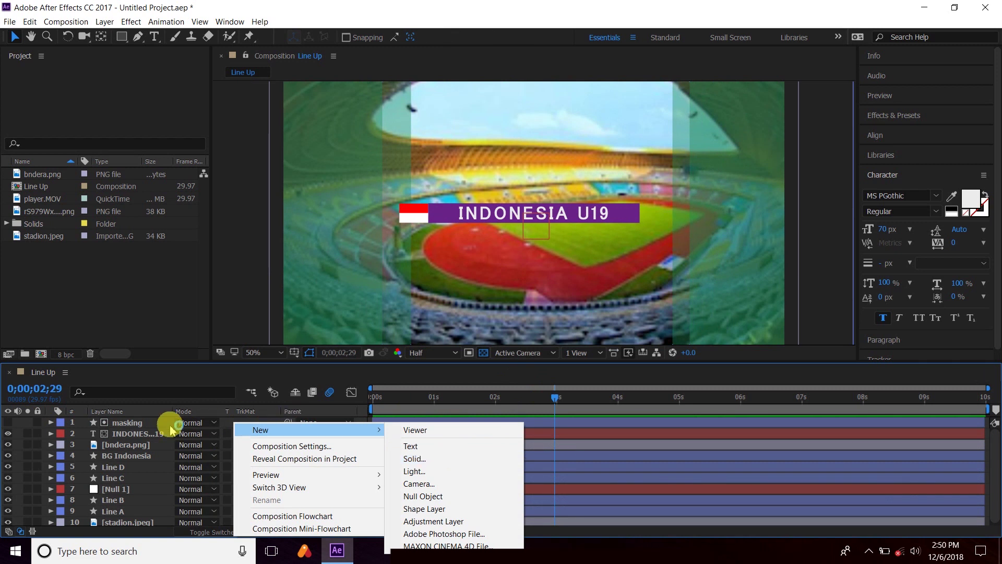
# Duplicate BG Indonesia with Ctrl+D and move the BG Indonesia 2 copy above all other layers.
pyautogui.click(449, 219)
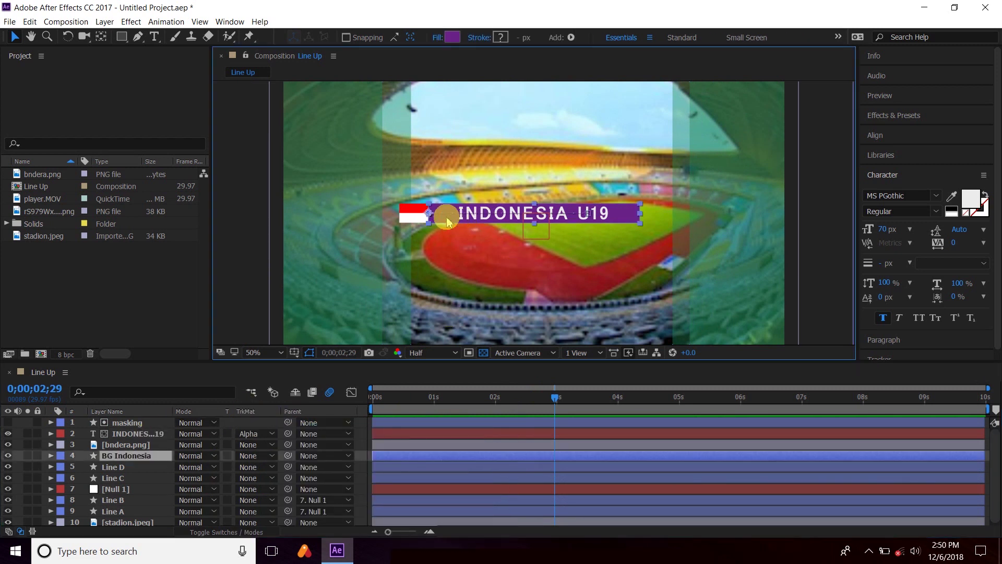
pyautogui.click(138, 458)
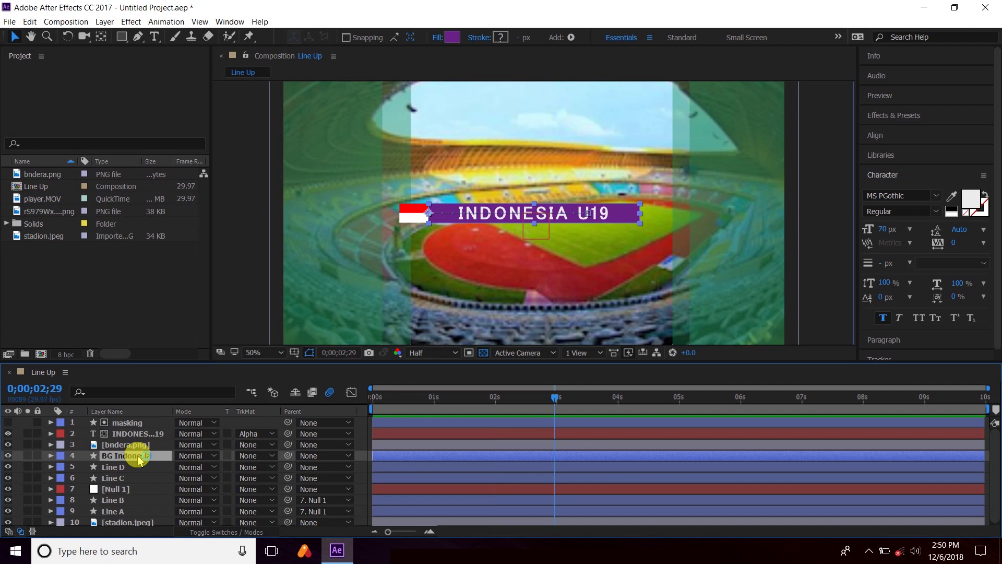
pyautogui.hotkey('ctrl', 'd')
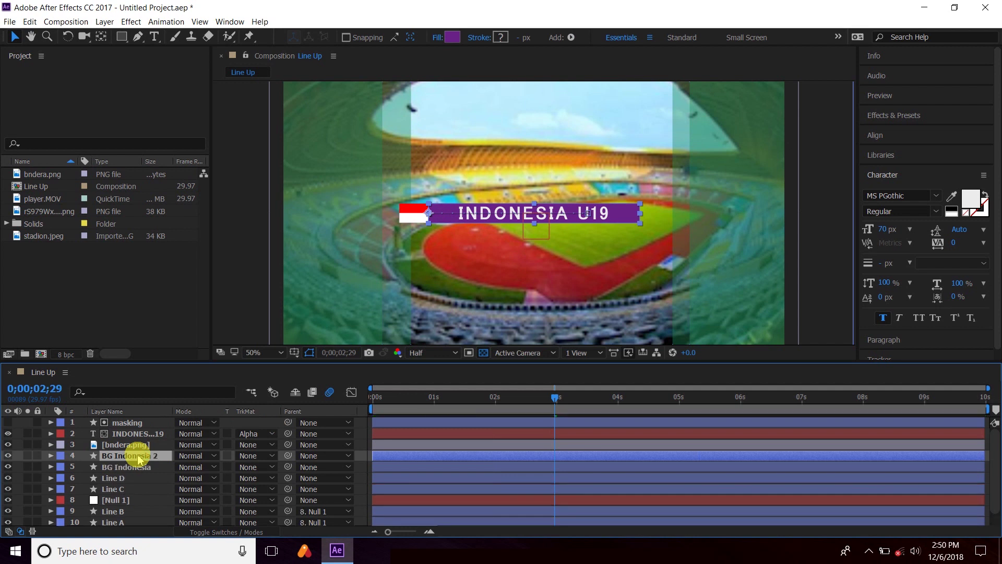
pyautogui.moveTo(147, 460); pyautogui.dragTo(140, 424)
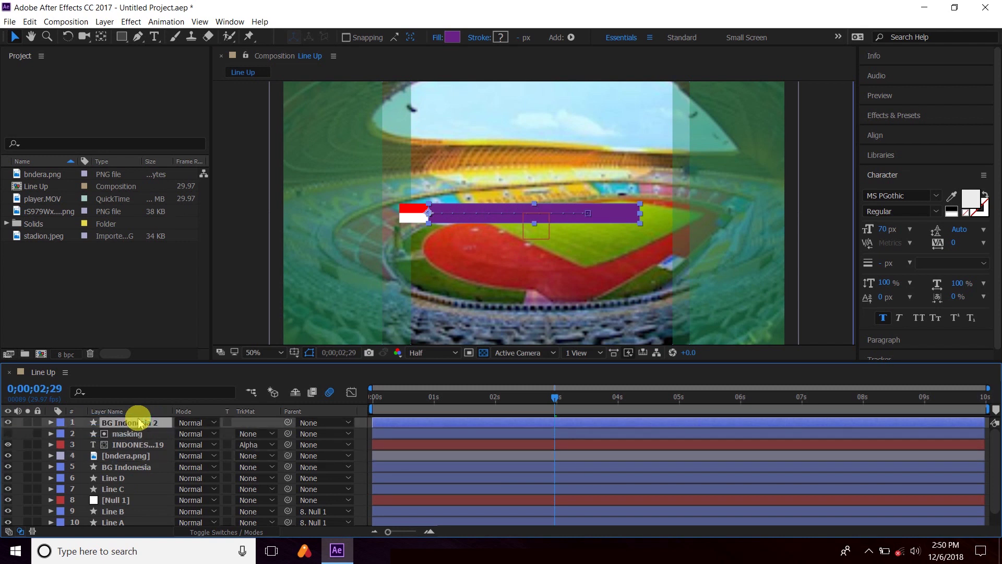
# Clear BG Indonesia 2's Position and Scale keyframes and move it below the INDONESIA U19 title.
pyautogui.press('u')
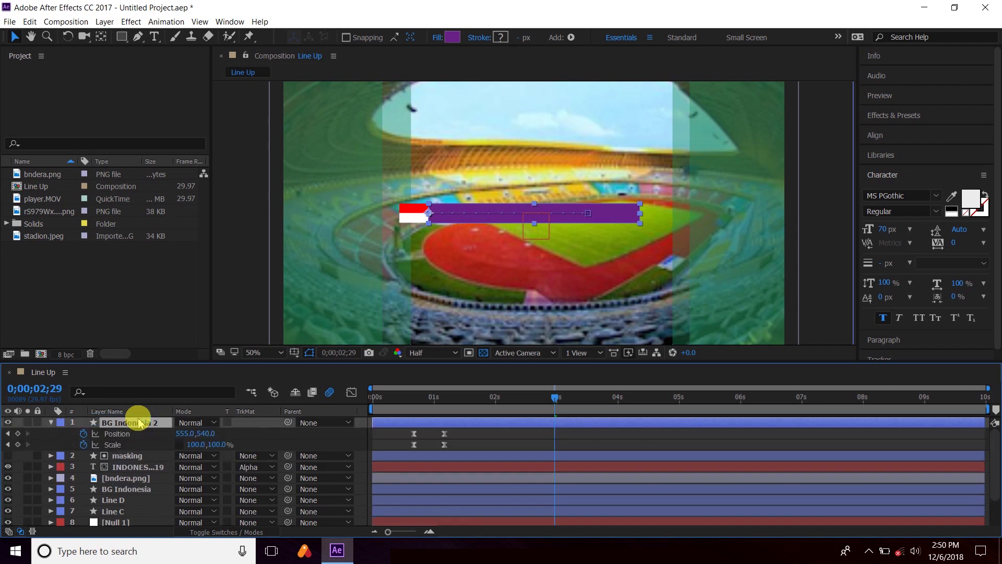
pyautogui.click(84, 434)
pyautogui.click(83, 444)
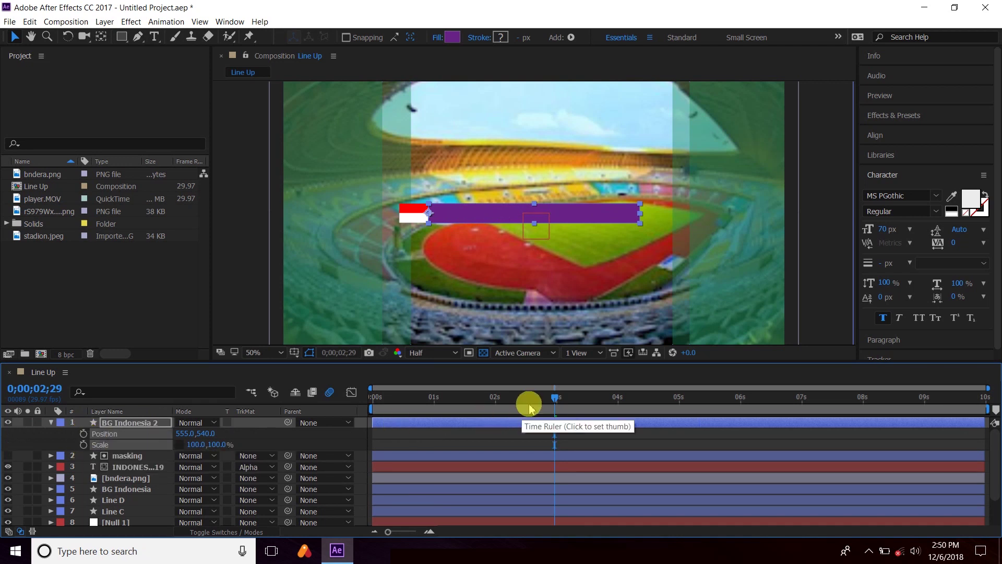
pyautogui.moveTo(483, 223); pyautogui.dragTo(480, 239)
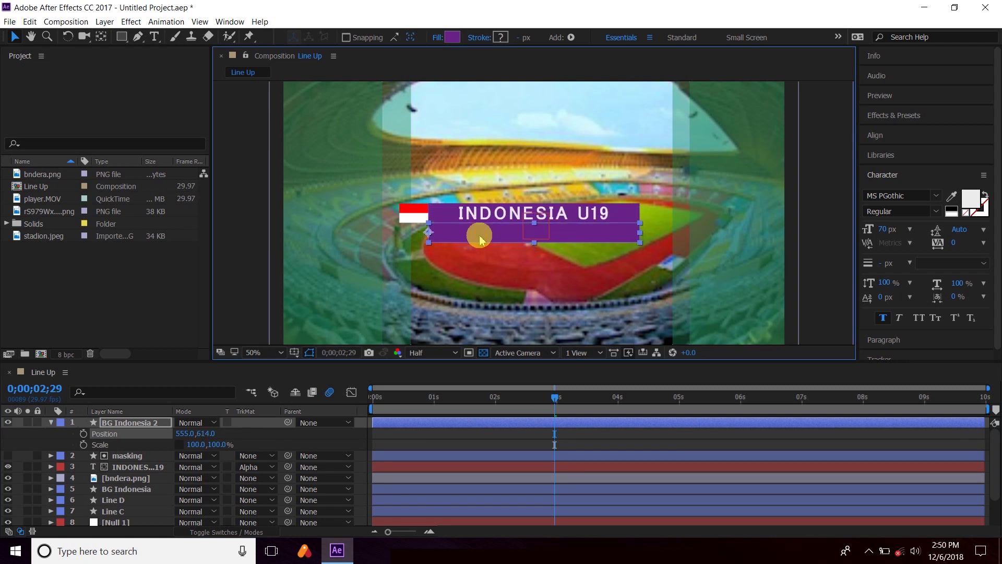
# Set the bar's anchor point to its top centre and stretch it down to 100,591.9% scale.
pyautogui.click(101, 37)
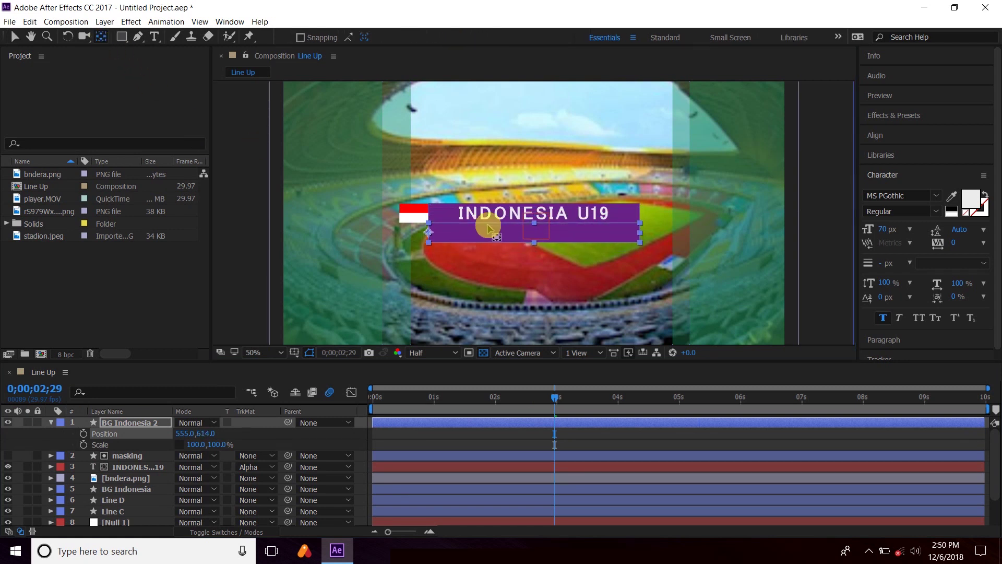
pyautogui.moveTo(449, 234); pyautogui.dragTo(533, 227)
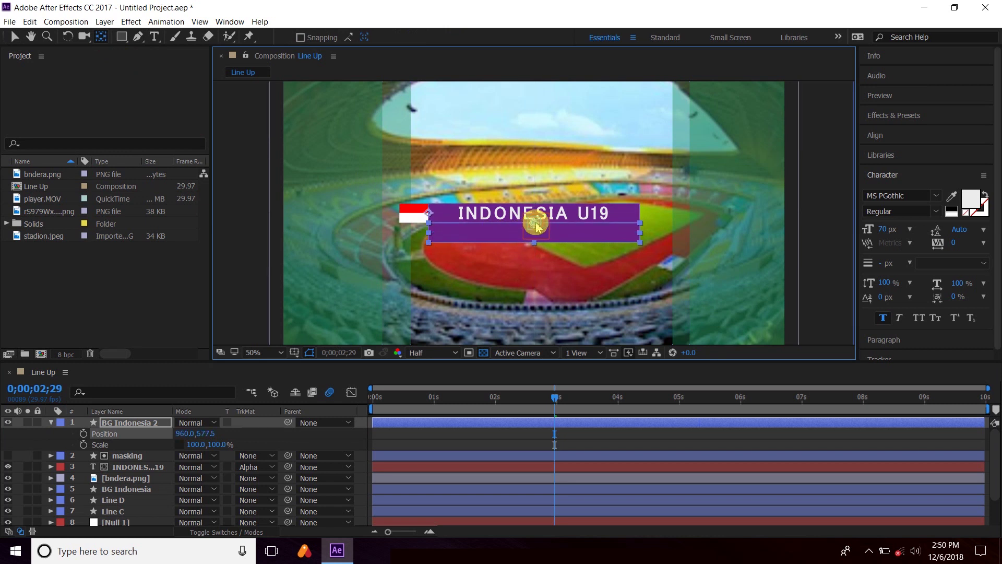
pyautogui.press('v')
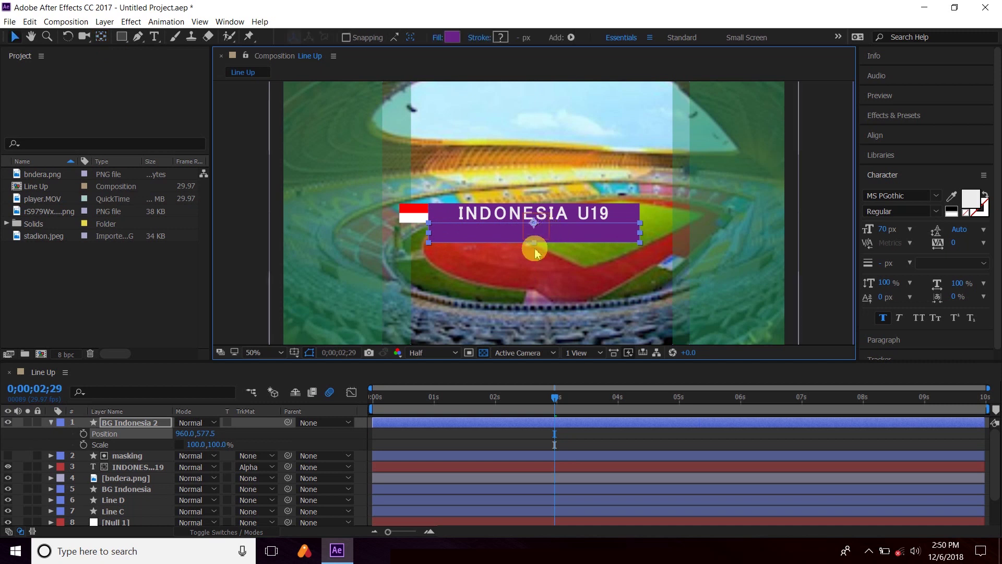
pyautogui.moveTo(534, 242)
pyautogui.mouseDown()
pyautogui.moveTo(542, 347)
pyautogui.moveTo(536, 337)
pyautogui.mouseUp()
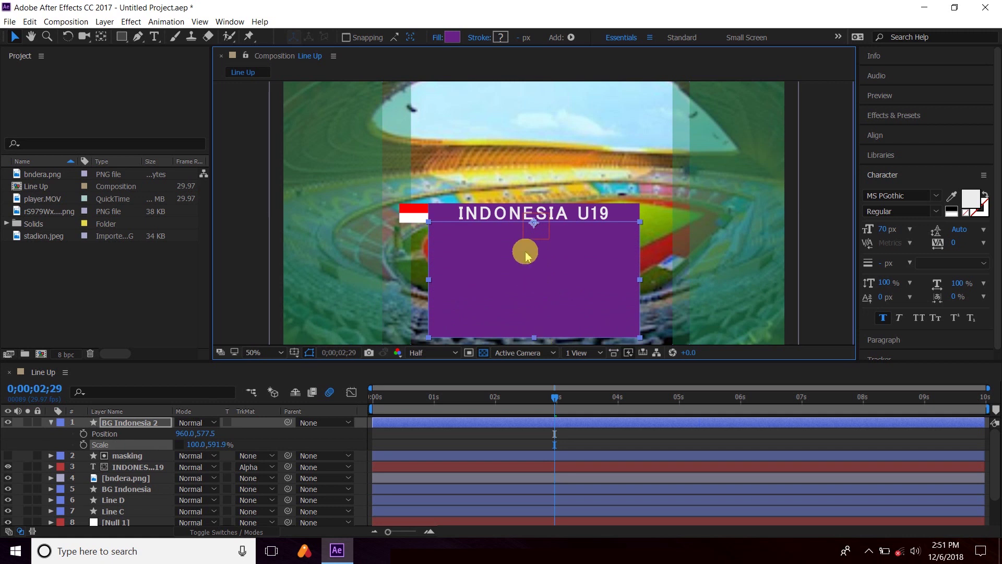
# Change the panel's fill colour to white.
pyautogui.click(452, 39)
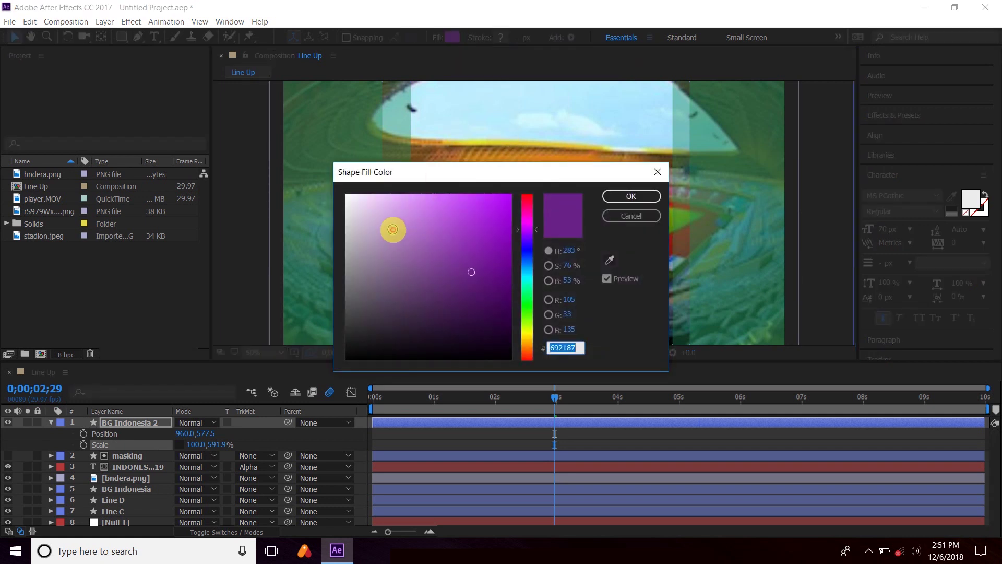
pyautogui.moveTo(394, 230); pyautogui.dragTo(340, 189)
pyautogui.click(634, 197)
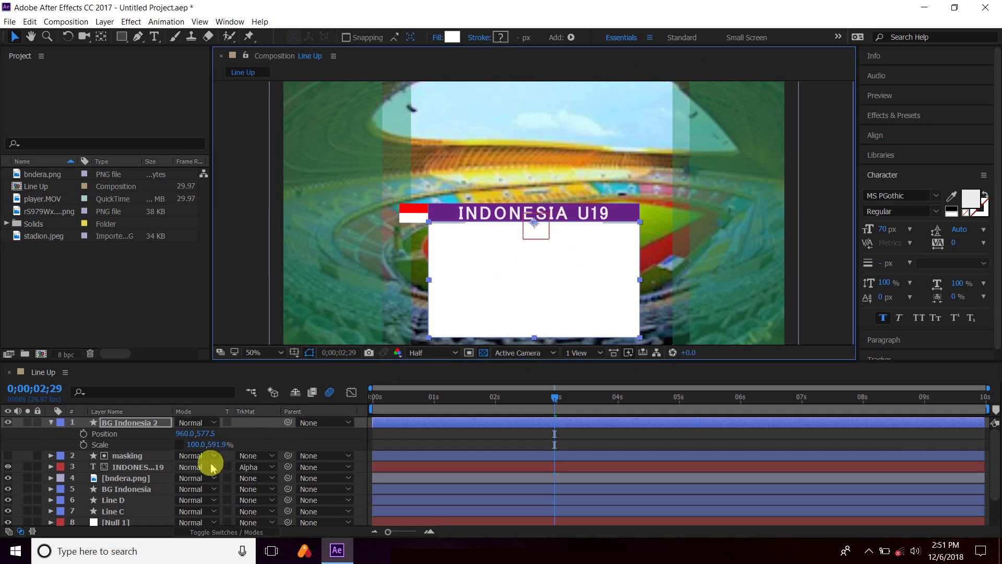
# Set BG Indonesia 2's opacity to 50%.
pyautogui.click(131, 426)
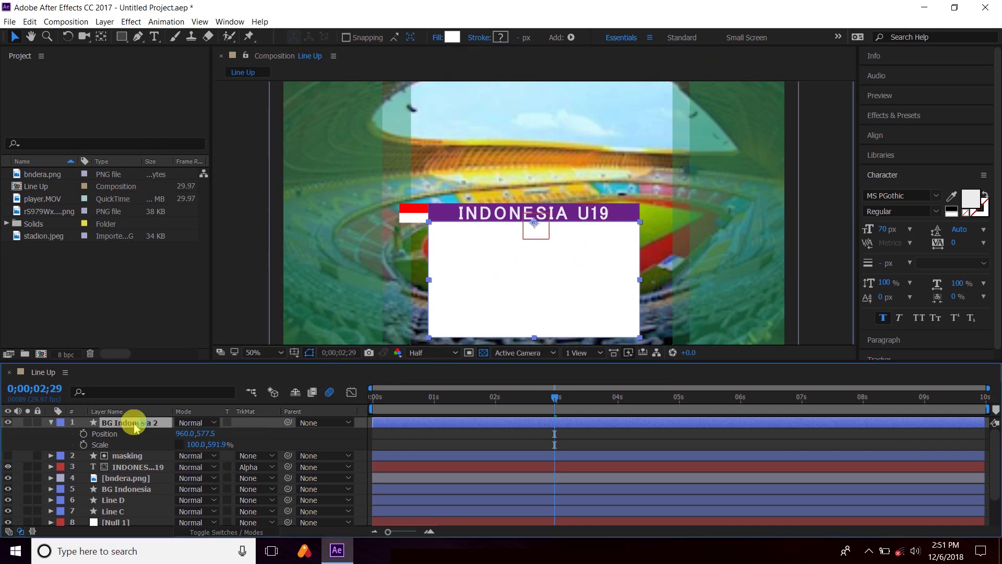
pyautogui.press('t')
pyautogui.moveTo(183, 434)
pyautogui.mouseDown()
pyautogui.moveTo(155, 436)
pyautogui.moveTo(197, 444)
pyautogui.mouseUp()
pyautogui.write('50')
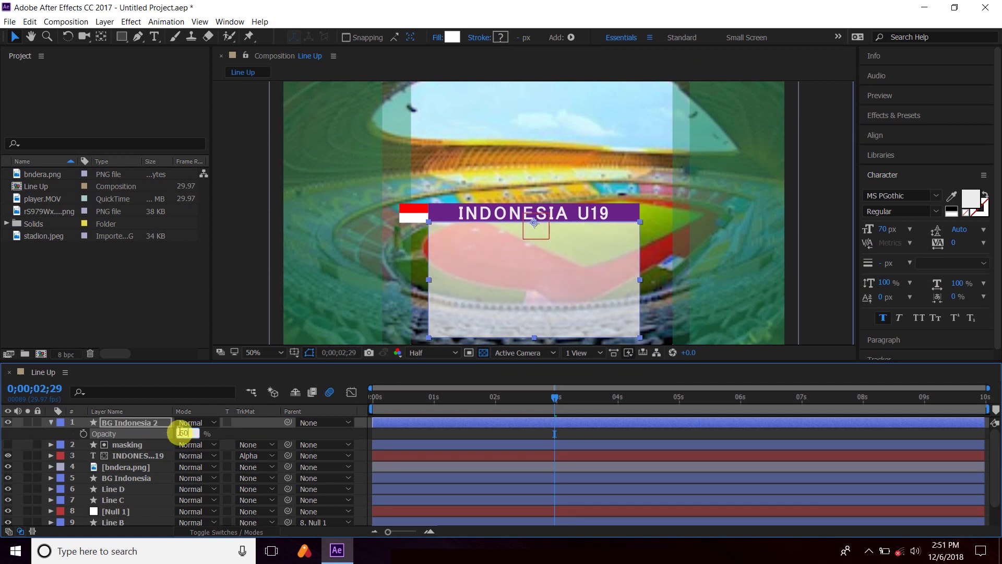
pyautogui.press('Return')
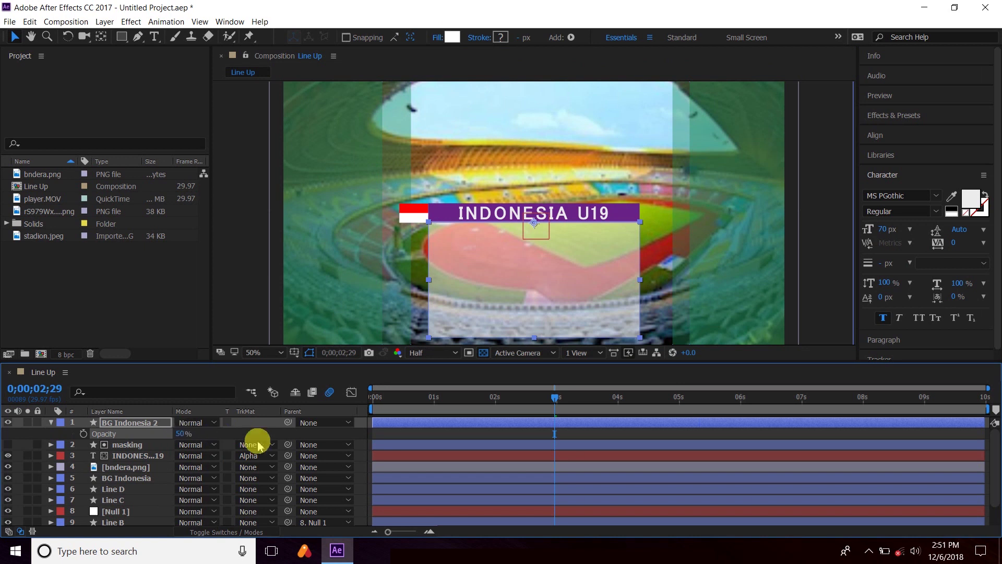
pyautogui.moveTo(548, 397)
pyautogui.mouseDown()
pyautogui.moveTo(495, 437)
pyautogui.moveTo(546, 434)
pyautogui.mouseUp()
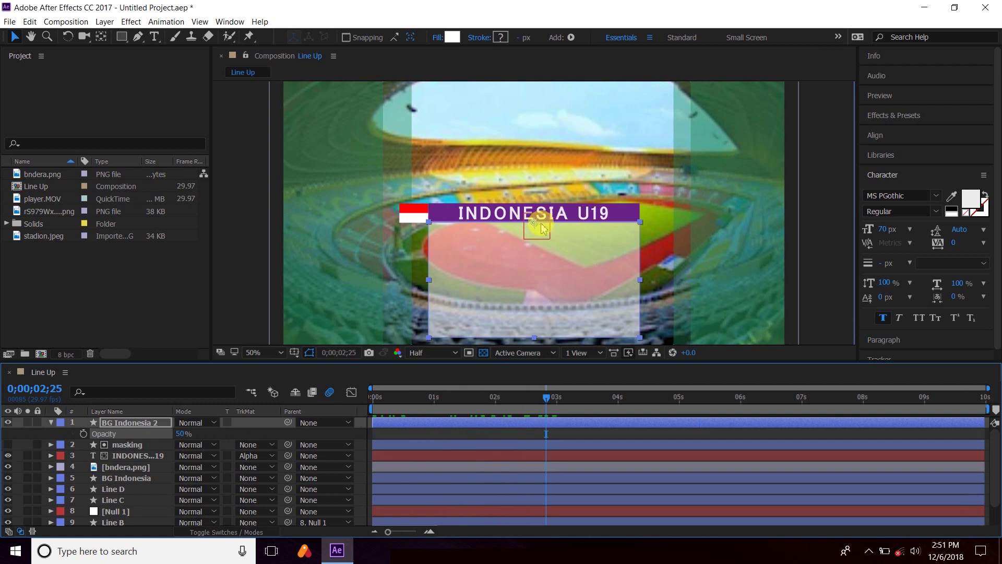
# Keyframe BG Indonesia 2's Scale at 2;25 and set it to 100,0% at 2;00.
pyautogui.click(146, 424)
pyautogui.press('s')
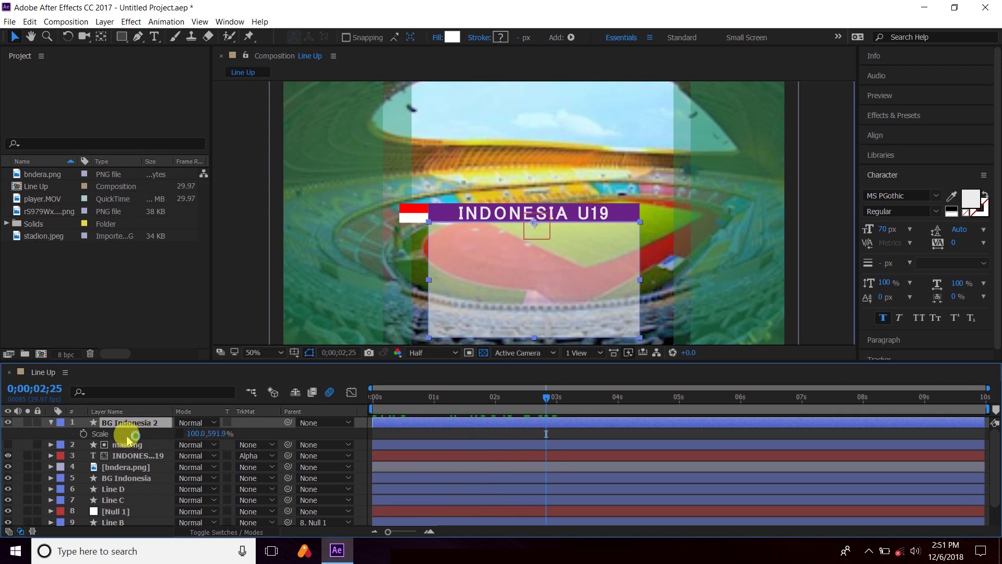
pyautogui.click(82, 433)
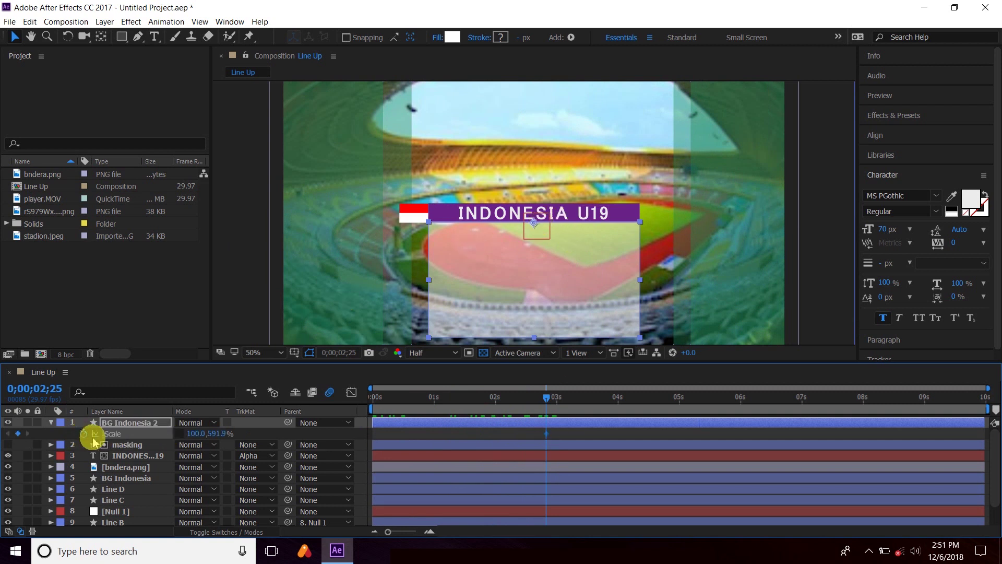
pyautogui.moveTo(547, 401); pyautogui.dragTo(497, 406)
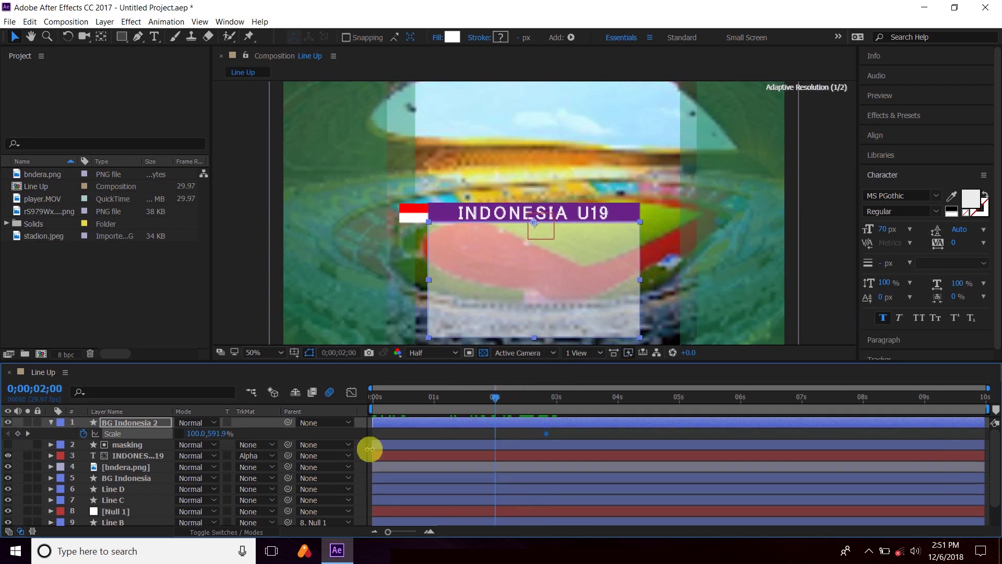
pyautogui.moveTo(197, 434); pyautogui.dragTo(176, 436)
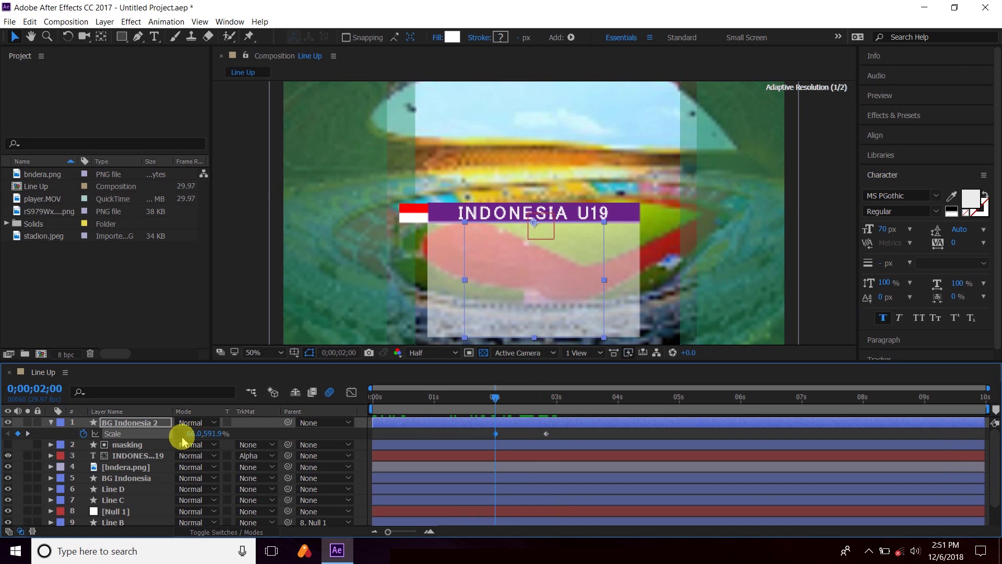
pyautogui.hotkey('ctrl', 'z')
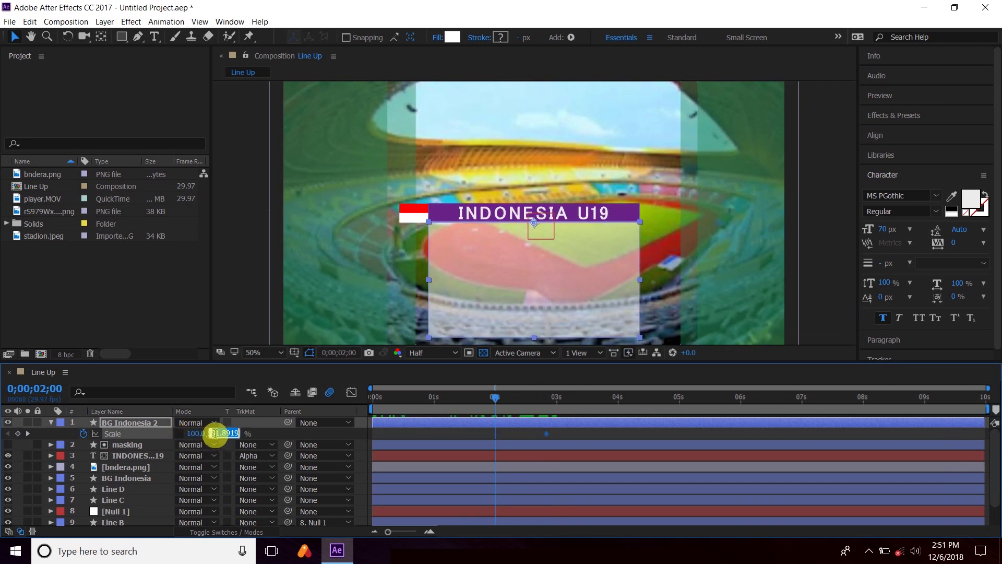
pyautogui.write('0')
pyautogui.press('Return')
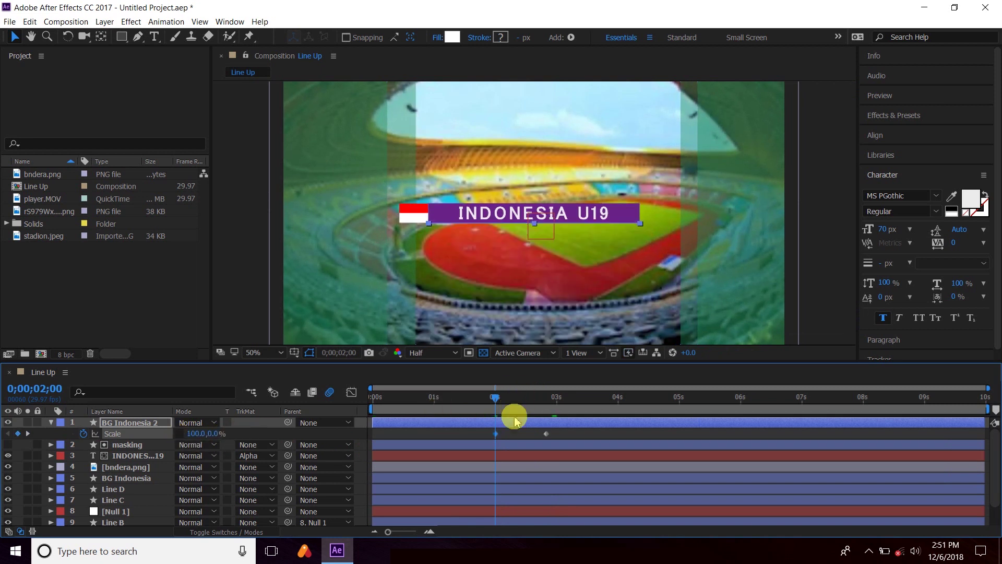
# Ease both Scale keyframes with F9 and preview the panel unrolling.
pyautogui.moveTo(557, 436); pyautogui.dragTo(491, 439)
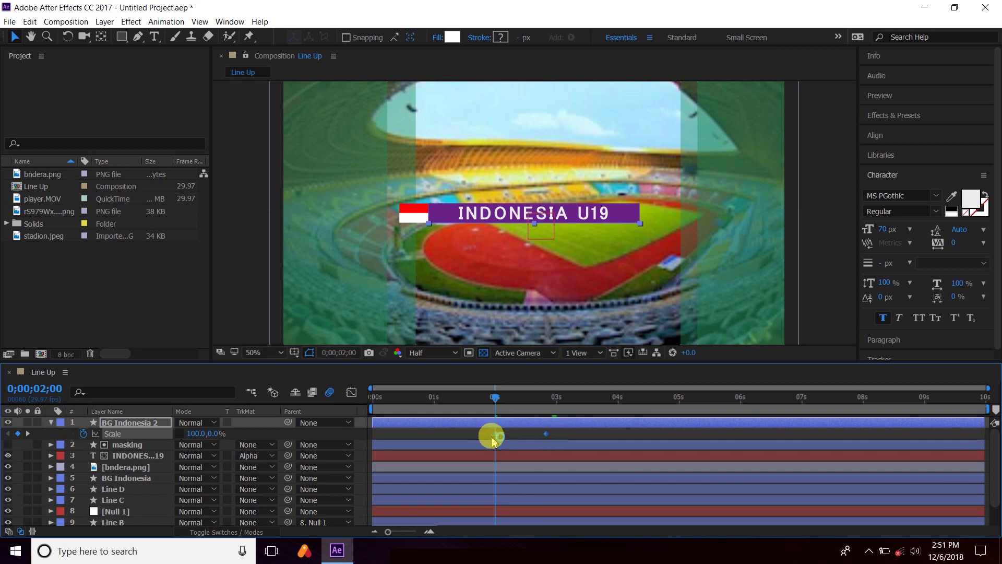
pyautogui.press('F9')
pyautogui.click(517, 437)
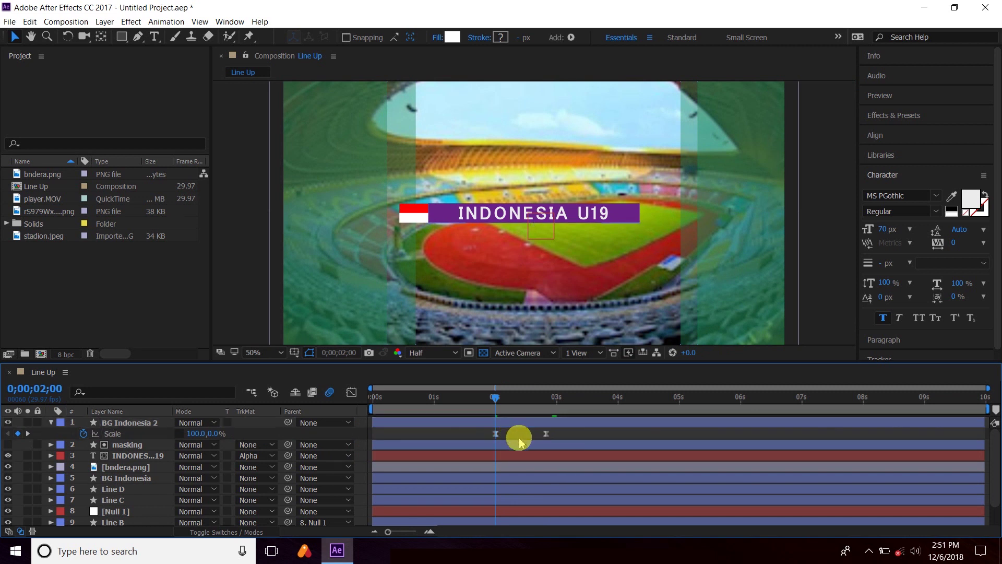
pyautogui.press('space')
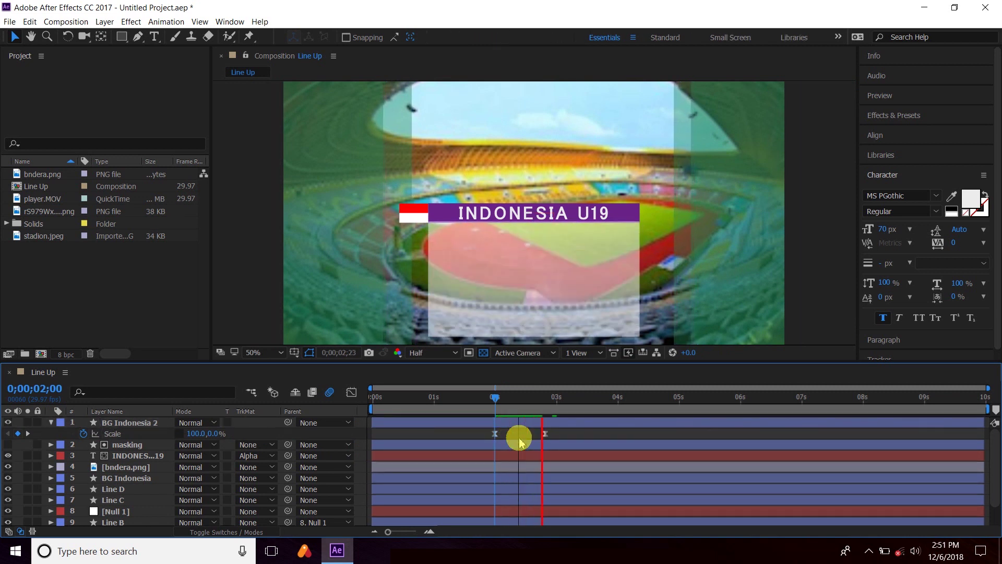
pyautogui.moveTo(621, 411)
pyautogui.mouseDown()
pyautogui.moveTo(500, 420)
pyautogui.moveTo(543, 419)
pyautogui.mouseUp()
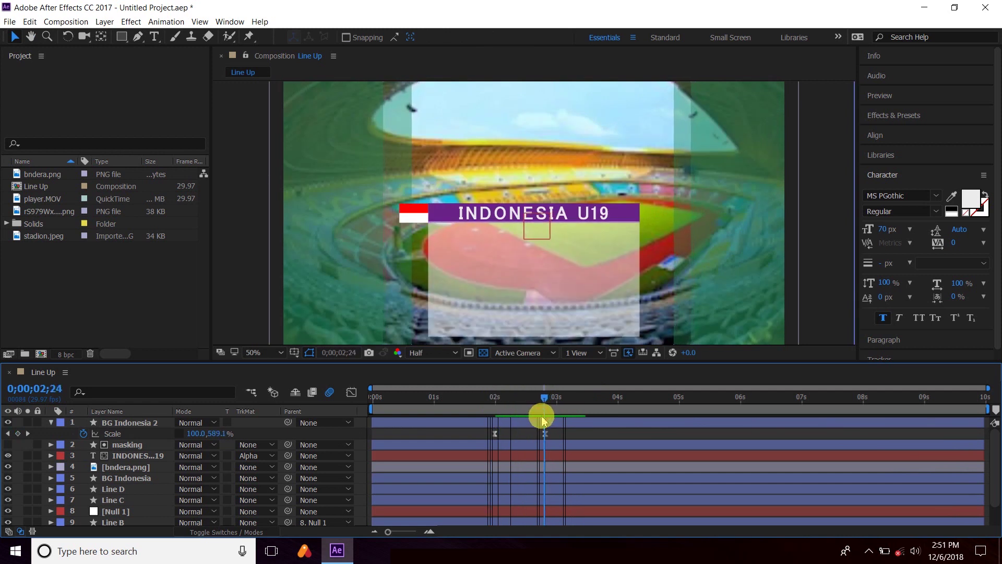
# Add a Null 2 object and place it just below BG Indonesia 2.
pyautogui.rightClick(267, 435)
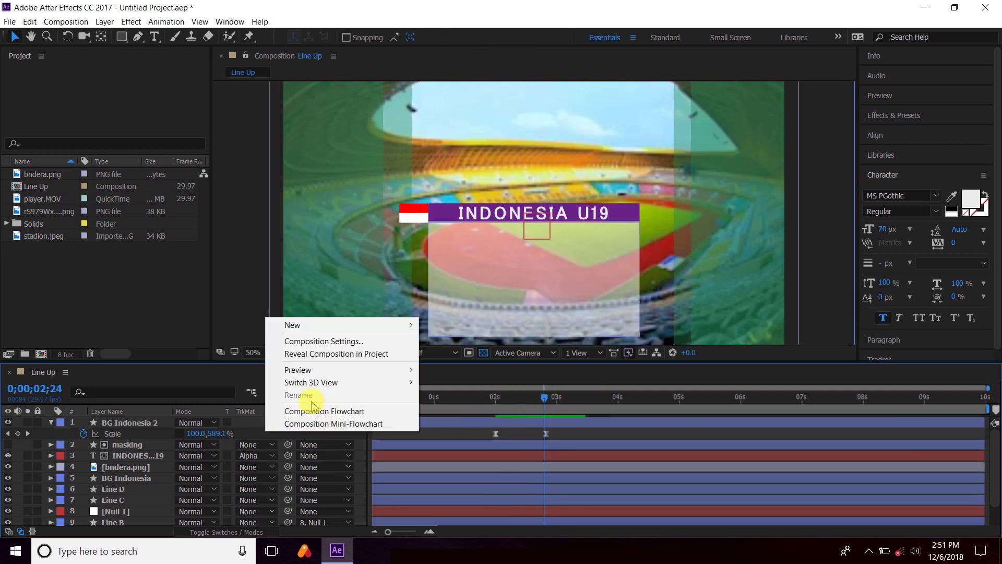
pyautogui.moveTo(334, 326)
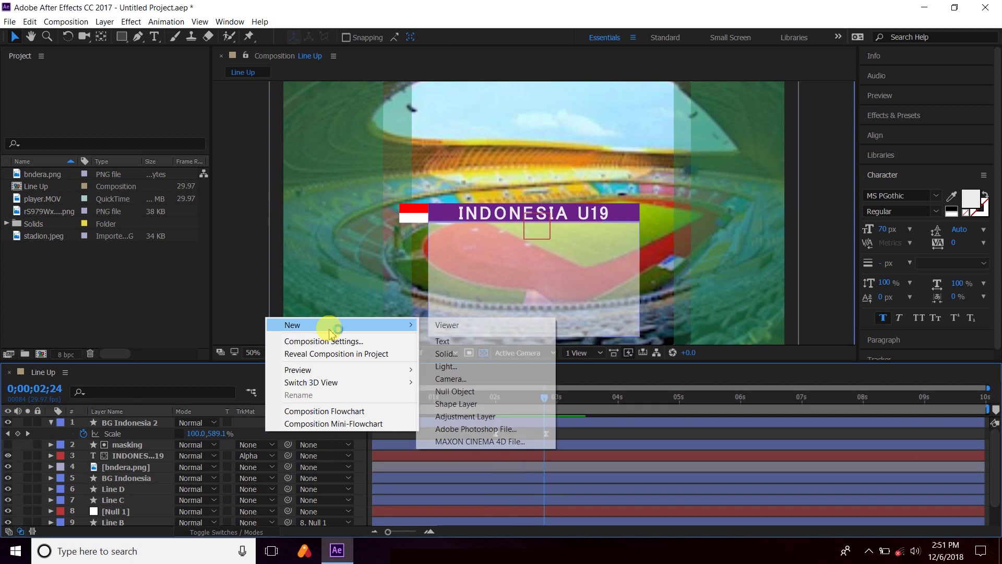
pyautogui.click(496, 391)
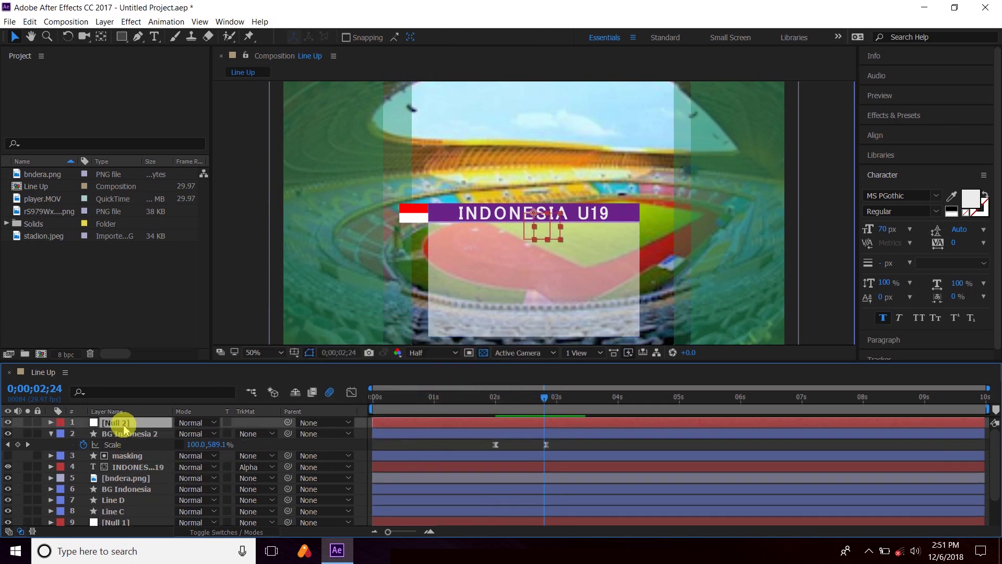
pyautogui.moveTo(134, 426)
pyautogui.mouseDown()
pyautogui.moveTo(135, 452)
pyautogui.moveTo(128, 432)
pyautogui.mouseUp()
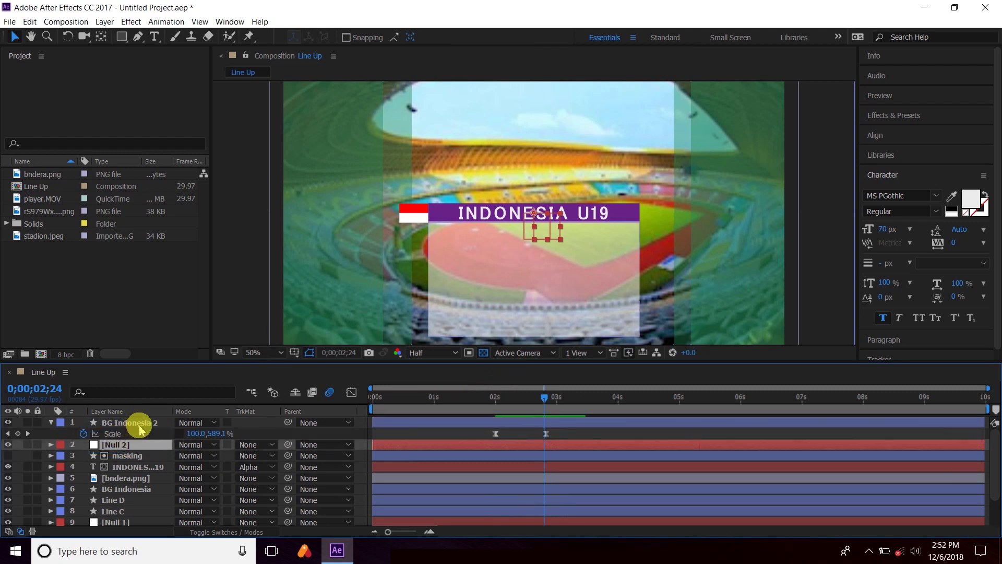
# Parent masking, INDONESIA U19, bndera.png and BG Indonesia to Null 2, then keyframe its Position.
pyautogui.press('p')
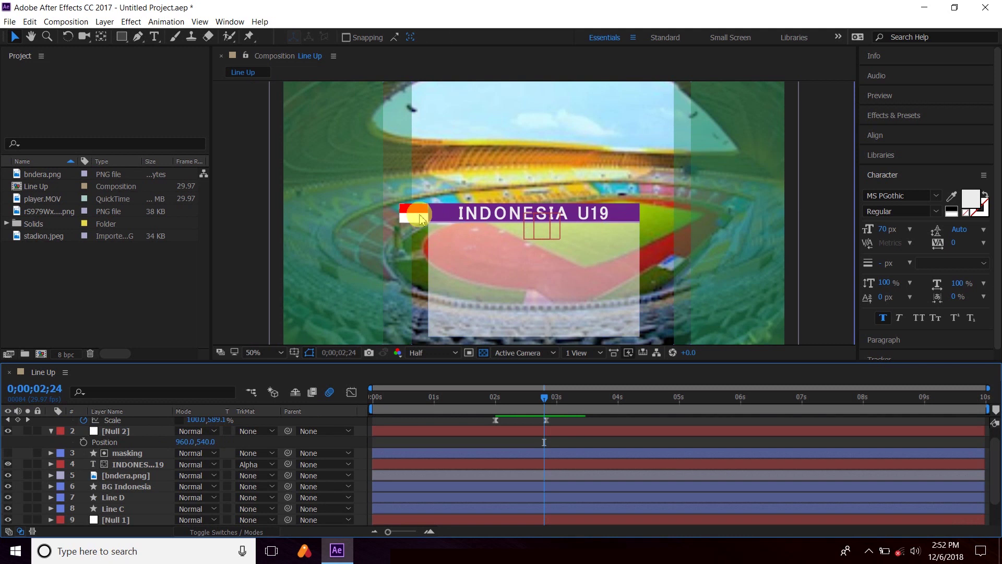
pyautogui.click(420, 217)
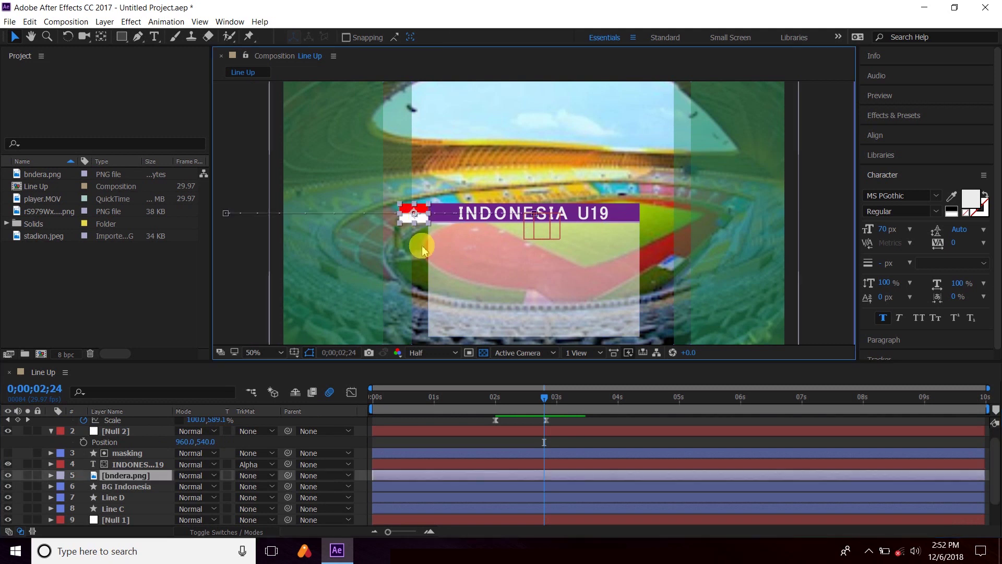
pyautogui.keyDown('shift'); pyautogui.click(452, 216); pyautogui.keyUp('shift')
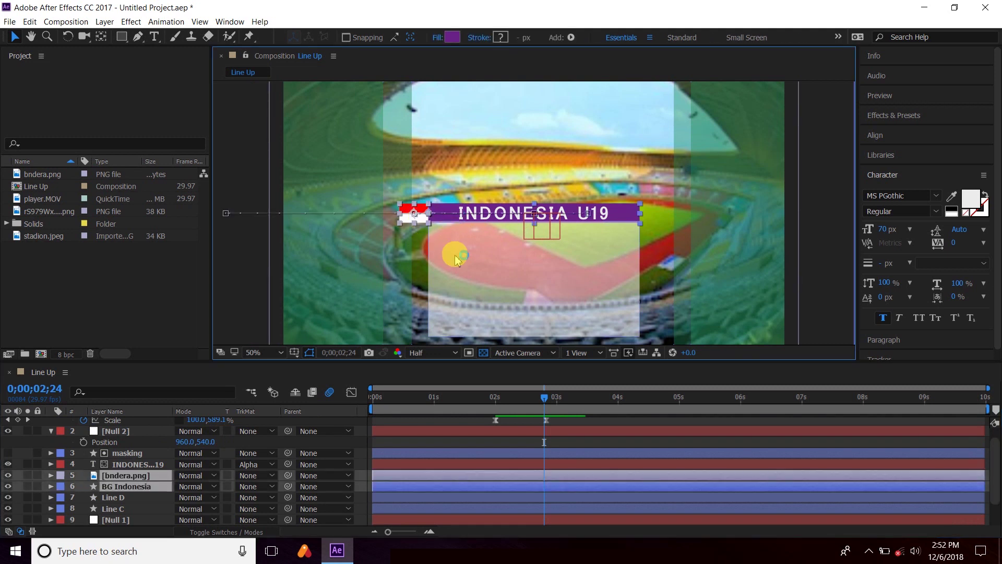
pyautogui.keyDown('shift'); pyautogui.click(129, 464); pyautogui.keyUp('shift')
pyautogui.keyDown('shift'); pyautogui.click(127, 453); pyautogui.keyUp('shift')
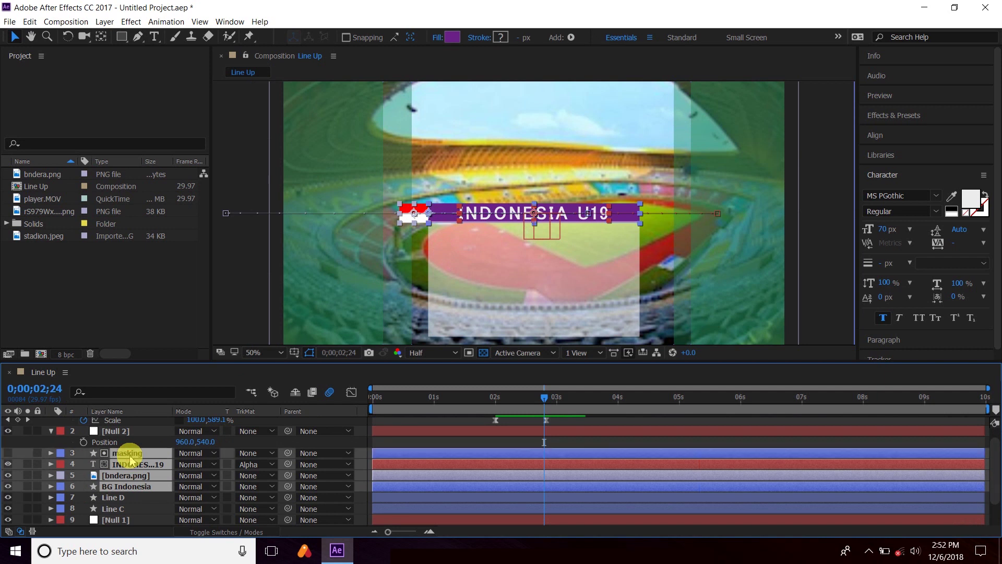
pyautogui.scroll(-1, 140, 476)
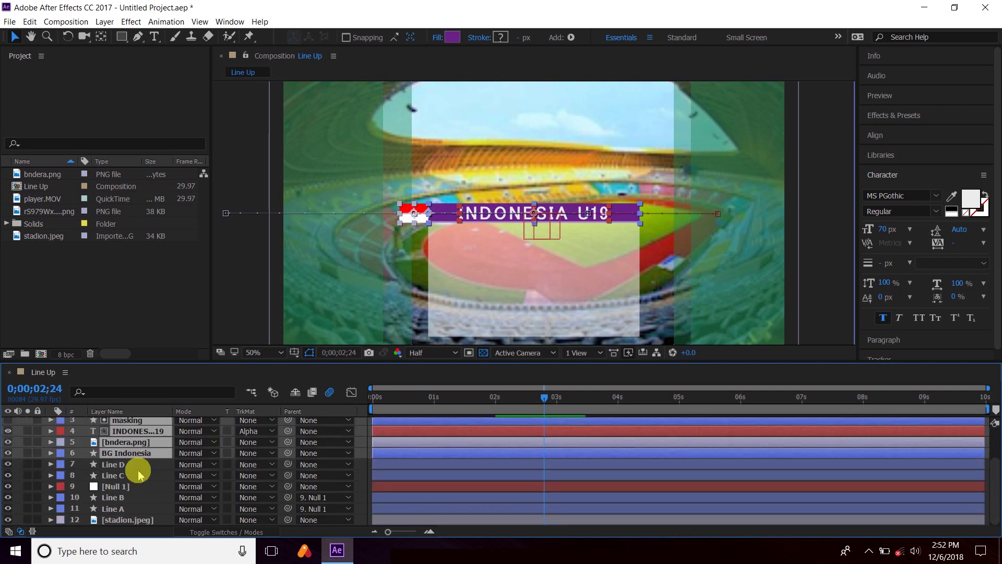
pyautogui.scroll(2, 140, 475)
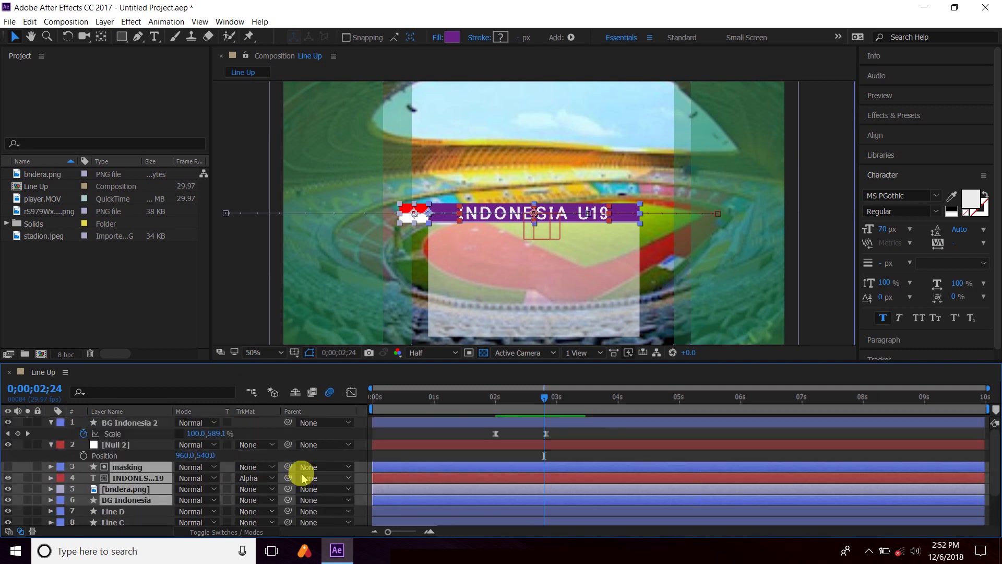
pyautogui.moveTo(288, 467); pyautogui.dragTo(140, 455)
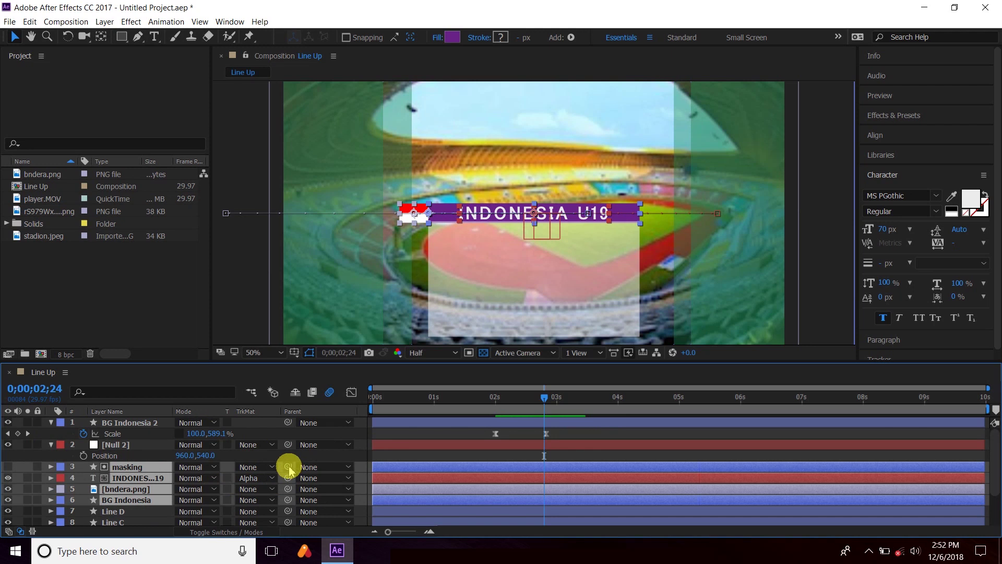
pyautogui.click(135, 449)
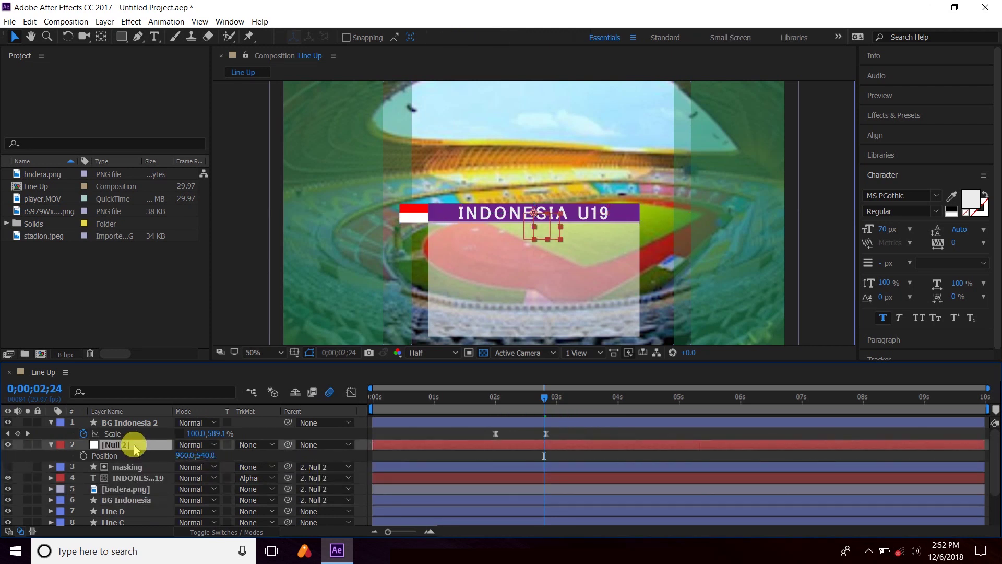
pyautogui.click(83, 455)
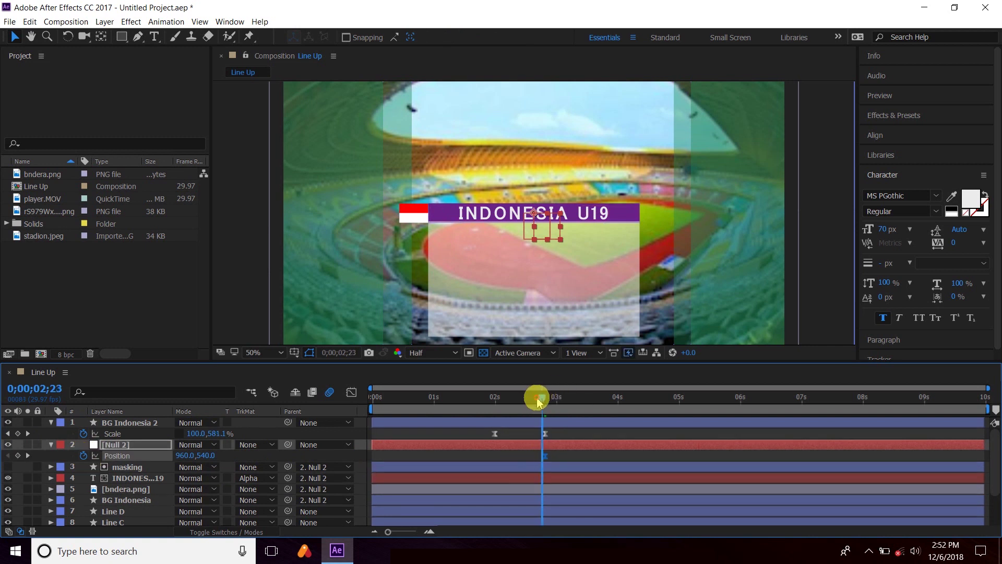
# Shift Null 2's first Position keyframe to 2;00 and raise the group to 960,226 at 2;25.
pyautogui.moveTo(547, 456)
pyautogui.mouseDown()
pyautogui.moveTo(517, 463)
pyautogui.moveTo(540, 465)
pyautogui.moveTo(498, 456)
pyautogui.mouseUp()
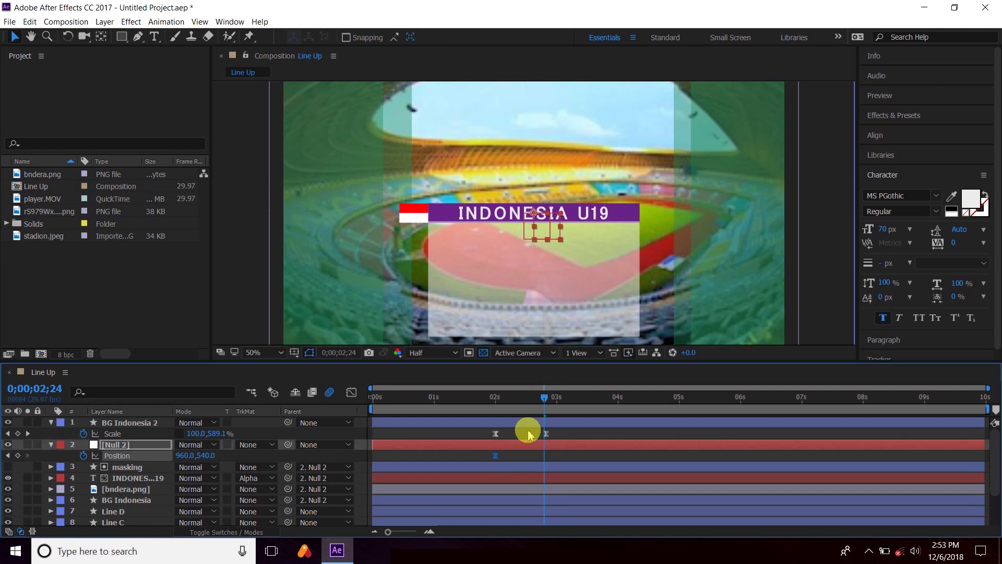
pyautogui.click(550, 399)
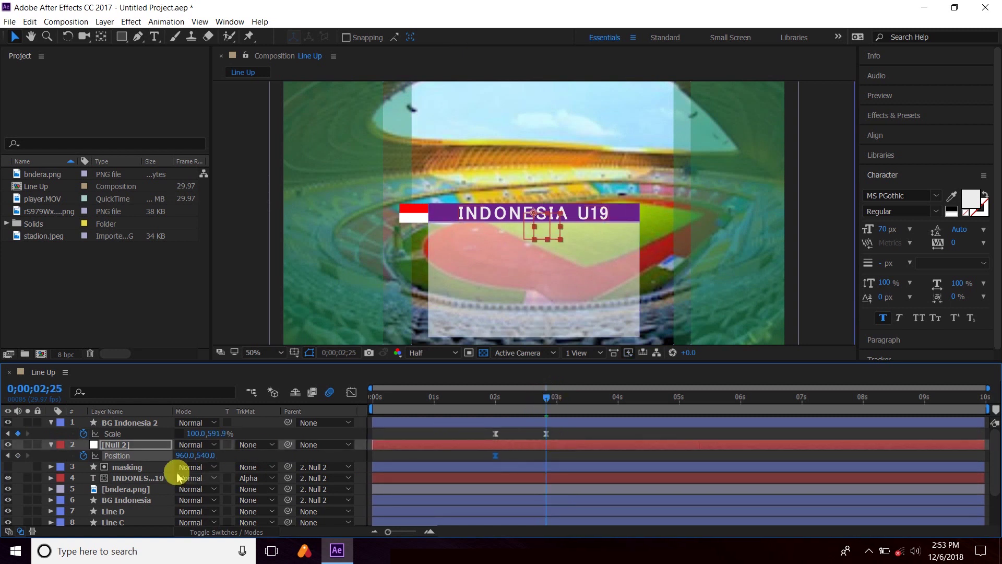
pyautogui.moveTo(186, 455)
pyautogui.mouseDown()
pyautogui.moveTo(135, 446)
pyautogui.moveTo(206, 455)
pyautogui.moveTo(48, 411)
pyautogui.mouseUp()
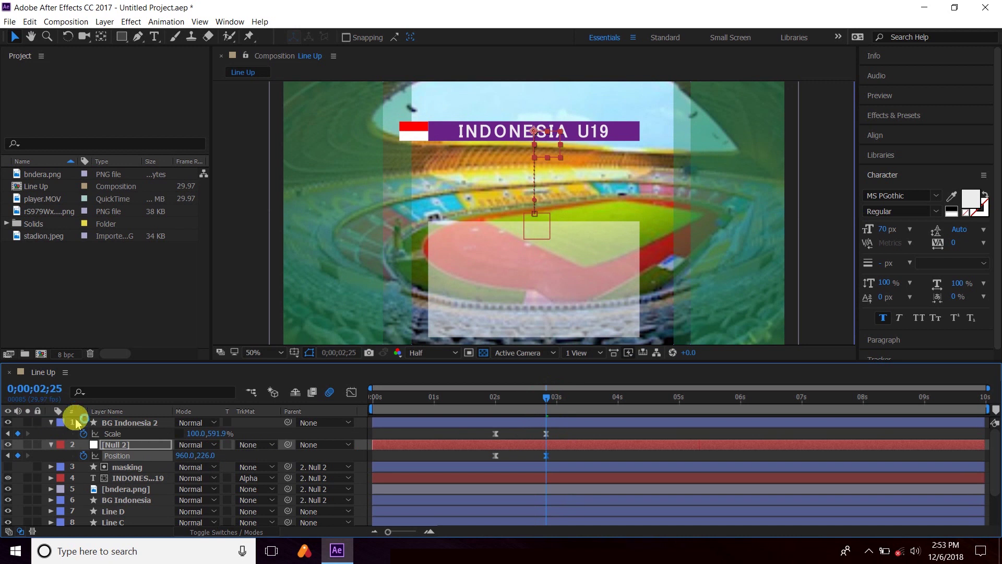
pyautogui.moveTo(546, 397); pyautogui.dragTo(482, 410)
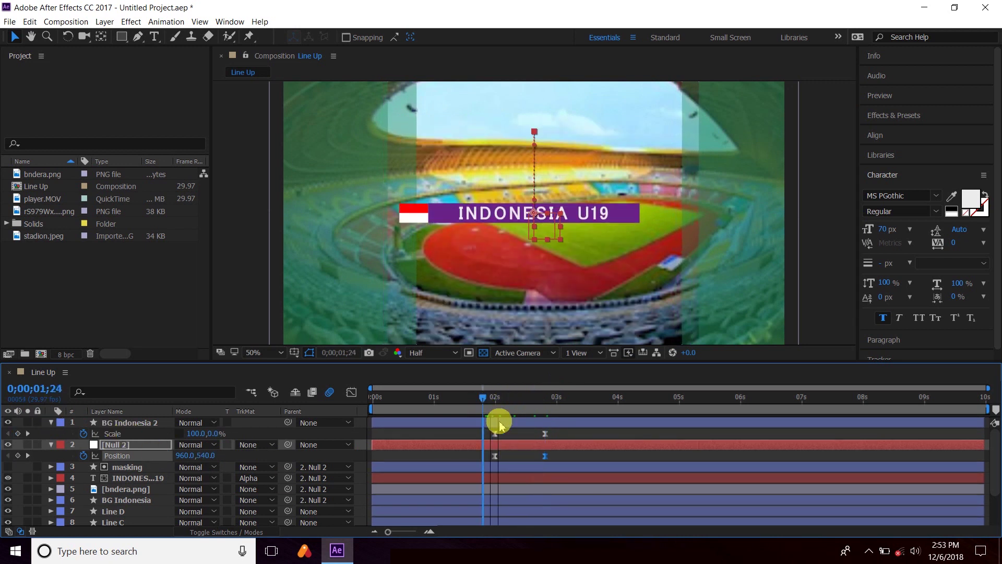
pyautogui.click(512, 433)
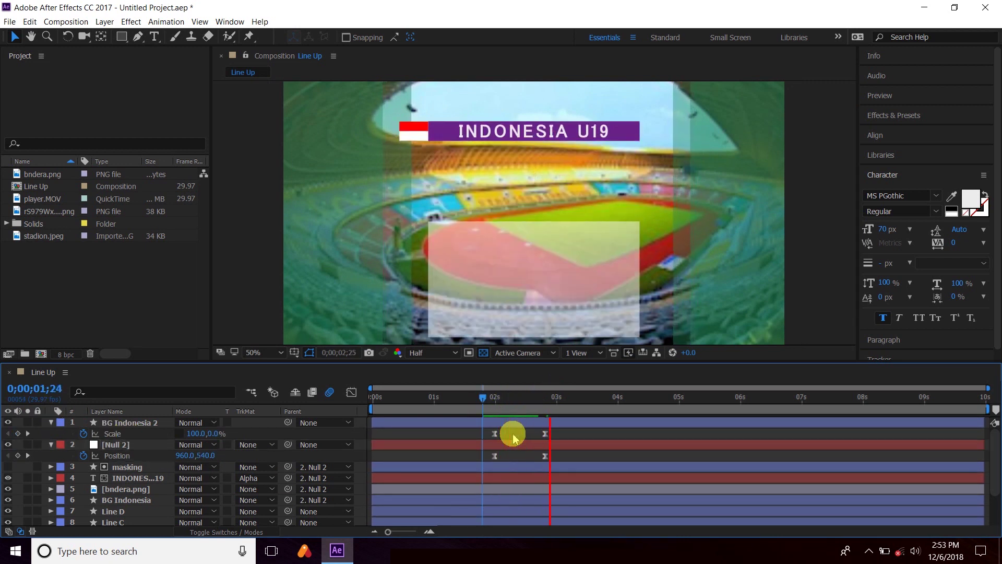
pyautogui.click(550, 397)
pyautogui.moveTo(540, 406); pyautogui.dragTo(538, 406)
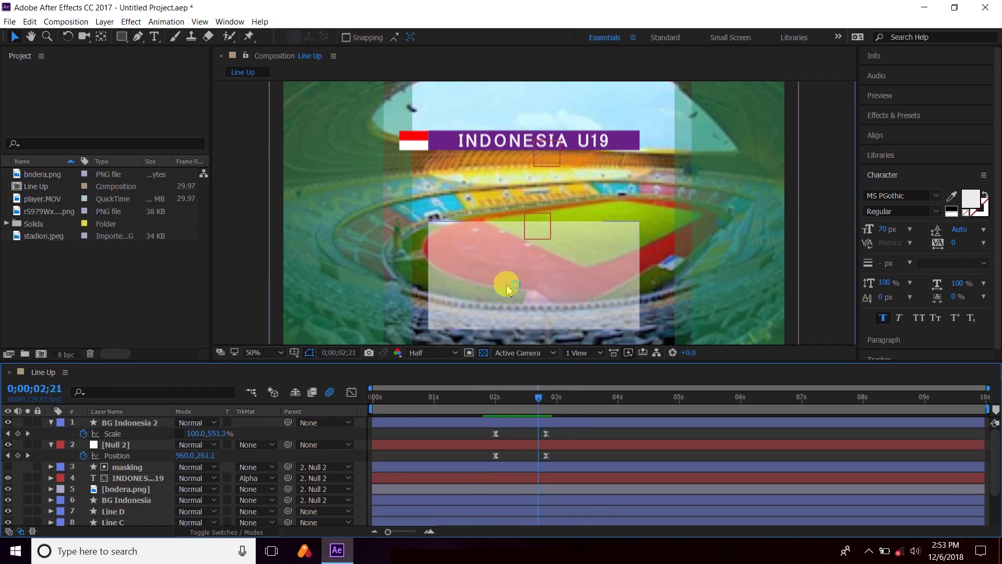
# Rename BG Indonesia 2 to BG and set a Position keyframe at 2 seconds.
pyautogui.click(142, 422)
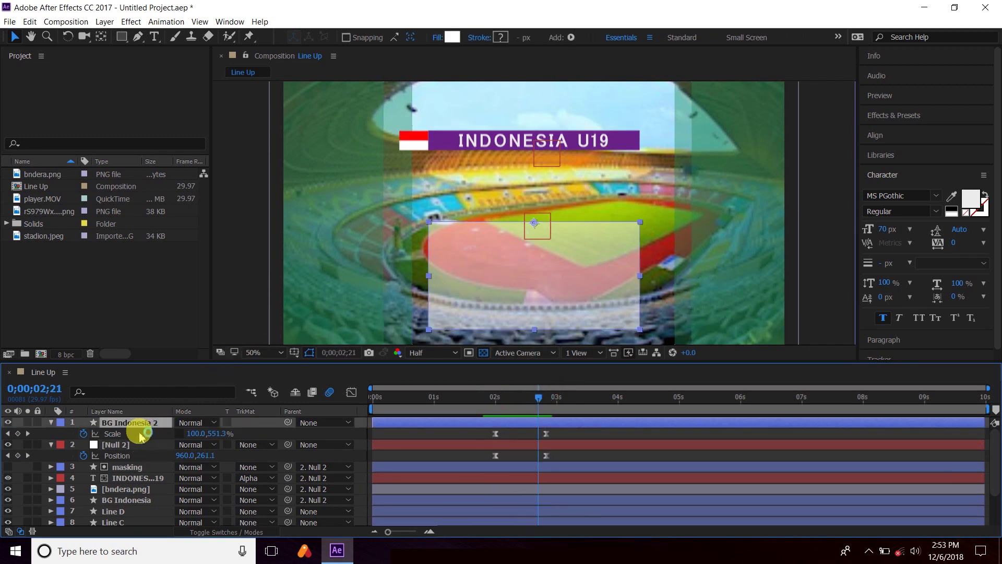
pyautogui.press('Return')
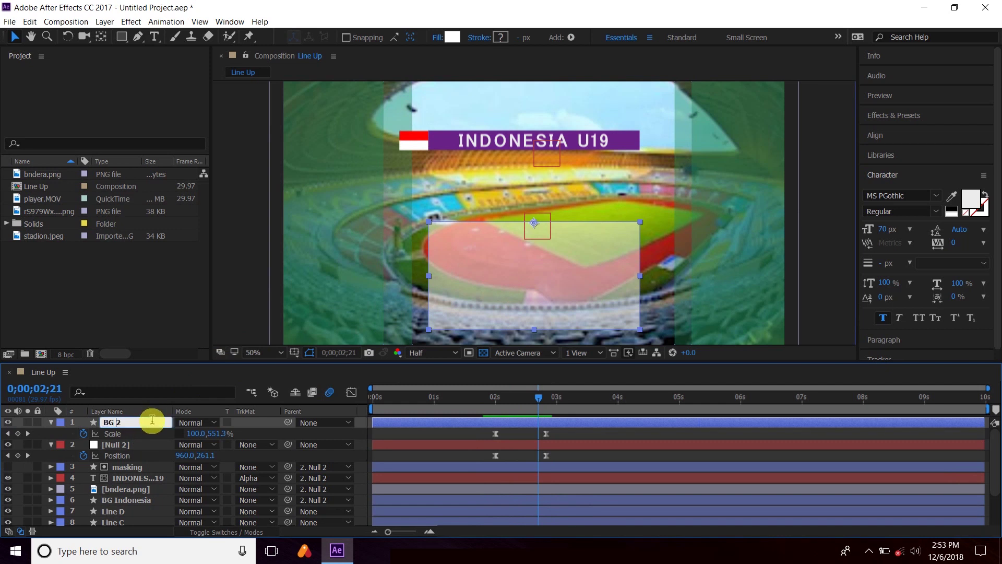
pyautogui.press('Return')
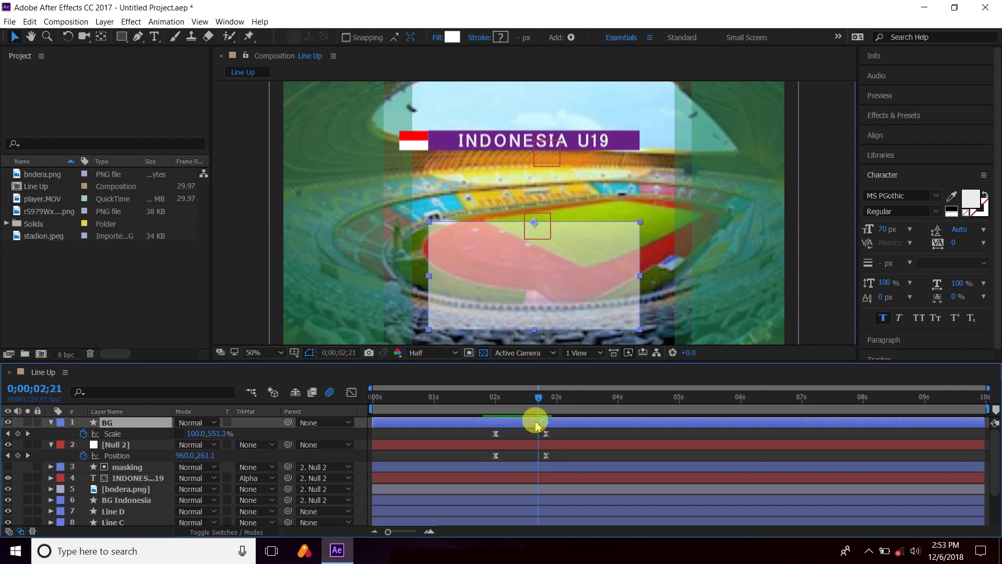
pyautogui.moveTo(538, 398)
pyautogui.mouseDown()
pyautogui.moveTo(497, 409)
pyautogui.moveTo(513, 442)
pyautogui.mouseUp()
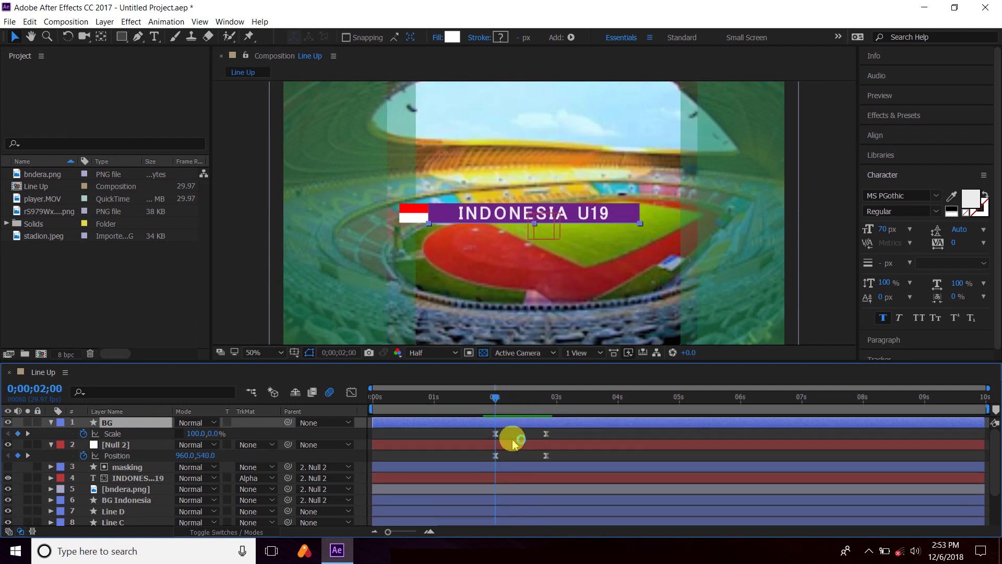
pyautogui.hotkey('shift', 'p')
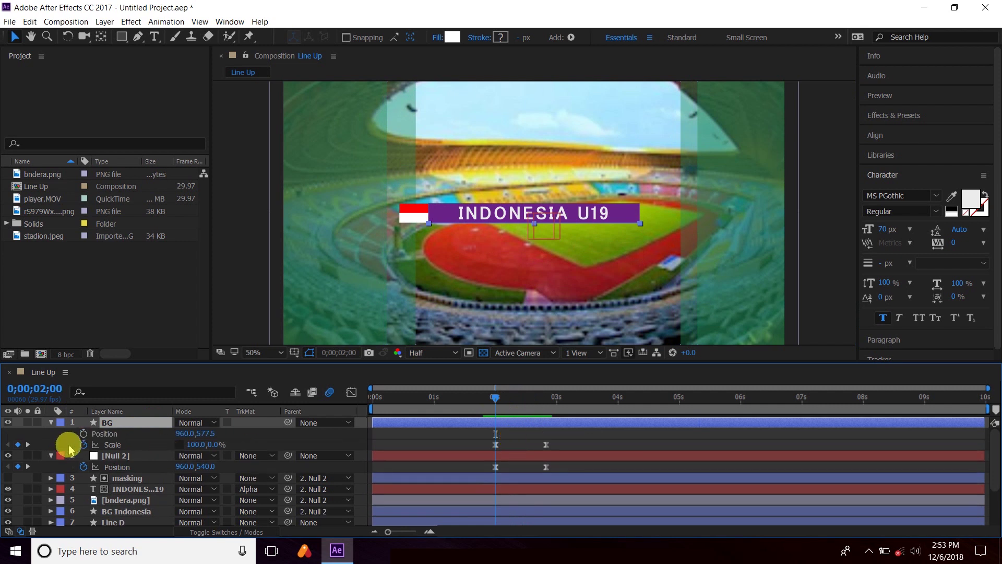
pyautogui.click(83, 434)
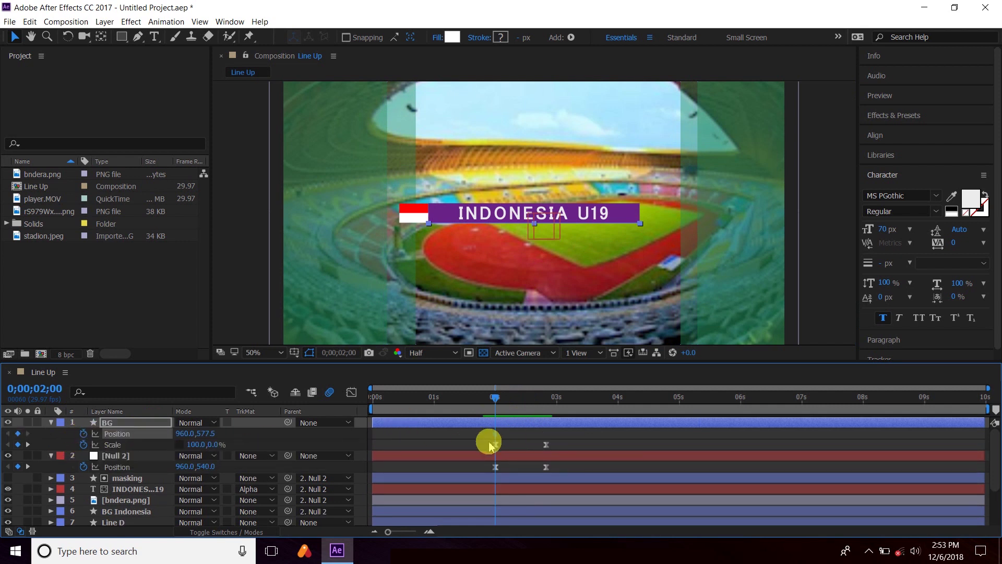
# At 2;25 move BG up to 960,269.5 and stretch its scale to 100,807.9%.
pyautogui.moveTo(510, 448)
pyautogui.mouseDown()
pyautogui.moveTo(497, 443)
pyautogui.moveTo(545, 445)
pyautogui.mouseUp()
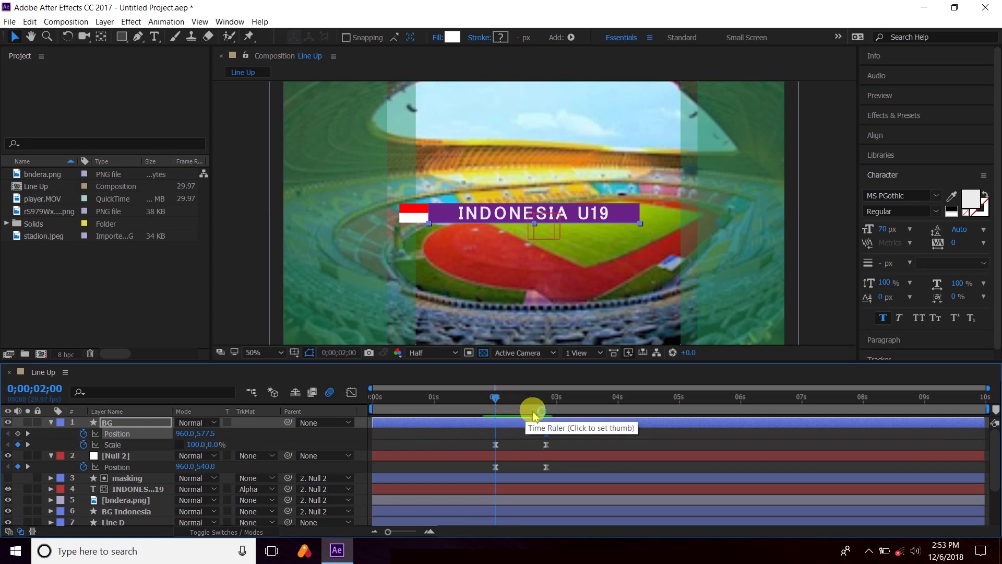
pyautogui.moveTo(497, 403); pyautogui.dragTo(546, 401)
pyautogui.click(539, 251)
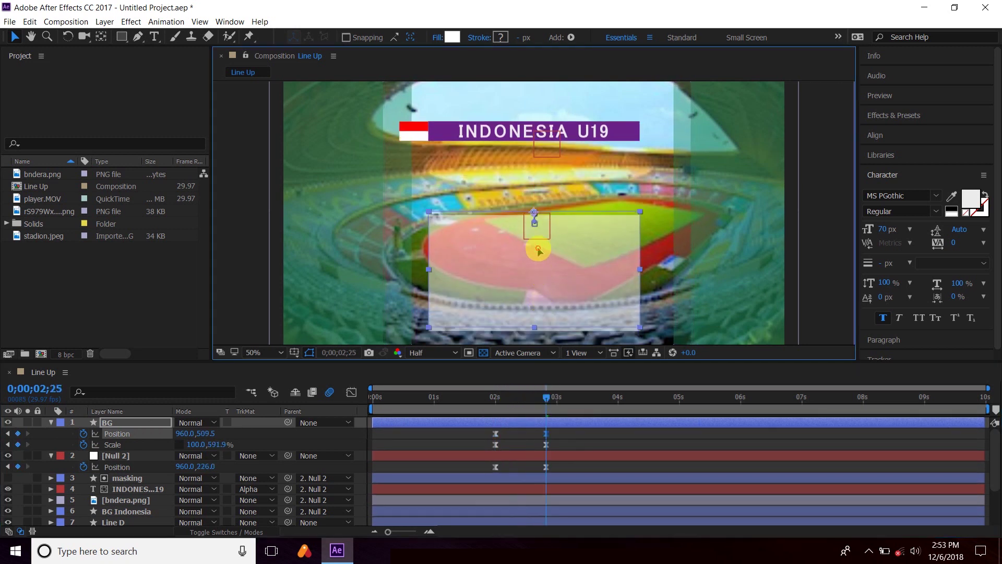
pyautogui.moveTo(539, 251); pyautogui.dragTo(538, 181)
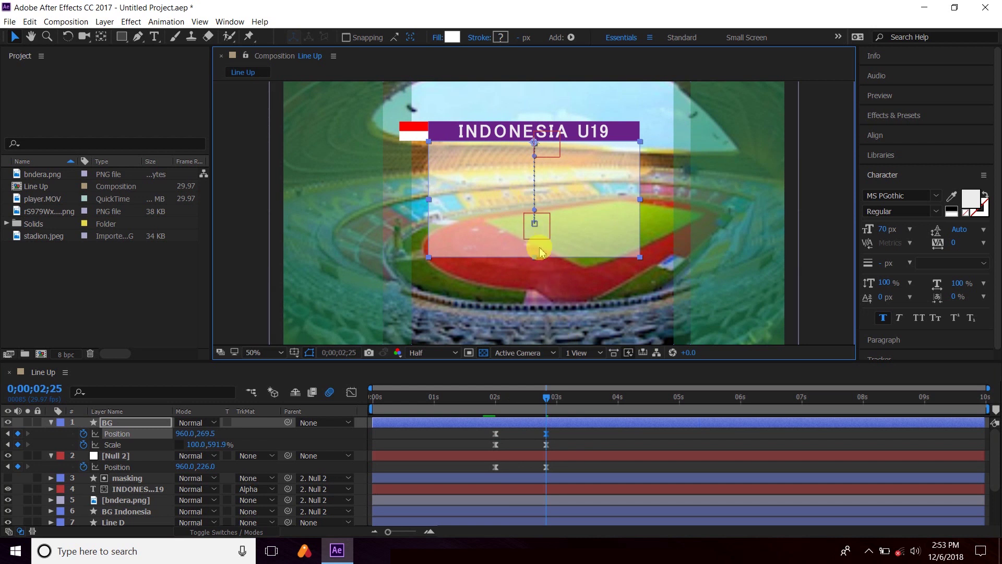
pyautogui.click(124, 444)
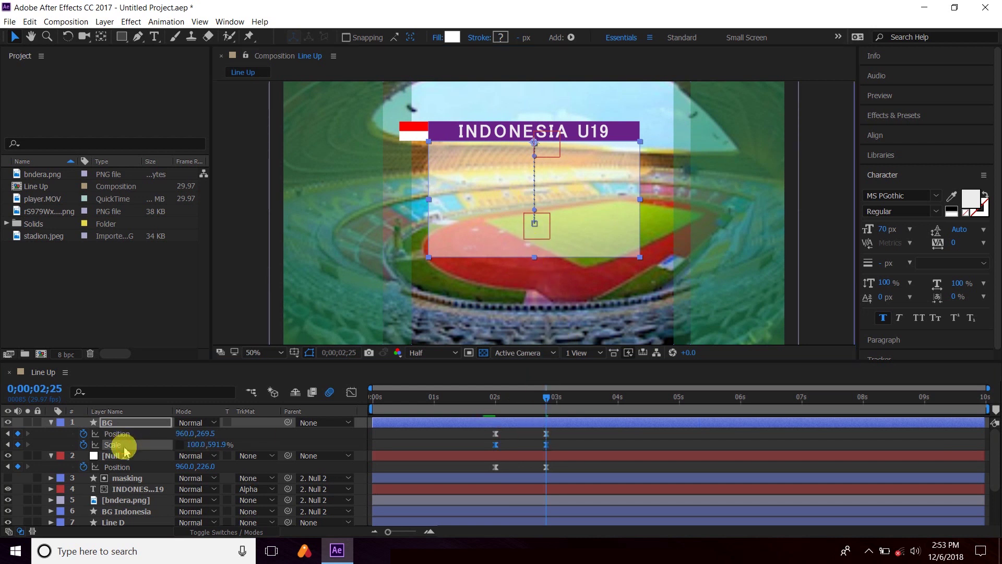
pyautogui.moveTo(212, 447); pyautogui.dragTo(406, 490)
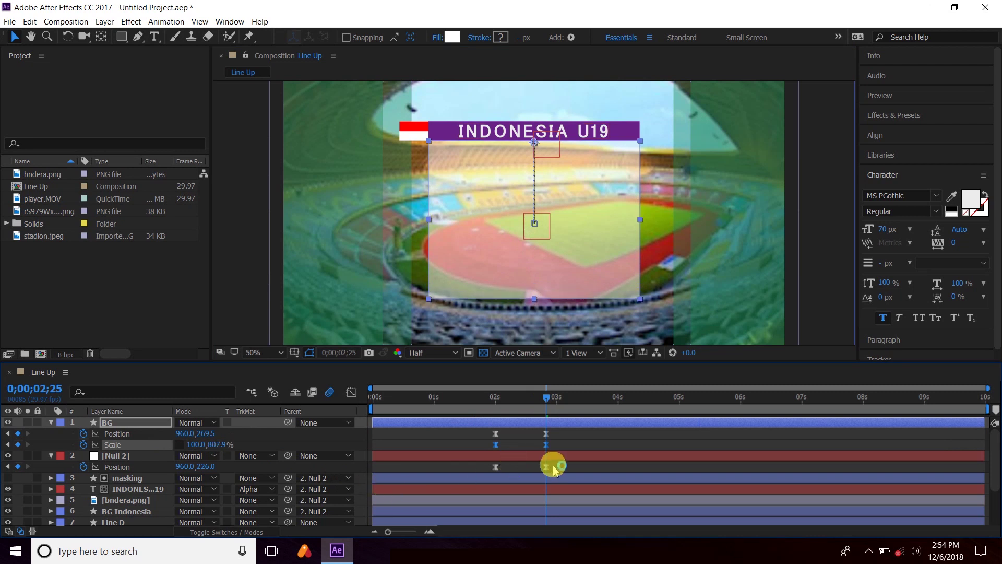
pyautogui.moveTo(485, 398)
pyautogui.mouseDown()
pyautogui.moveTo(433, 401)
pyautogui.moveTo(481, 421)
pyautogui.moveTo(510, 447)
pyautogui.mouseUp()
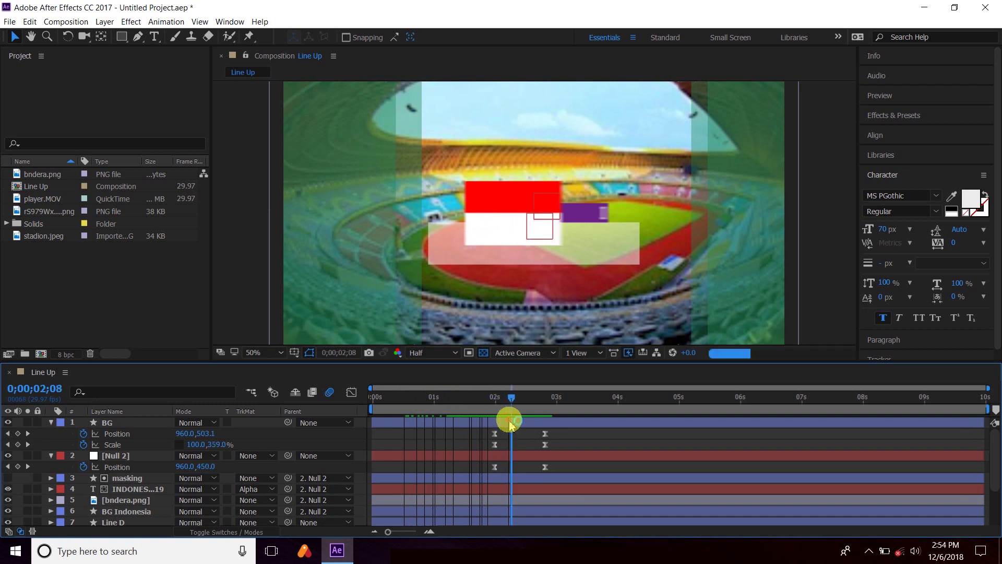
# Set BG's Scale to 100,0% at 2;00 and preview the panel opening.
pyautogui.click(505, 426)
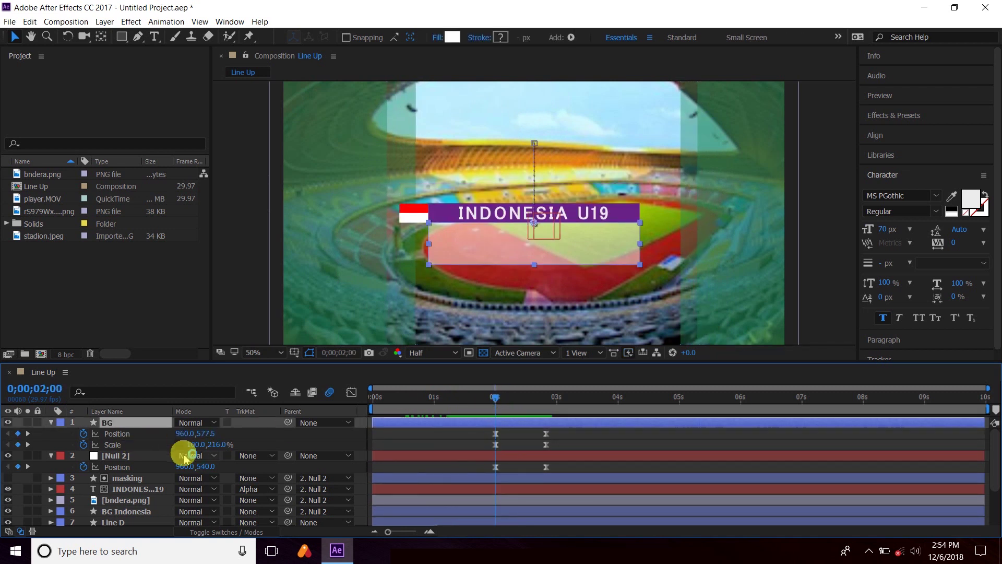
pyautogui.moveTo(211, 444); pyautogui.dragTo(216, 447)
pyautogui.write('0')
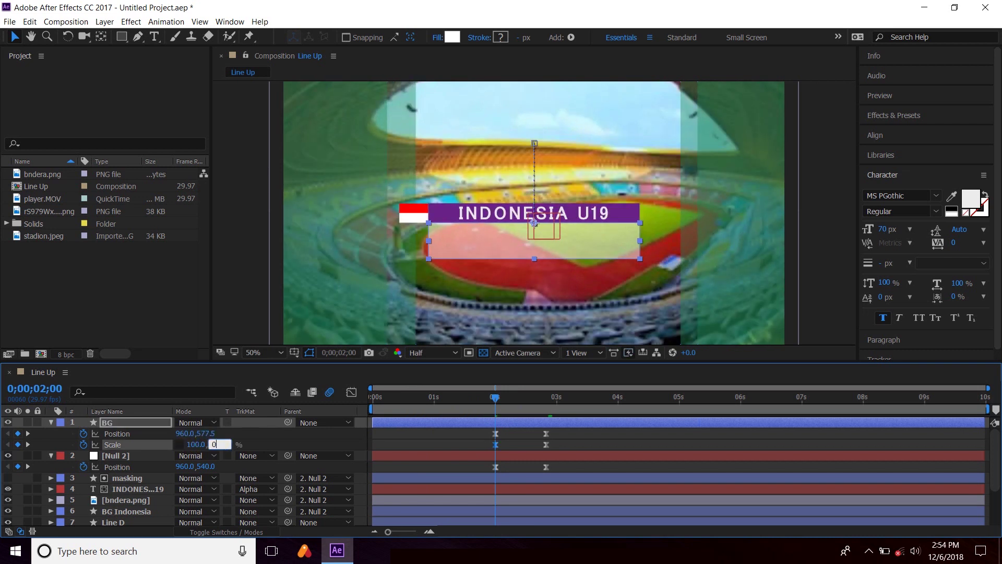
pyautogui.press('Return')
pyautogui.click(508, 437)
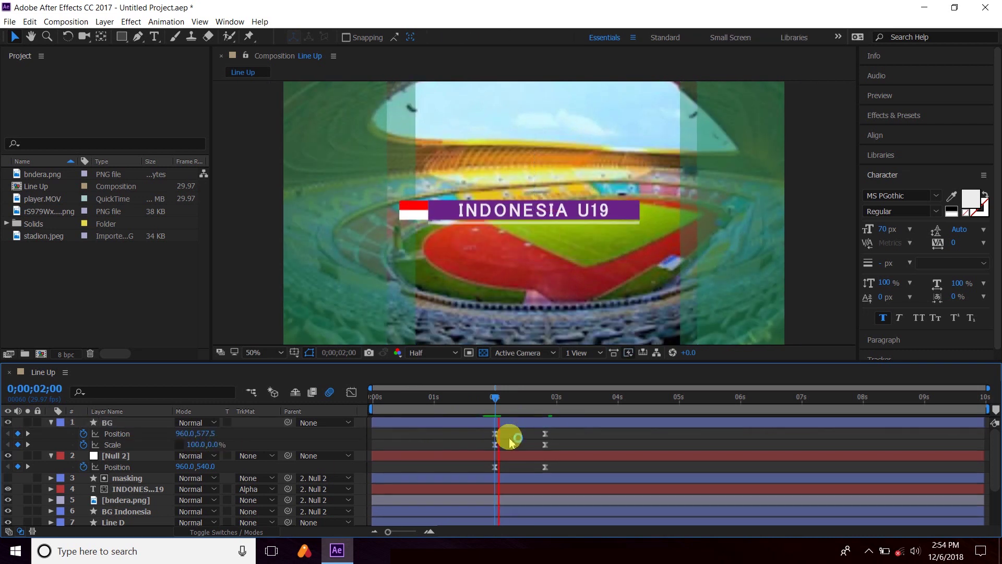
pyautogui.click(582, 402)
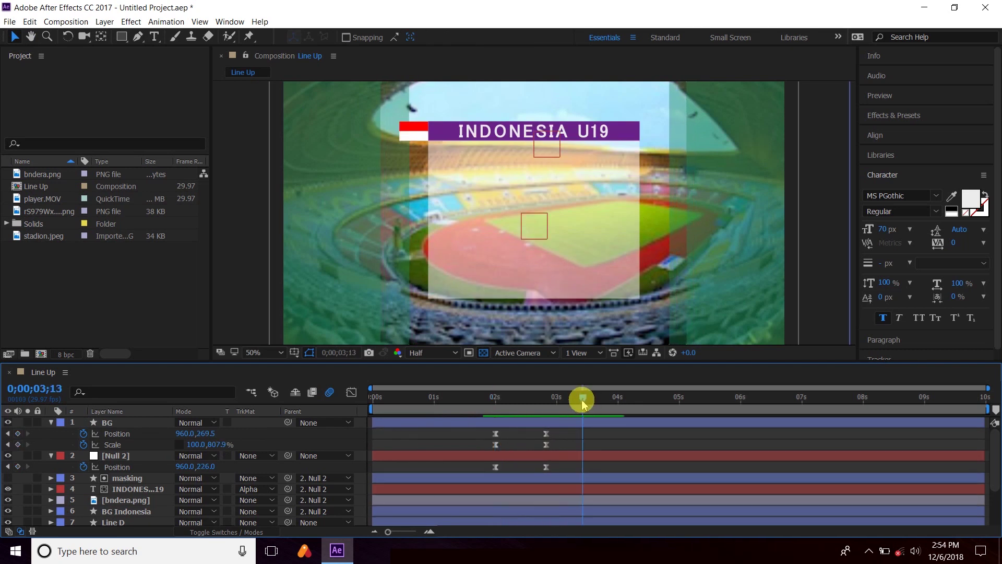
pyautogui.moveTo(583, 402); pyautogui.dragTo(490, 407)
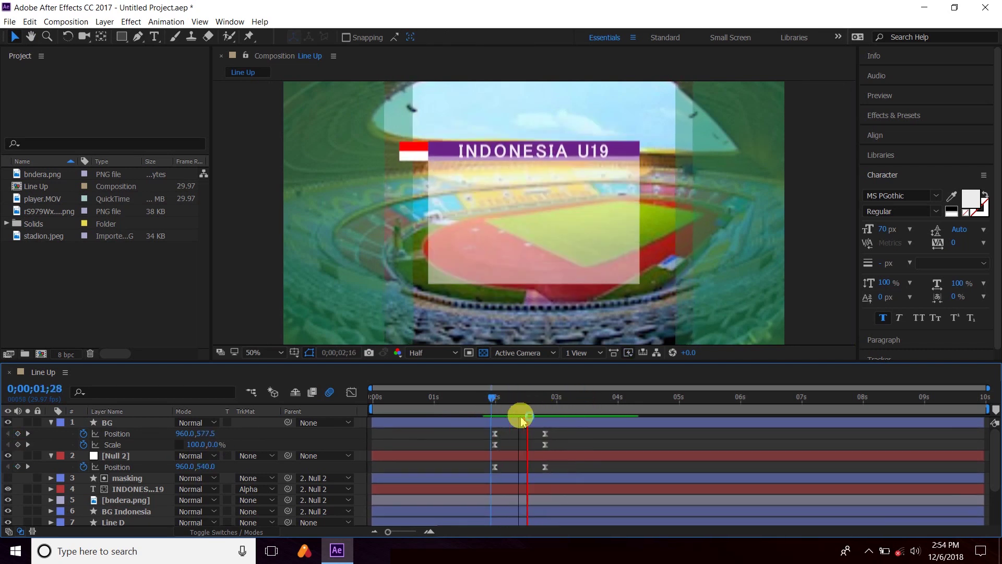
pyautogui.press('space')
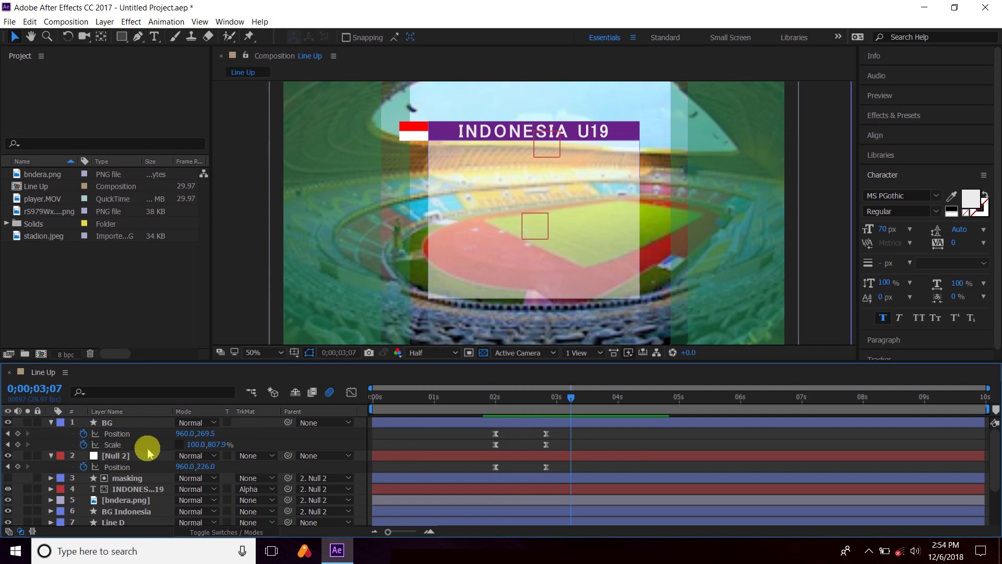
# Check the INDONESIA bar, masking and BG Indonesia layers, then reselect BG near 2 seconds.
pyautogui.click(438, 131)
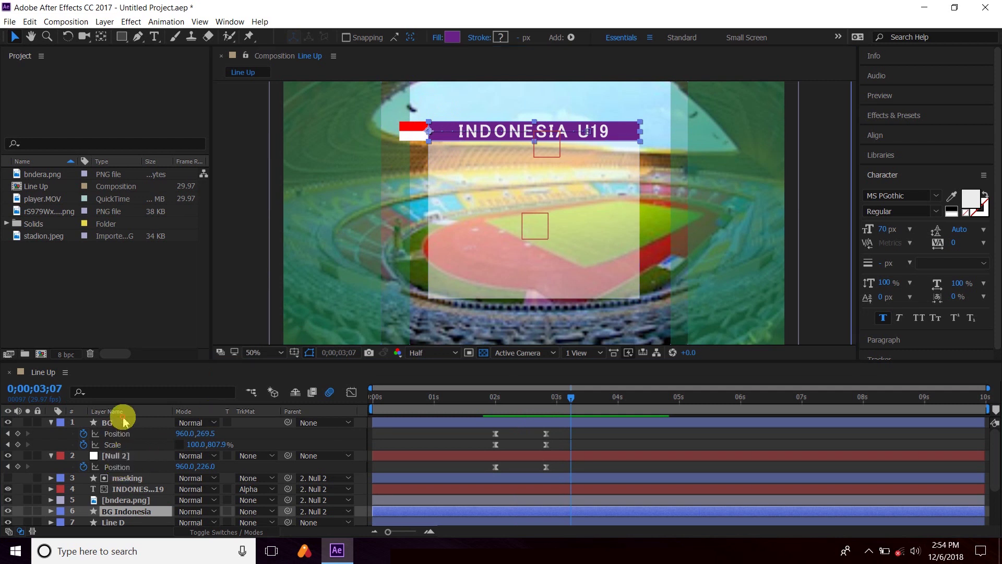
pyautogui.click(123, 414)
pyautogui.click(130, 478)
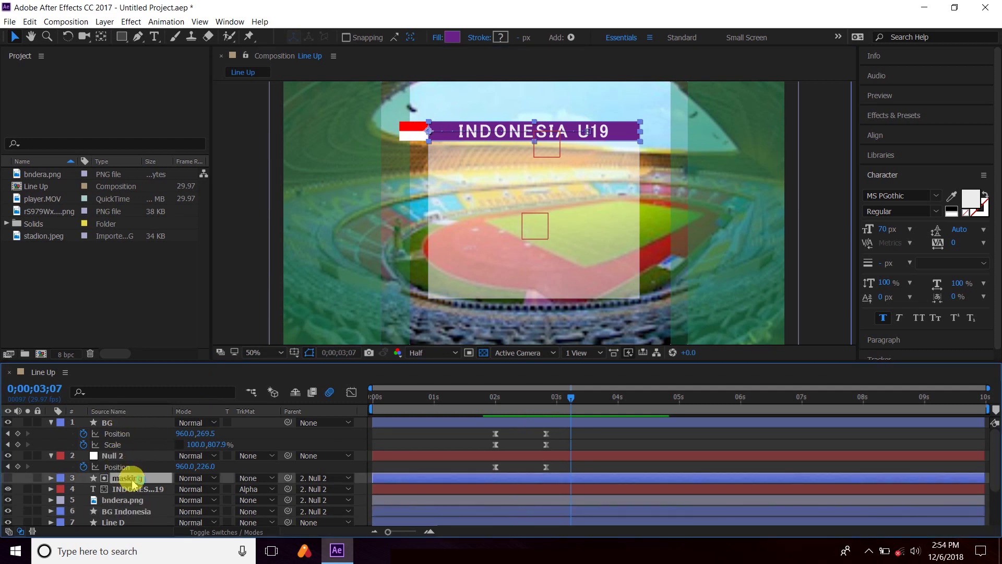
pyautogui.click(139, 512)
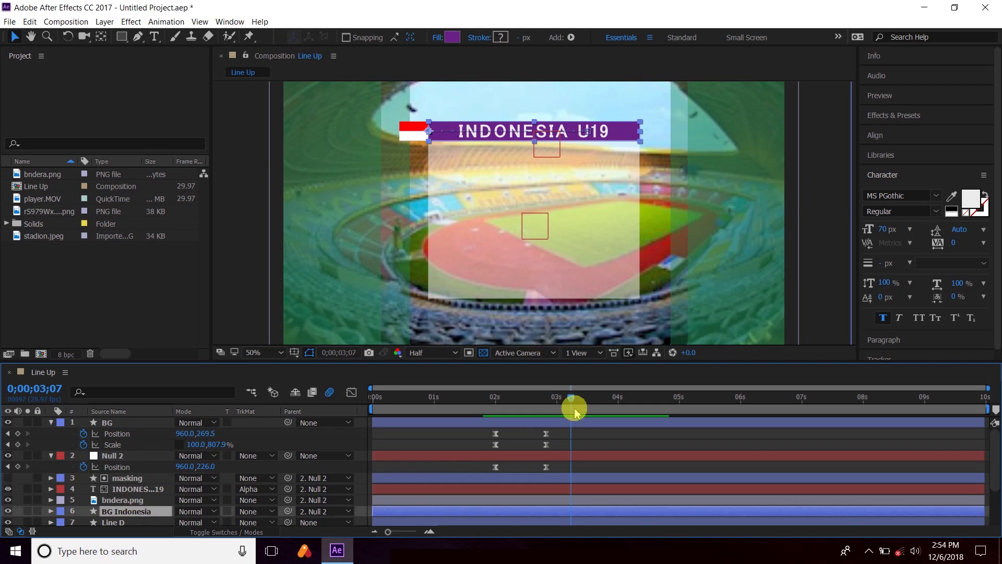
pyautogui.moveTo(576, 412); pyautogui.dragTo(505, 399)
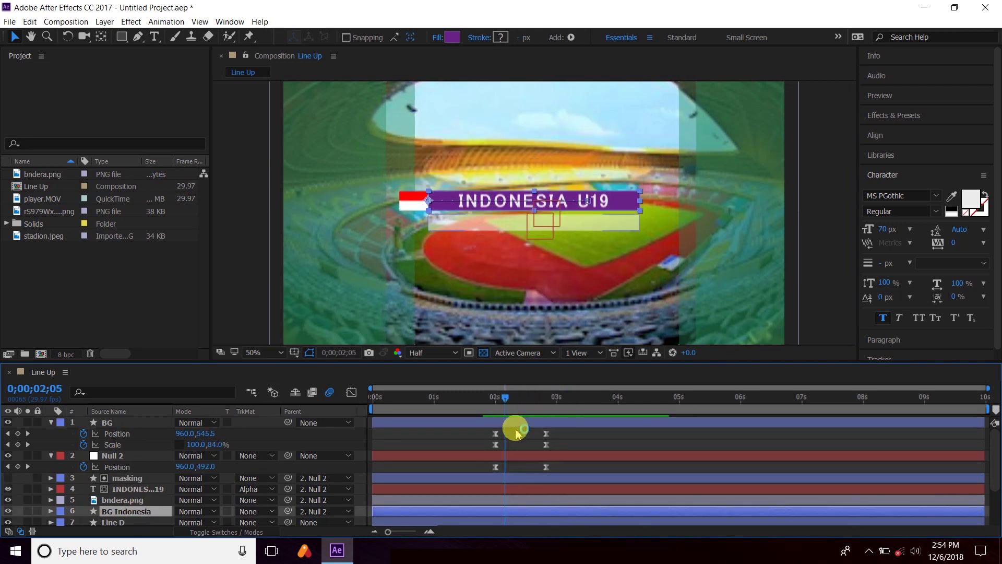
pyautogui.click(517, 423)
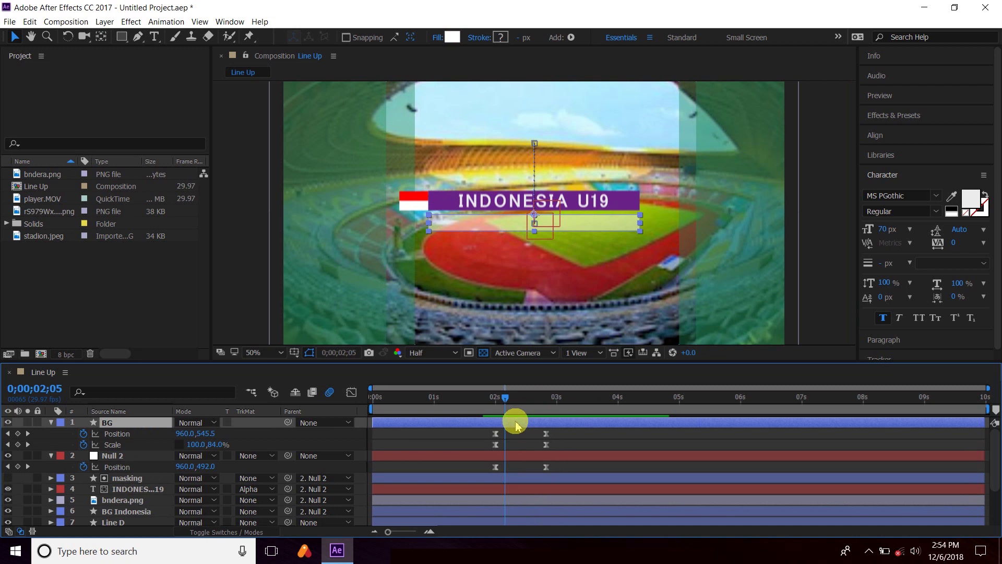
# Duplicate BG as BG 2 and clear its Position and Scale keyframes.
pyautogui.hotkey('ctrl', 'd')
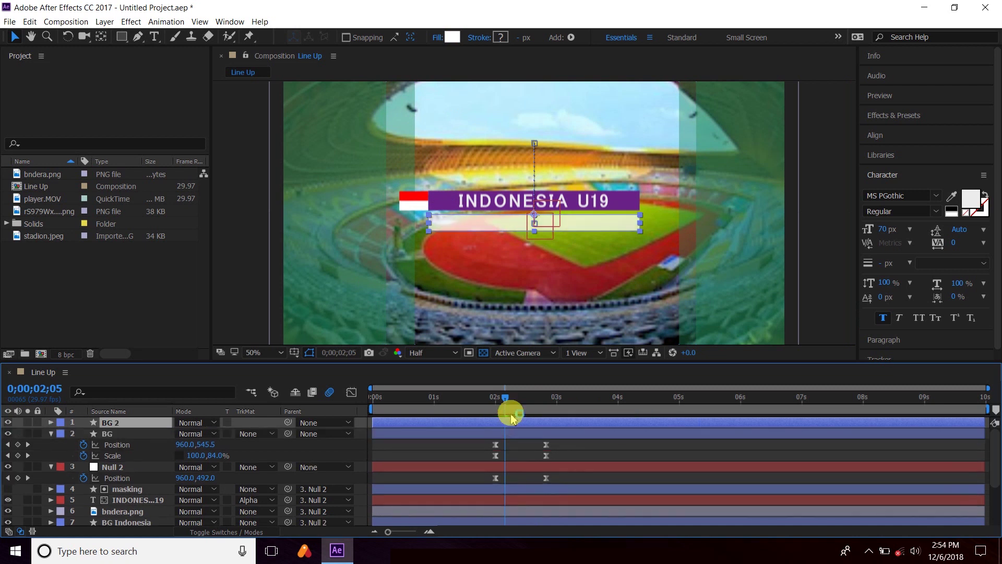
pyautogui.press('u')
pyautogui.moveTo(504, 398); pyautogui.dragTo(546, 398)
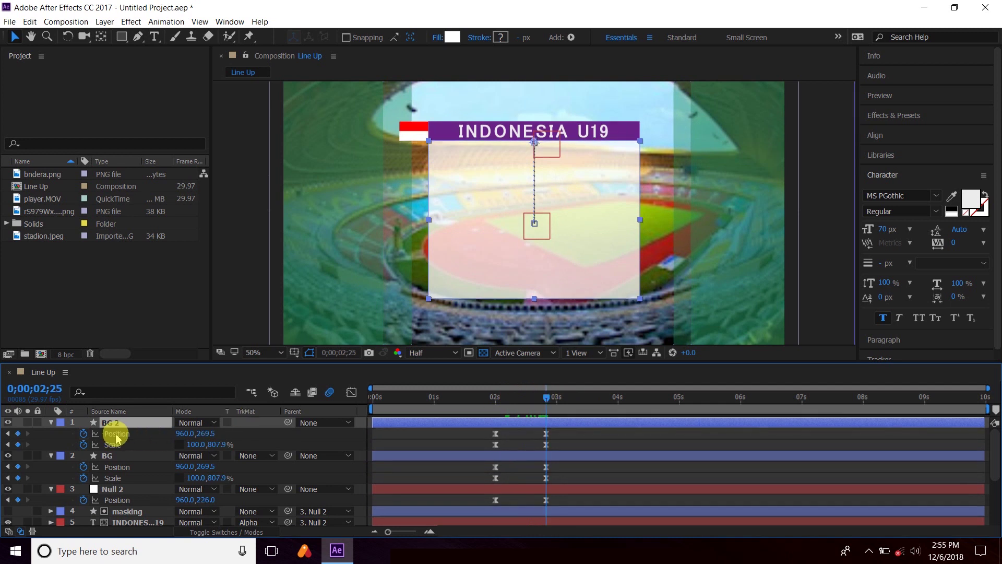
pyautogui.click(84, 433)
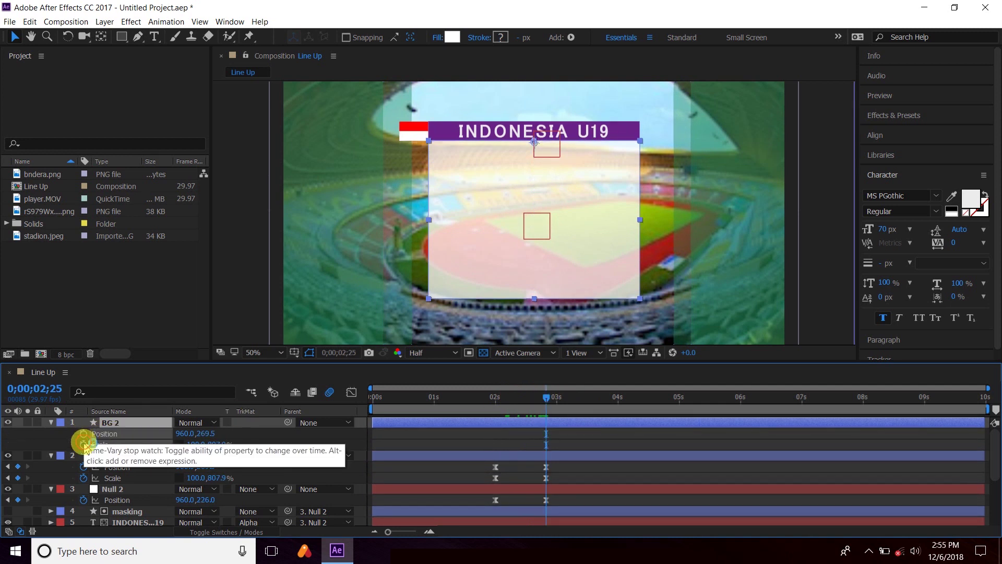
pyautogui.click(84, 444)
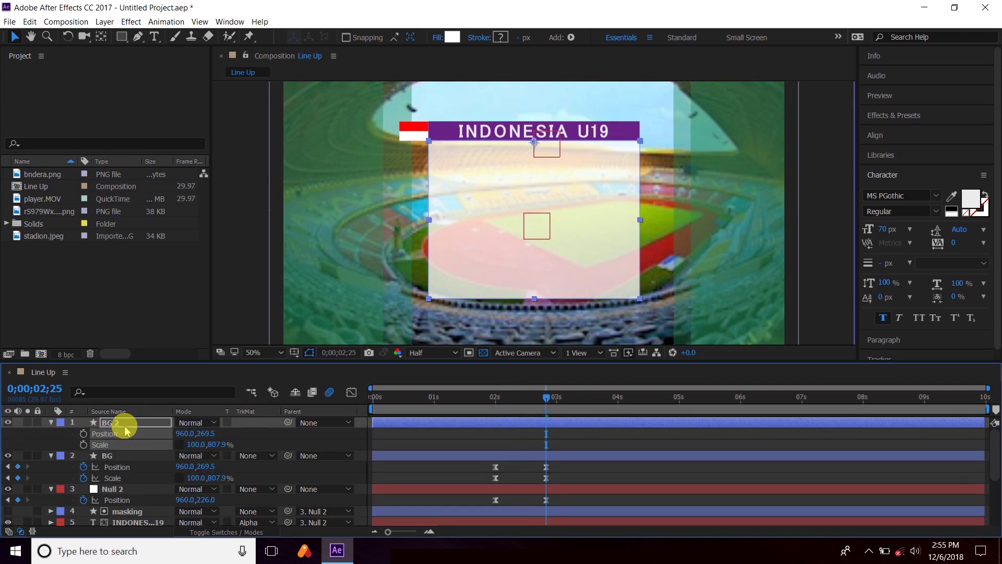
pyautogui.press('Return')
# Set BG 2's opacity to 100%.
pyautogui.press('t')
pyautogui.click(183, 433)
pyautogui.write('100')
pyautogui.press('Return')
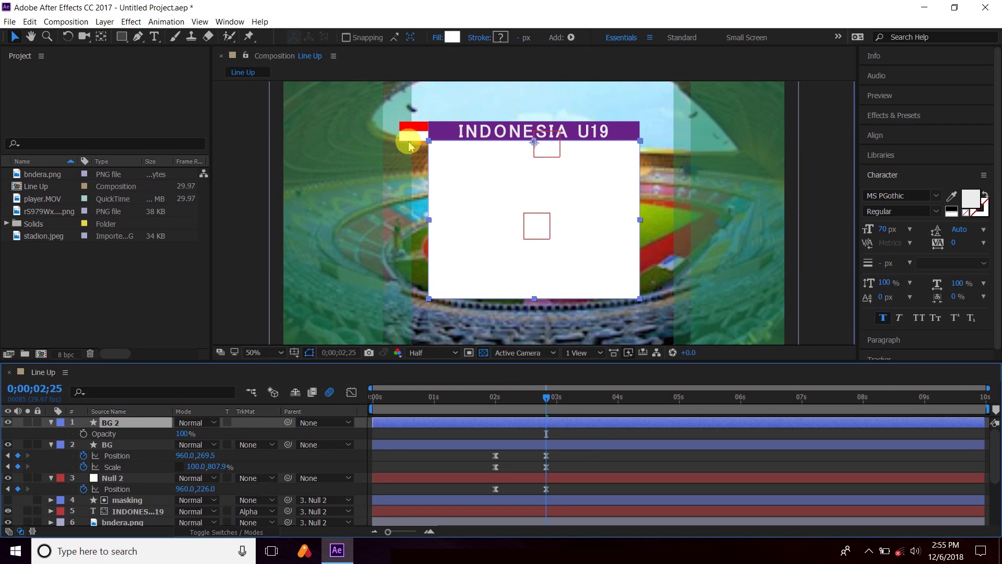
# Check the green fill colour used on the Line A layer.
pyautogui.scroll(-3, 168, 477)
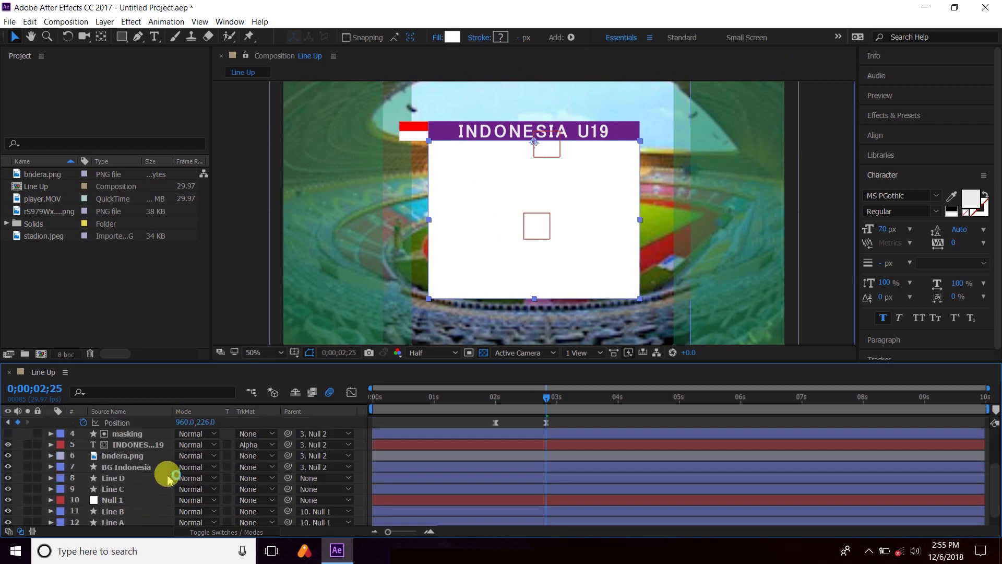
pyautogui.scroll(-1, 157, 501)
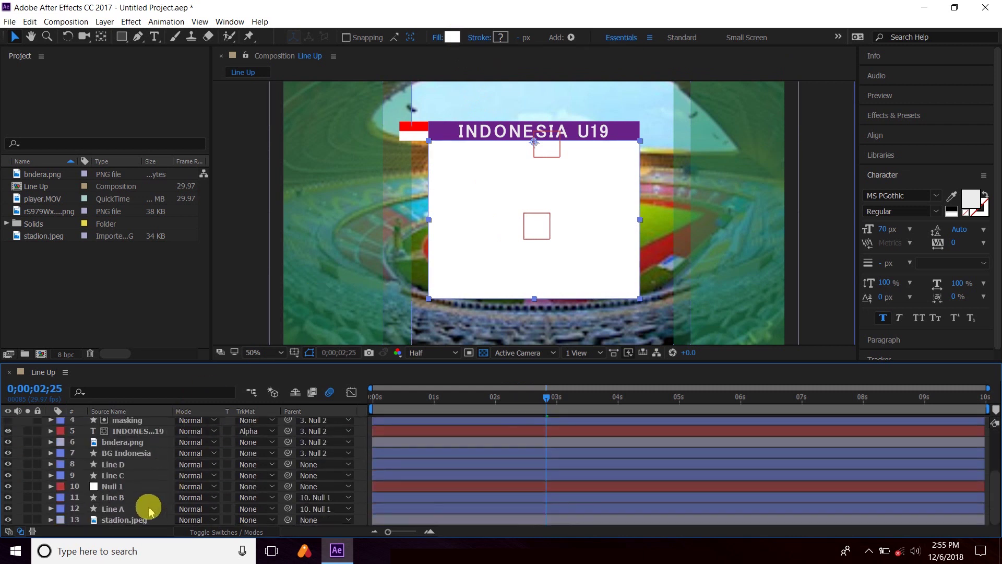
pyautogui.click(149, 510)
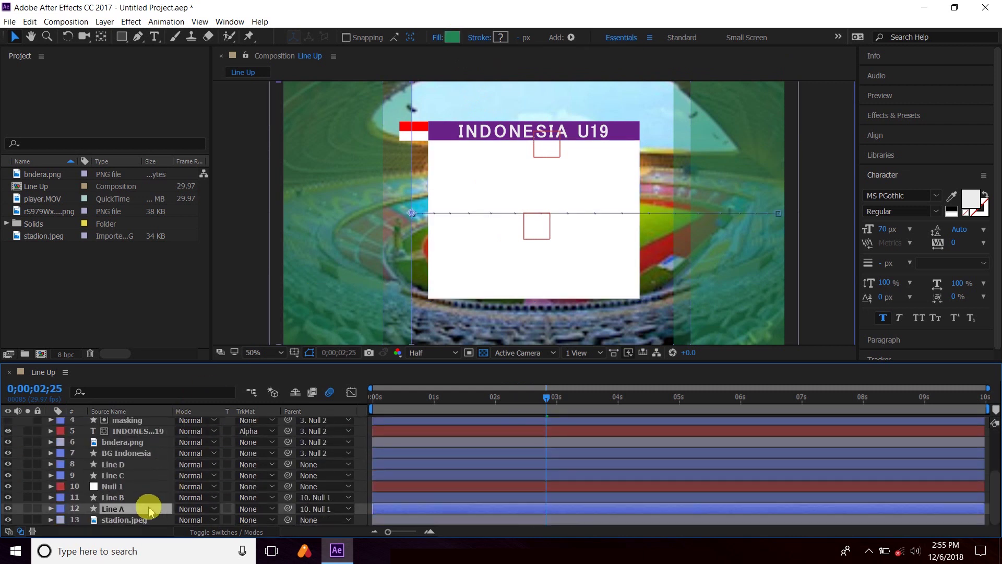
pyautogui.click(451, 38)
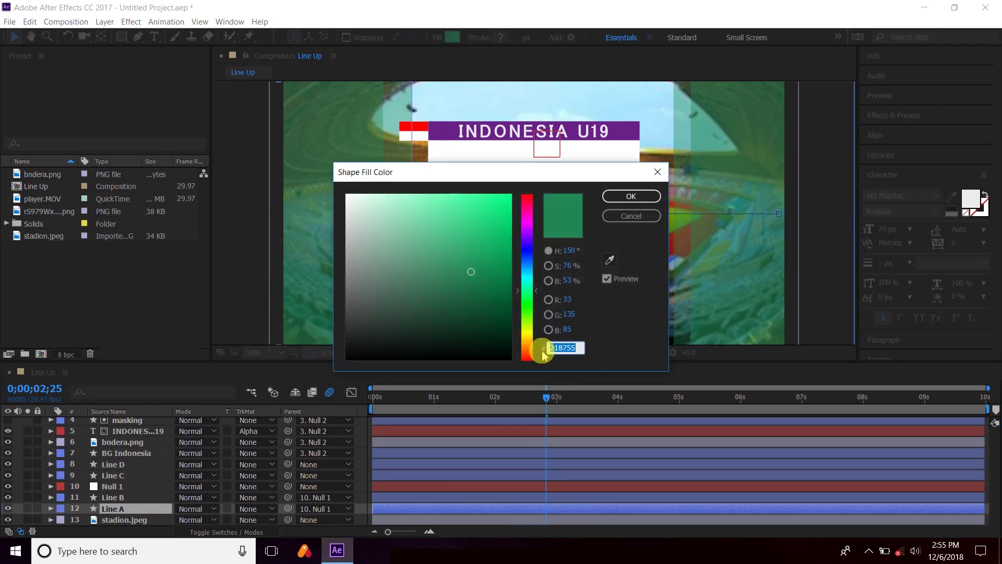
pyautogui.click(631, 197)
# Give the BG 2 panel the green fill 218755 by pasting the hex value.
pyautogui.scroll(3, 177, 463)
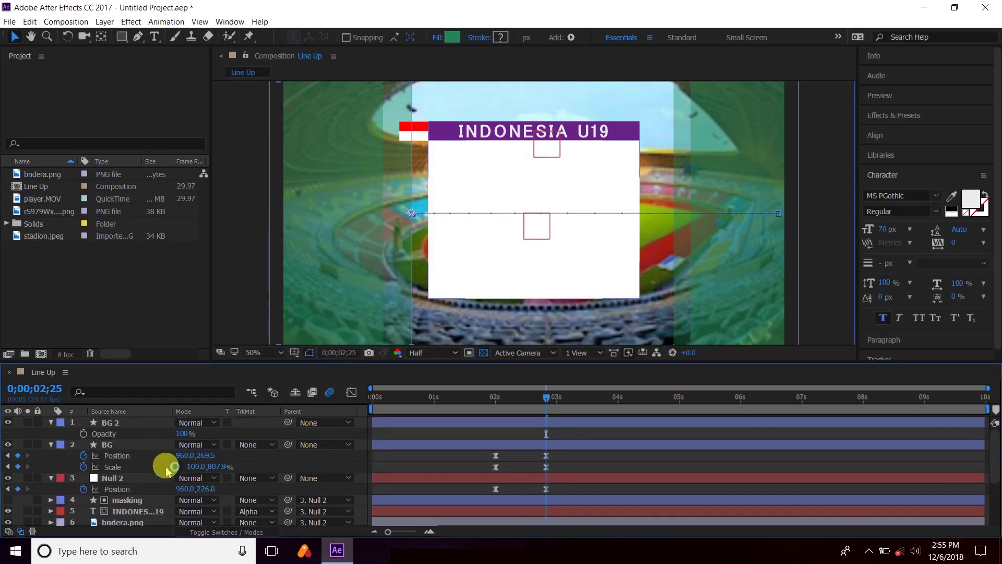
pyautogui.click(138, 435)
pyautogui.click(134, 423)
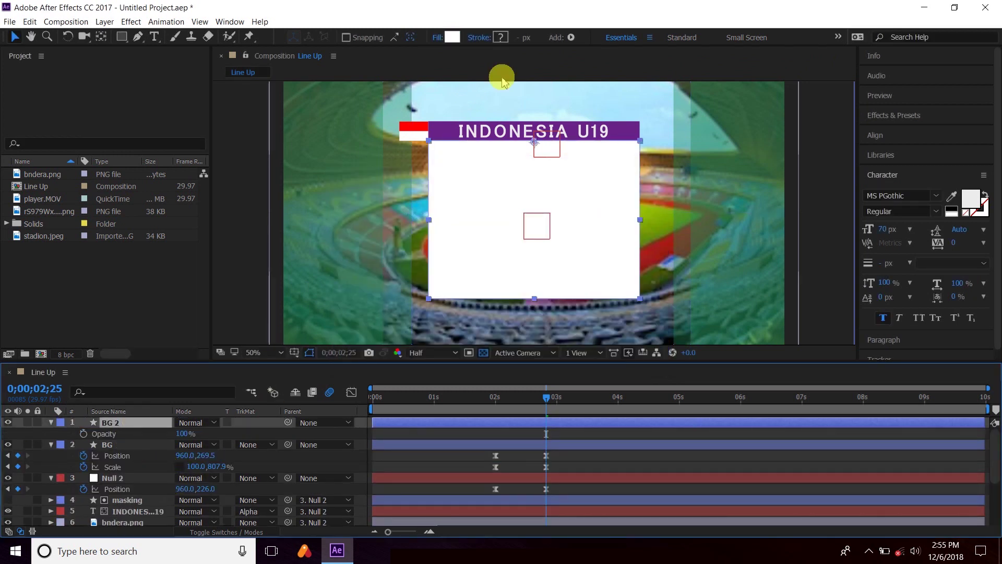
pyautogui.click(452, 37)
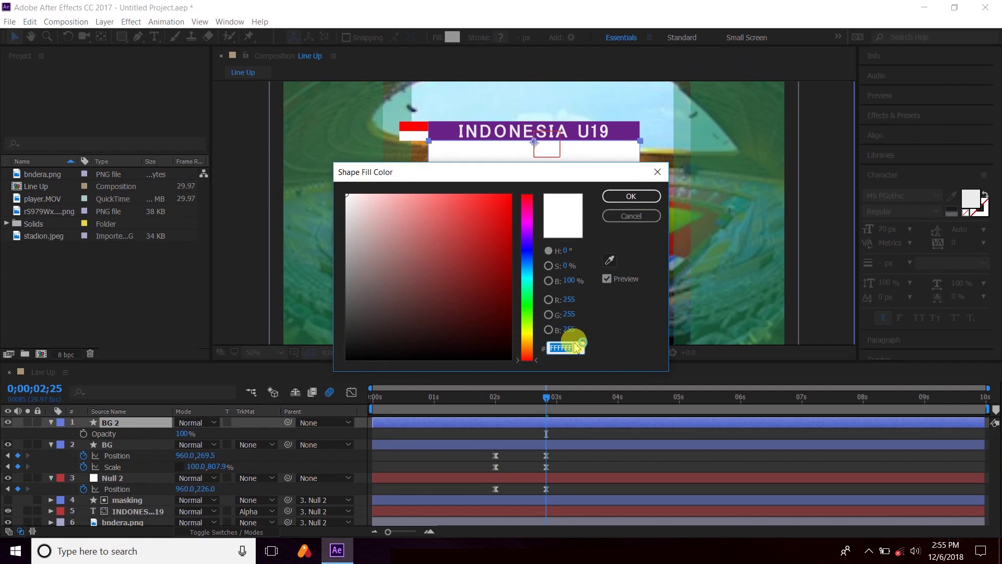
pyautogui.write('218755')
pyautogui.click(621, 196)
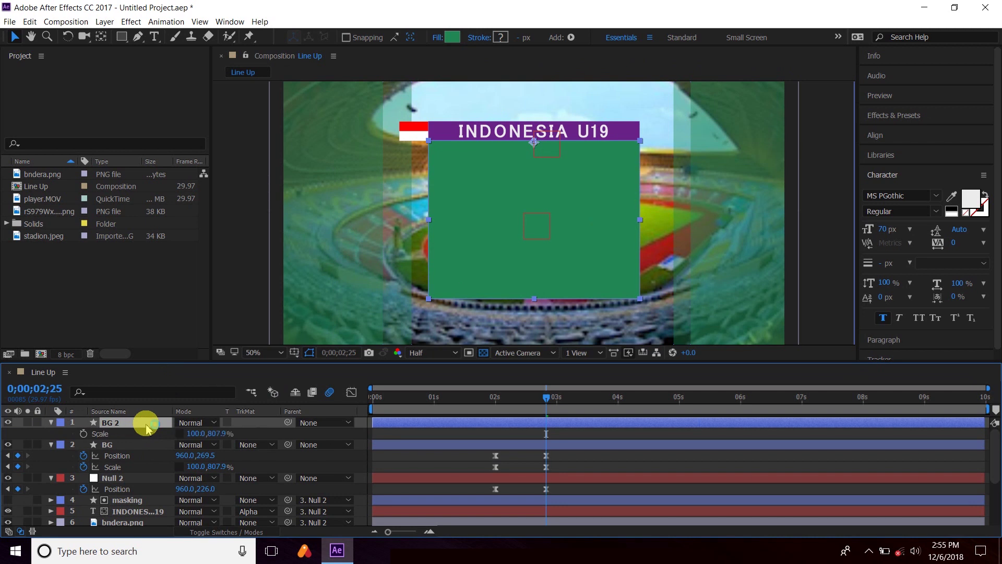
# Squash BG 2 to a thin strip at 100,20% scale and scrub to check it.
pyautogui.moveTo(215, 434); pyautogui.dragTo(205, 438)
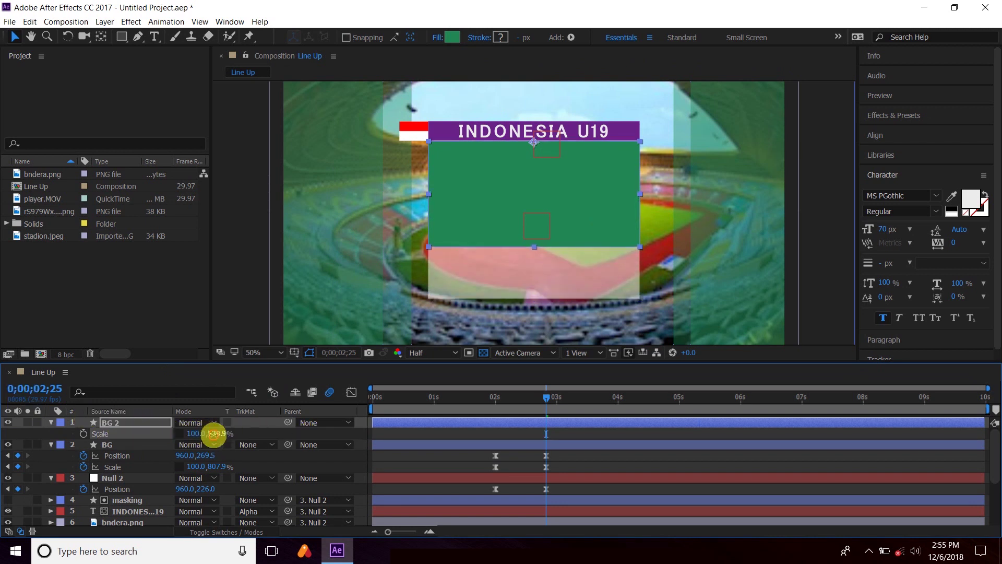
pyautogui.write('20')
pyautogui.press('Return')
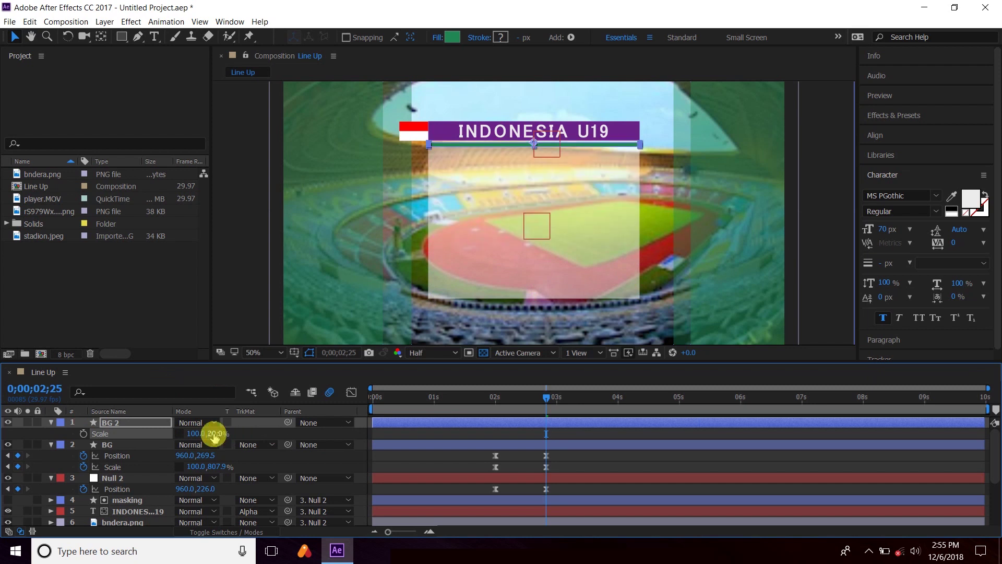
pyautogui.scroll(3, 548, 194)
pyautogui.scroll(-1, 510, 235)
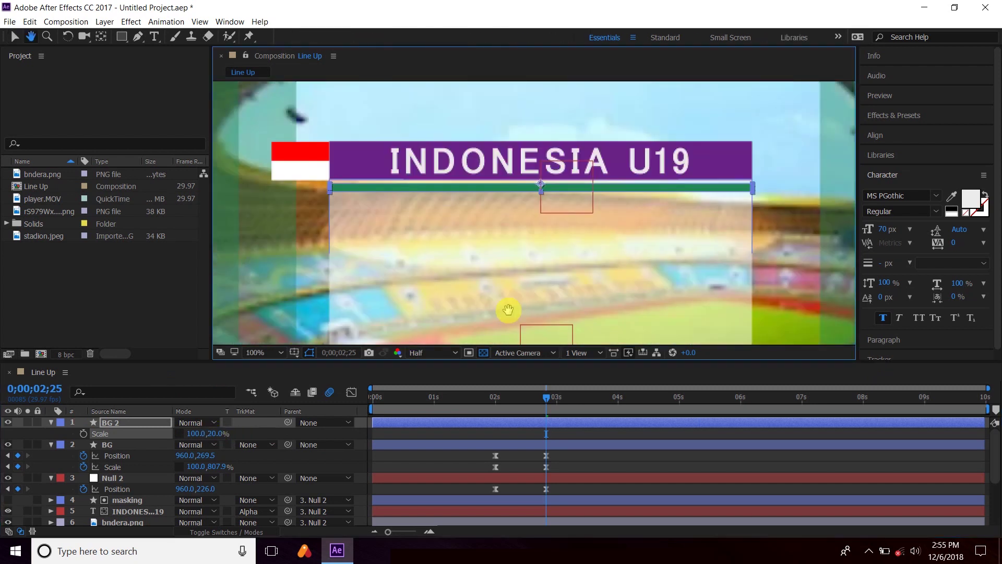
pyautogui.scroll(2, 470, 261)
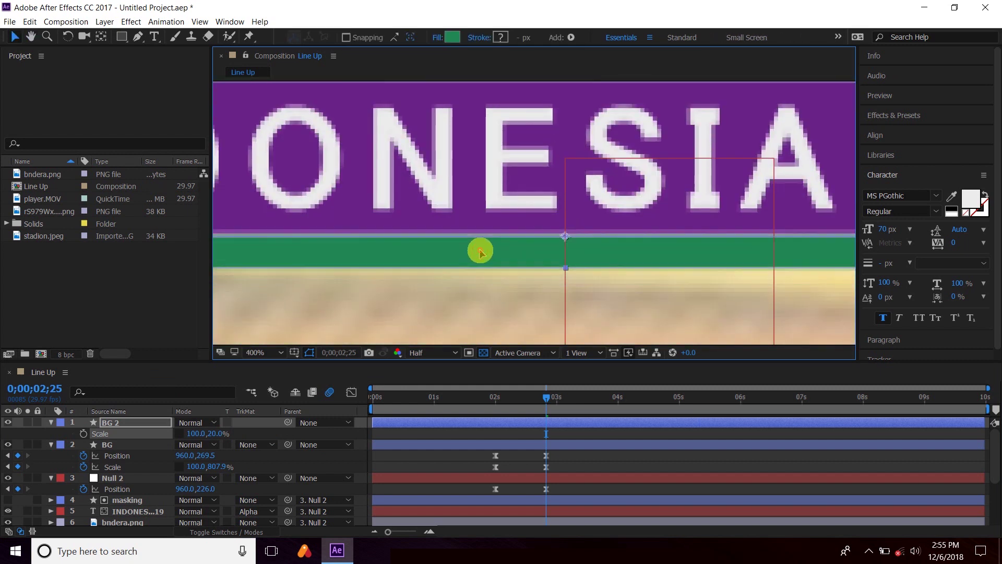
pyautogui.scroll(-3, 480, 258)
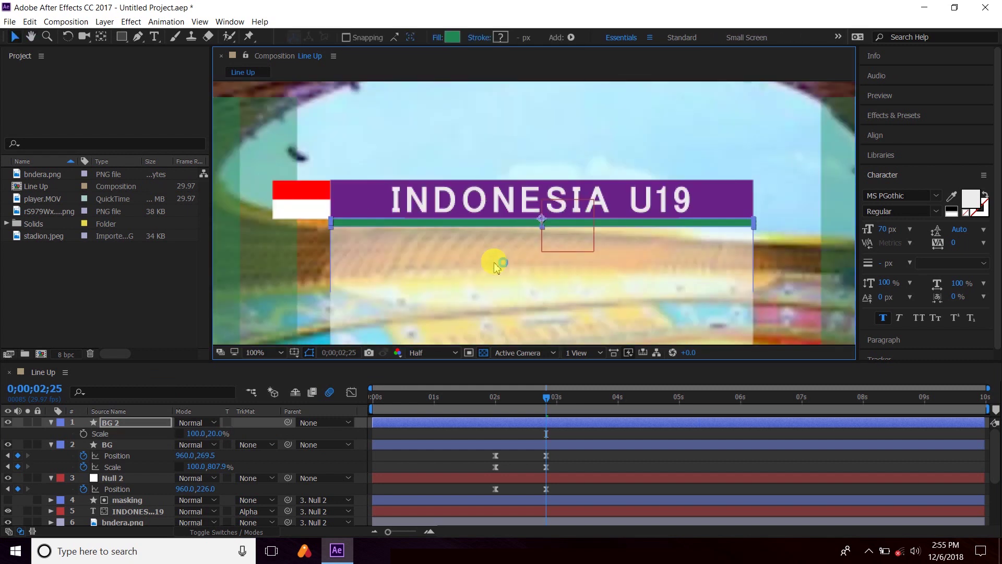
pyautogui.scroll(-2, 496, 266)
pyautogui.moveTo(535, 405)
pyautogui.mouseDown()
pyautogui.moveTo(568, 416)
pyautogui.moveTo(552, 420)
pyautogui.mouseUp()
pyautogui.scroll(4, 543, 253)
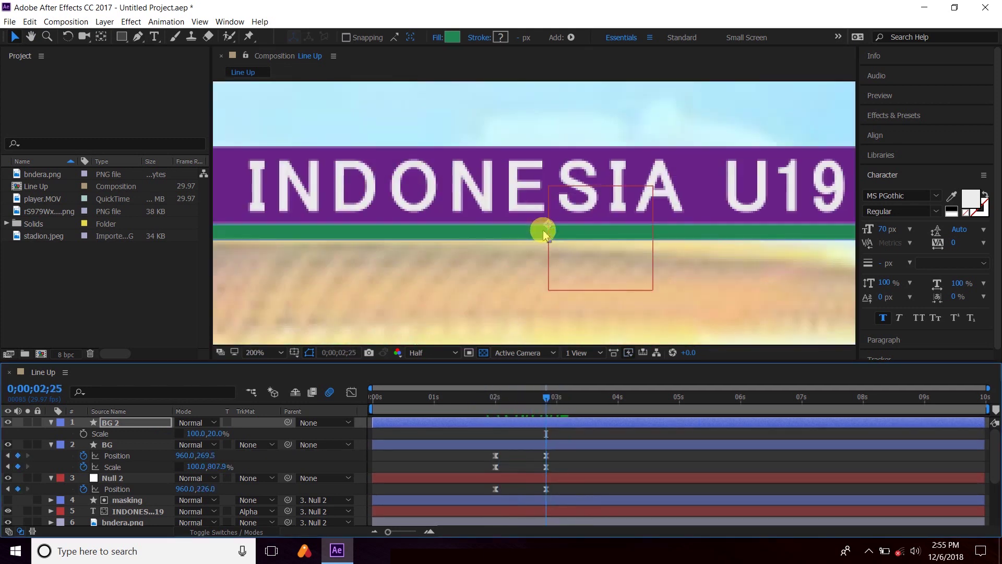
pyautogui.scroll(-2, 574, 247)
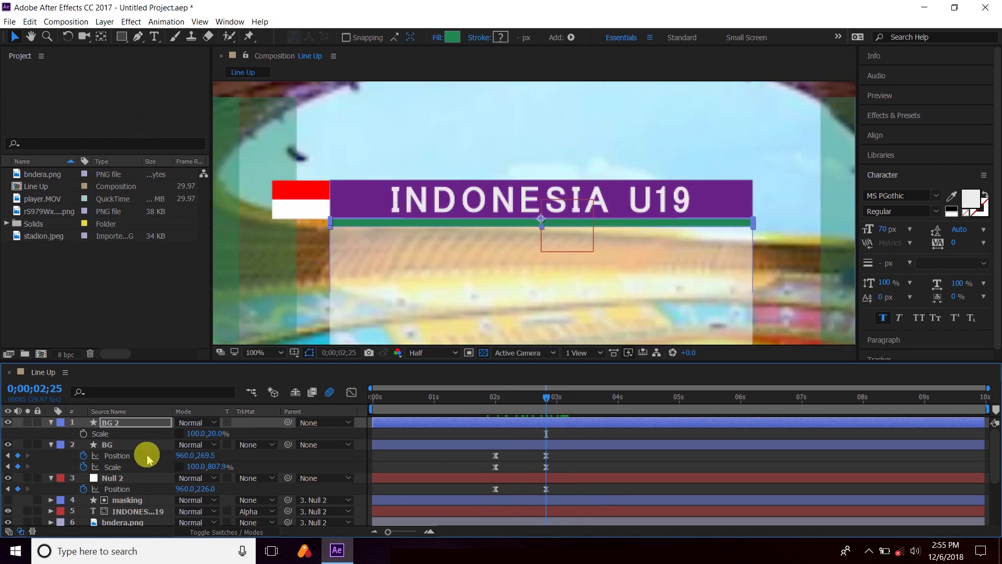
# Add a Scale keyframe for BG 2 at 0;00;02;25 and show only its Scale property.
pyautogui.click(83, 433)
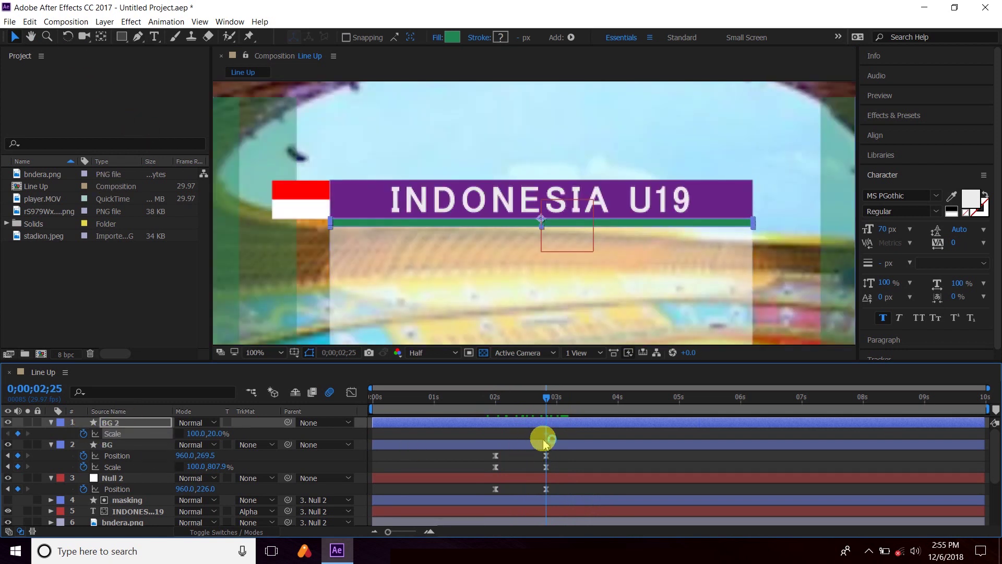
pyautogui.click(130, 432)
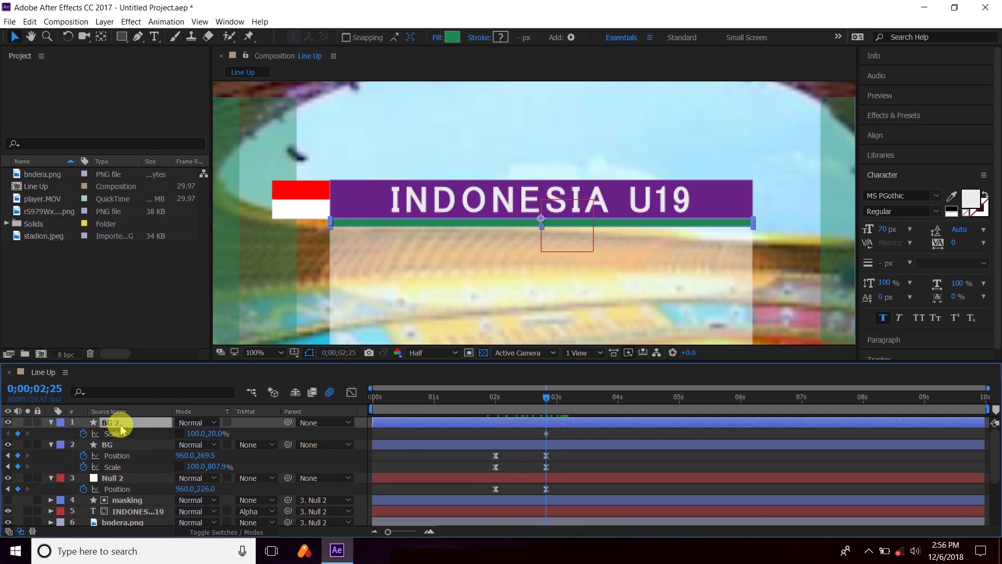
pyautogui.press('s')
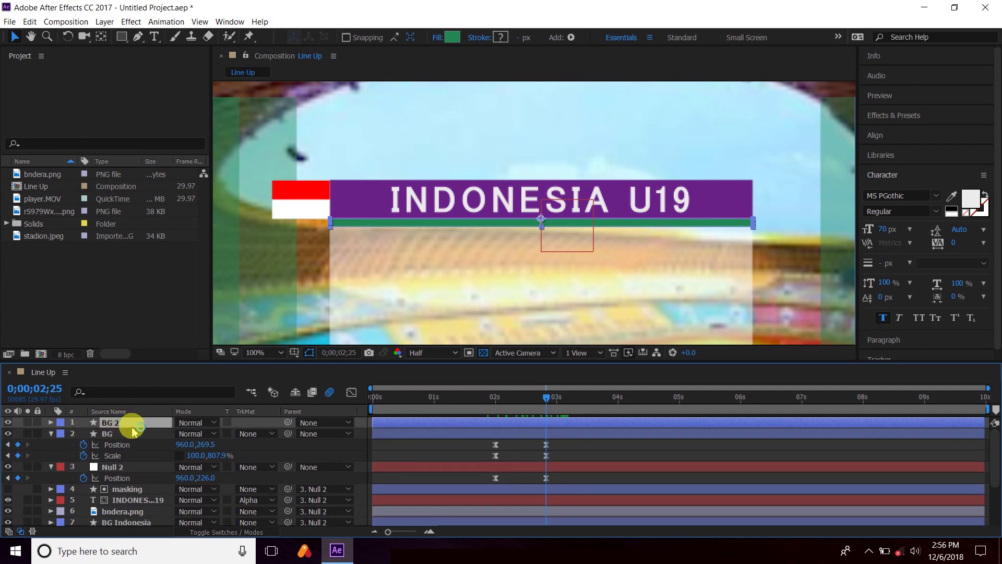
pyautogui.press('s')
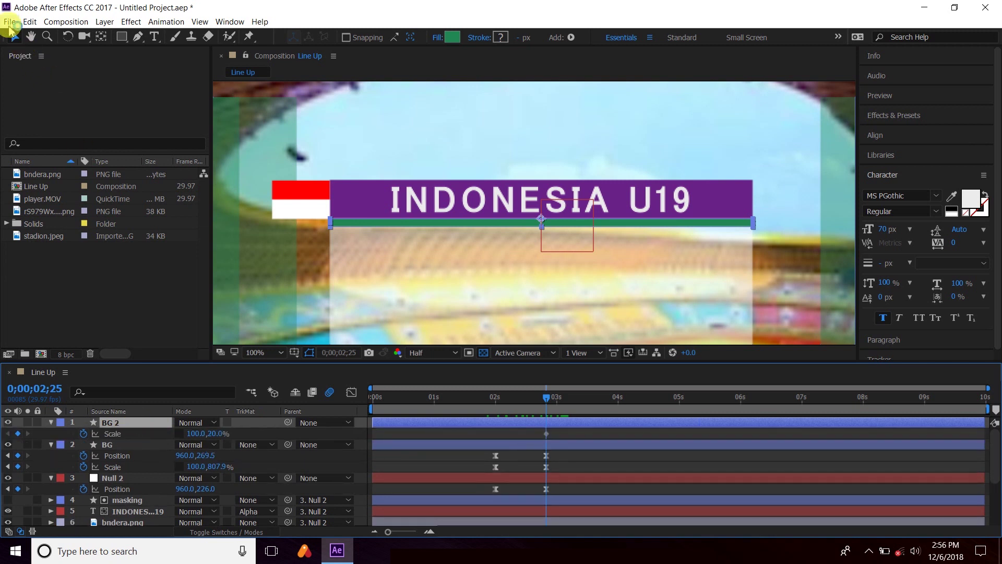
# Save the project as Line Up Mograph.aep in D:\adhi\YT\tutor bola.
pyautogui.click(10, 24)
pyautogui.click(40, 137)
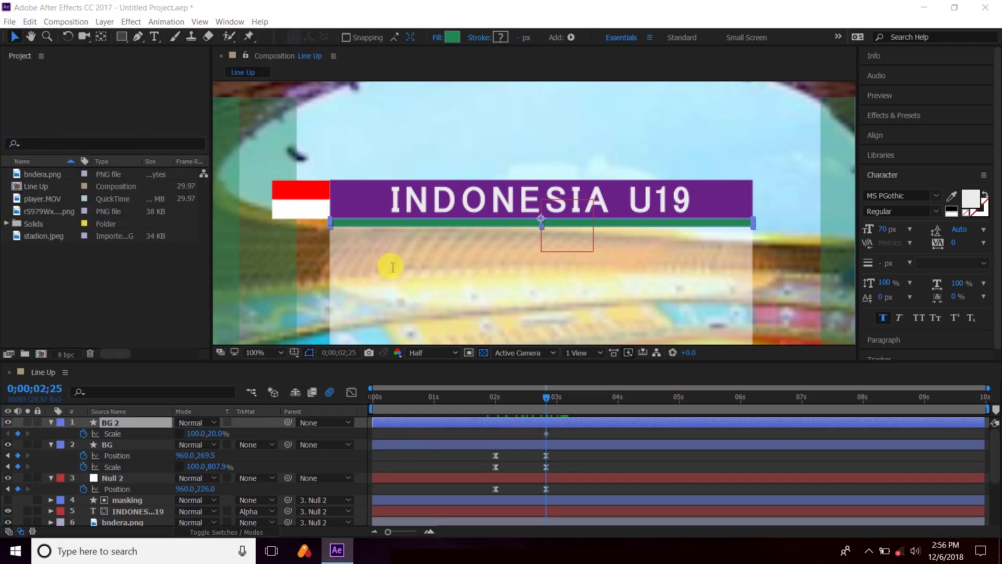
pyautogui.write('Li')
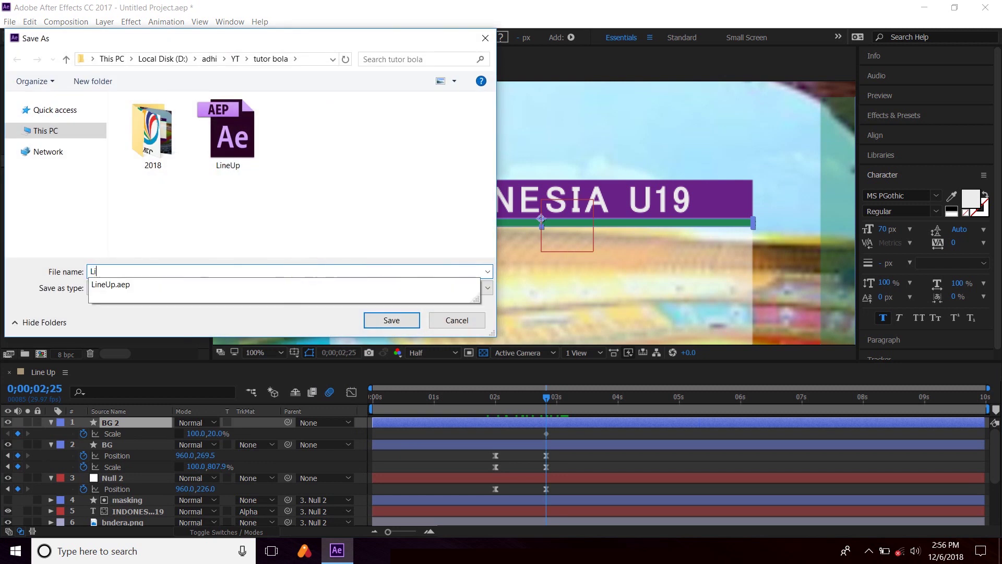
pyautogui.write('ne Up Mograph')
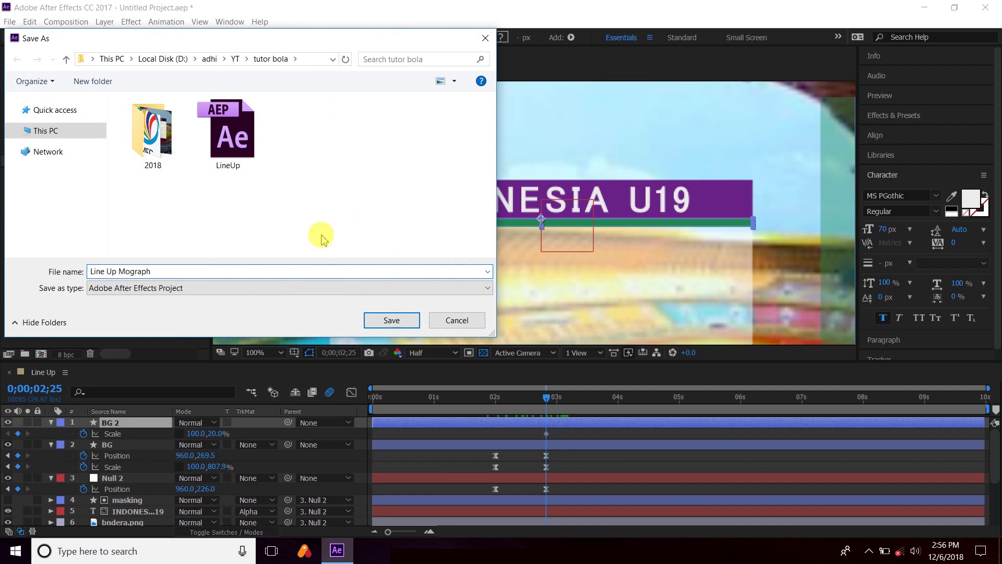
pyautogui.click(386, 320)
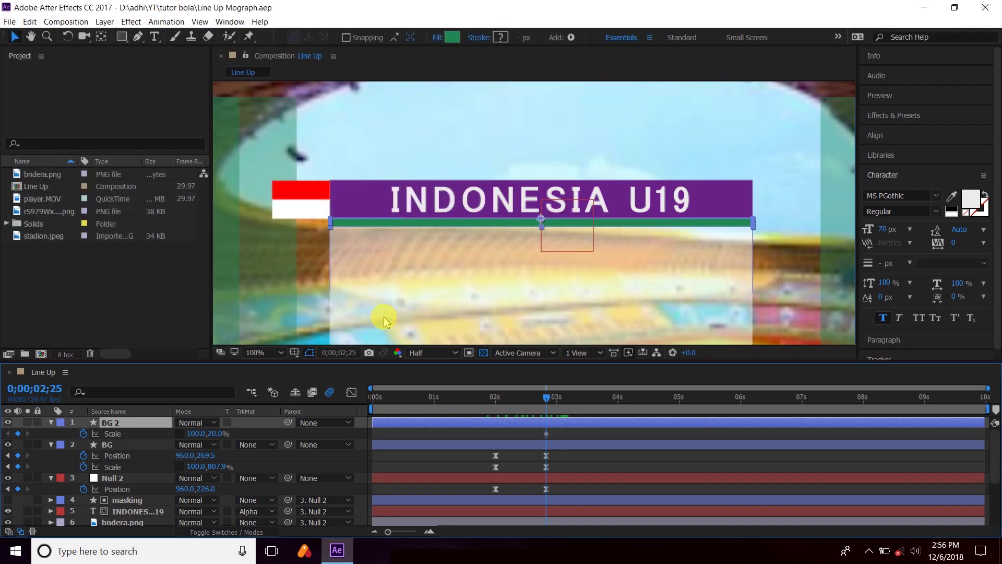
# Set BG 2's Scale to 100,0% at the 02;00 mark.
pyautogui.moveTo(545, 402); pyautogui.dragTo(495, 403)
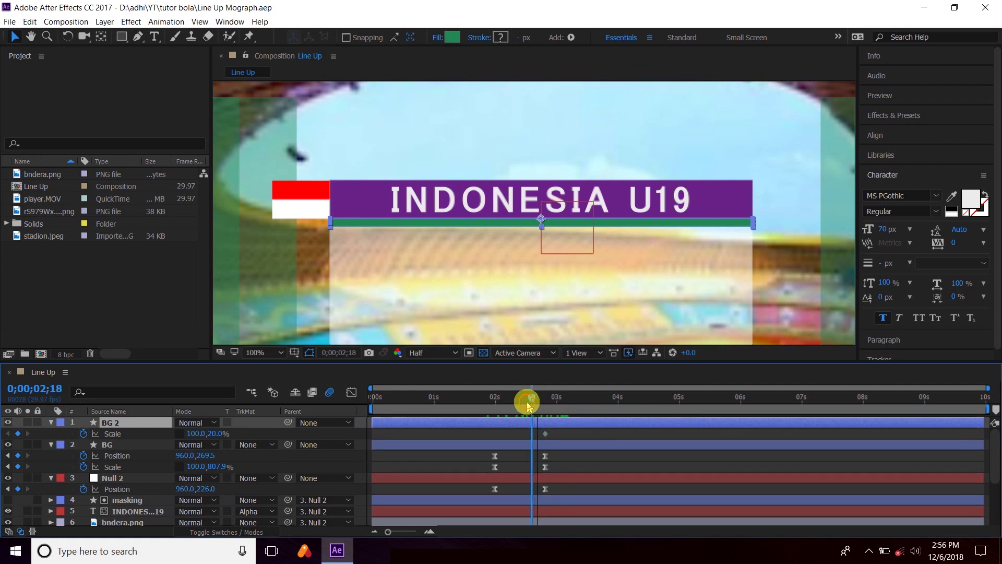
pyautogui.press('capslock')
pyautogui.press('capslock')
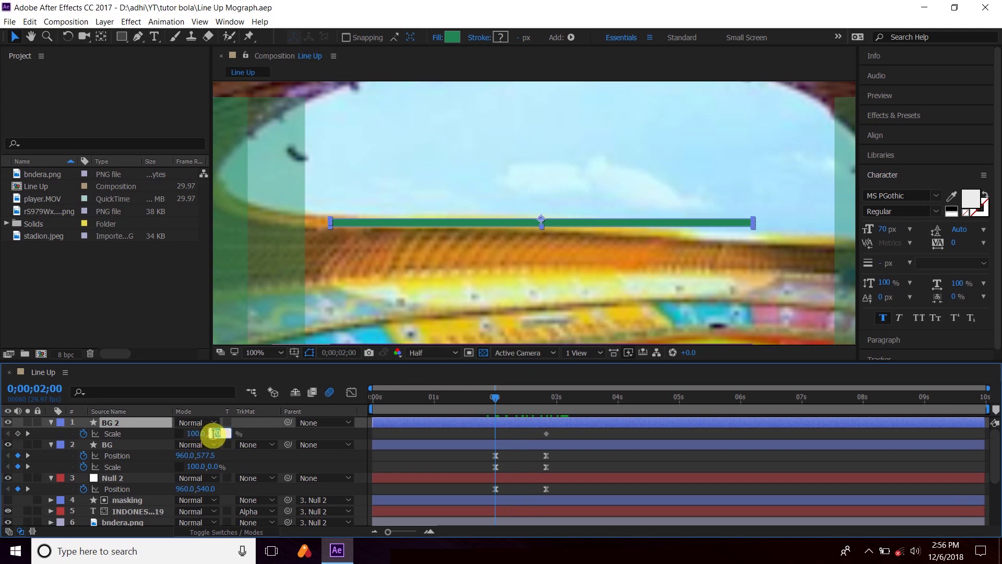
pyautogui.press('Return')
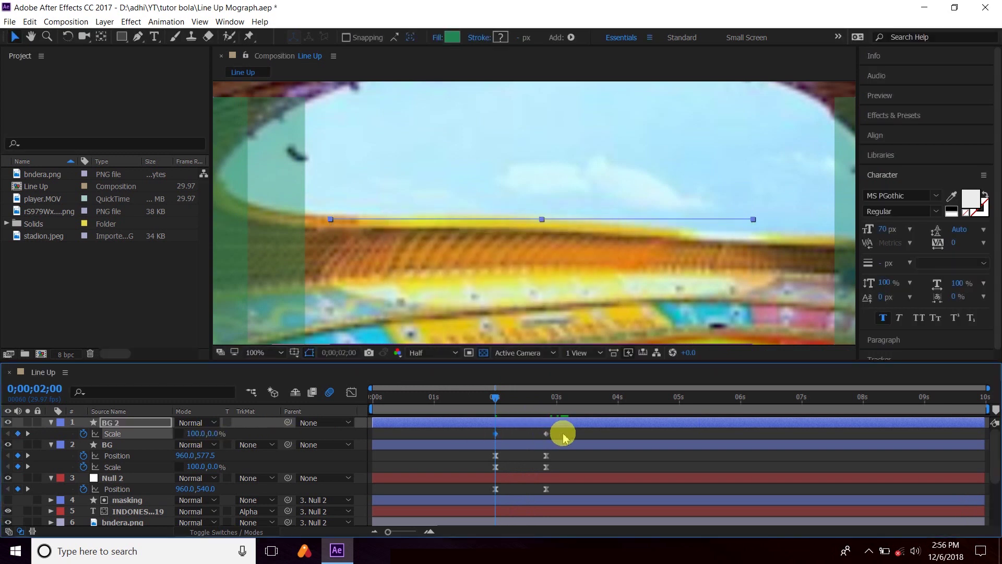
# Apply Easy Ease to both BG 2 Scale keyframes and preview the bar growing.
pyautogui.moveTo(558, 437); pyautogui.dragTo(474, 436)
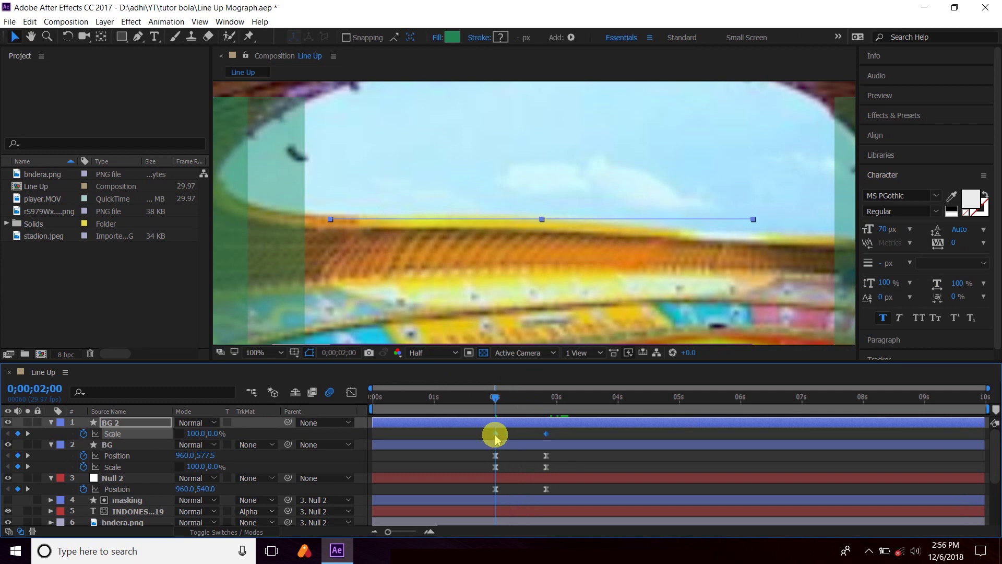
pyautogui.rightClick(494, 435)
pyautogui.moveTo(619, 433)
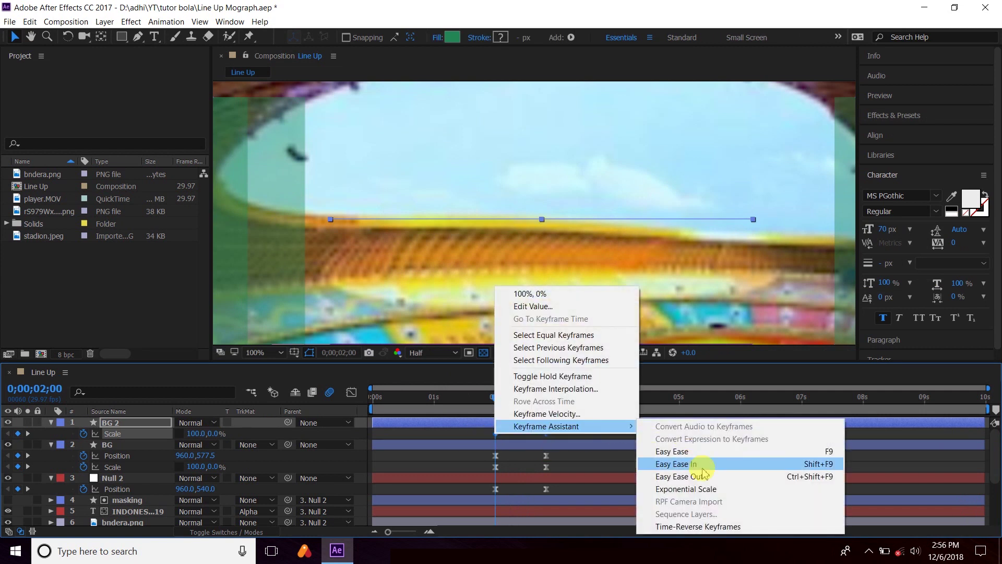
pyautogui.click(699, 450)
pyautogui.click(577, 435)
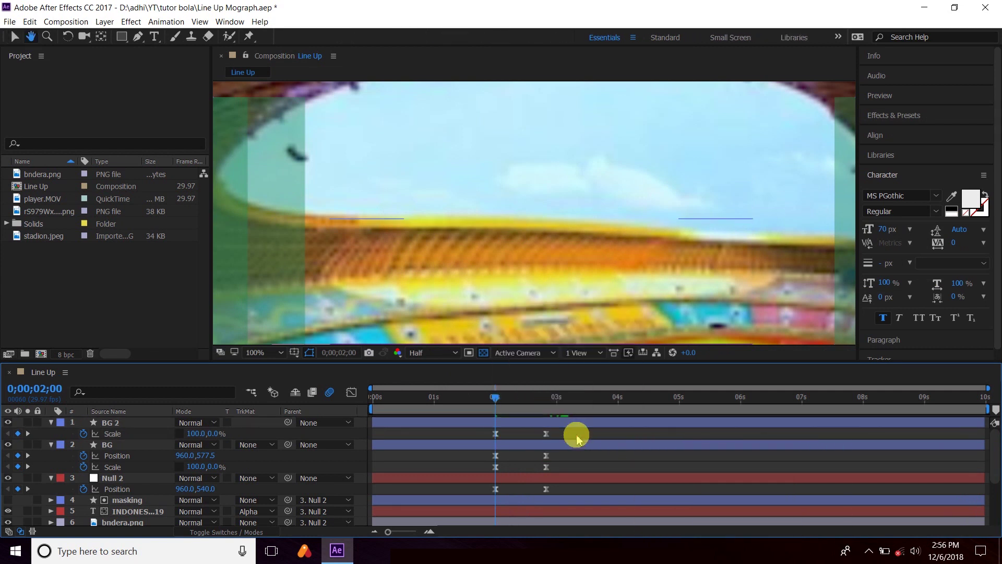
pyautogui.press('space')
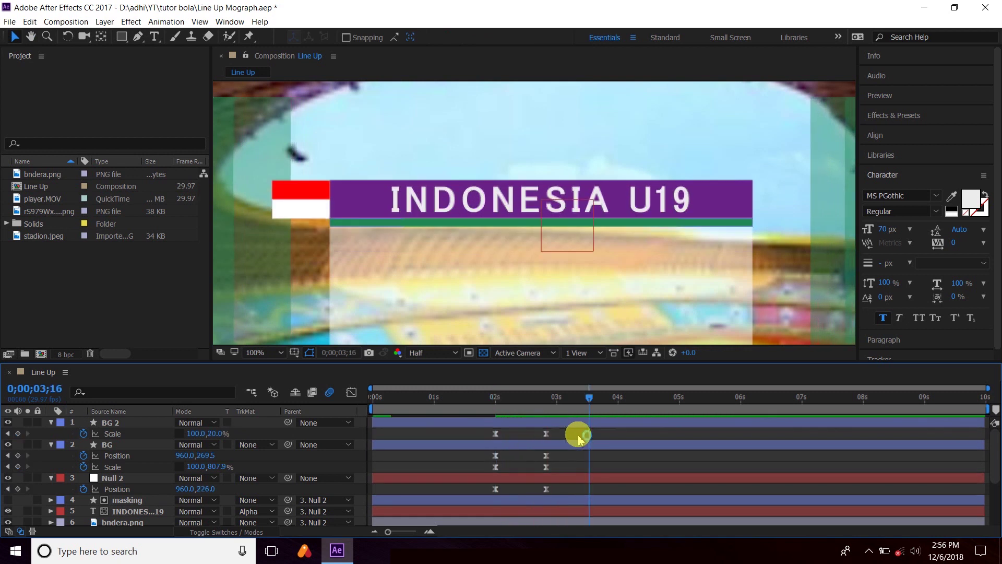
pyautogui.moveTo(516, 410)
pyautogui.mouseDown()
pyautogui.moveTo(553, 410)
pyautogui.moveTo(492, 437)
pyautogui.moveTo(576, 433)
pyautogui.mouseUp()
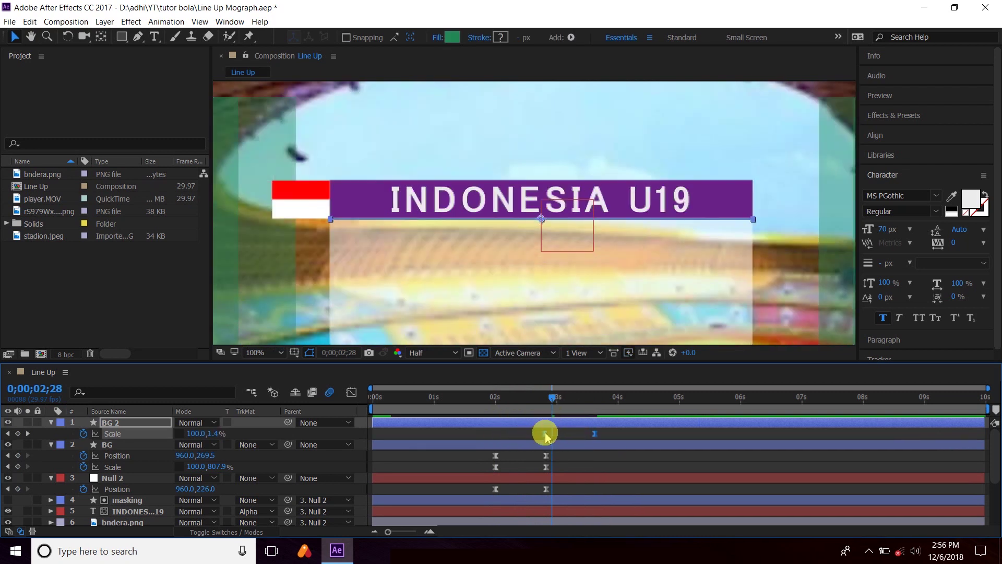
# Shift BG 2's Scale keyframes to start near 02;12 and add a Position keyframe there.
pyautogui.press('space')
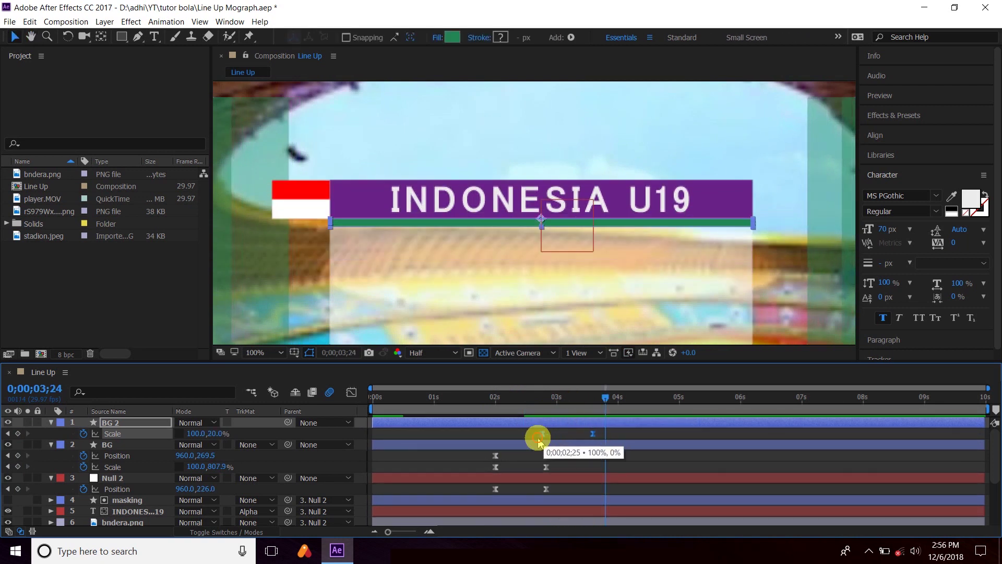
pyautogui.moveTo(539, 442)
pyautogui.mouseDown()
pyautogui.moveTo(521, 440)
pyautogui.moveTo(533, 416)
pyautogui.moveTo(519, 406)
pyautogui.mouseUp()
pyautogui.click(514, 405)
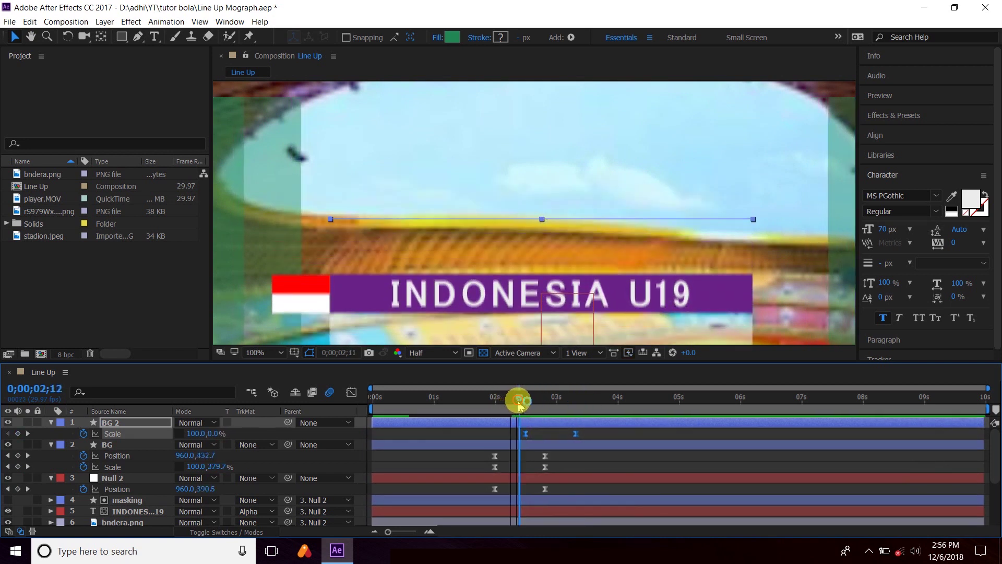
pyautogui.click(526, 434)
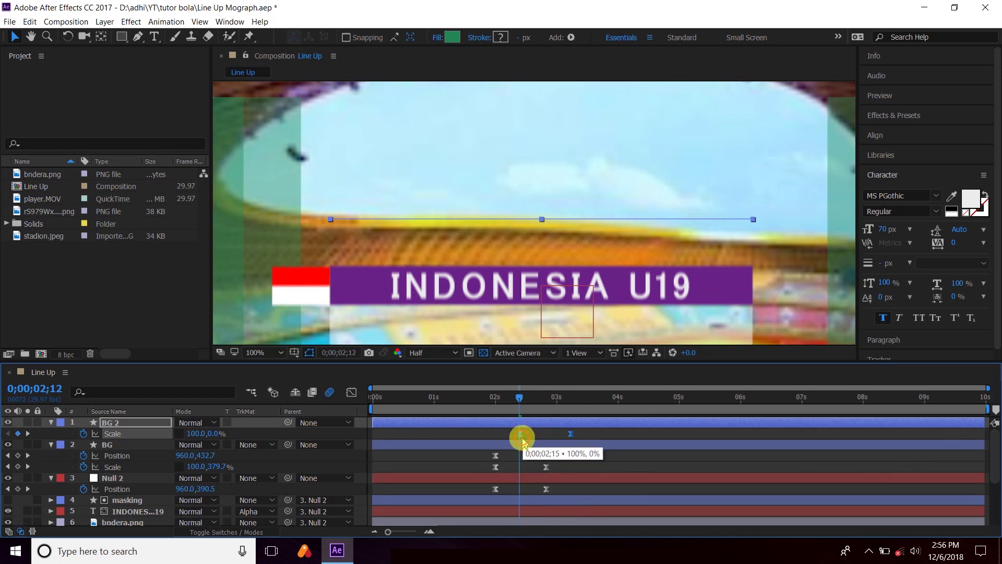
pyautogui.moveTo(518, 405)
pyautogui.mouseDown()
pyautogui.moveTo(543, 406)
pyautogui.moveTo(519, 406)
pyautogui.mouseUp()
pyautogui.click(527, 424)
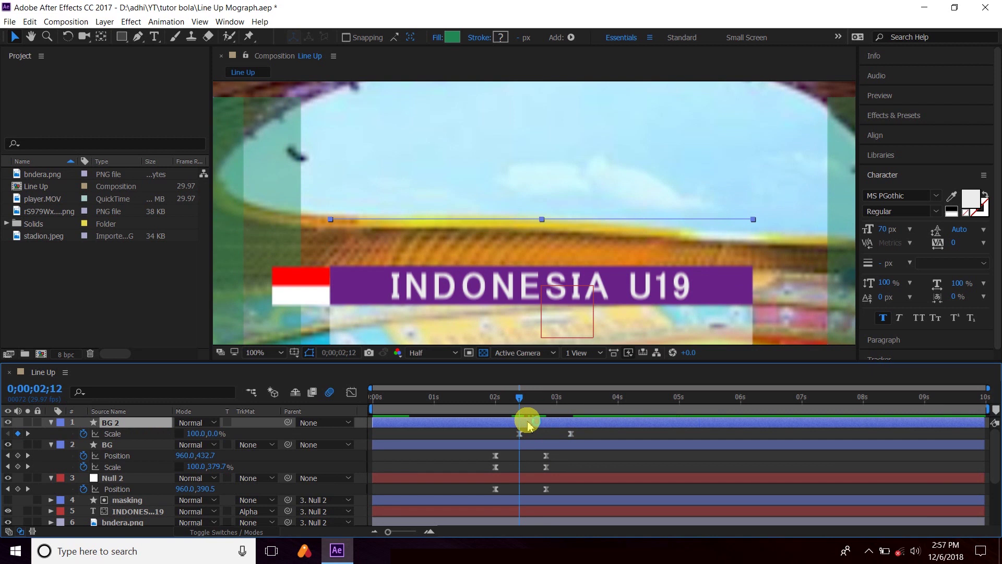
pyautogui.hotkey('shift', 'p')
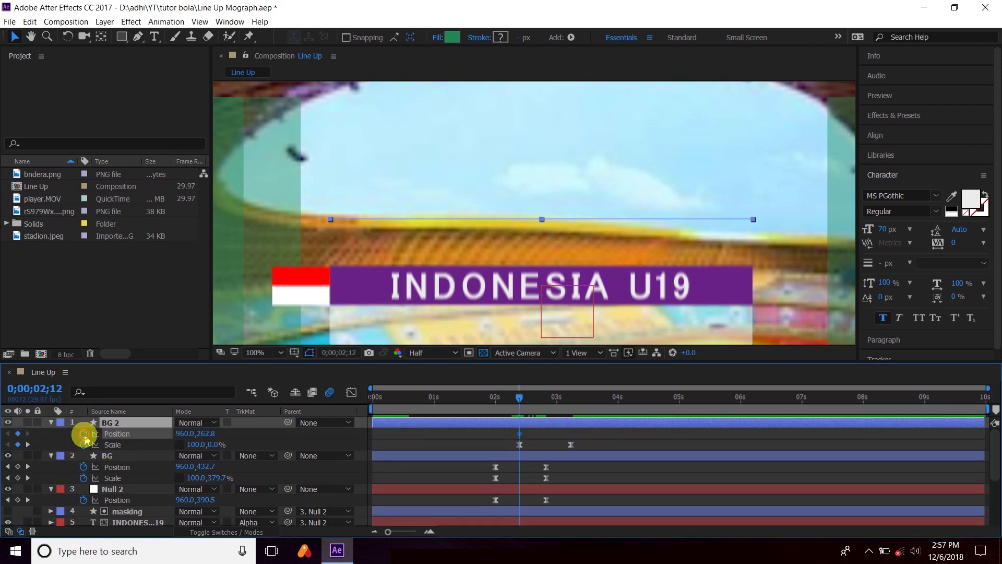
# Move BG 2's Position keyframe to about 03;05 and lower the bar's starting position to 422.8.
pyautogui.moveTo(522, 437)
pyautogui.mouseDown()
pyautogui.moveTo(537, 439)
pyautogui.moveTo(519, 434)
pyautogui.mouseUp()
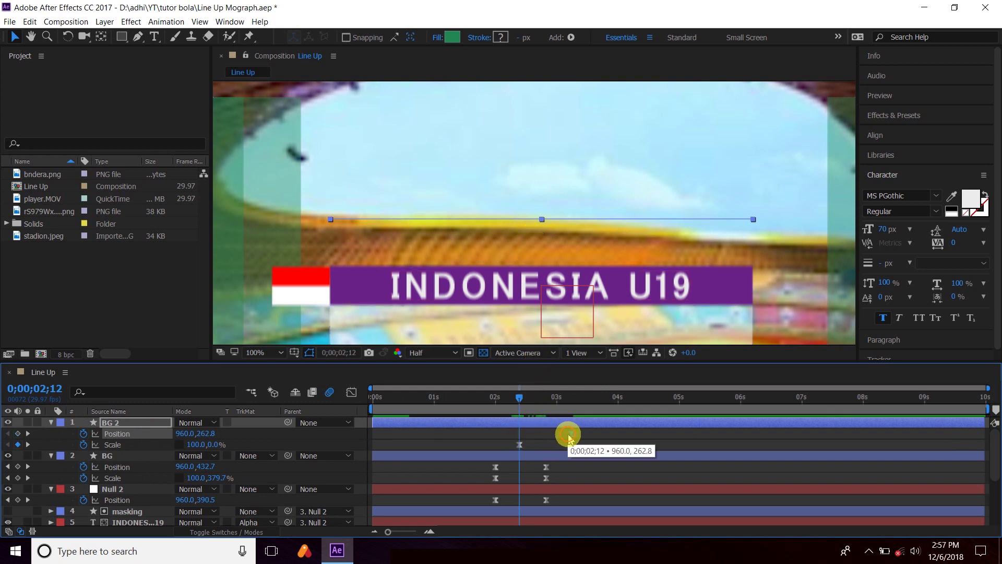
pyautogui.moveTo(520, 433); pyautogui.dragTo(571, 433)
pyautogui.moveTo(530, 222); pyautogui.dragTo(534, 302)
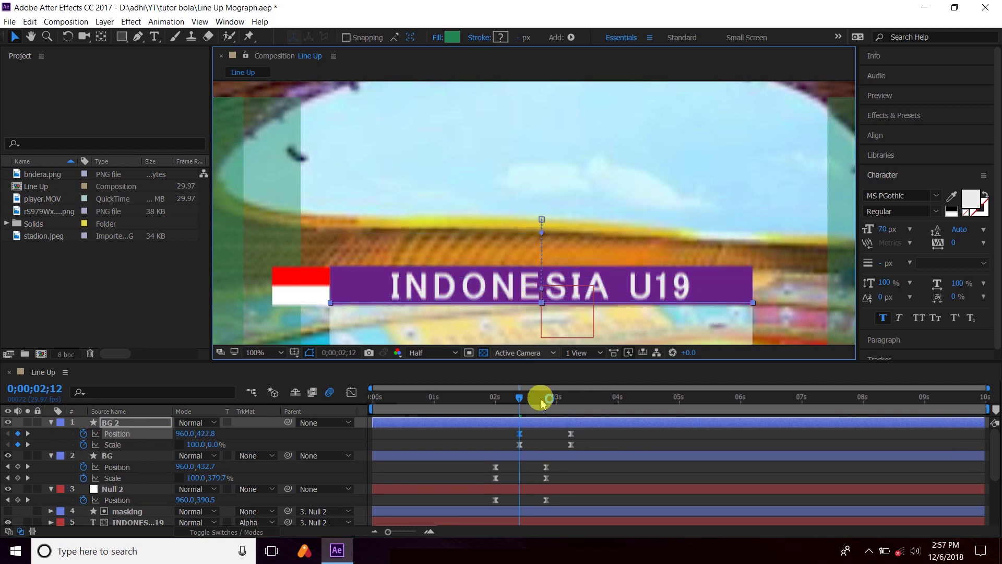
# Preview the rising bar, stopping at 03;20 and stepping back to 02;19.
pyautogui.click(587, 435)
pyautogui.press('space')
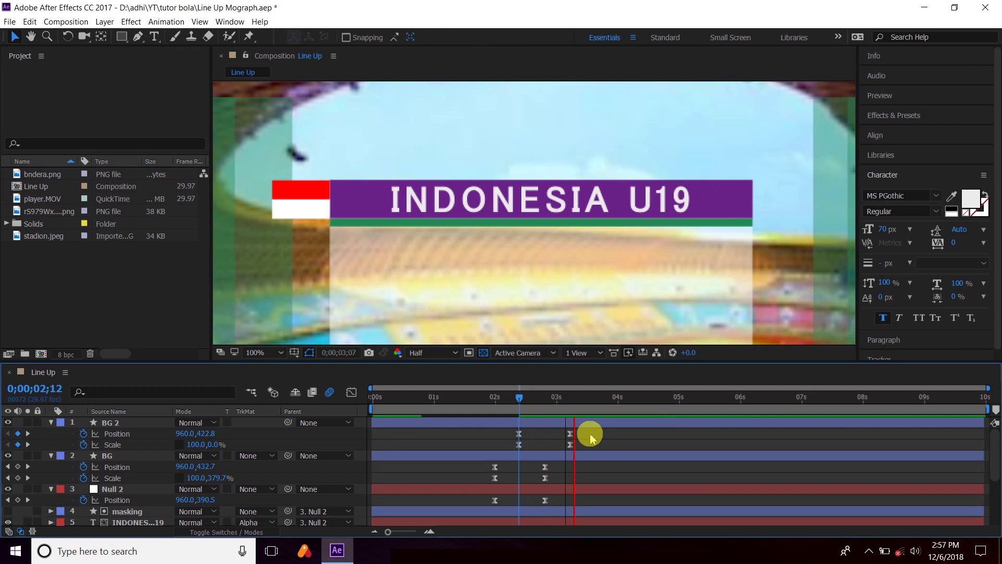
pyautogui.click(598, 404)
pyautogui.moveTo(597, 402); pyautogui.dragTo(516, 409)
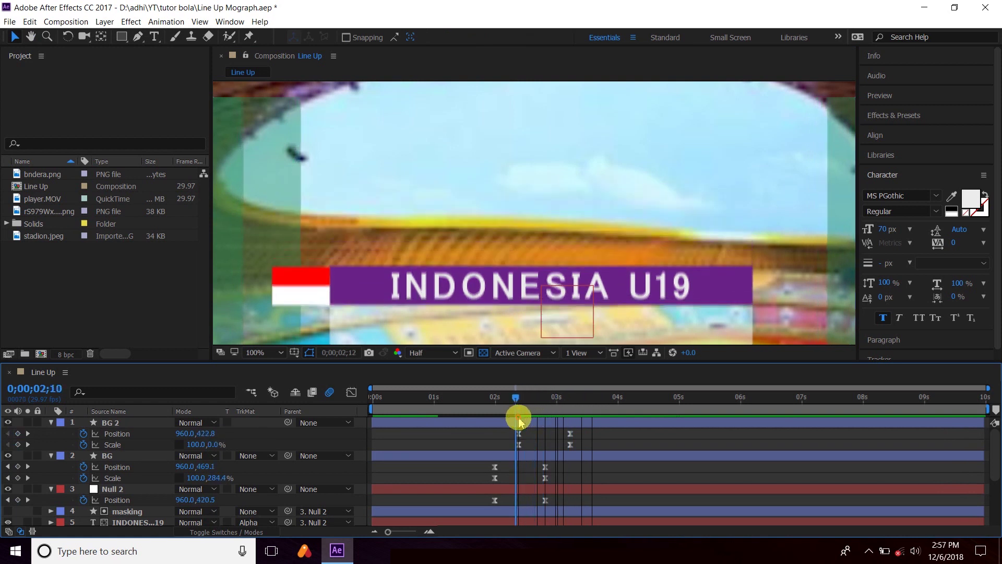
# Try shifting BG 2's keyframes earlier, undo the overshoot, and recheck 02;18 to 03;09.
pyautogui.moveTo(586, 434); pyautogui.dragTo(492, 447)
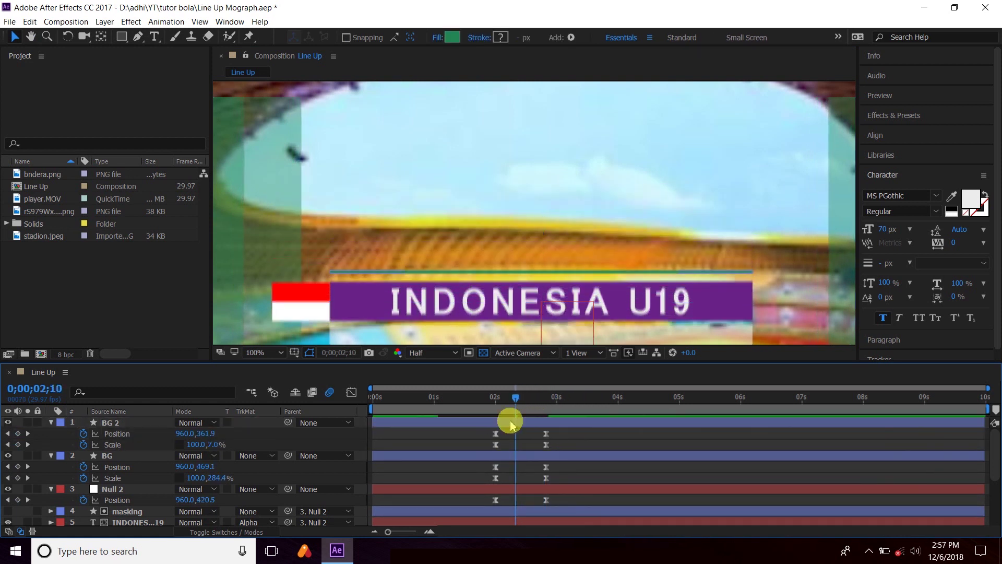
pyautogui.moveTo(510, 413); pyautogui.dragTo(497, 407)
pyautogui.press('space')
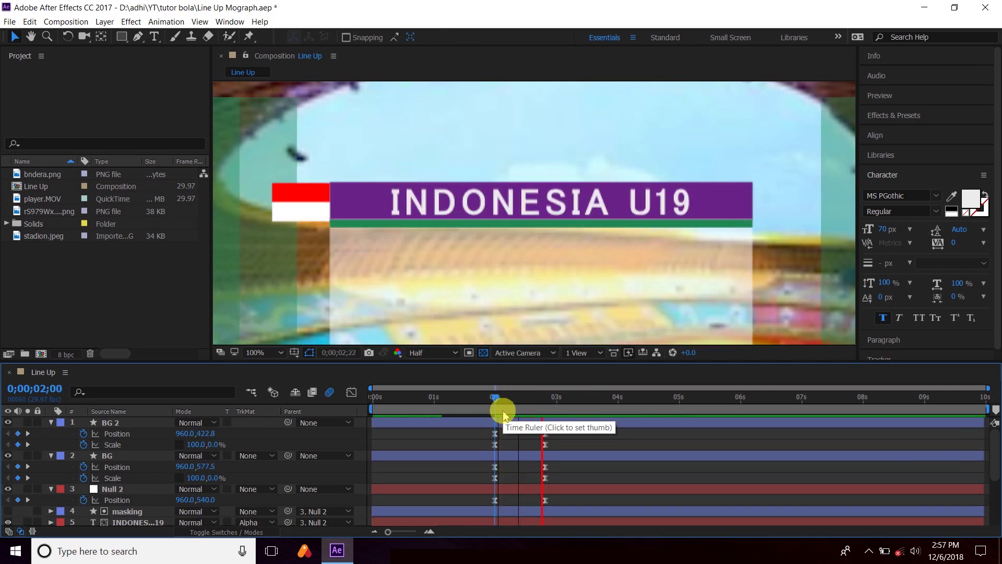
pyautogui.hotkey('ctrl', 'z')
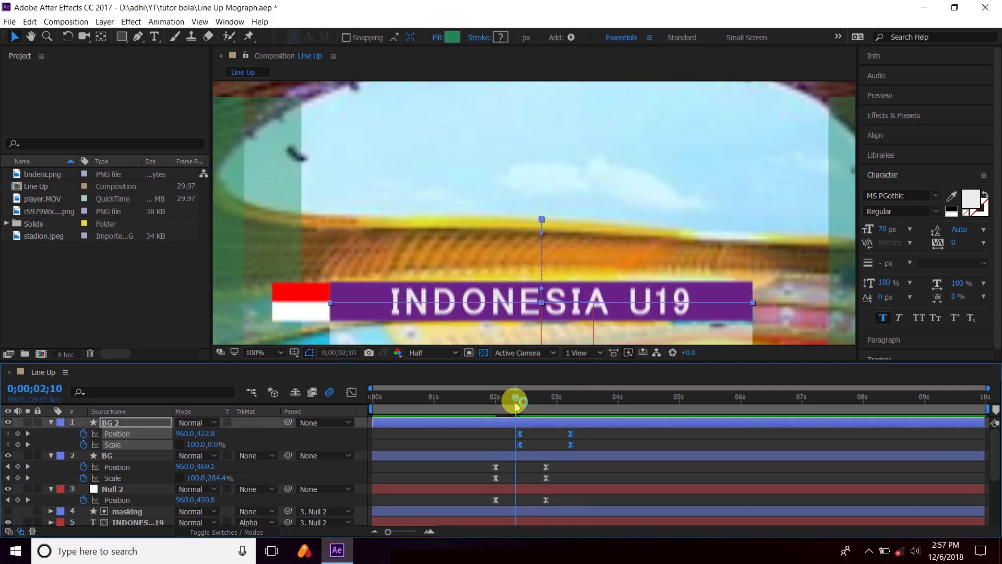
pyautogui.moveTo(515, 403); pyautogui.dragTo(542, 402)
pyautogui.moveTo(556, 402); pyautogui.dragTo(570, 400)
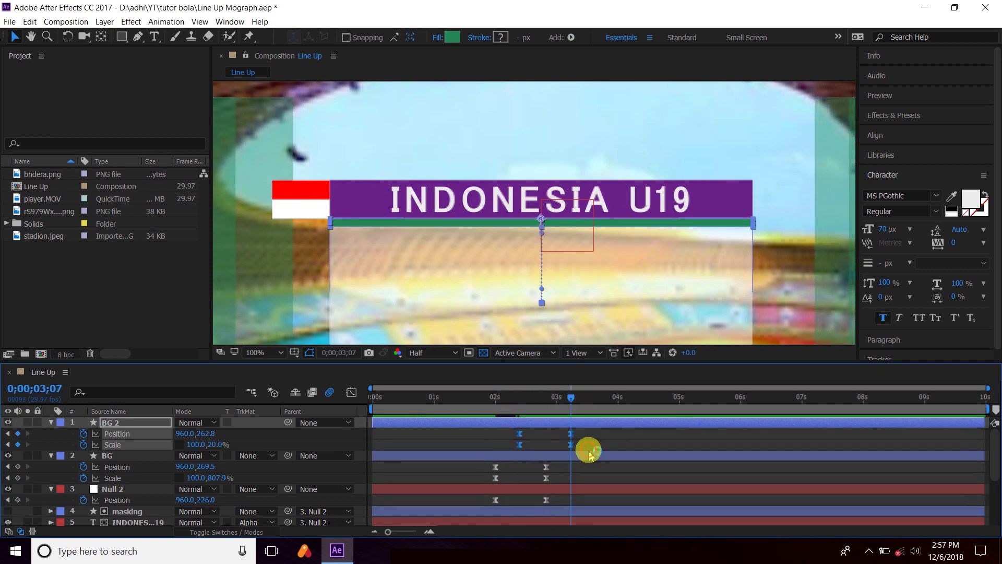
# Nudge BG 2's end keyframes slightly earlier and preview from 02;07.
pyautogui.click(571, 451)
pyautogui.moveTo(571, 451); pyautogui.dragTo(564, 452)
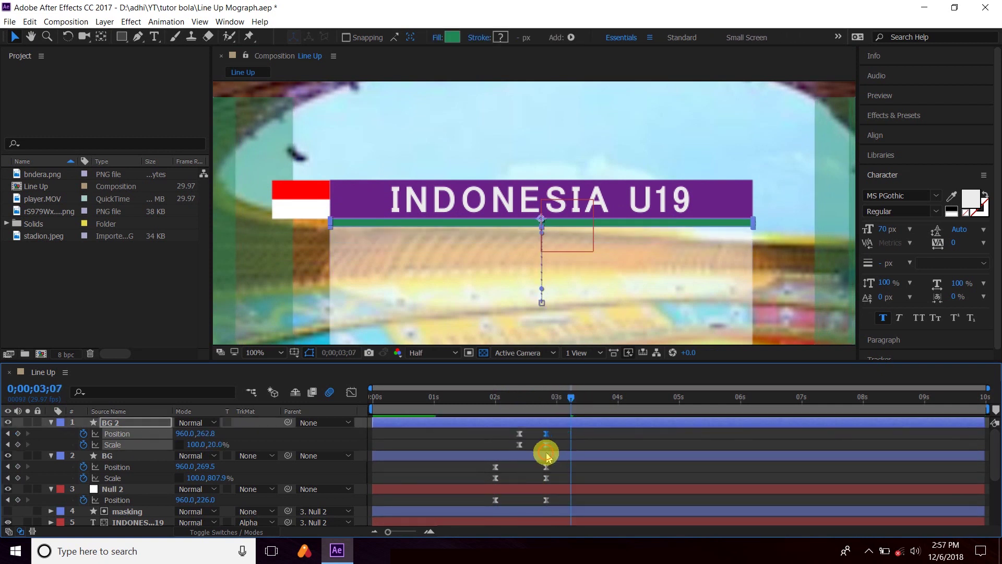
pyautogui.moveTo(569, 403); pyautogui.dragTo(510, 403)
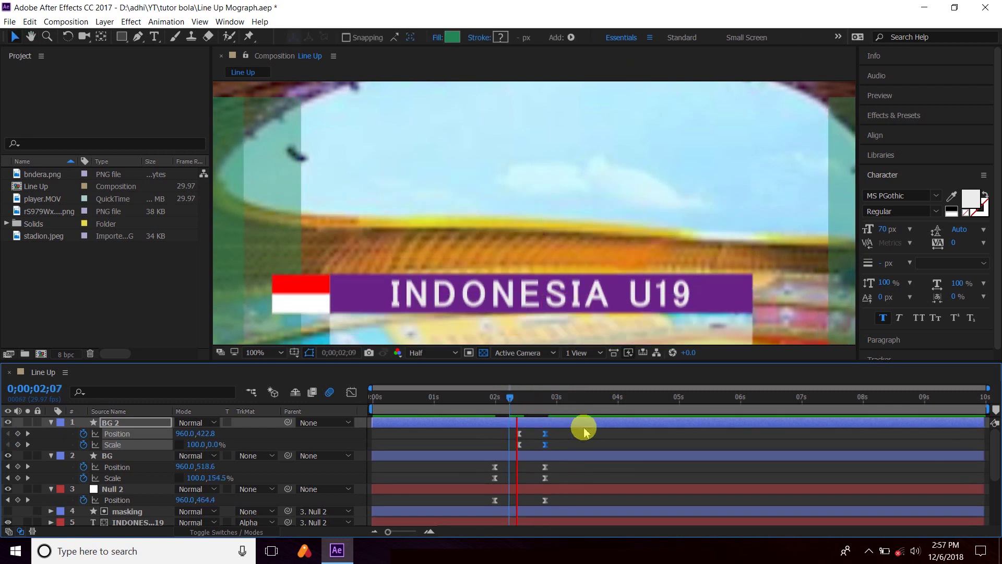
pyautogui.press('space')
pyautogui.moveTo(576, 403)
pyautogui.mouseDown()
pyautogui.moveTo(523, 419)
pyautogui.moveTo(560, 418)
pyautogui.mouseUp()
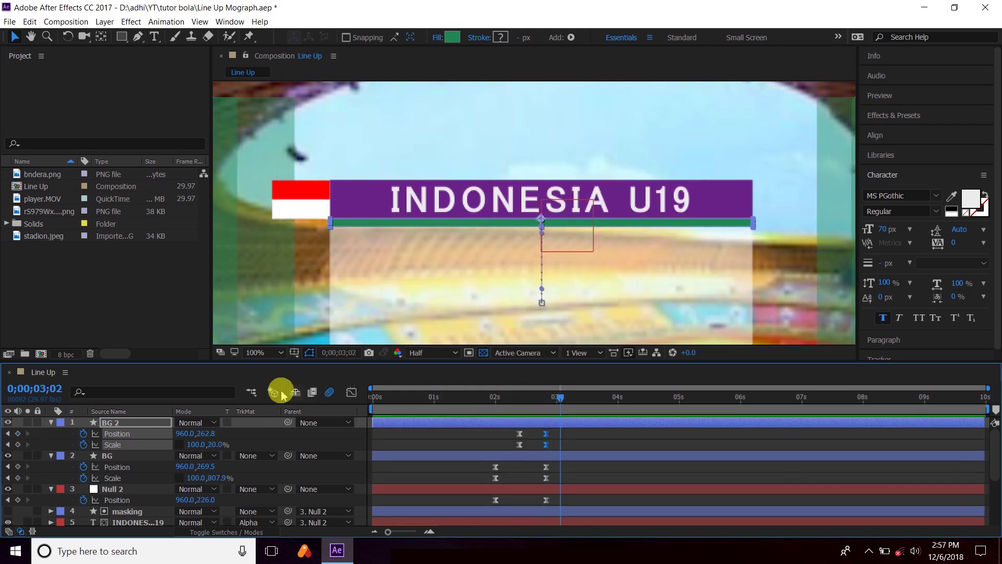
# Fit the composition in the viewer, preview from 01;27, and select all layers.
pyautogui.click(268, 353)
pyautogui.click(280, 150)
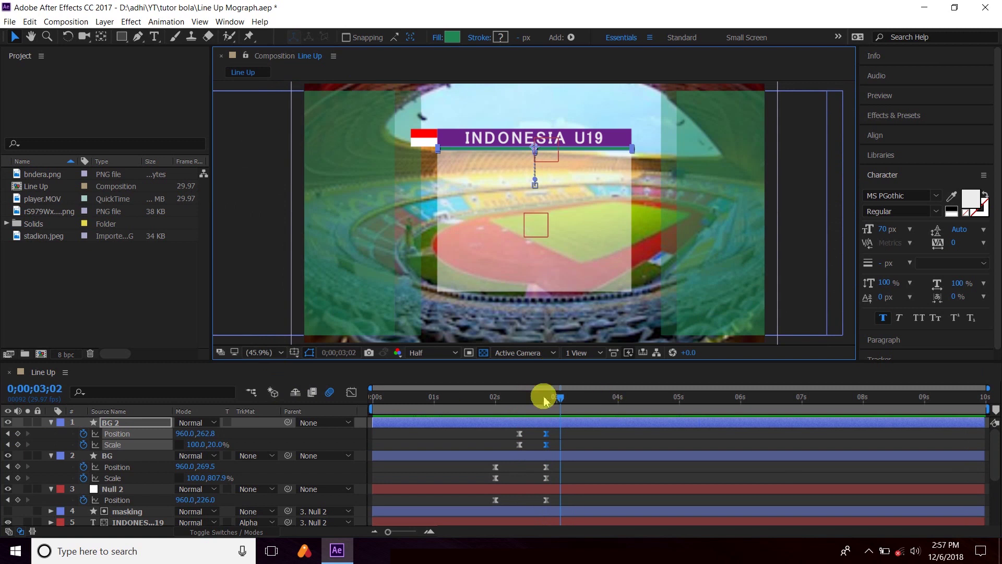
pyautogui.moveTo(541, 399); pyautogui.dragTo(489, 414)
pyautogui.click(564, 438)
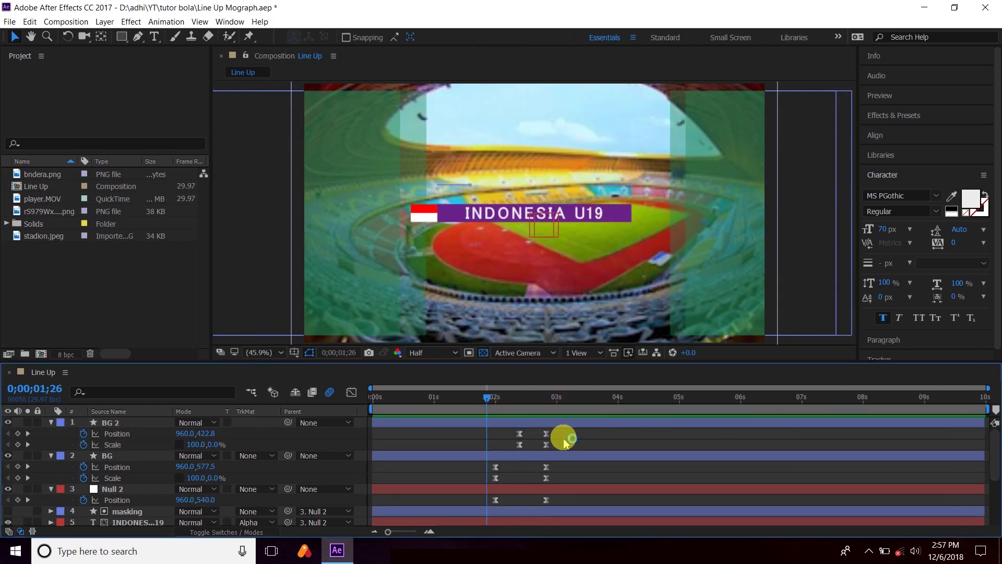
pyautogui.press('space')
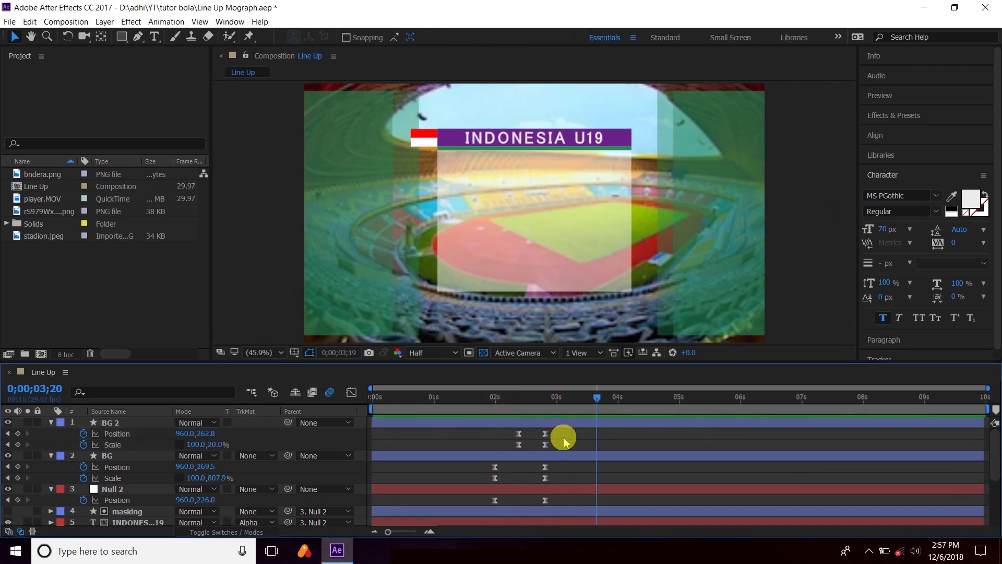
pyautogui.press('space')
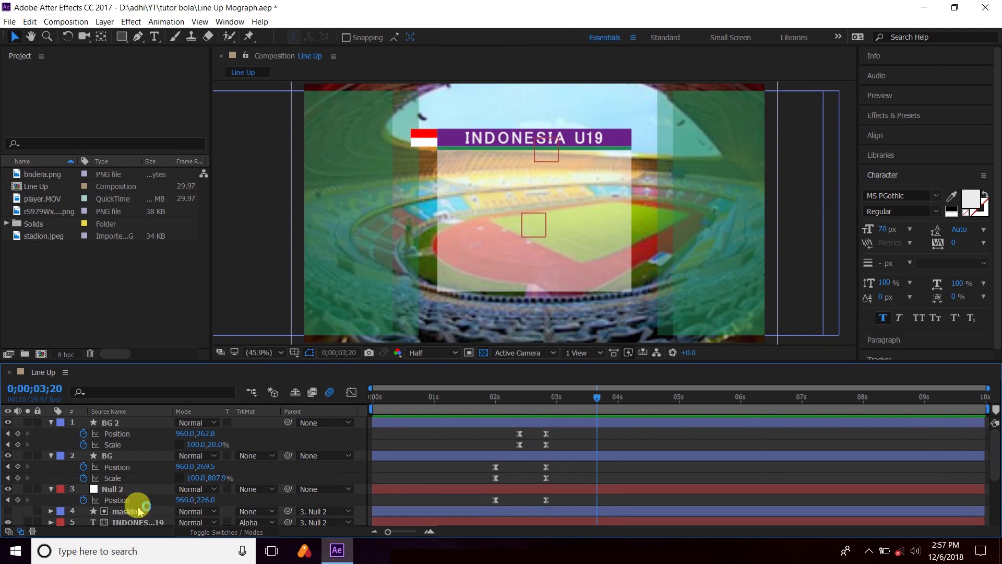
pyautogui.hotkey('ctrl', 'a')
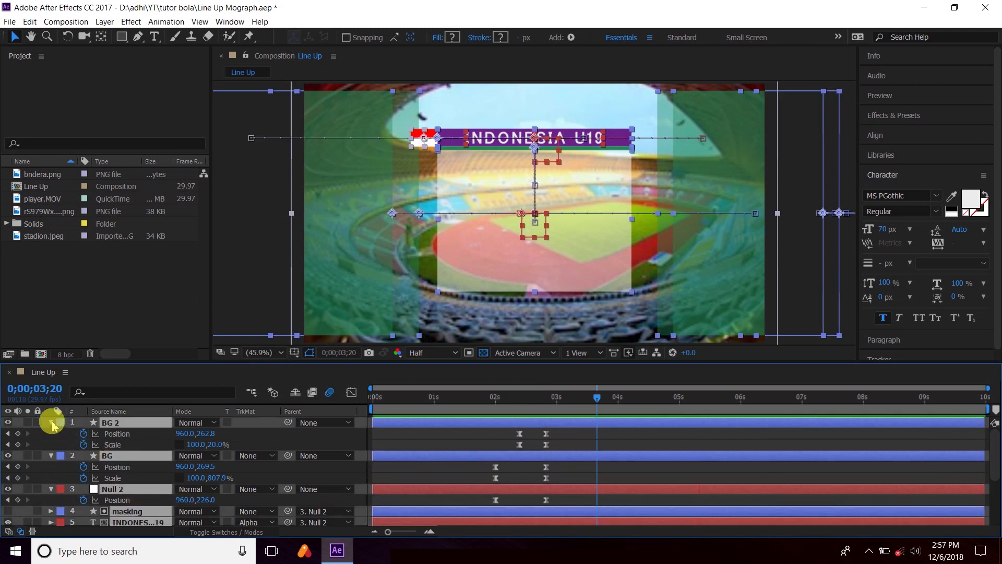
# Collapse all layer properties and save the Line Up Mograph project.
pyautogui.click(52, 425)
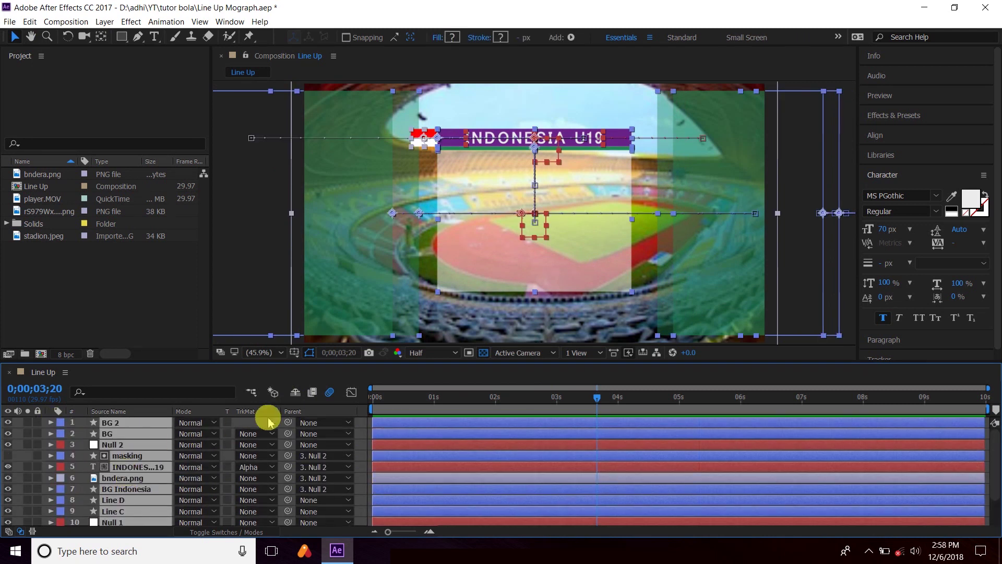
pyautogui.click(266, 422)
pyautogui.click(72, 263)
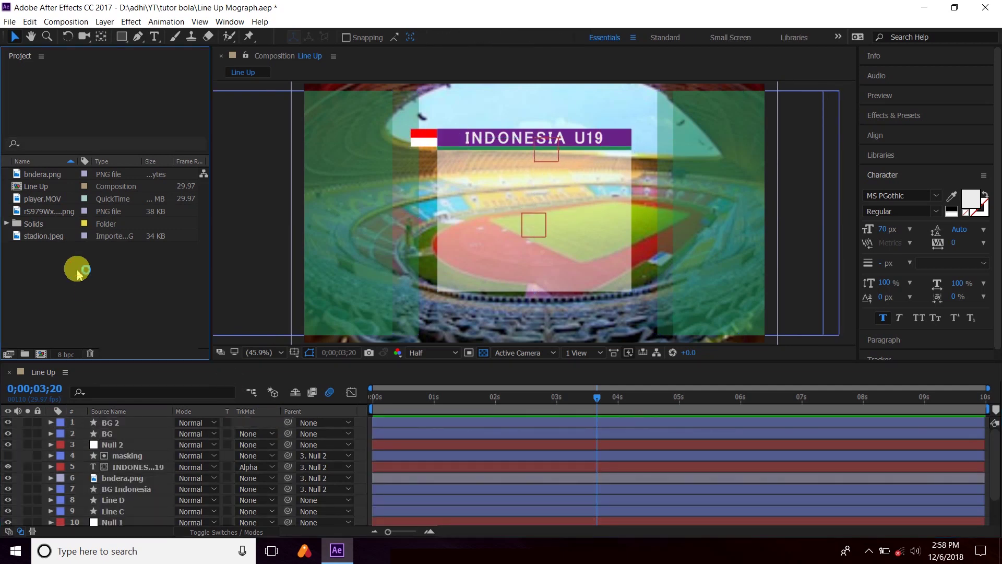
pyautogui.hotkey('ctrl', 's')
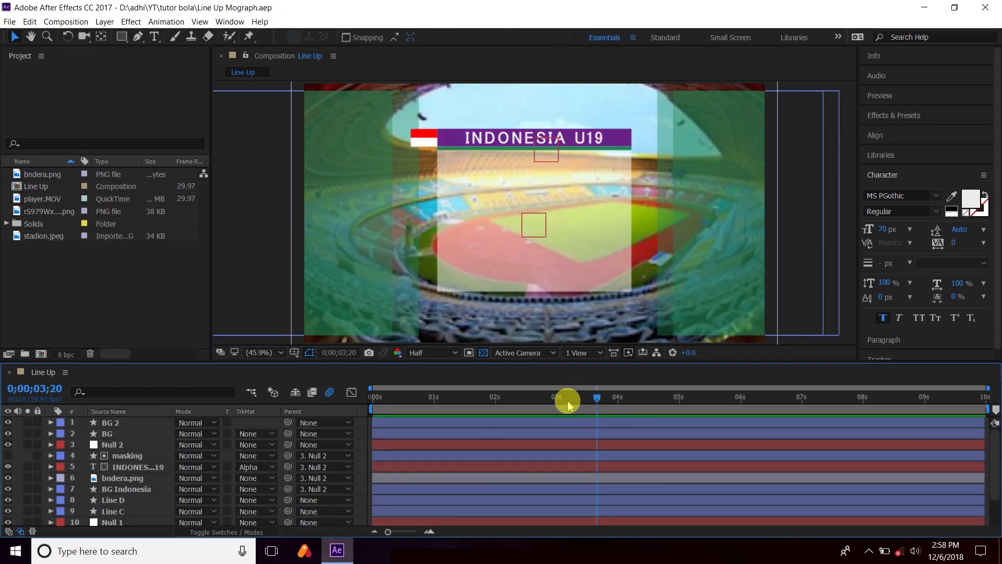
# Scrub to about 03;16 and select the BG Indonesia bar layer.
pyautogui.click(458, 398)
pyautogui.moveTo(435, 414); pyautogui.dragTo(619, 430)
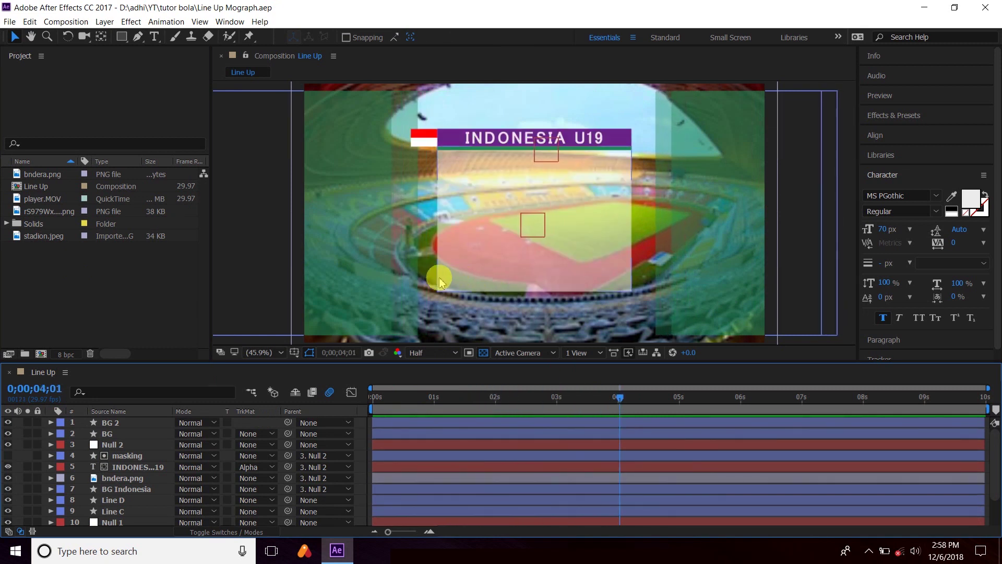
pyautogui.click(449, 136)
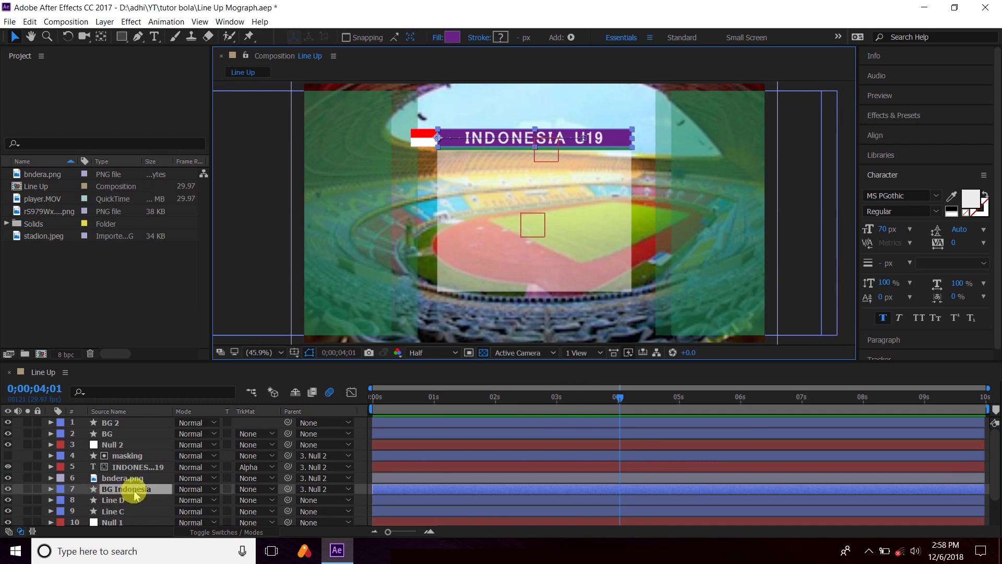
# Duplicate BG Indonesia to the top, rename it BG Bawah, and clear its Position keyframes.
pyautogui.hotkey('ctrl', 'd')
pyautogui.moveTo(134, 489); pyautogui.dragTo(130, 424)
pyautogui.press('Return')
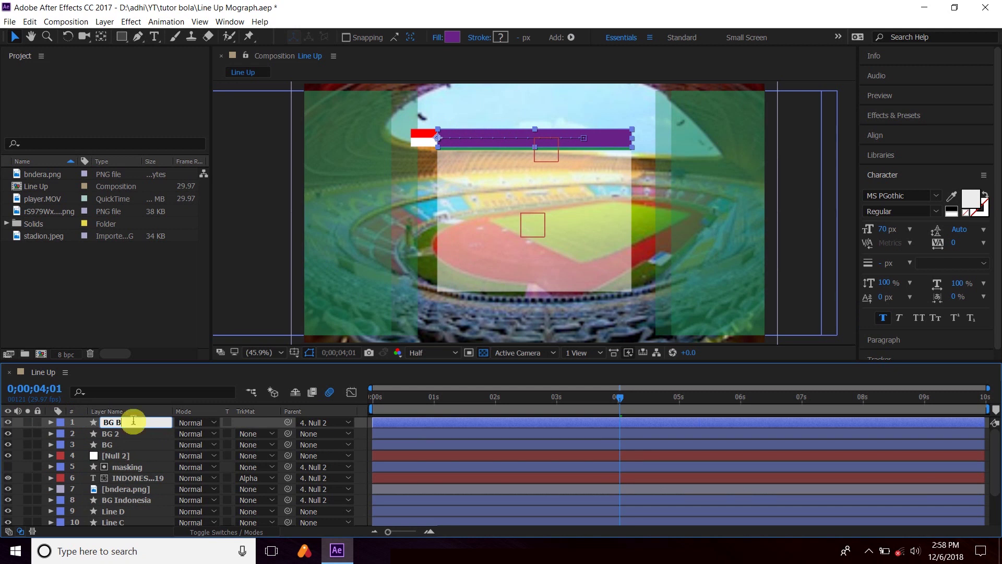
pyautogui.click(134, 425)
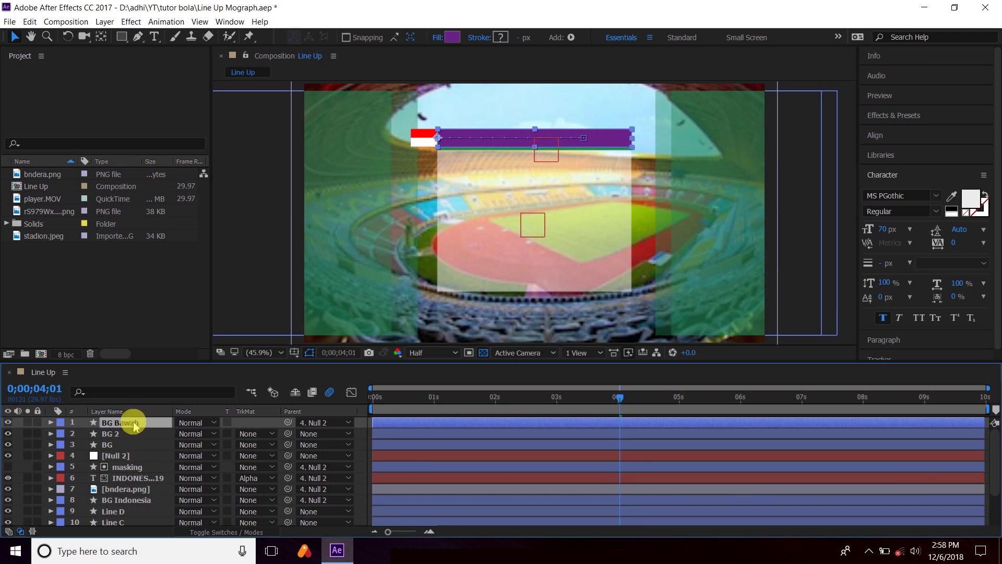
pyautogui.press('u')
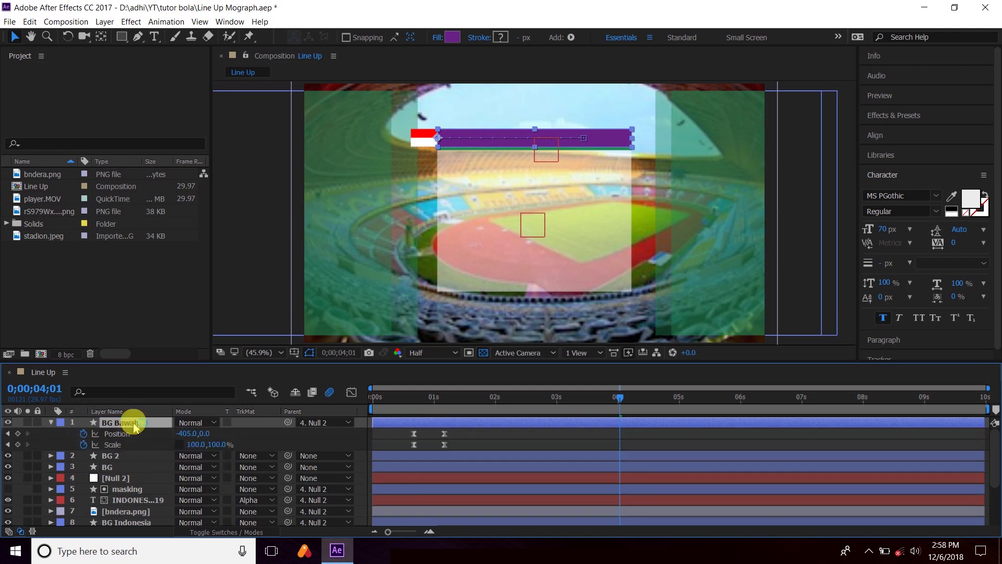
pyautogui.click(84, 433)
# Clear BG Bawah's Scale keyframes and move the purple bar down to 405.0,641.3.
pyautogui.click(85, 444)
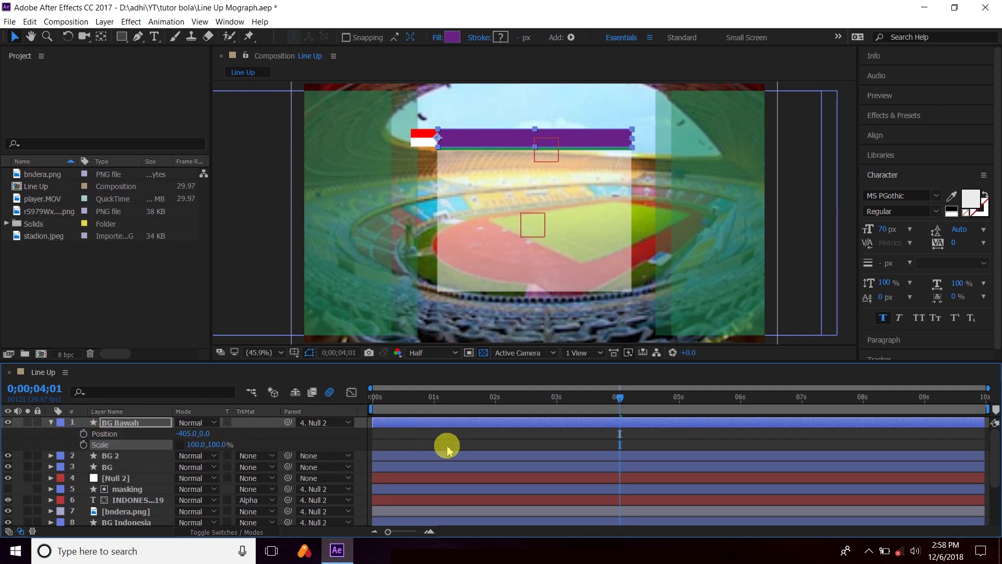
pyautogui.moveTo(497, 142)
pyautogui.mouseDown()
pyautogui.moveTo(502, 294)
pyautogui.moveTo(510, 282)
pyautogui.mouseUp()
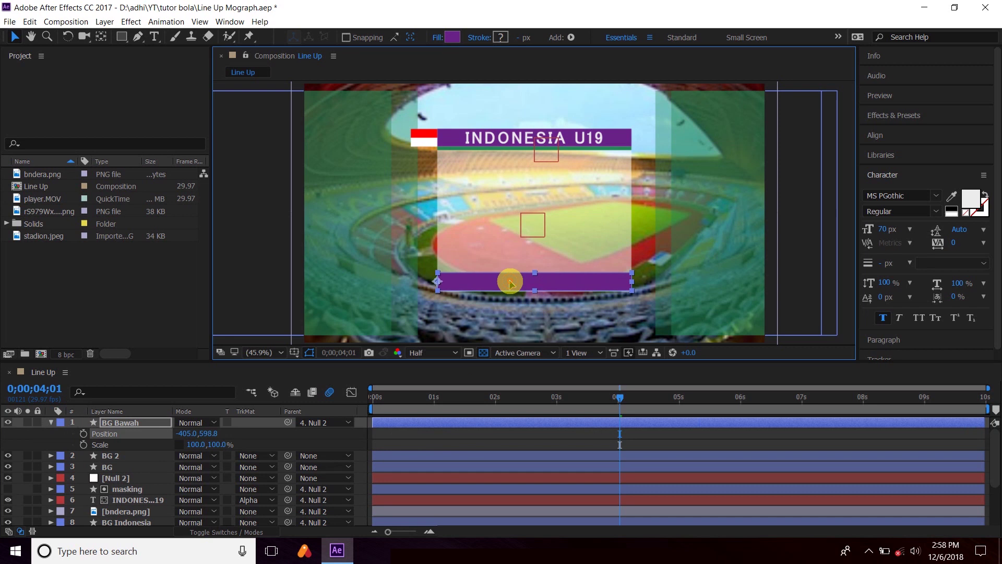
pyautogui.moveTo(510, 282); pyautogui.dragTo(512, 299)
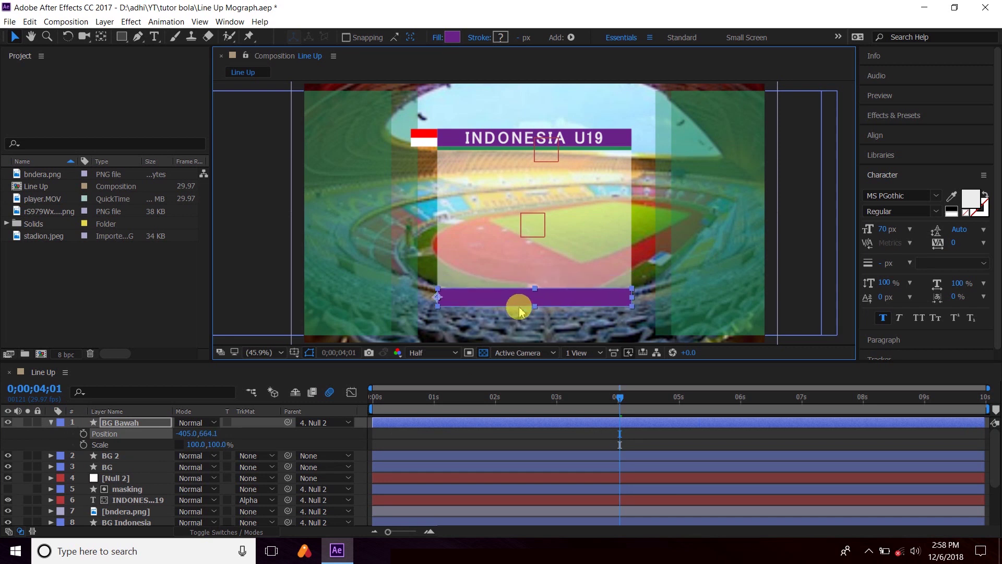
# Move BG Bawah's anchor point to the bar's right end and scrub to check the banner.
pyautogui.click(100, 37)
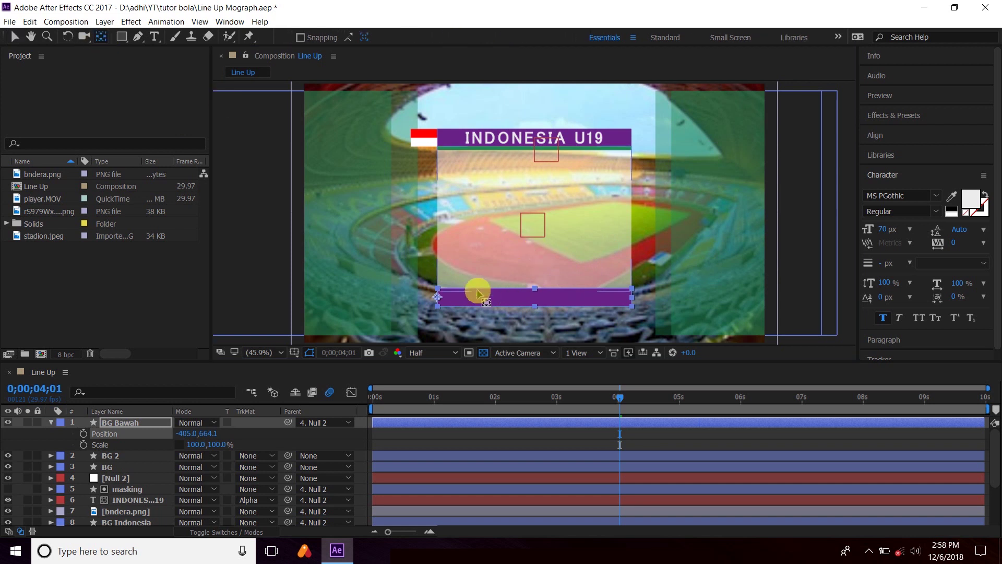
pyautogui.moveTo(437, 297); pyautogui.dragTo(630, 294)
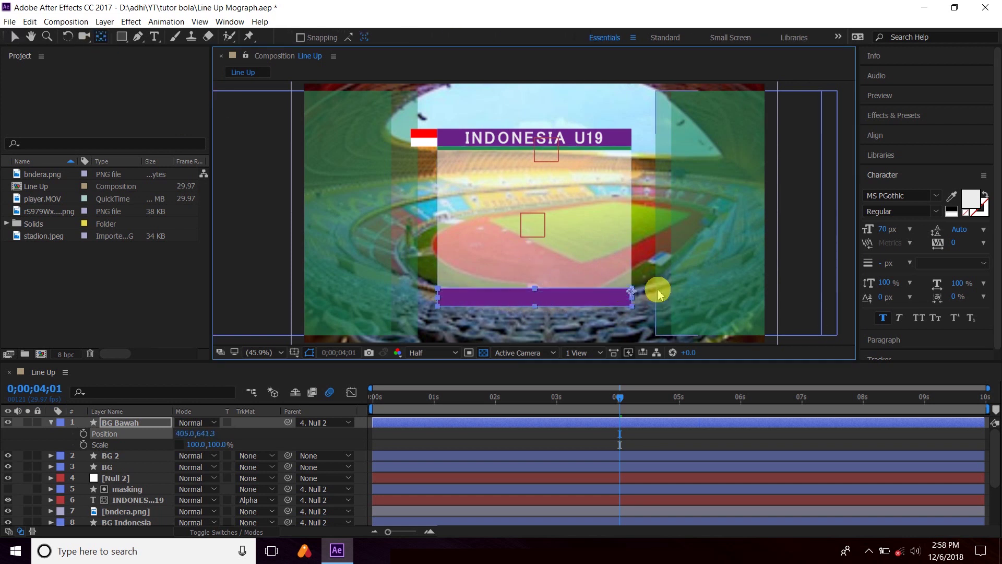
pyautogui.press('v')
pyautogui.moveTo(608, 404); pyautogui.dragTo(586, 407)
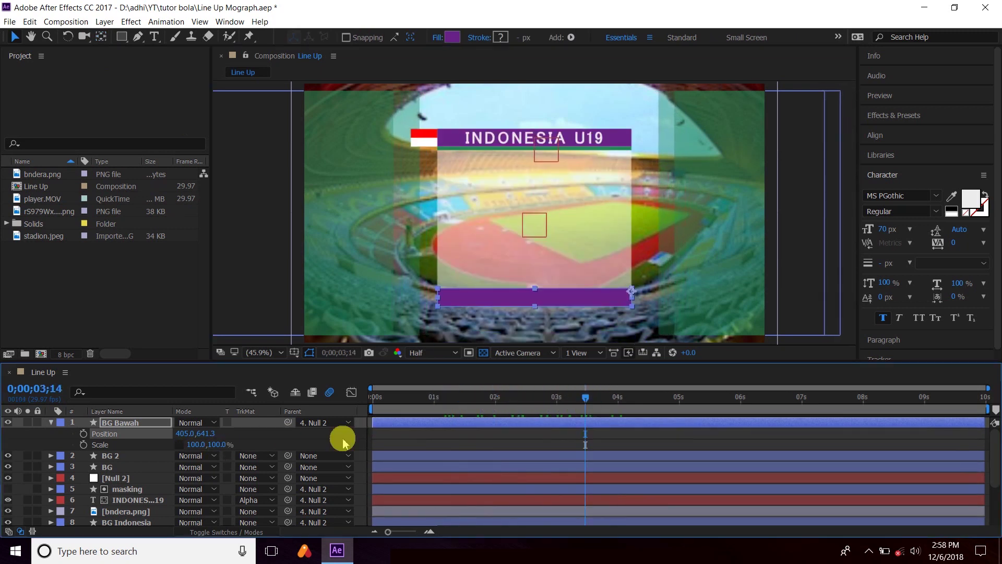
pyautogui.moveTo(582, 395)
pyautogui.mouseDown()
pyautogui.moveTo(500, 410)
pyautogui.moveTo(605, 403)
pyautogui.mouseUp()
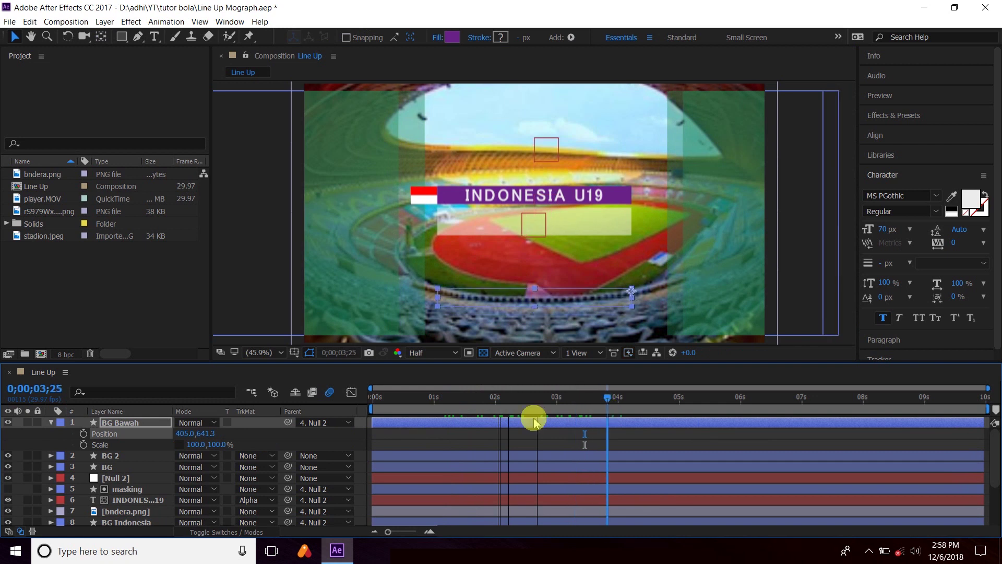
# Set BG Bawah's parent to None so the purple bar stays put at Position 1365.0,867.3.
pyautogui.click(323, 423)
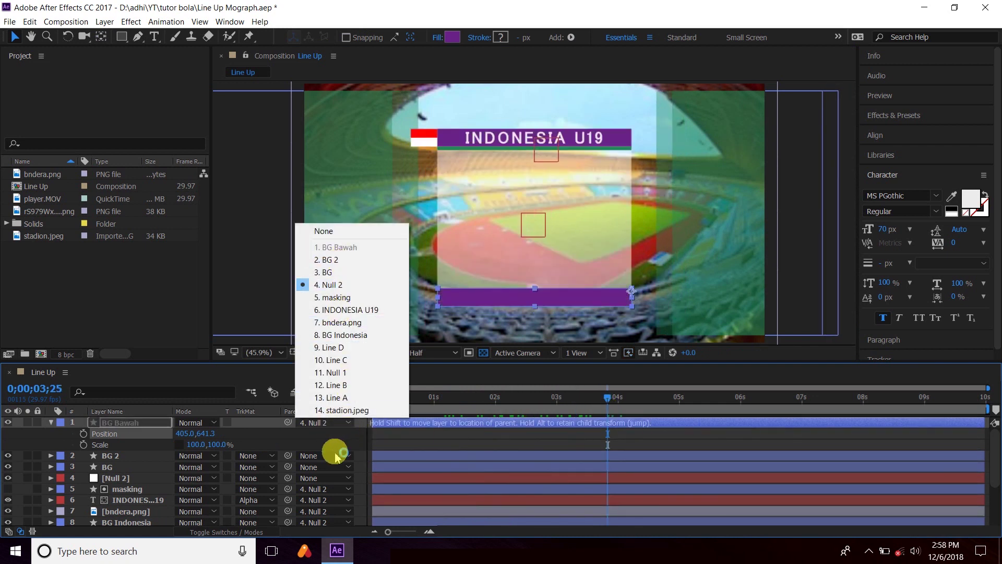
pyautogui.click(331, 447)
pyautogui.click(323, 423)
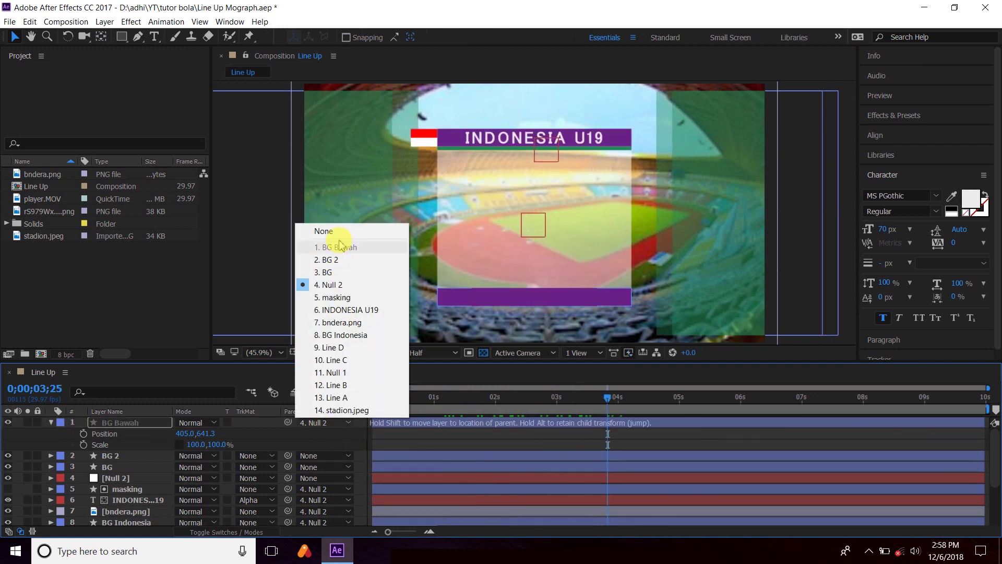
pyautogui.click(324, 231)
pyautogui.moveTo(609, 404); pyautogui.dragTo(758, 415)
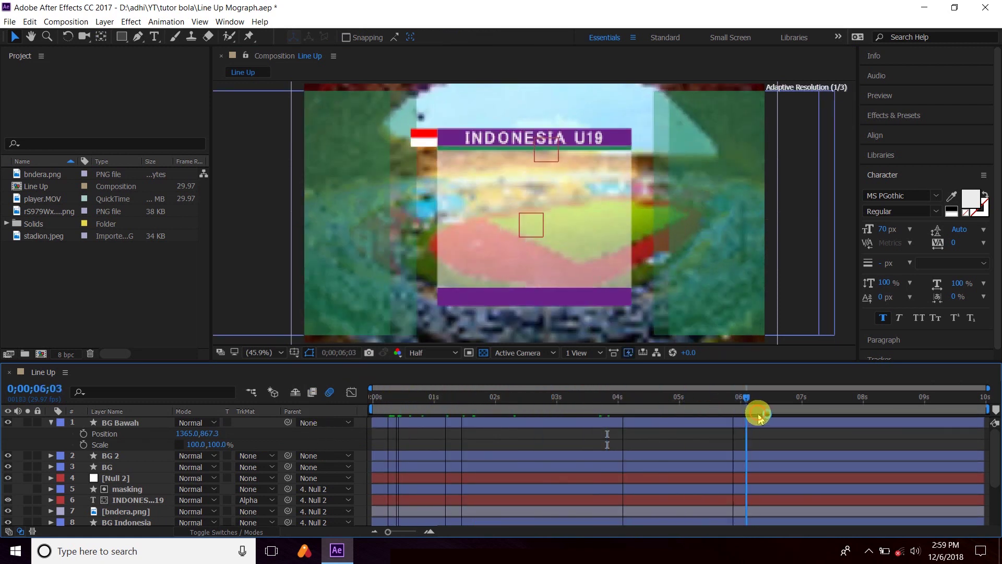
pyautogui.click(565, 293)
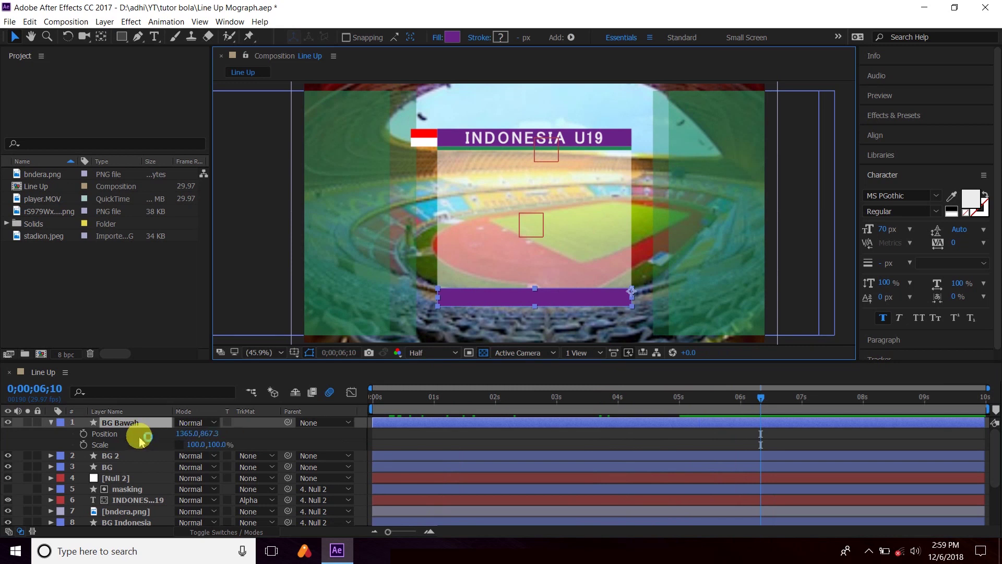
# Keyframe BG Bawah's Scale from 0% at 0;00;02;12 up to full size near 0;00;02;25.
pyautogui.click(598, 456)
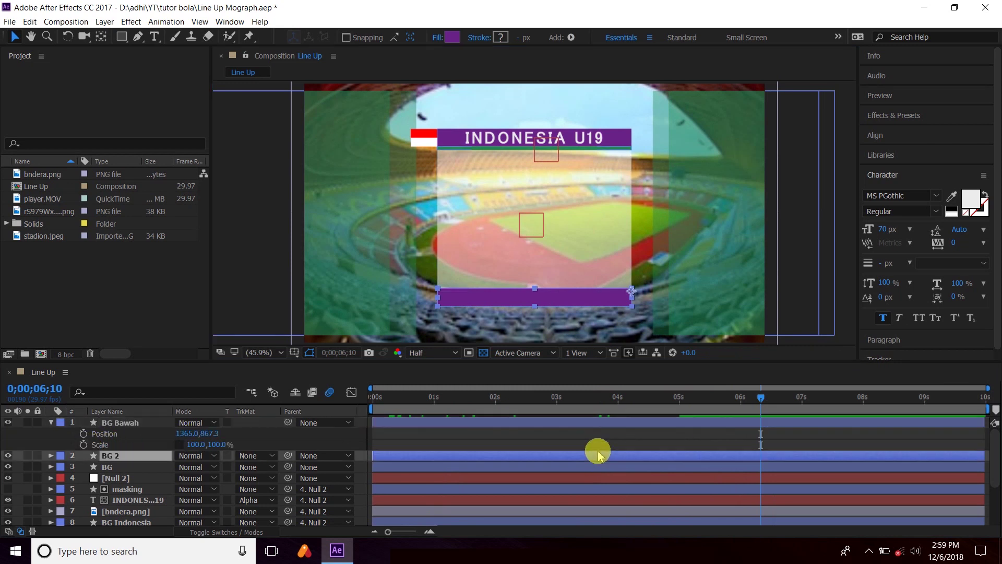
pyautogui.press('u')
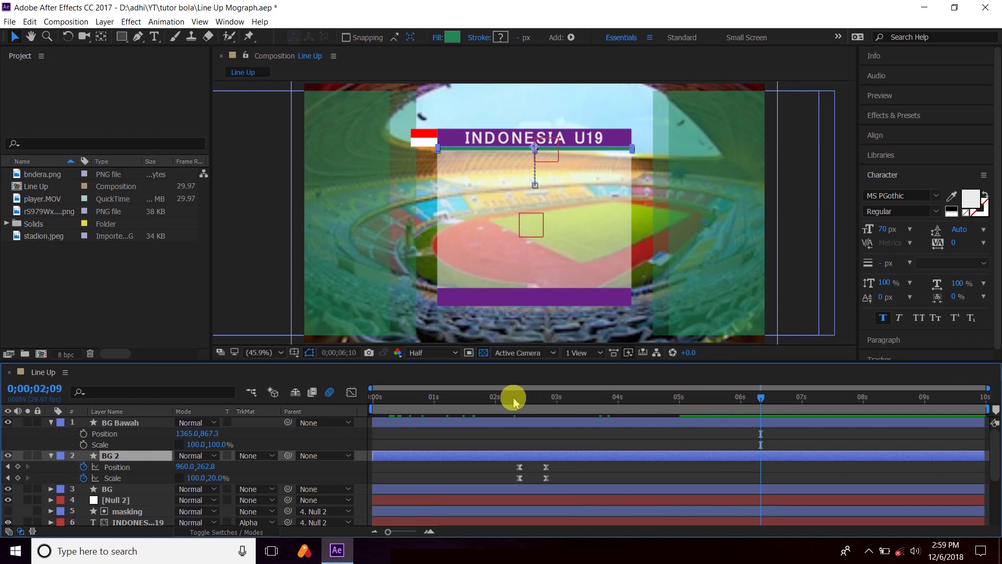
pyautogui.moveTo(515, 398); pyautogui.dragTo(519, 402)
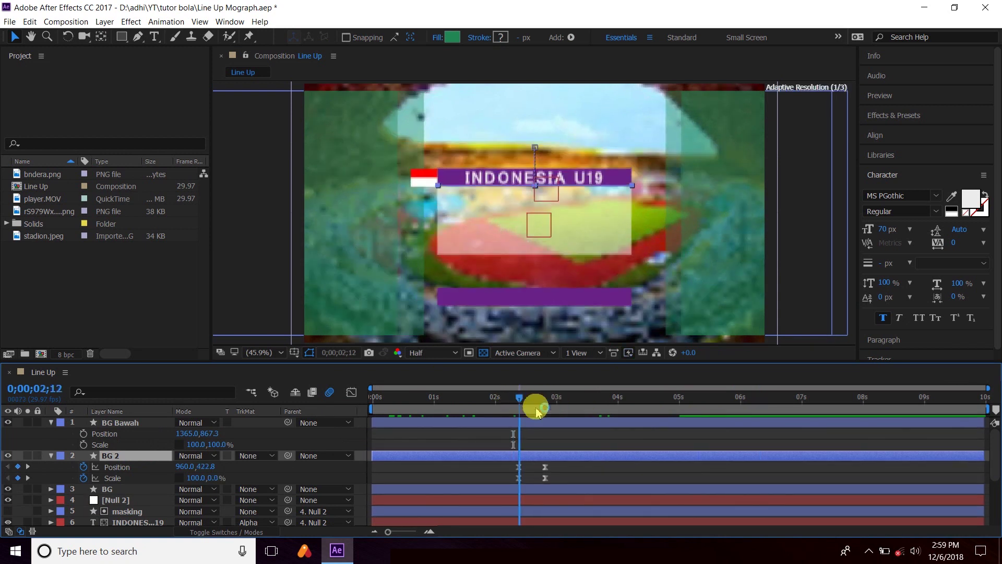
pyautogui.click(83, 445)
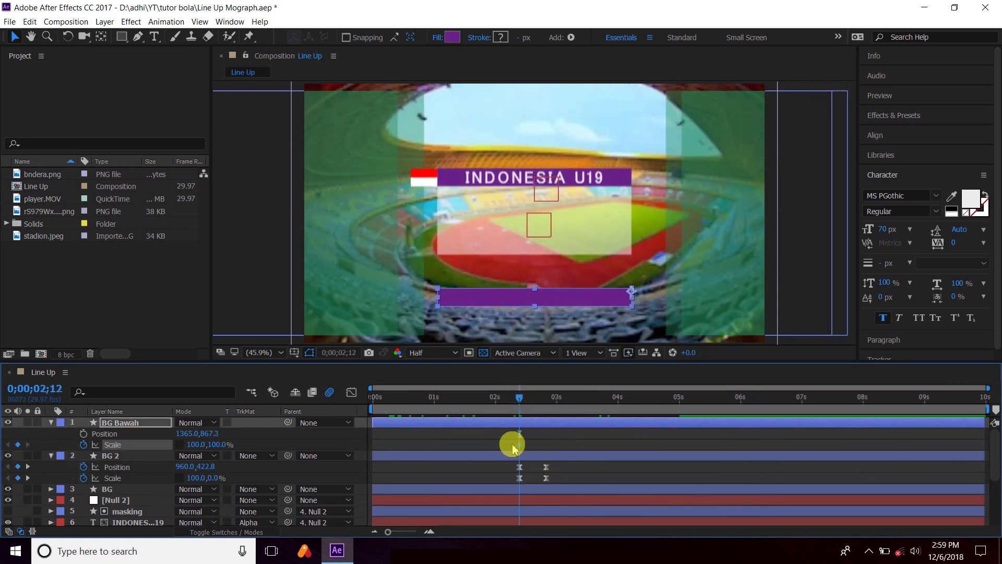
pyautogui.moveTo(520, 445); pyautogui.dragTo(545, 445)
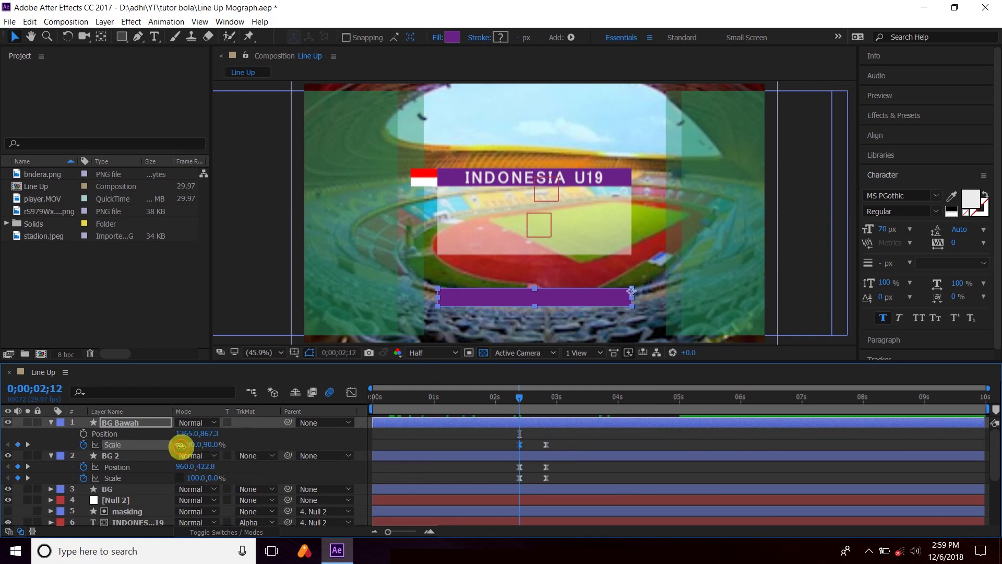
pyautogui.moveTo(180, 445)
pyautogui.mouseDown()
pyautogui.moveTo(152, 451)
pyautogui.moveTo(208, 443)
pyautogui.mouseUp()
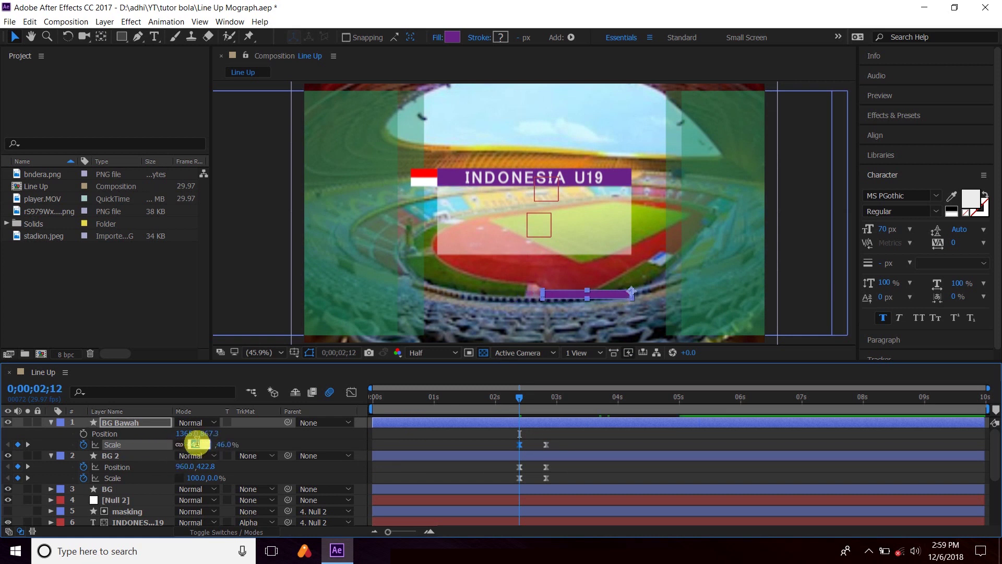
pyautogui.click(555, 443)
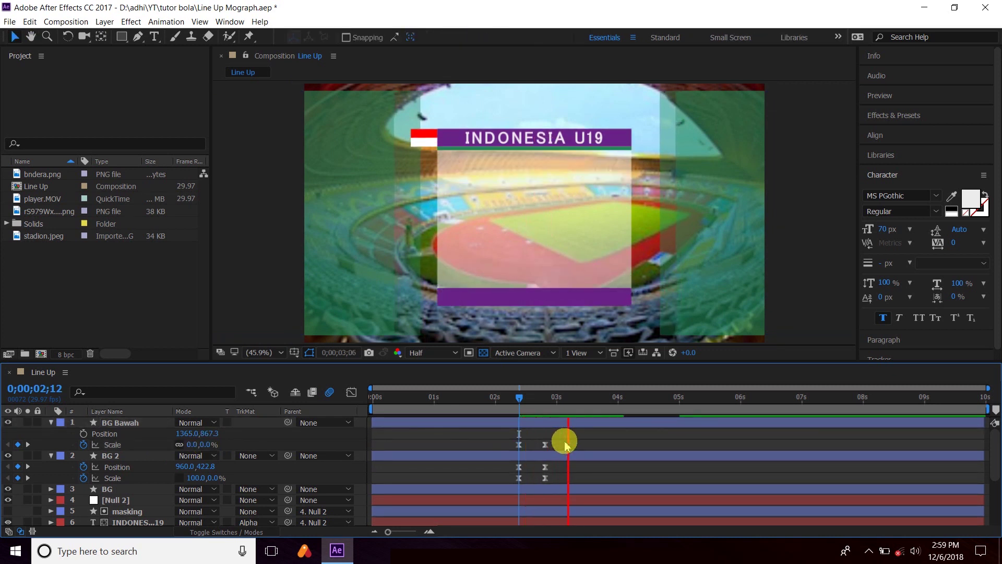
# Scrub through the bottom bar's scale-up and show the layer switches column.
pyautogui.moveTo(580, 399)
pyautogui.mouseDown()
pyautogui.moveTo(562, 399)
pyautogui.moveTo(541, 423)
pyautogui.mouseUp()
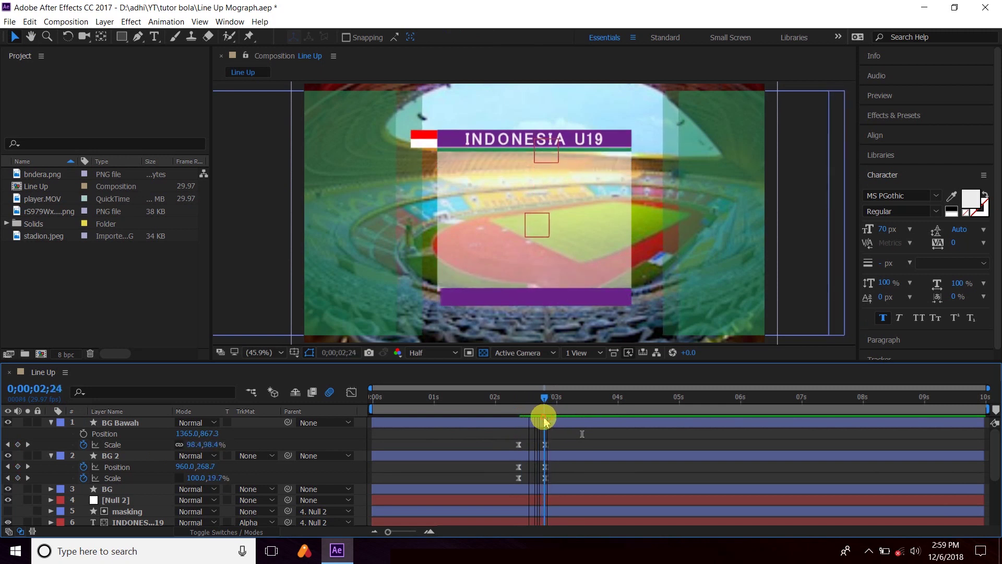
pyautogui.moveTo(541, 424); pyautogui.dragTo(535, 417)
pyautogui.click(206, 445)
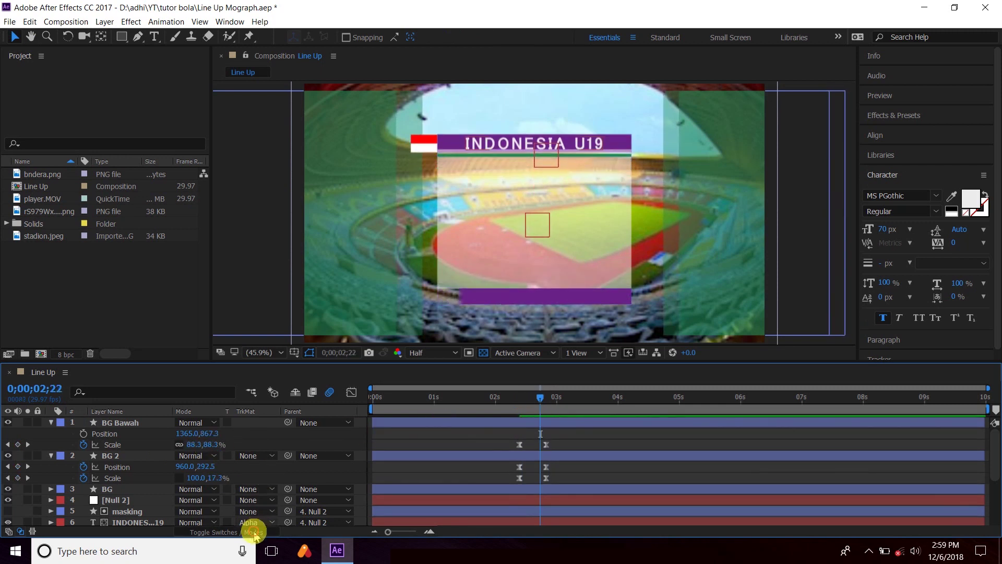
pyautogui.click(254, 532)
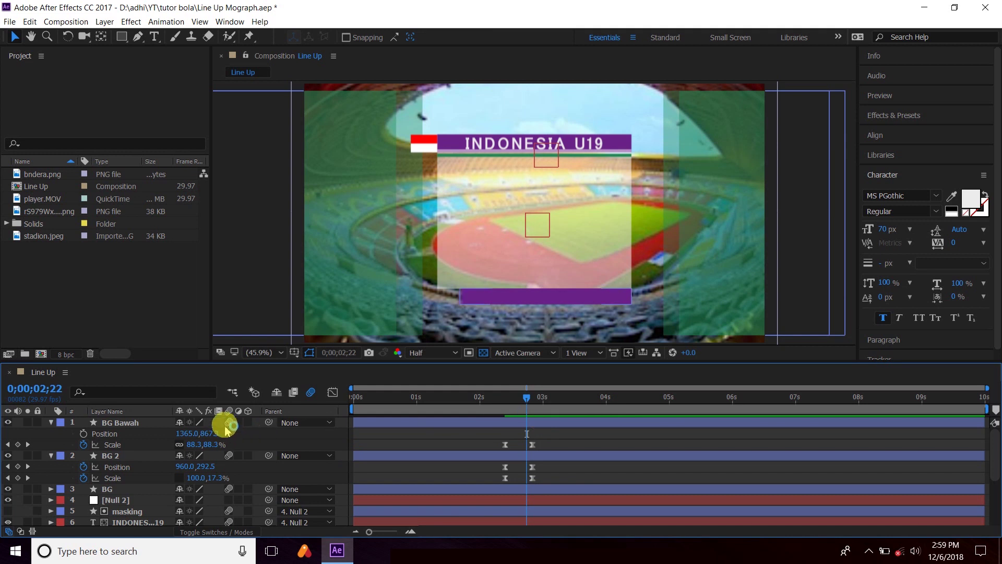
pyautogui.click(514, 404)
pyautogui.moveTo(514, 403)
pyautogui.mouseDown()
pyautogui.moveTo(520, 415)
pyautogui.moveTo(505, 414)
pyautogui.mouseUp()
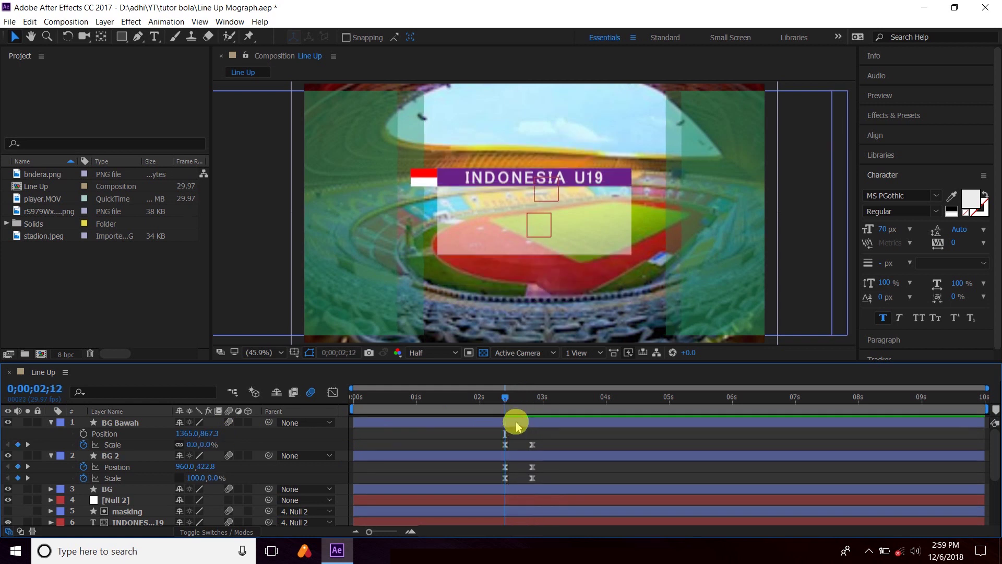
# Add a BG Bawah Position keyframe at 1365.0,867.3, aligned with the scale-up end near 0;00;02;25.
pyautogui.click(514, 422)
pyautogui.click(83, 433)
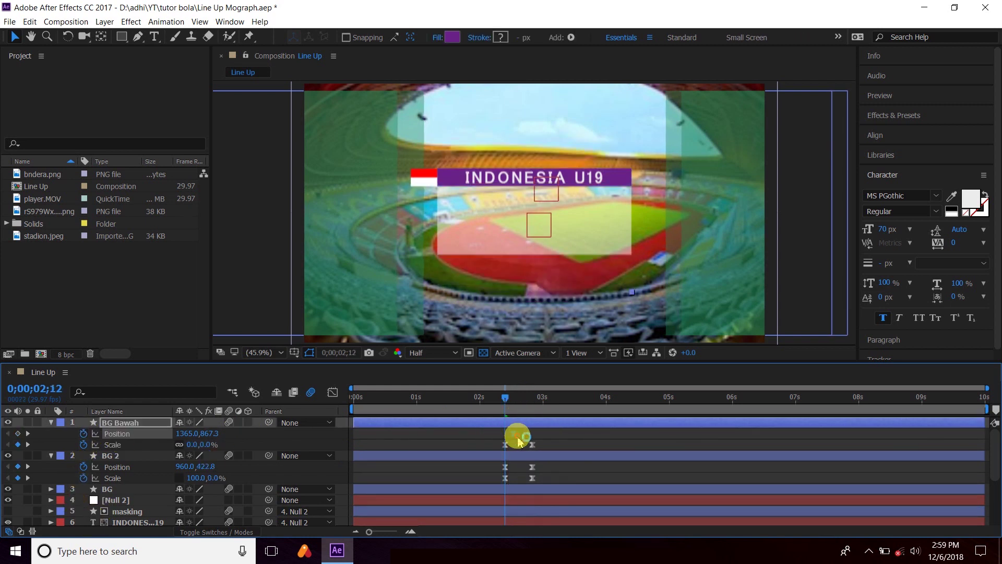
pyautogui.moveTo(512, 441); pyautogui.dragTo(531, 434)
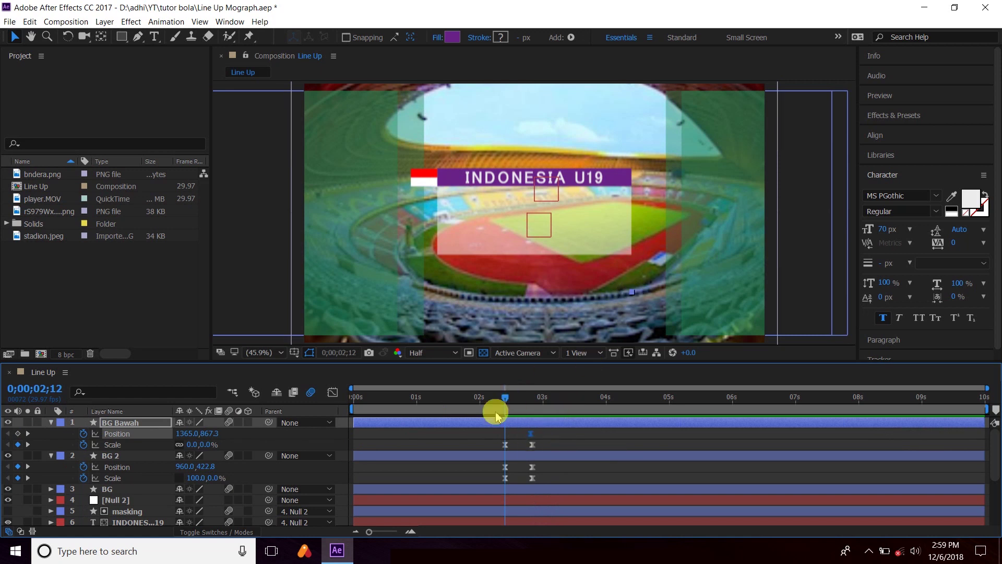
# Raise BG Bawah to Position 1365,712.3 at 0;00;02;12, fit the viewer, and preview the slide.
pyautogui.scroll(1, 641, 292)
pyautogui.scroll(1, 665, 286)
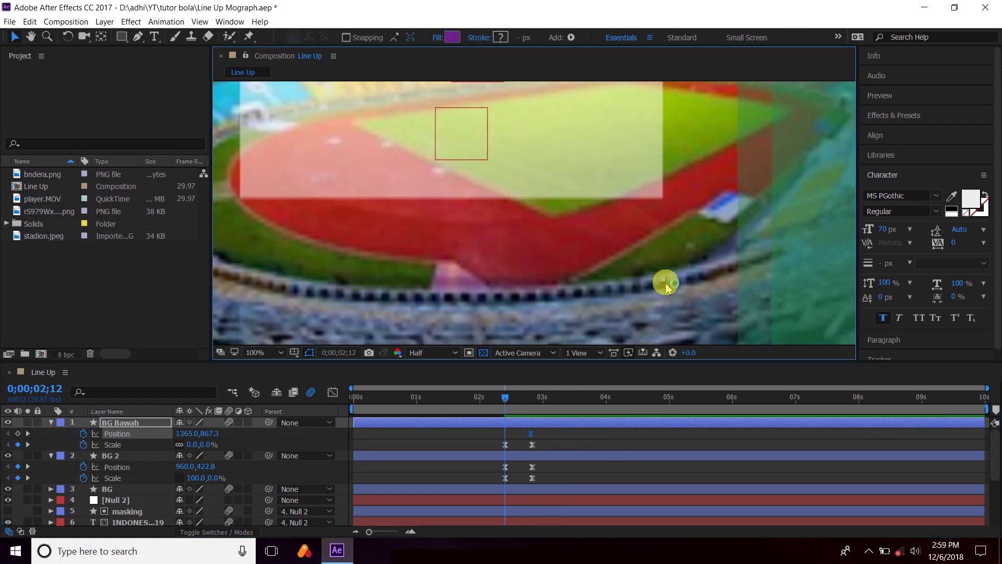
pyautogui.moveTo(662, 280); pyautogui.dragTo(662, 240)
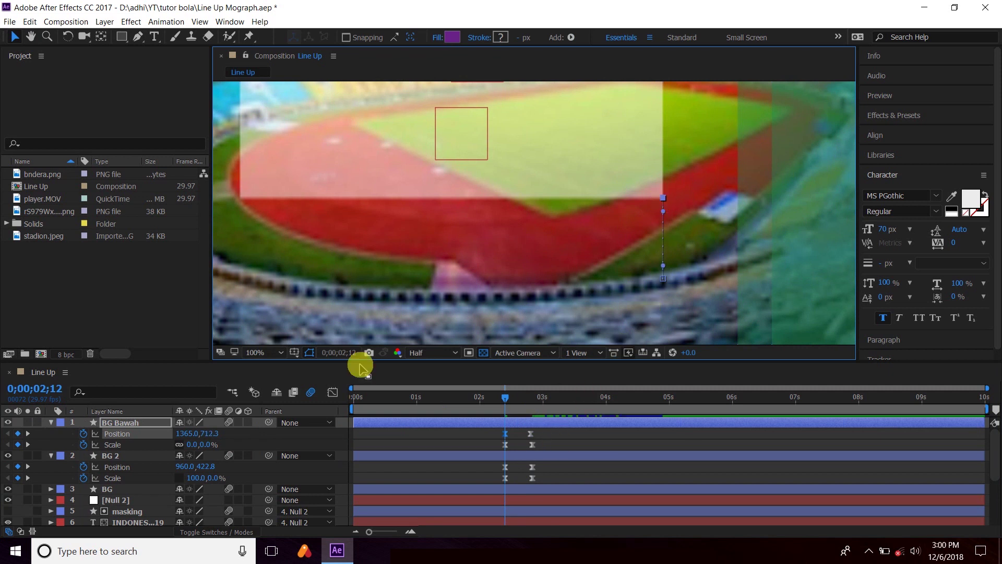
pyautogui.click(265, 352)
pyautogui.click(285, 159)
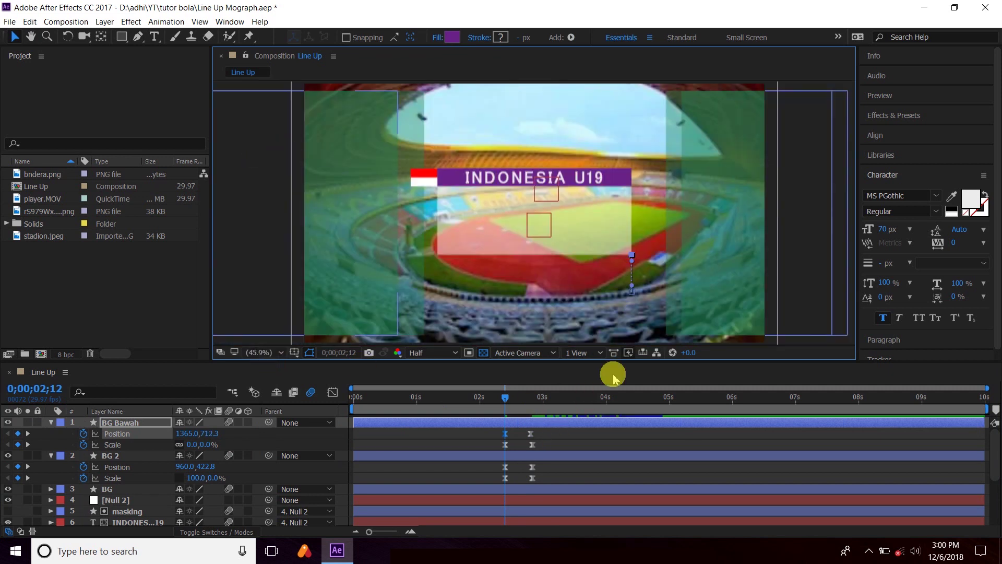
pyautogui.click(572, 442)
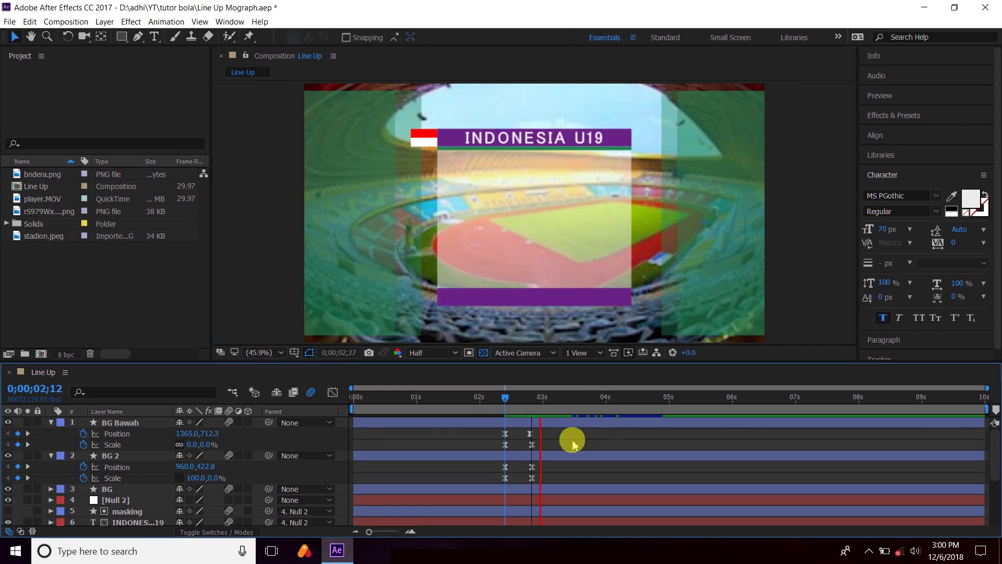
pyautogui.click(531, 434)
pyautogui.moveTo(561, 398); pyautogui.dragTo(508, 398)
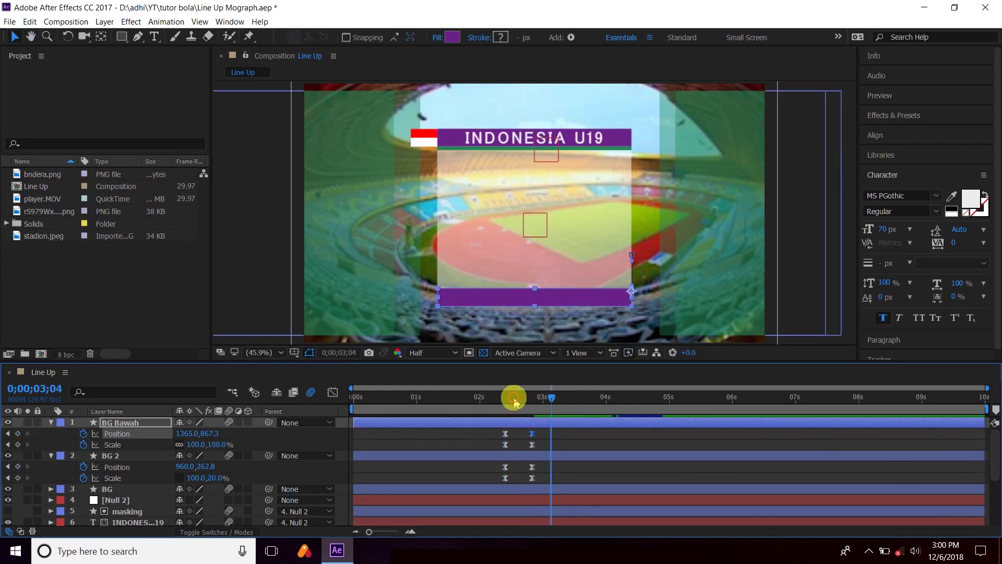
pyautogui.click(565, 438)
pyautogui.press('space')
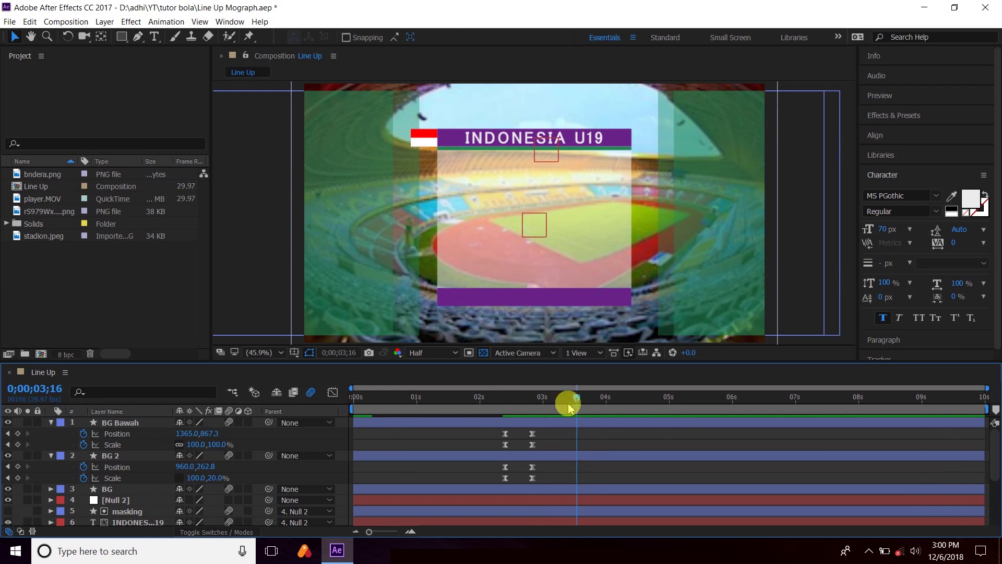
pyautogui.moveTo(566, 402); pyautogui.dragTo(505, 405)
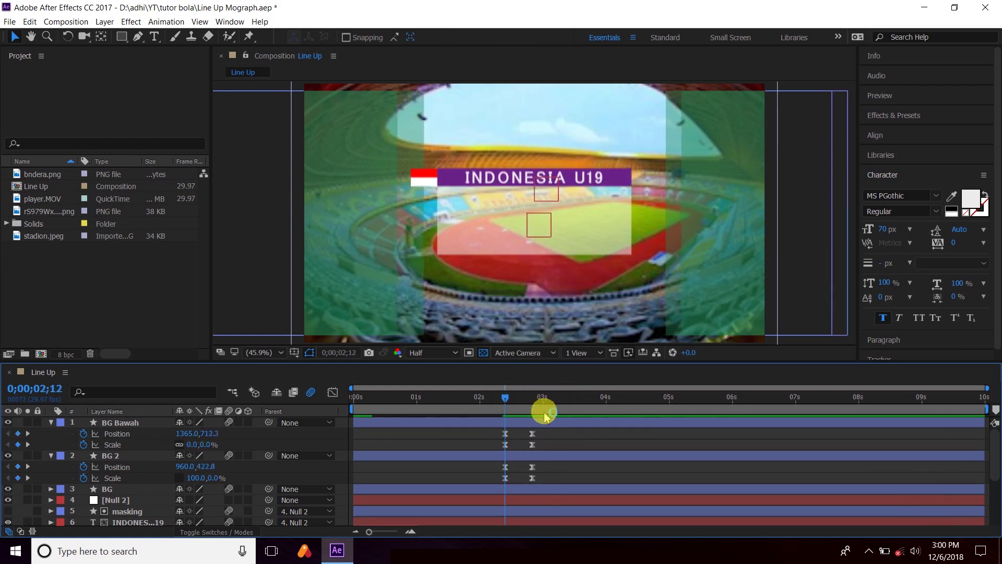
pyautogui.press('space')
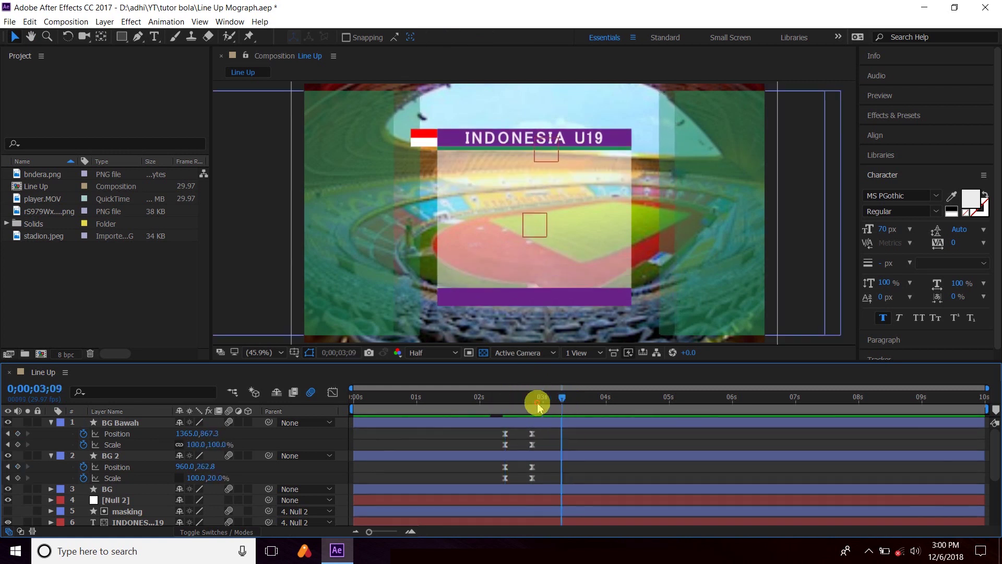
pyautogui.moveTo(539, 407); pyautogui.dragTo(557, 402)
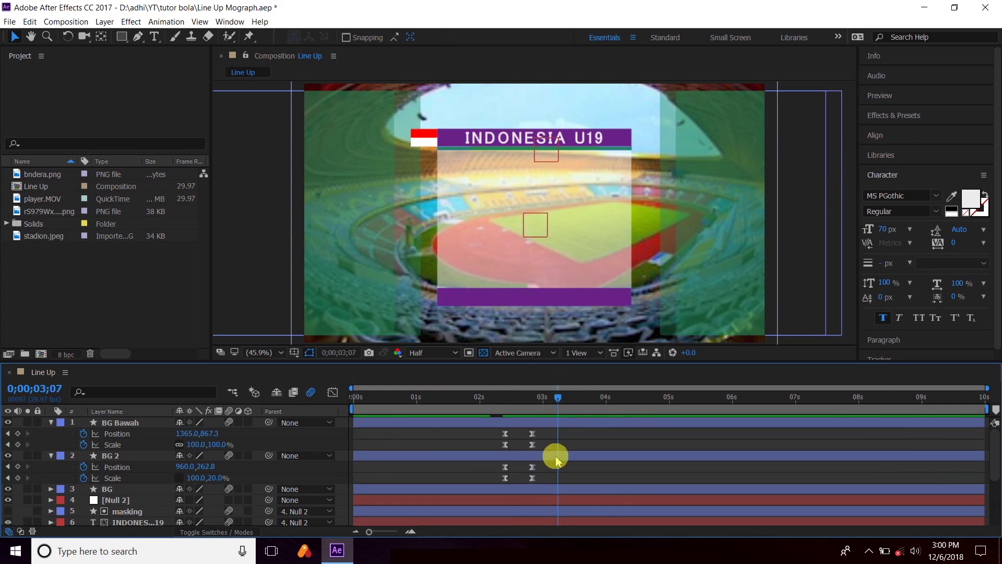
# Add a new text layer with the number 9, the player's name and GK, then select all of it.
pyautogui.rightClick(579, 434)
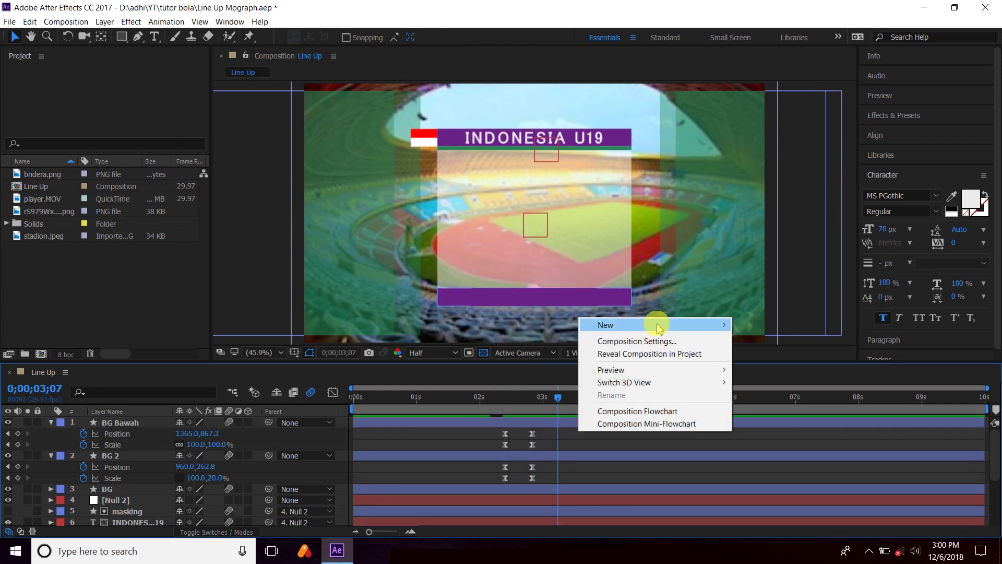
pyautogui.moveTo(709, 325)
pyautogui.click(835, 340)
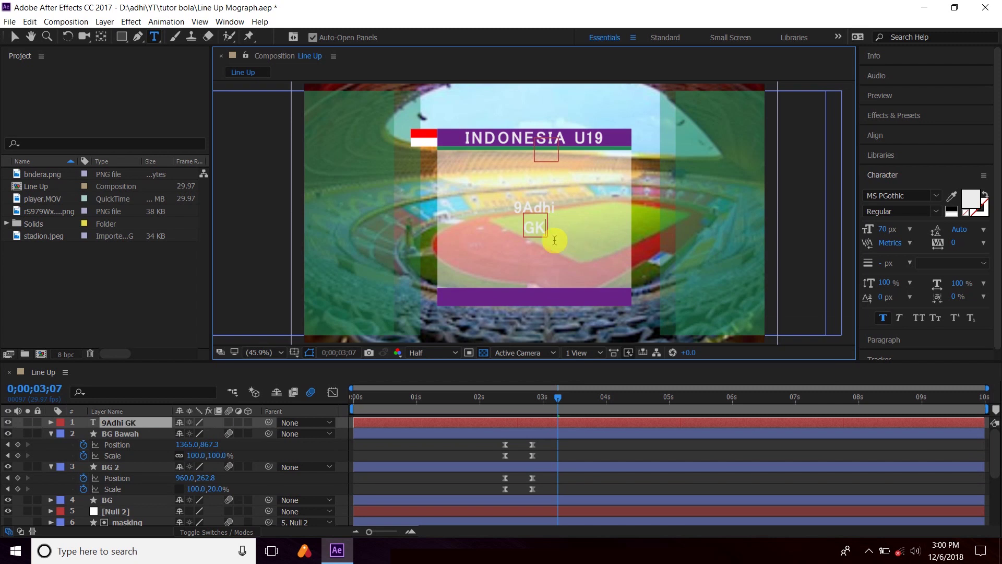
pyautogui.moveTo(544, 216); pyautogui.dragTo(557, 234)
pyautogui.click(531, 210)
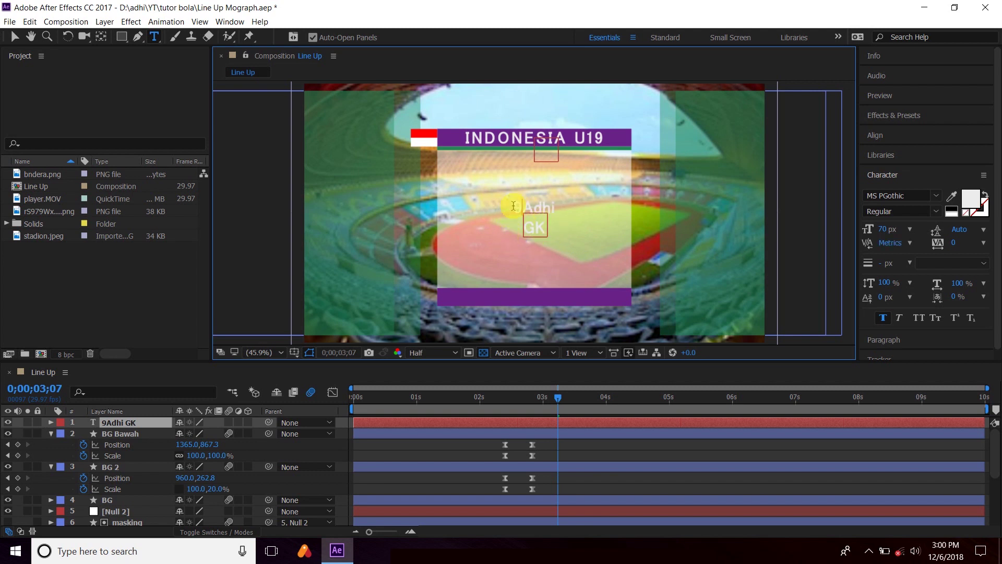
pyautogui.hotkey('ctrl', 'a')
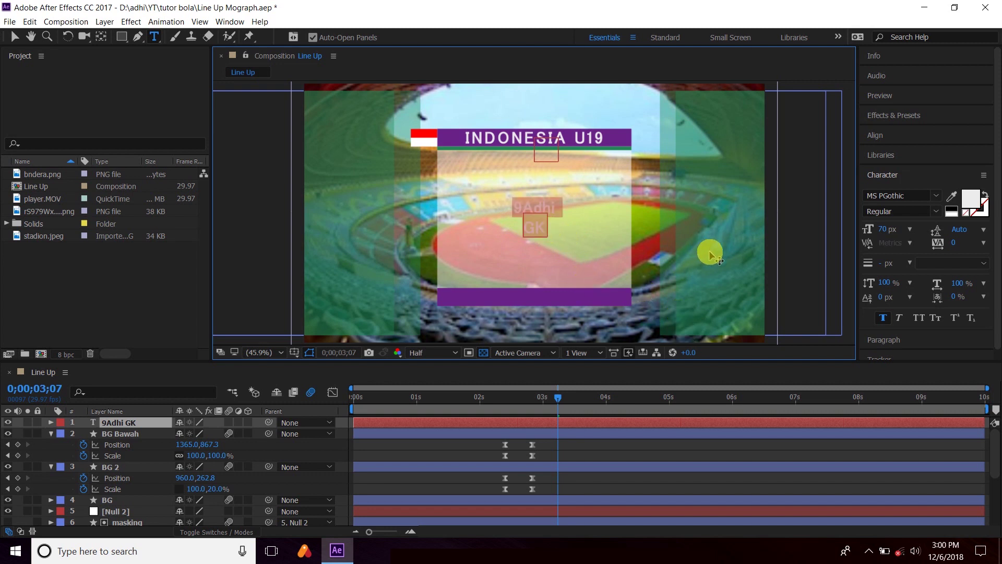
# Left-align the text layer in the Paragraph panel.
pyautogui.click(889, 177)
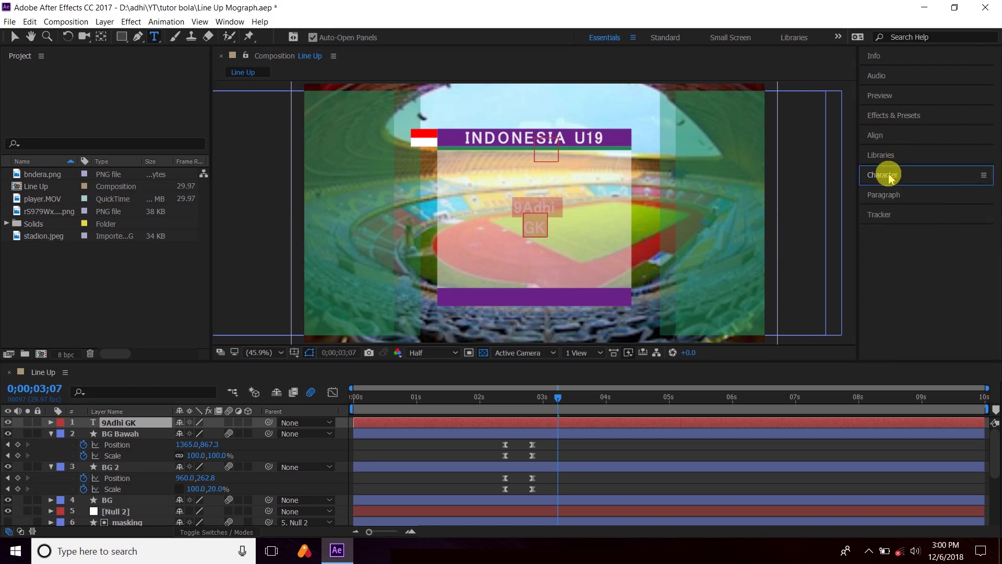
pyautogui.click(889, 194)
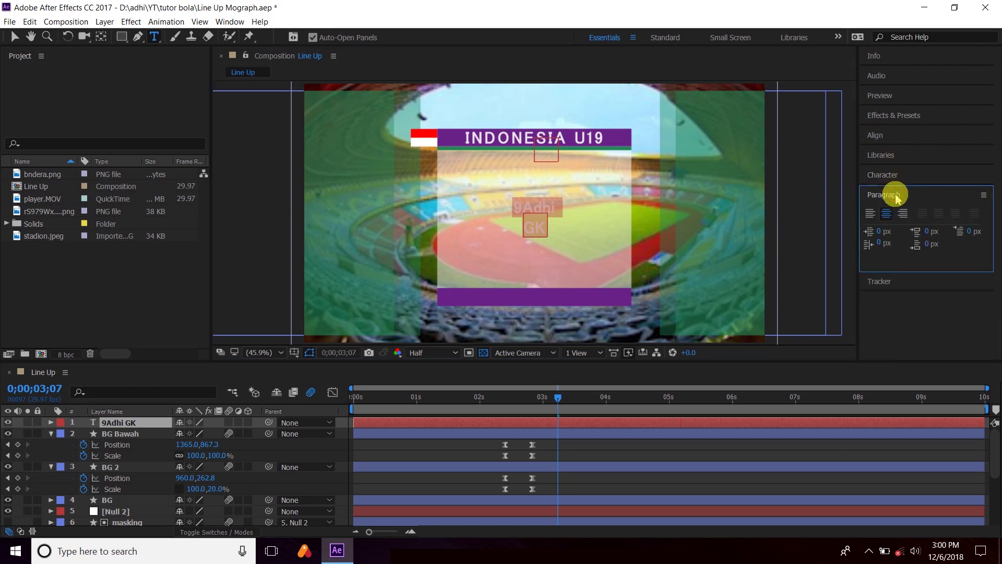
pyautogui.click(875, 219)
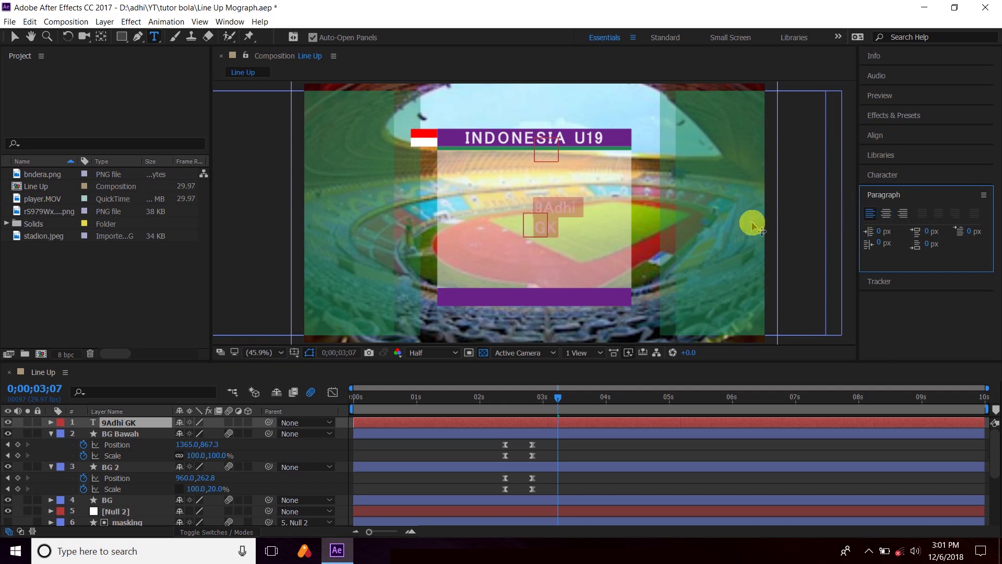
pyautogui.click(536, 227)
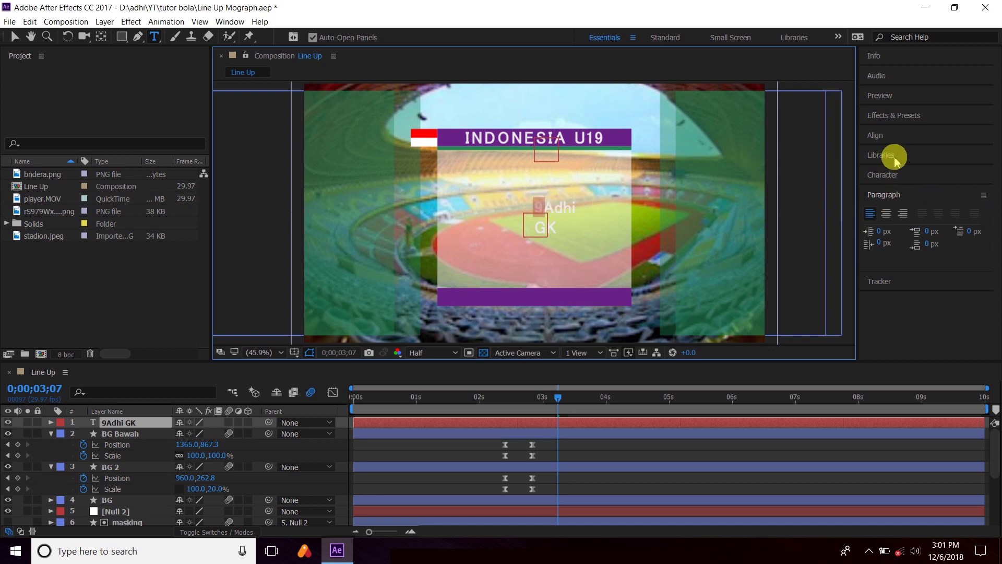
# Enlarge the 9 to 150 px while the name and GK stay smaller.
pyautogui.click(895, 177)
pyautogui.moveTo(886, 229); pyautogui.dragTo(951, 236)
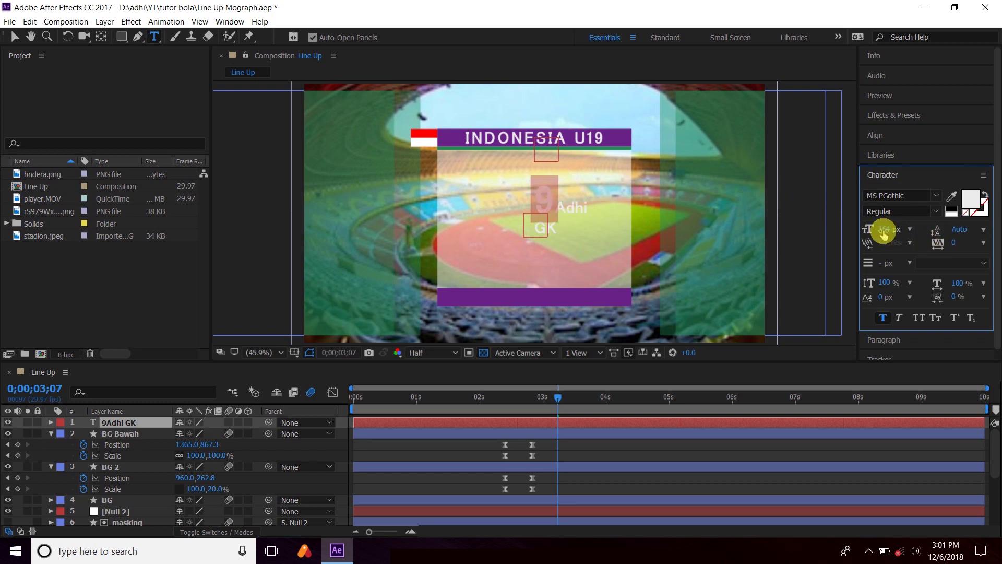
pyautogui.write('1')
pyautogui.write('0')
pyautogui.press('Return')
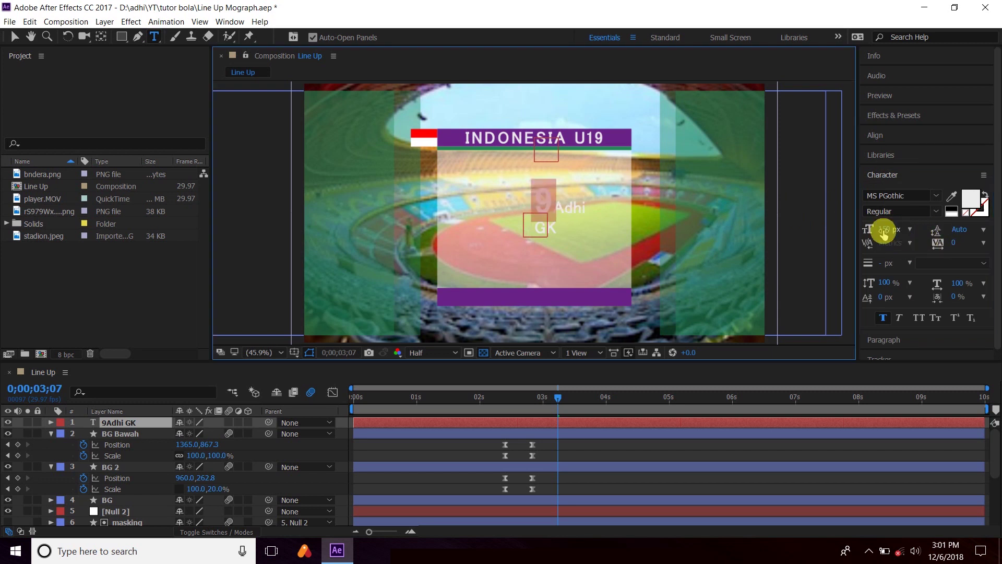
pyautogui.click(567, 202)
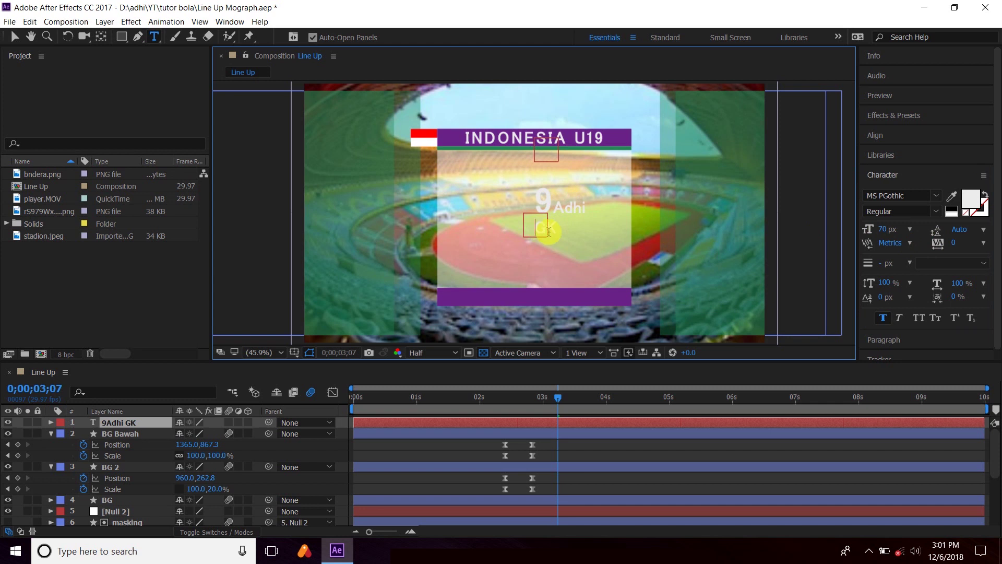
pyautogui.moveTo(548, 231); pyautogui.dragTo(567, 232)
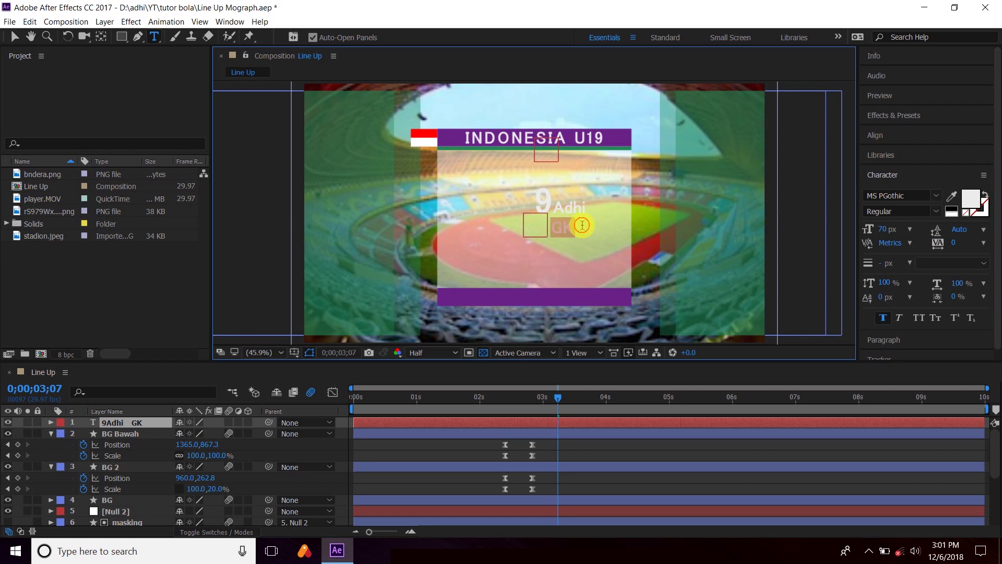
pyautogui.click(555, 204)
pyautogui.keyDown('shift'); pyautogui.click(581, 230); pyautogui.keyUp('shift')
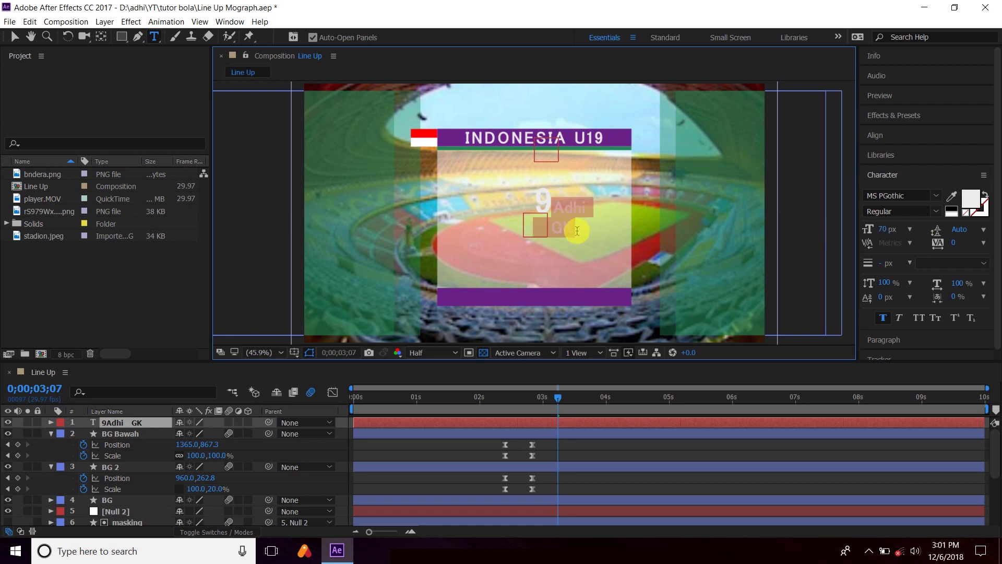
pyautogui.click(552, 228)
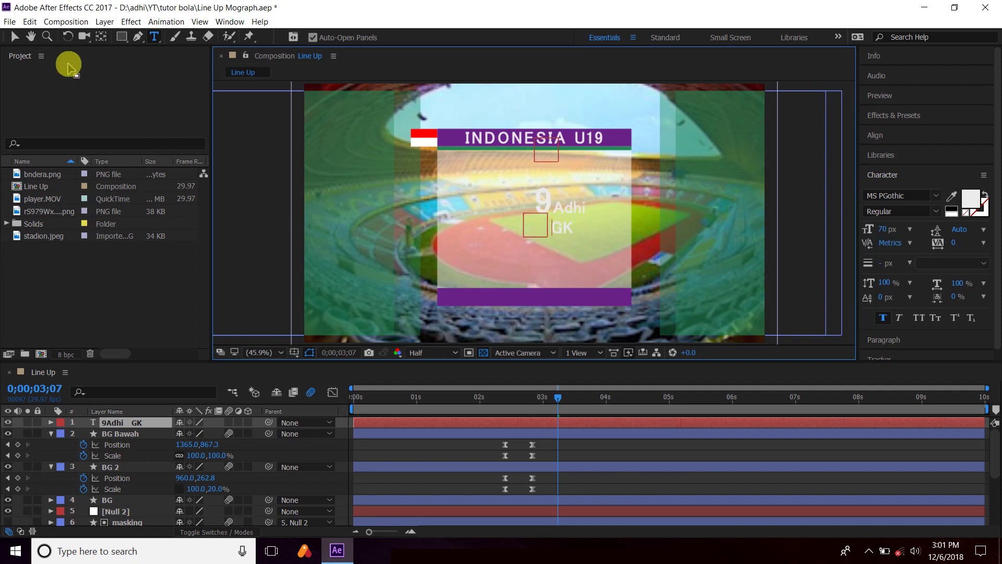
pyautogui.click(14, 36)
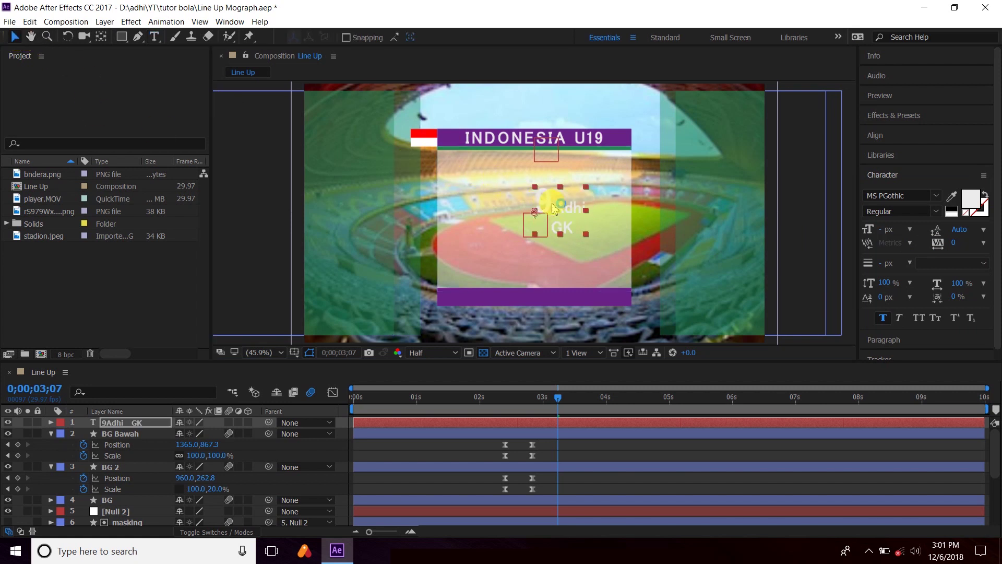
# Move the text onto the purple bottom bar and set the 9 to 70 px.
pyautogui.moveTo(554, 208); pyautogui.dragTo(472, 301)
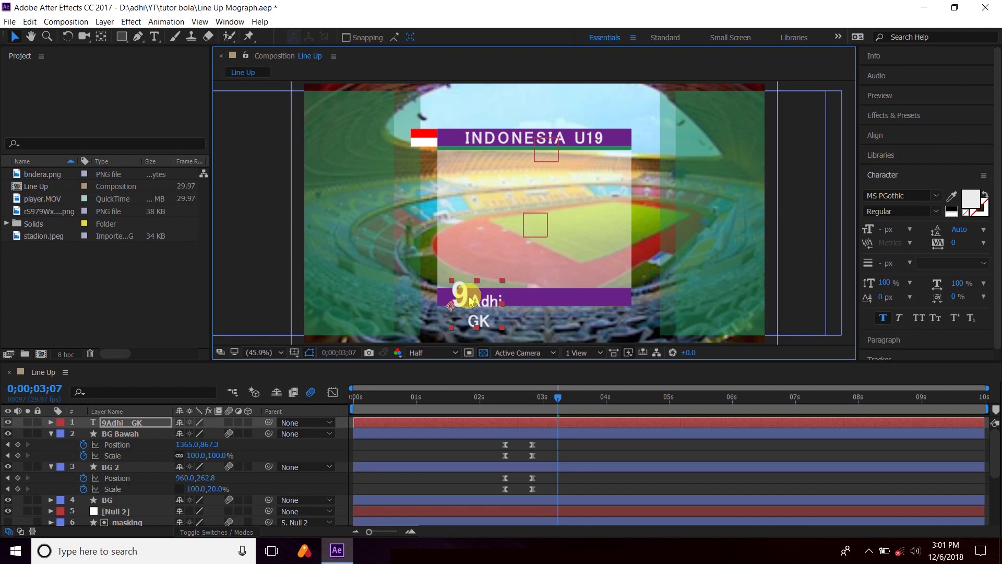
pyautogui.scroll(1, 475, 297)
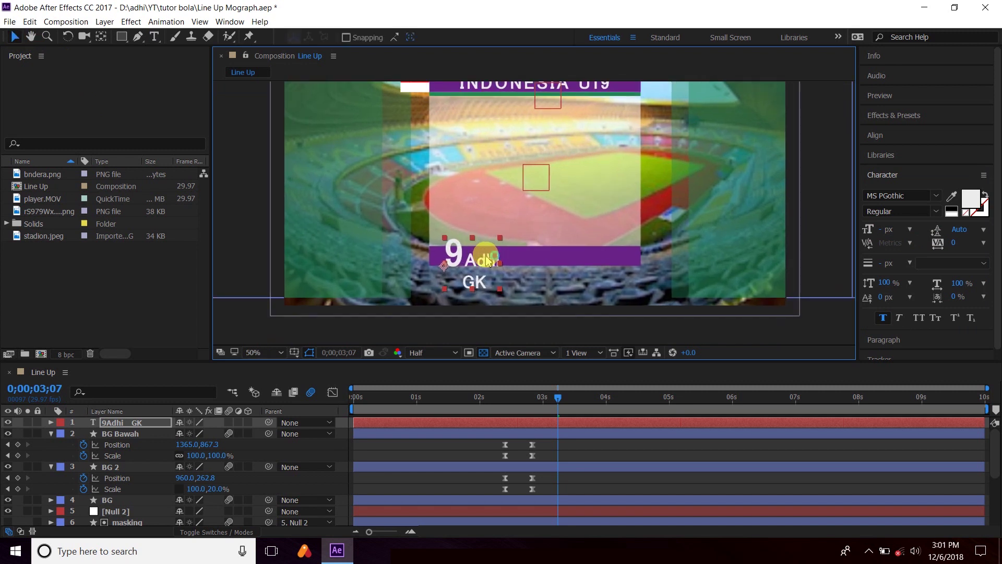
pyautogui.moveTo(486, 261); pyautogui.dragTo(485, 230)
pyautogui.doubleClick(479, 229)
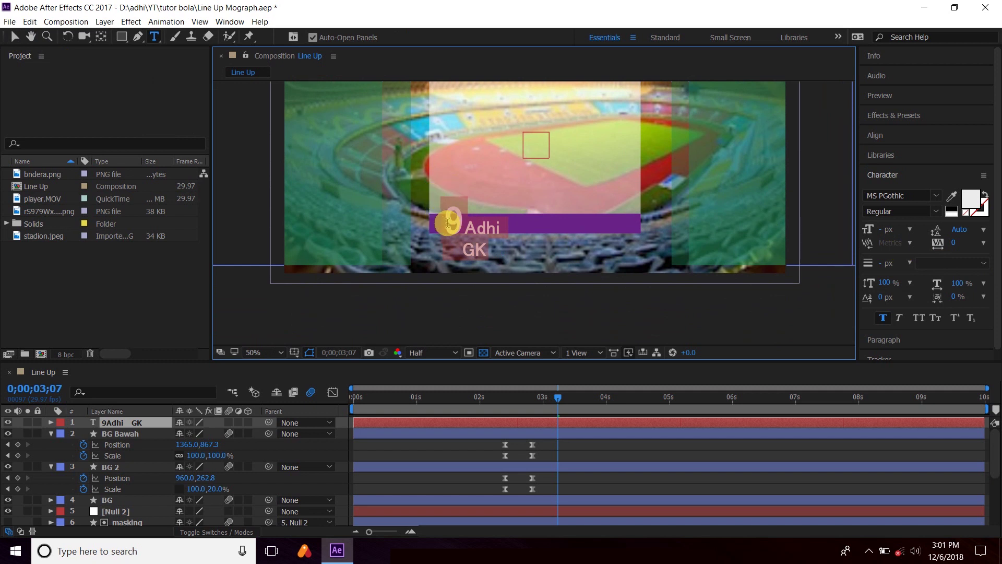
pyautogui.moveTo(448, 224); pyautogui.dragTo(458, 223)
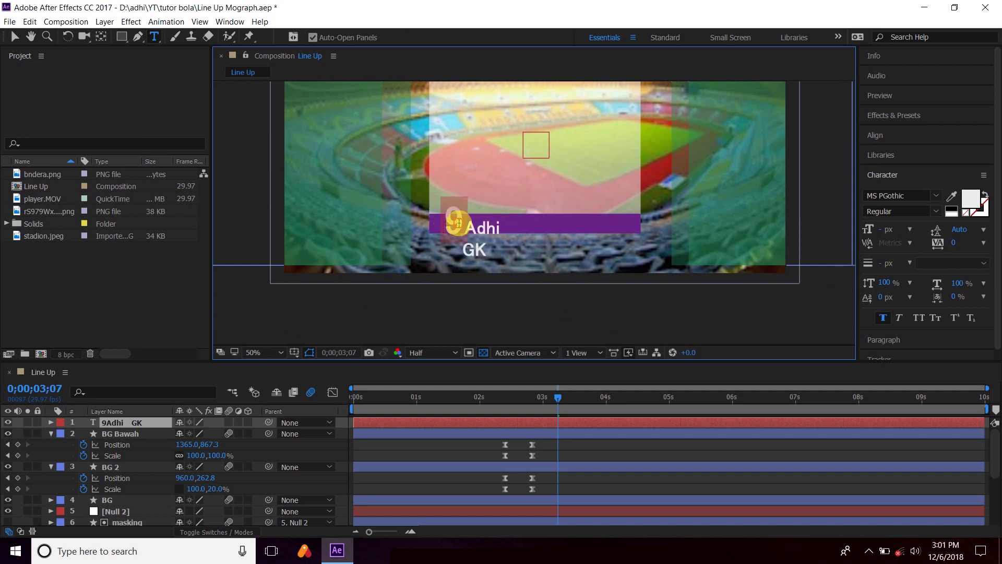
pyautogui.click(886, 229)
pyautogui.write('70')
pyautogui.press('Return')
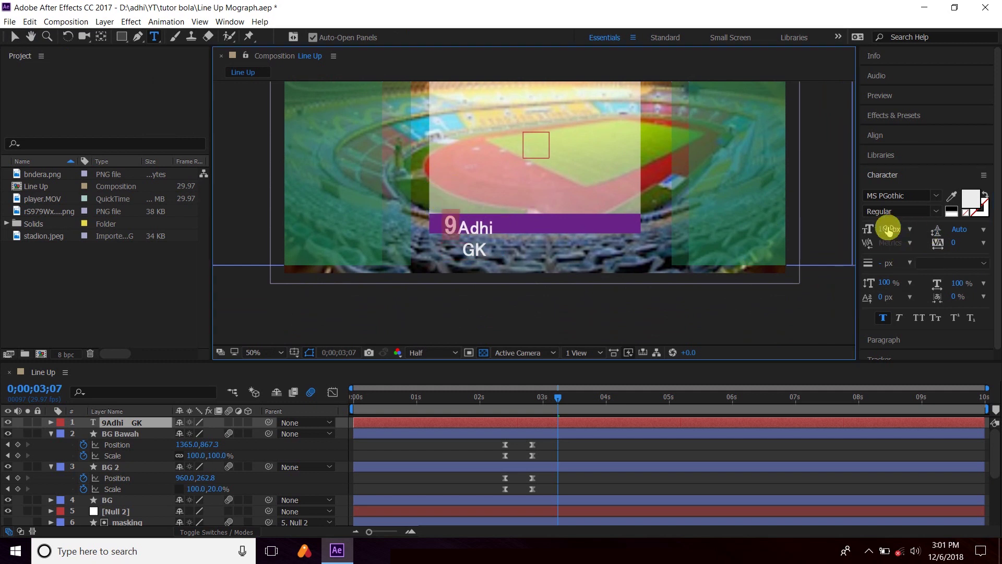
pyautogui.click(468, 227)
# Set the name to 50 px and tighten line spacing so GK sits beneath it.
pyautogui.moveTo(462, 226)
pyautogui.mouseDown()
pyautogui.moveTo(492, 248)
pyautogui.moveTo(492, 230)
pyautogui.mouseUp()
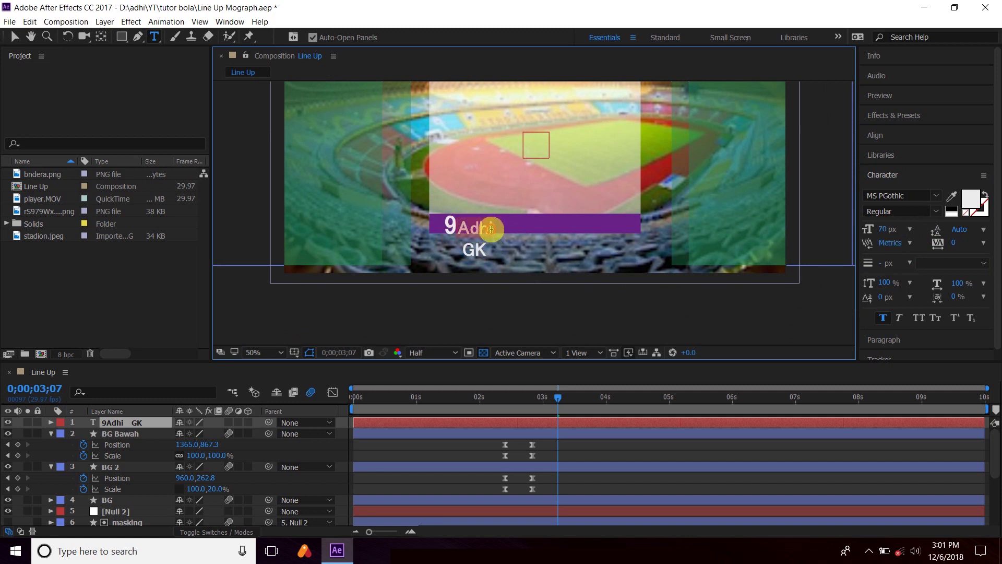
pyautogui.click(883, 232)
pyautogui.write('50')
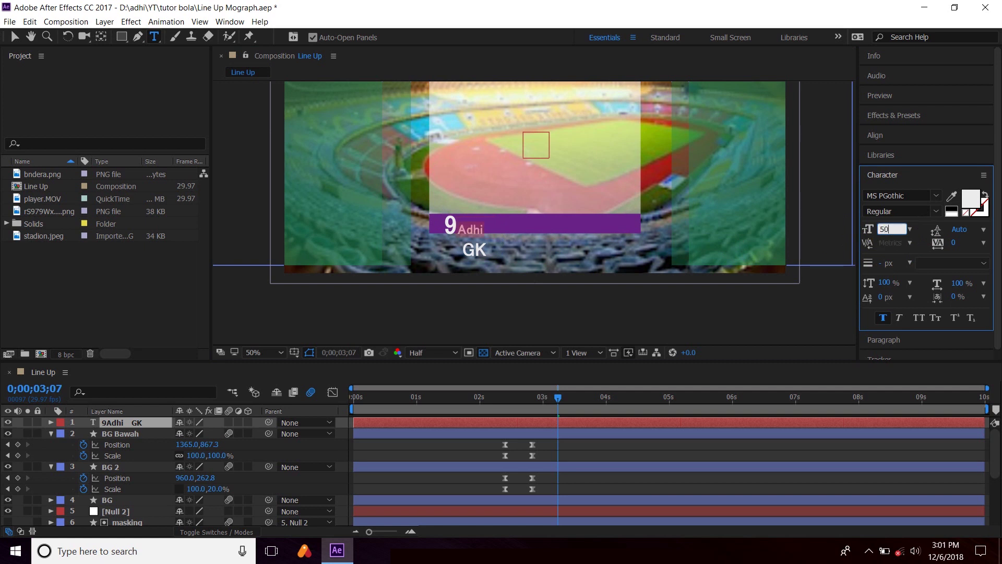
pyautogui.press('Return')
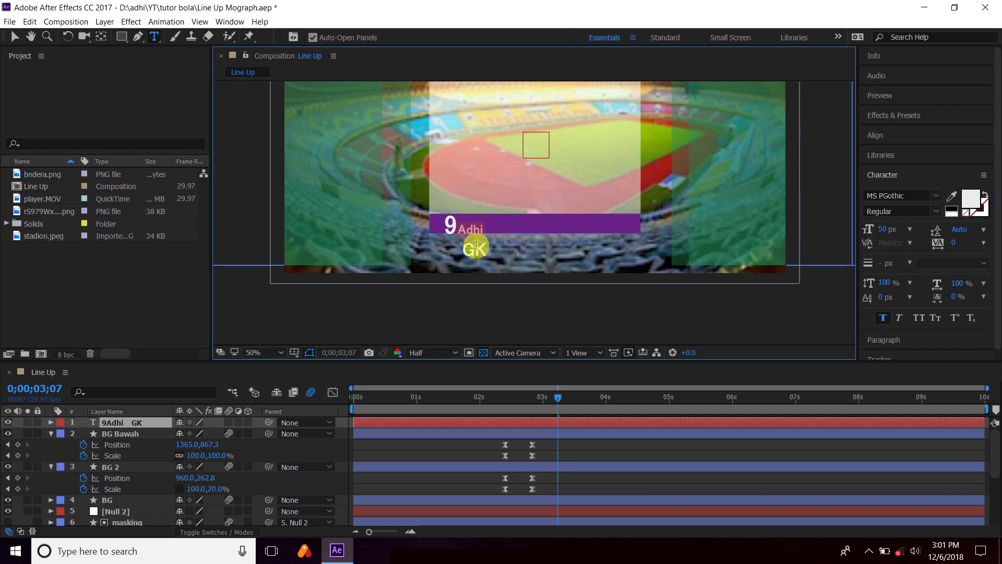
pyautogui.click(474, 246)
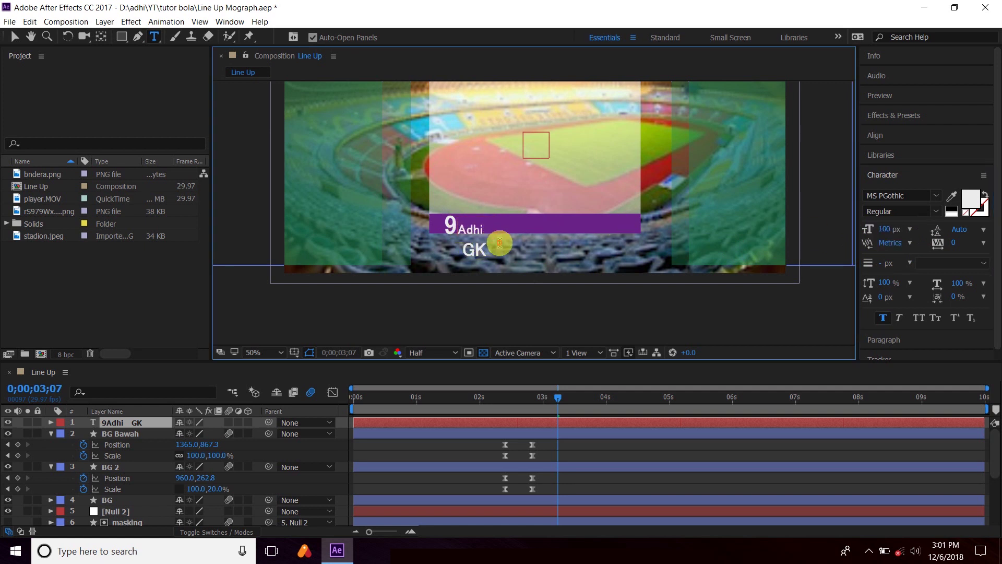
pyautogui.moveTo(459, 230); pyautogui.dragTo(496, 248)
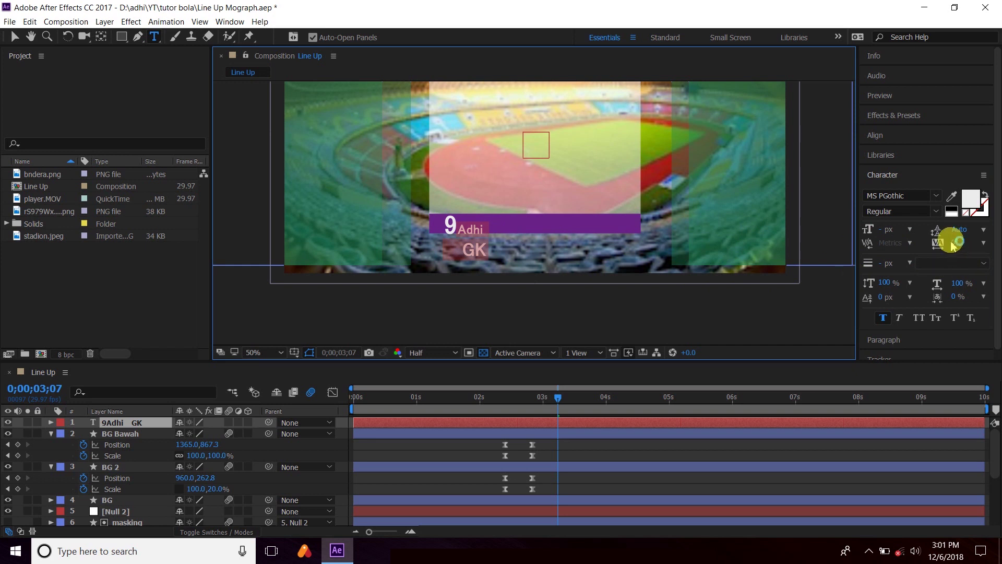
pyautogui.moveTo(954, 235)
pyautogui.mouseDown()
pyautogui.moveTo(942, 229)
pyautogui.moveTo(979, 224)
pyautogui.mouseUp()
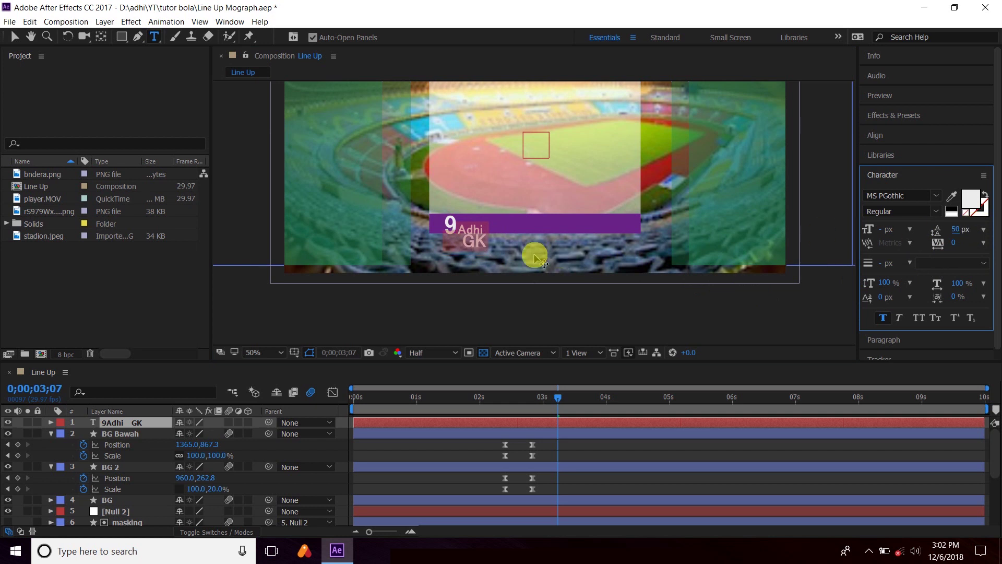
pyautogui.click(491, 251)
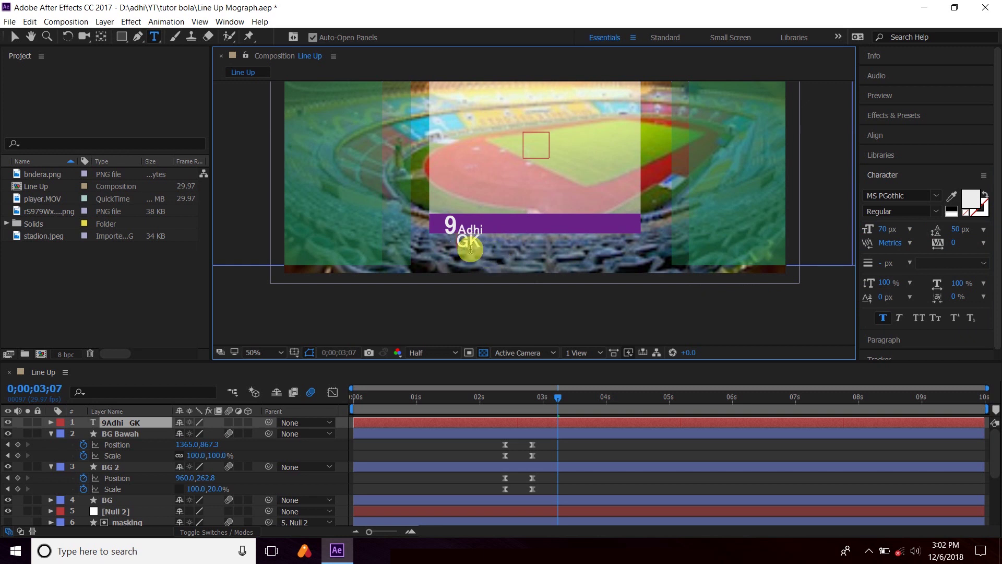
# Delete the name and GK words, leaving only the 9 in this layer.
pyautogui.click(15, 36)
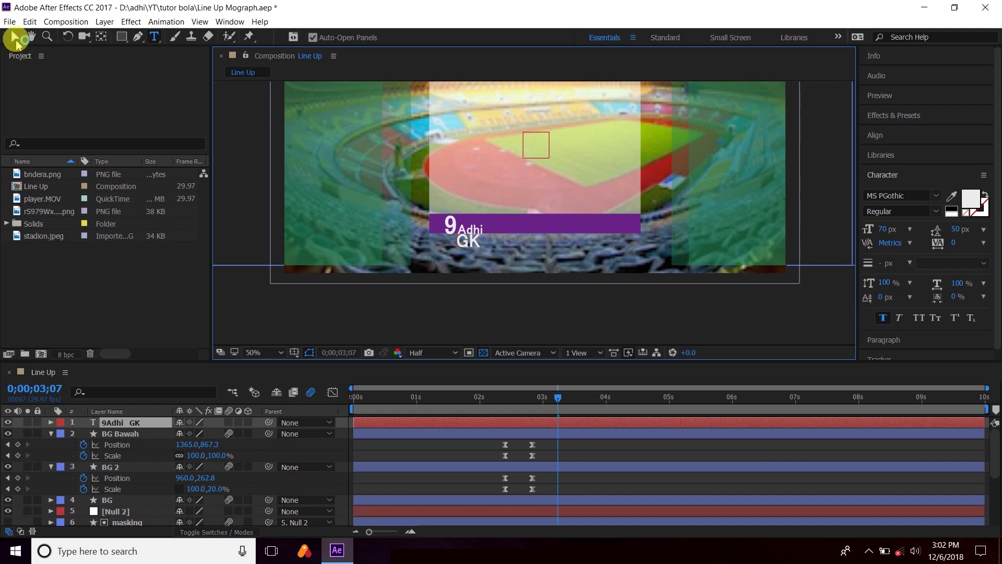
pyautogui.doubleClick(469, 238)
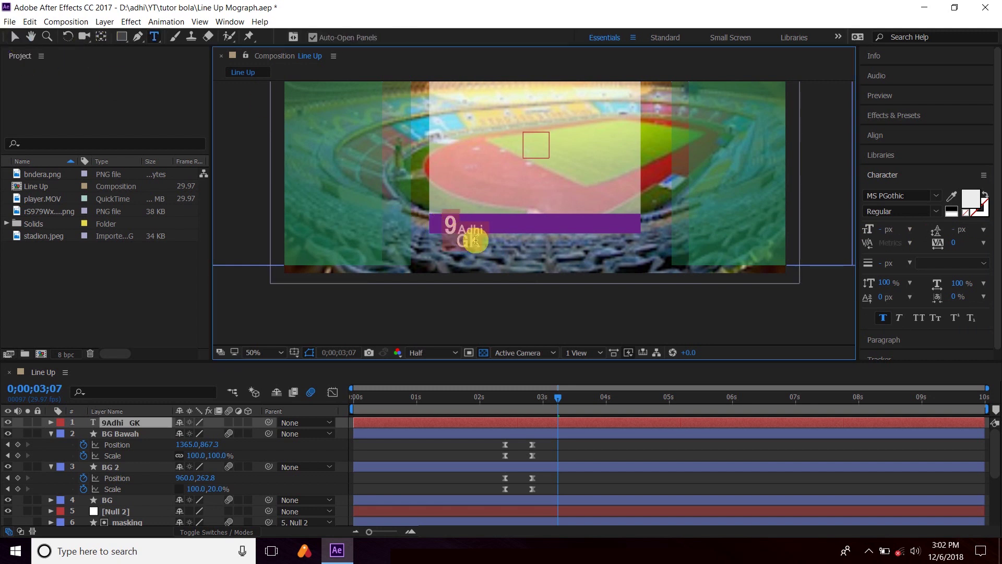
pyautogui.doubleClick(468, 231)
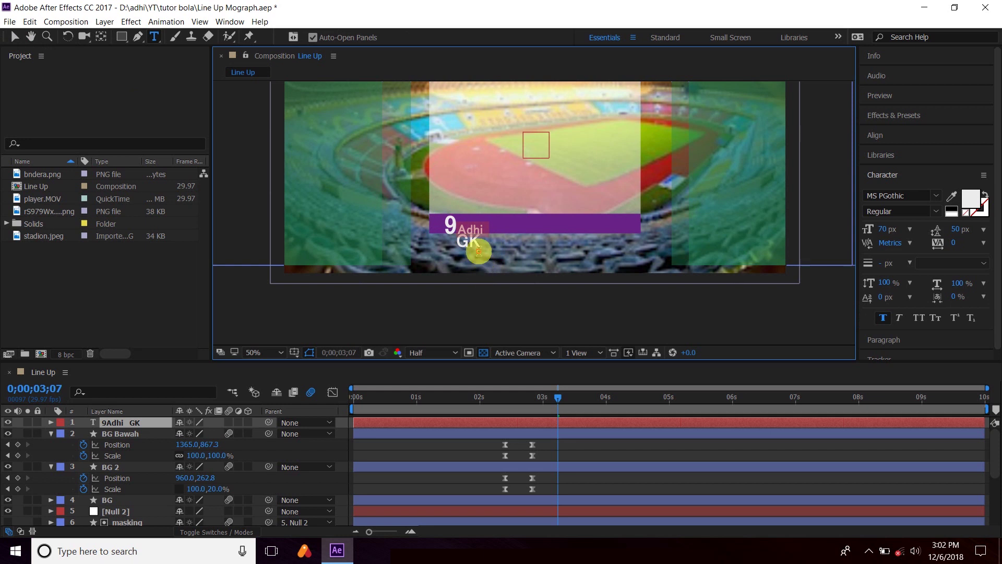
pyautogui.keyDown('shift'); pyautogui.click(471, 242); pyautogui.keyUp('shift')
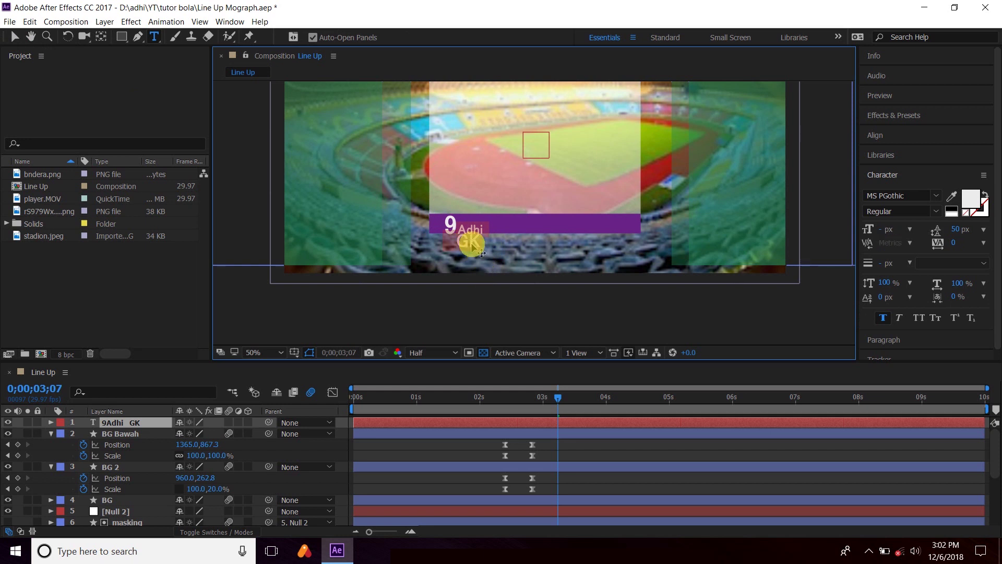
pyautogui.press('BackSpace')
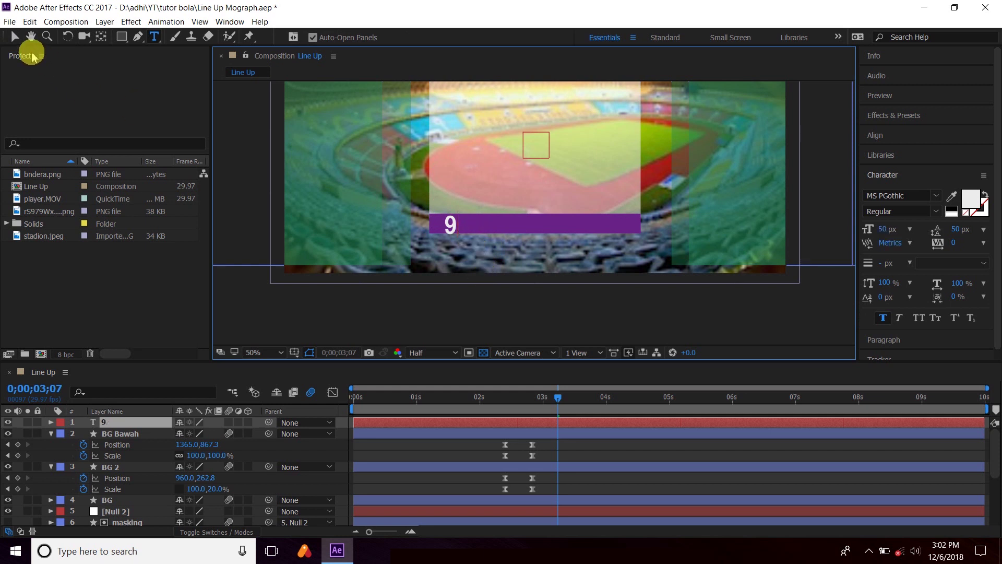
# Add a new text layer with the player's name and GK on two lines.
pyautogui.click(13, 36)
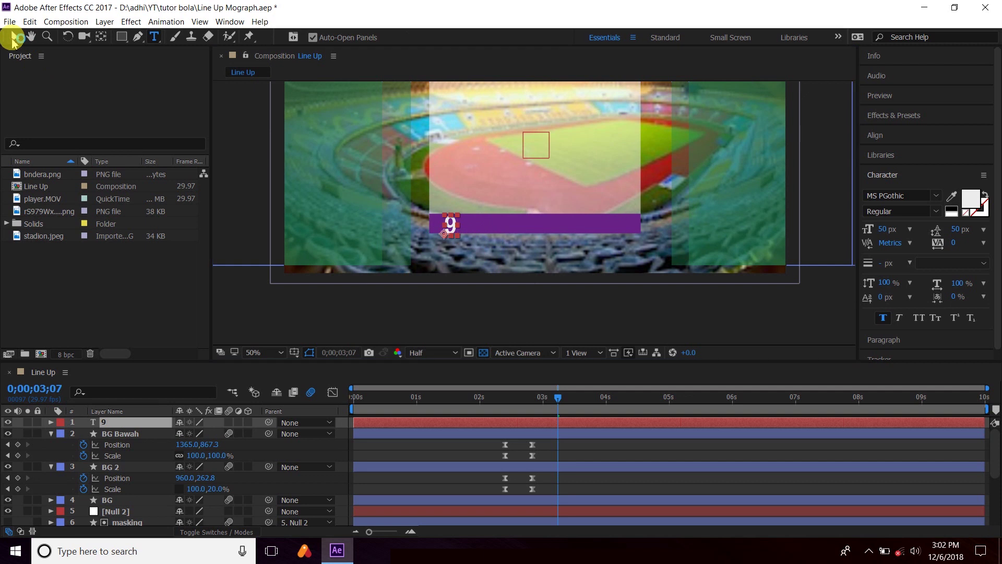
pyautogui.click(264, 453)
pyautogui.rightClick(263, 453)
pyautogui.moveTo(345, 339)
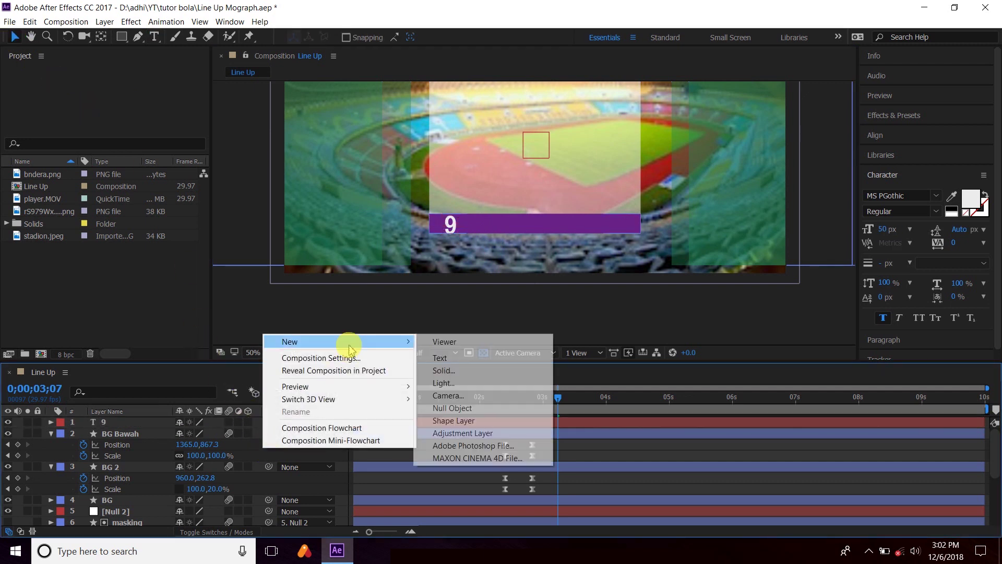
pyautogui.click(463, 358)
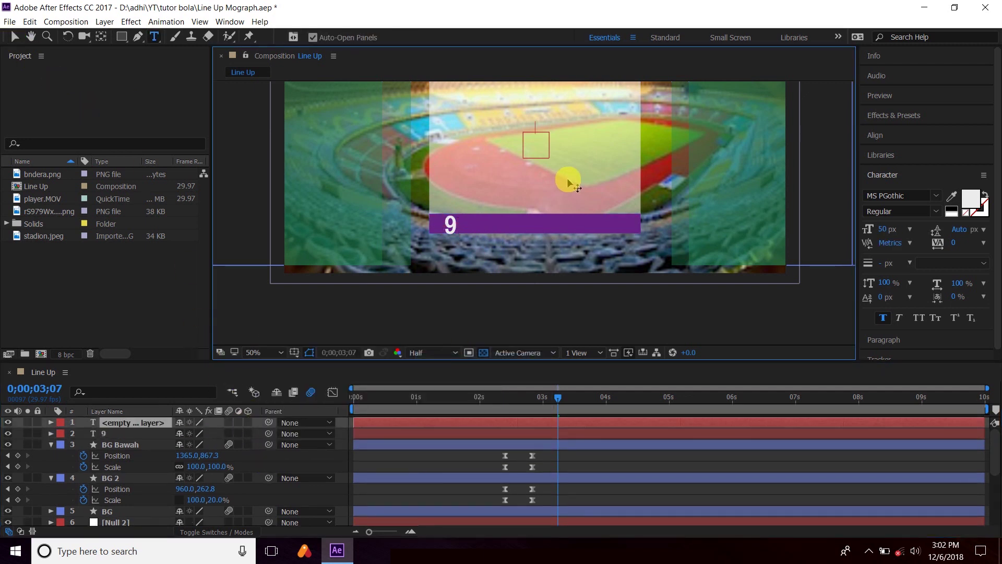
pyautogui.click(14, 37)
# Move the name text onto the purple bar and remove the leading space so GK aligns underneath.
pyautogui.moveTo(569, 142); pyautogui.dragTo(483, 234)
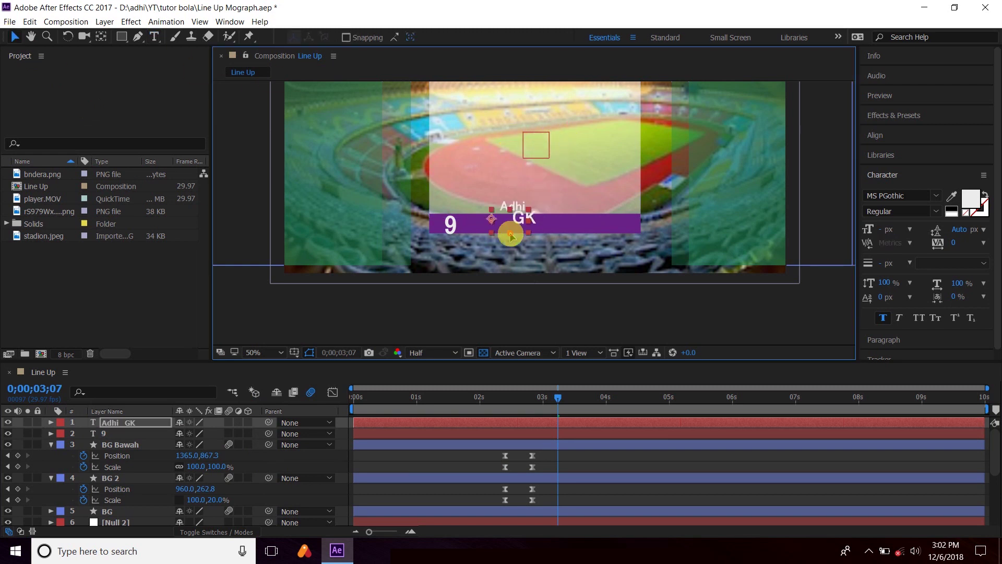
pyautogui.scroll(4, 463, 255)
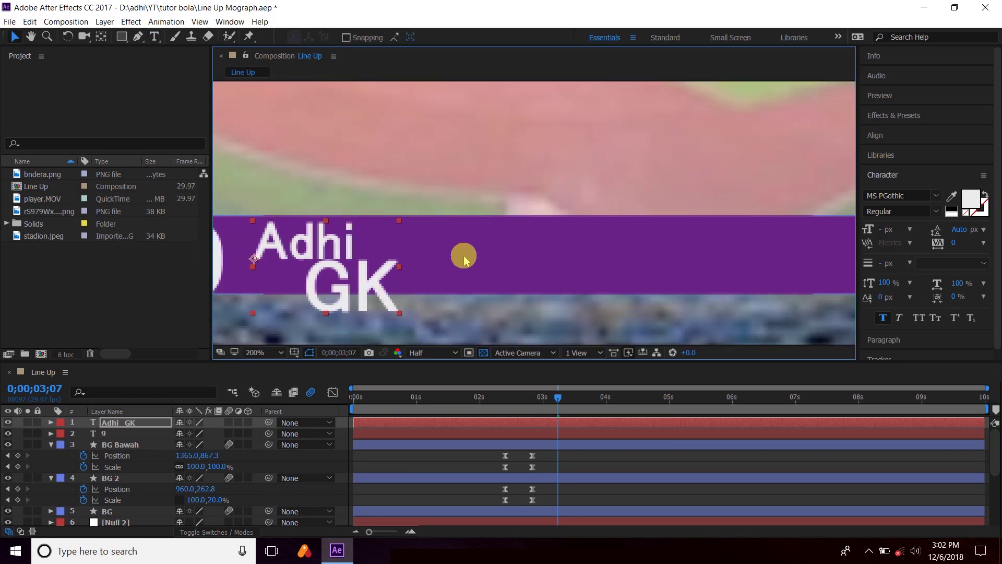
pyautogui.scroll(-2, 461, 254)
pyautogui.doubleClick(461, 254)
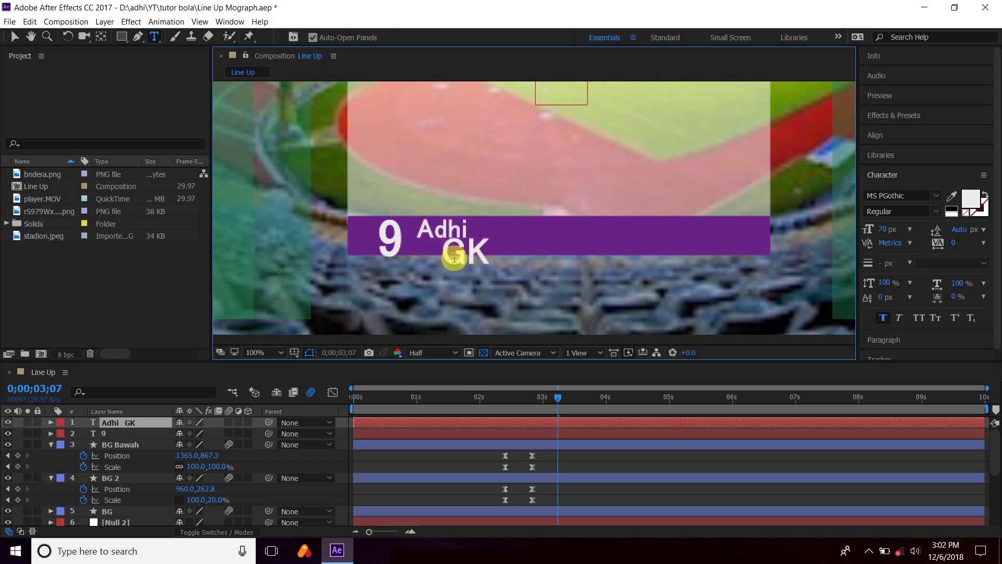
pyautogui.press('BackSpace')
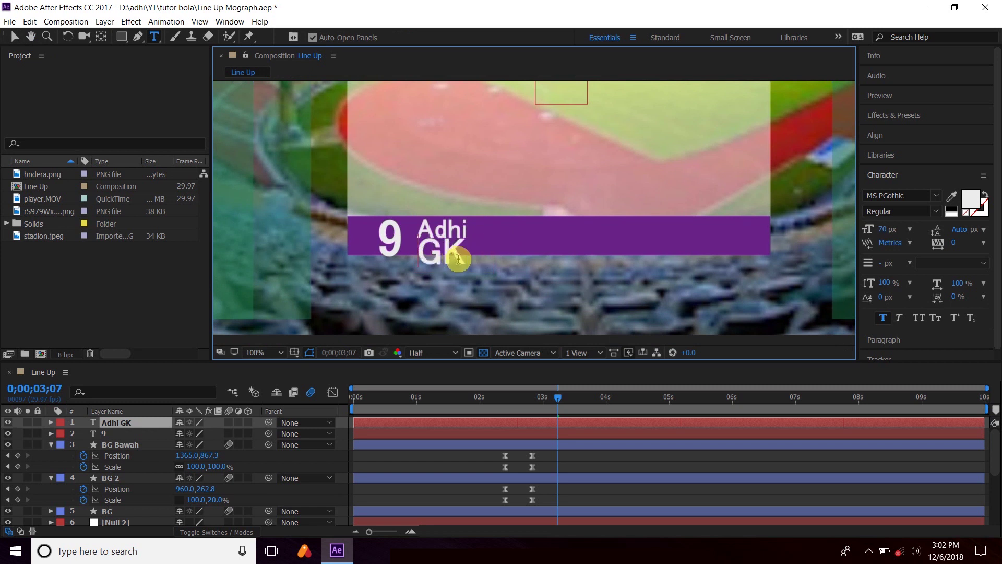
pyautogui.click(15, 37)
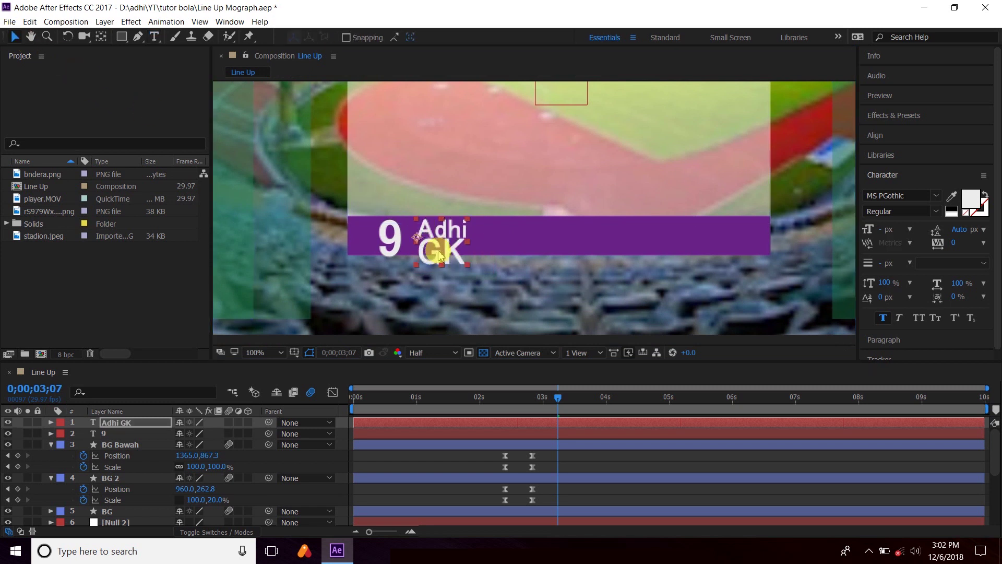
# Place the name layer just right of the 9 and scale it down slightly.
pyautogui.moveTo(439, 256); pyautogui.dragTo(435, 251)
pyautogui.click(402, 241)
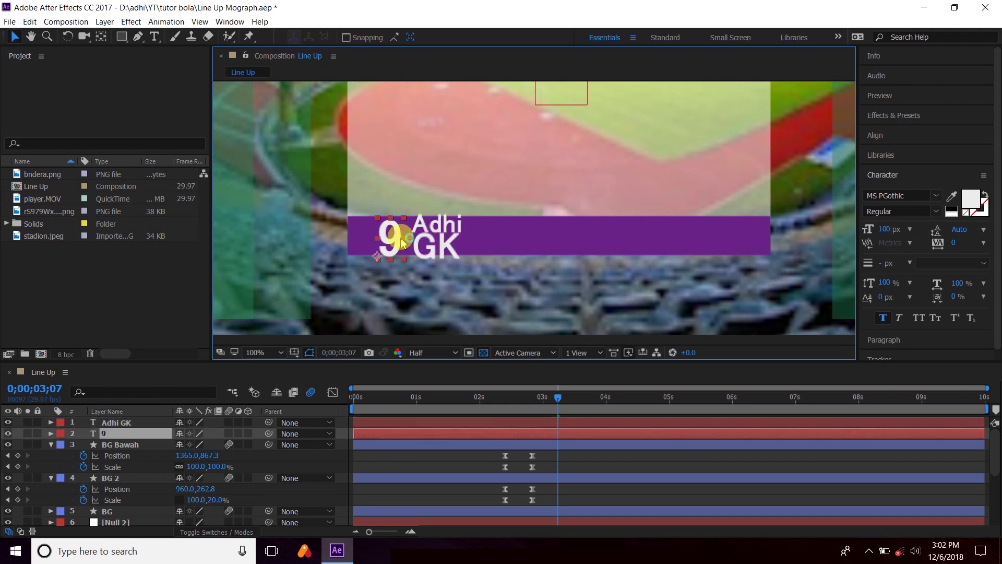
pyautogui.click(459, 238)
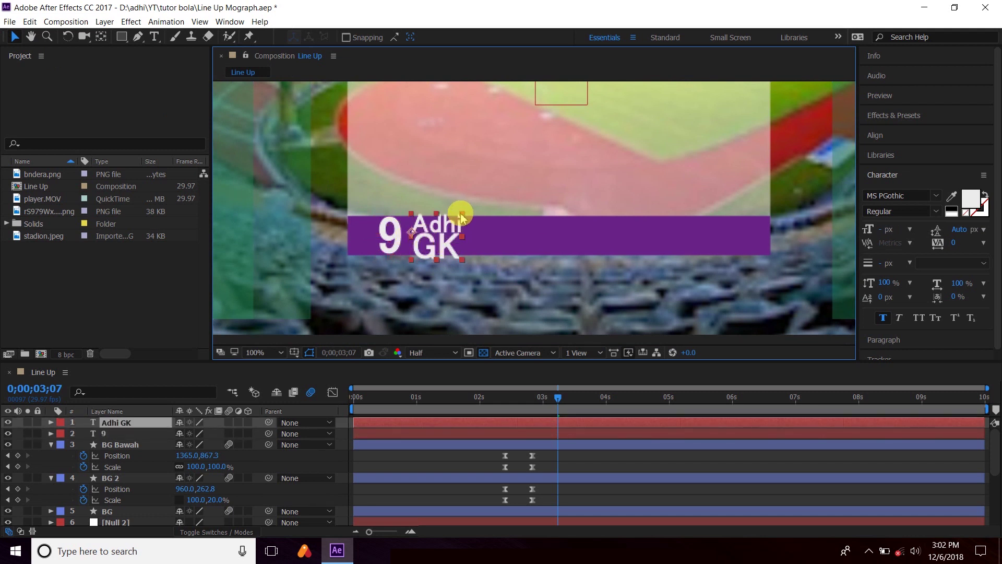
pyautogui.moveTo(461, 214); pyautogui.dragTo(455, 221)
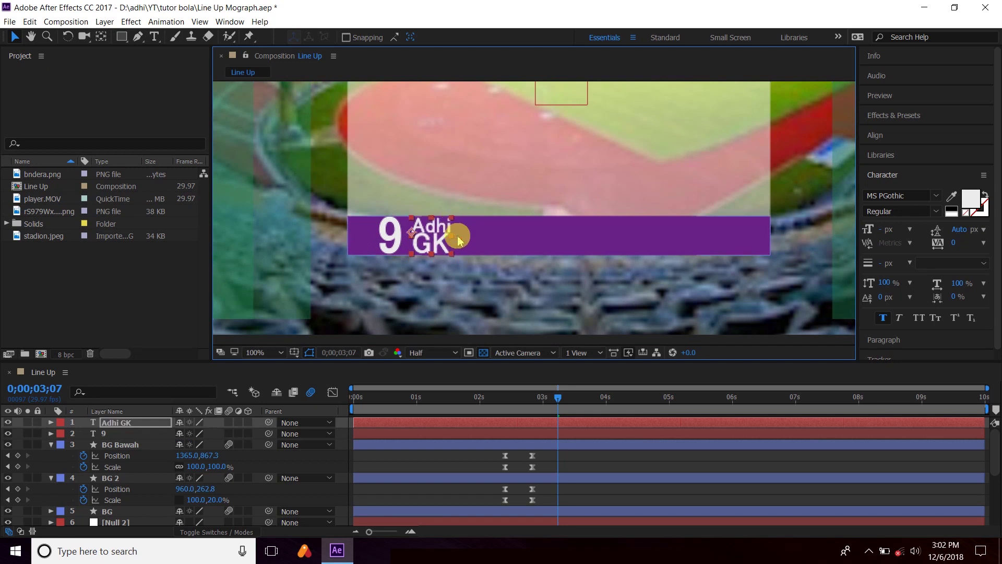
pyautogui.click(443, 270)
pyautogui.scroll(-2, 510, 257)
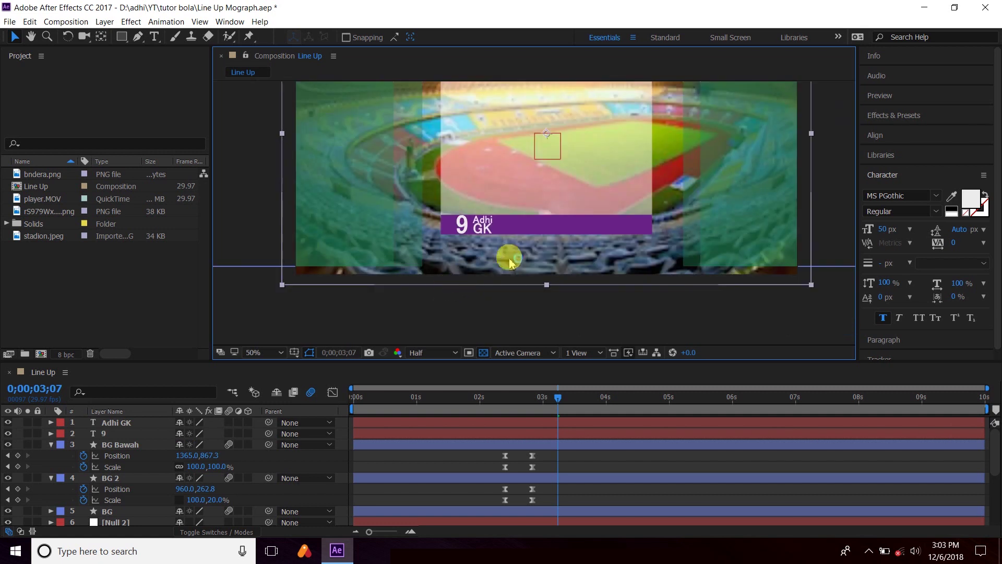
pyautogui.scroll(2, 509, 257)
pyautogui.doubleClick(440, 234)
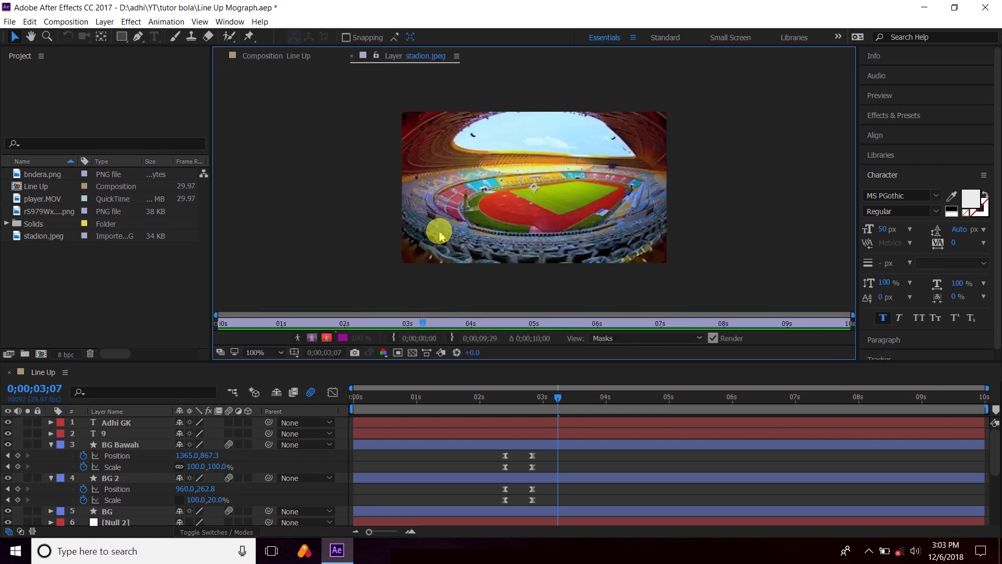
pyautogui.click(277, 56)
pyautogui.scroll(-2, 472, 250)
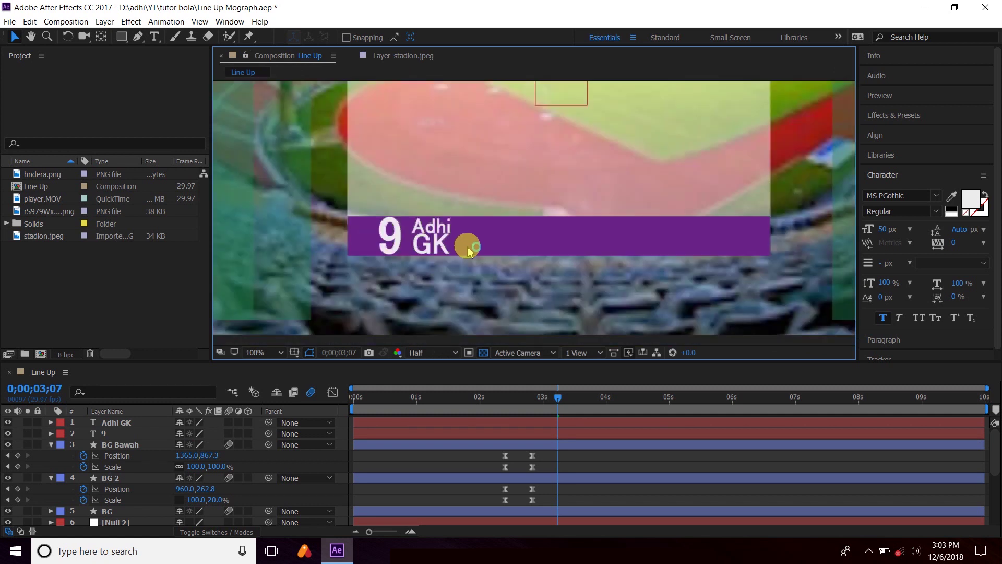
pyautogui.click(506, 405)
pyautogui.moveTo(506, 405); pyautogui.dragTo(573, 421)
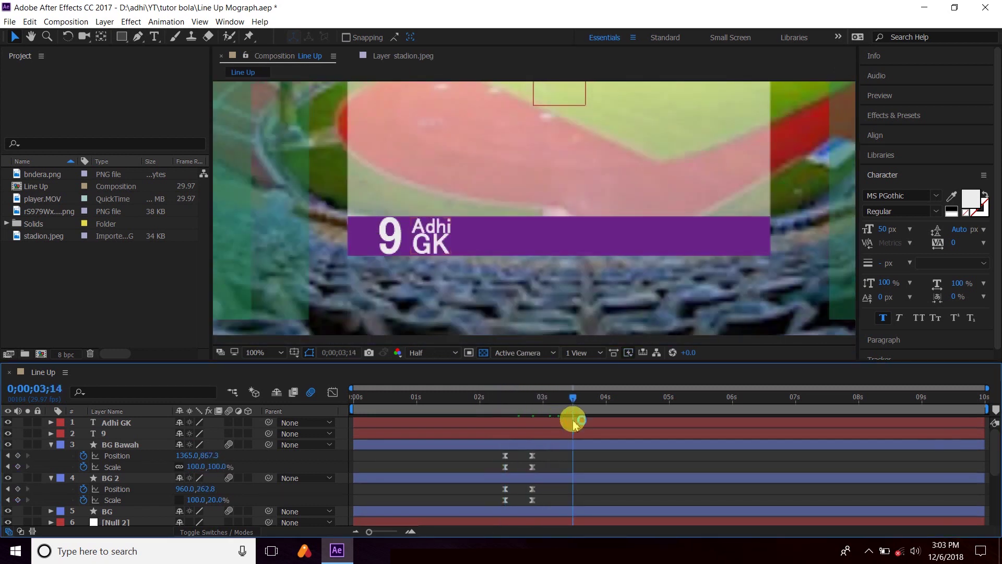
pyautogui.scroll(-2, 481, 245)
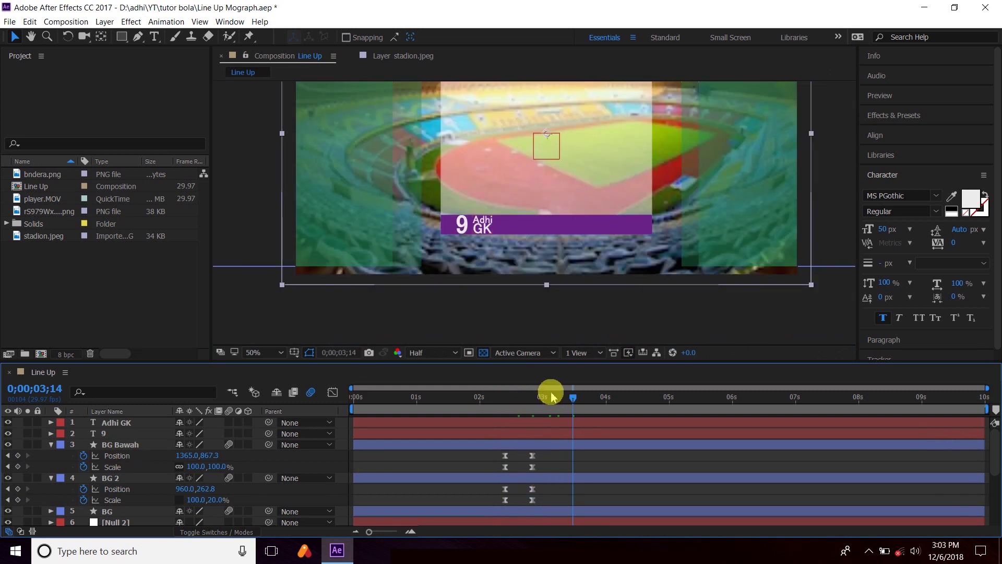
# Parent the name layer to the 9 layer.
pyautogui.click(126, 434)
pyautogui.click(127, 422)
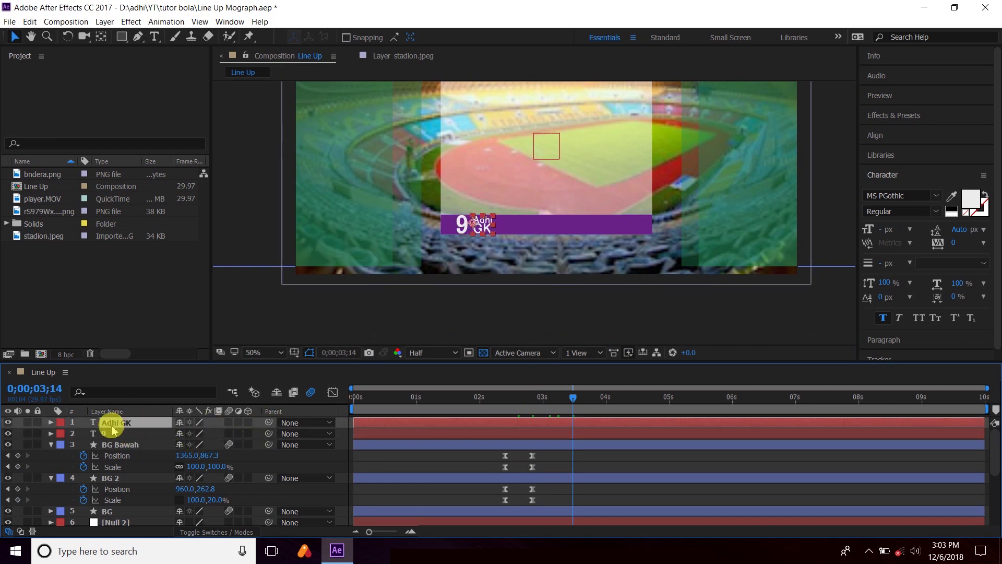
pyautogui.moveTo(269, 422); pyautogui.dragTo(141, 438)
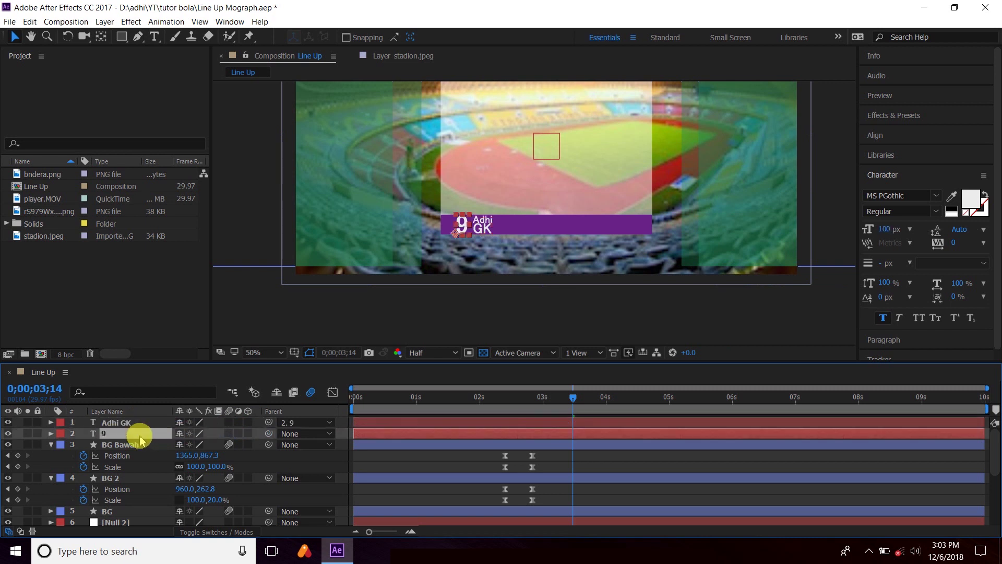
# Animate the 9's Position from X 1391.6 at 02;25 to 611.6 at 03;14, then preview.
pyautogui.press('p')
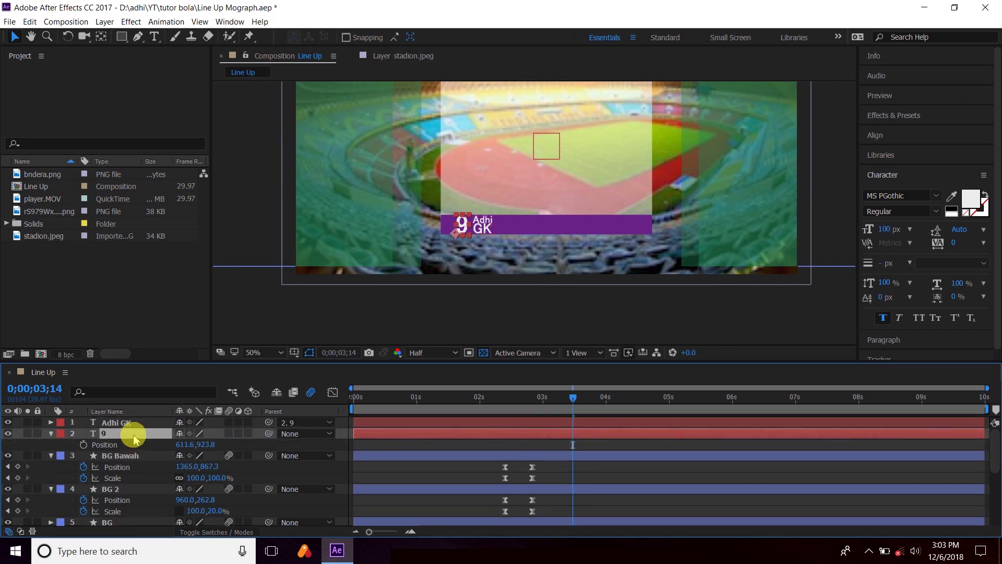
pyautogui.click(83, 444)
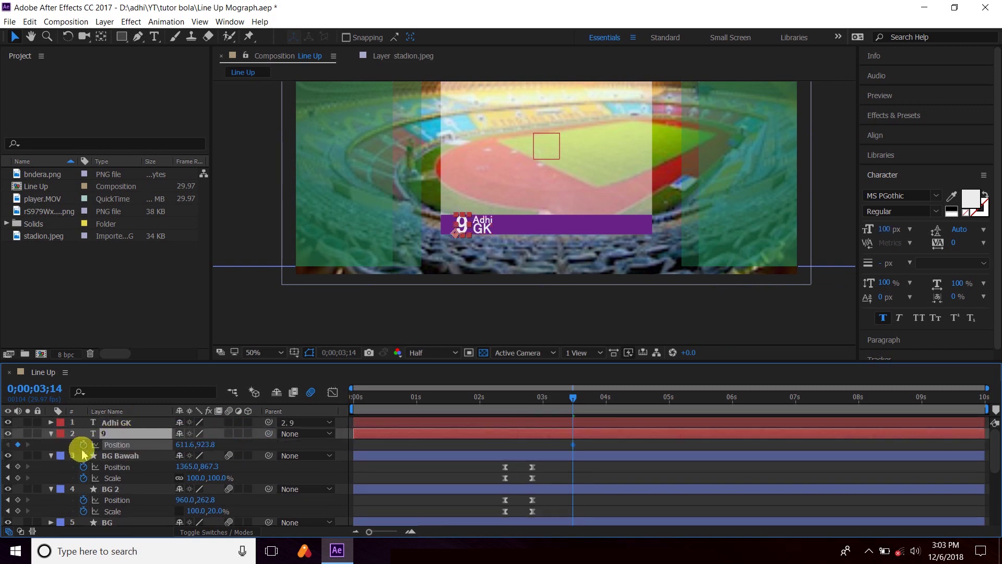
pyautogui.click(541, 449)
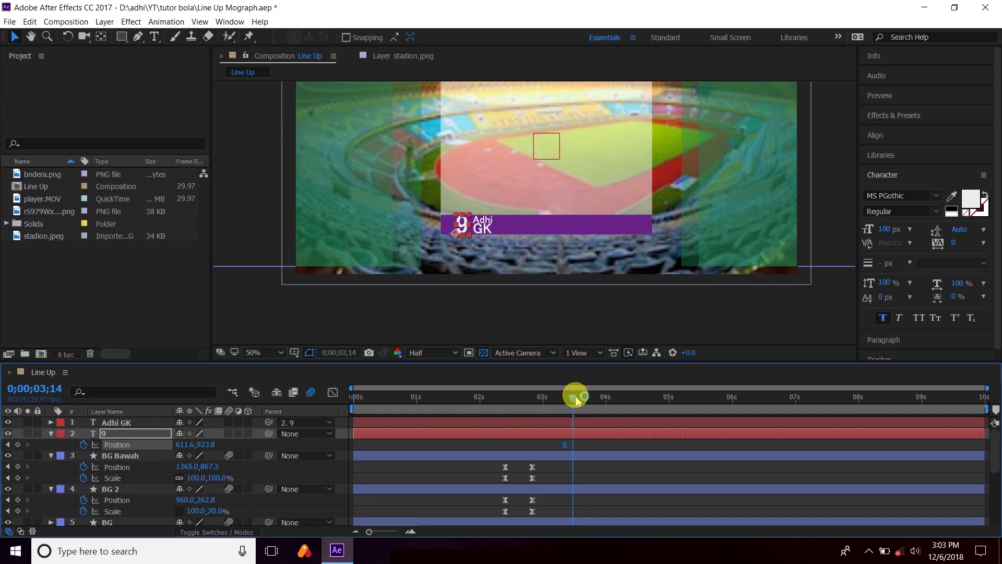
pyautogui.moveTo(574, 397); pyautogui.dragTo(535, 405)
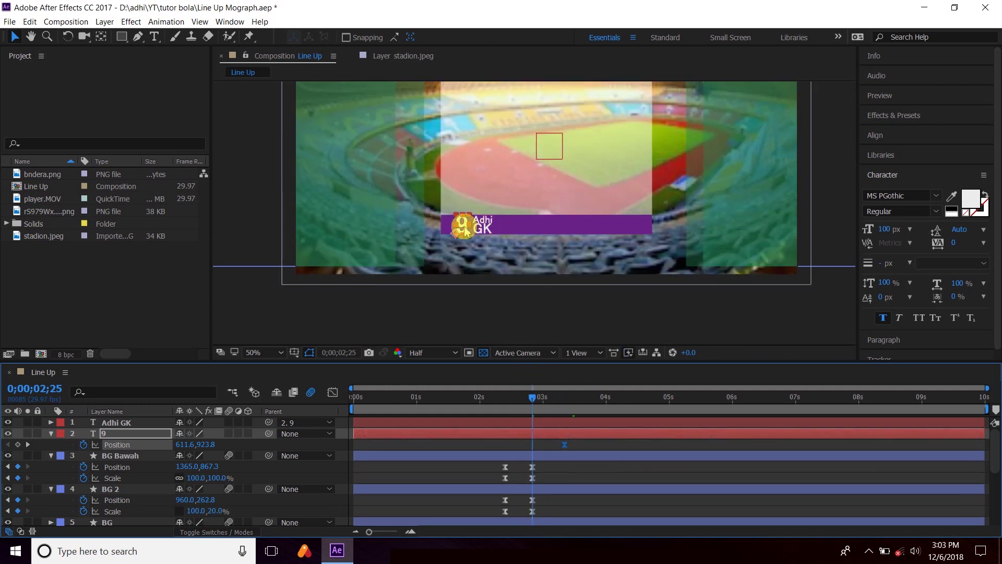
pyautogui.moveTo(465, 229); pyautogui.dragTo(664, 226)
pyautogui.click(593, 447)
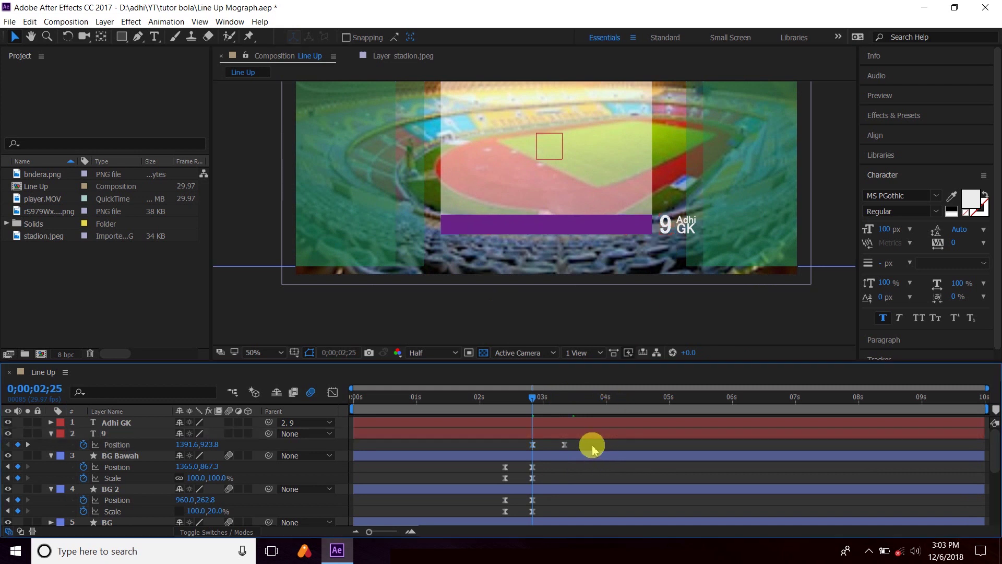
pyautogui.press('space')
pyautogui.press('space')
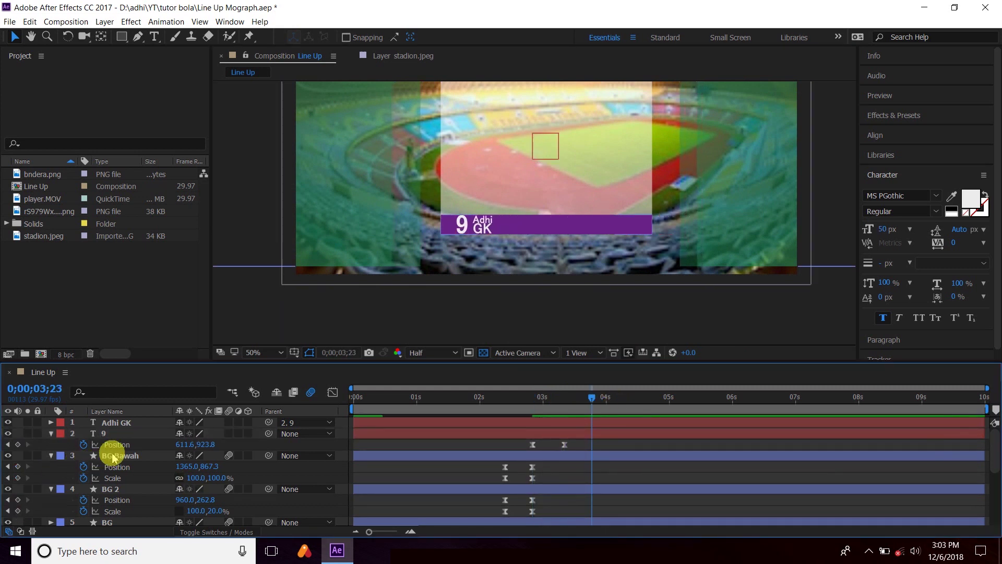
# Duplicate BG Bawah as masking 2 above the 9 and set the 9's TrkMat to Alpha Matte.
pyautogui.click(558, 226)
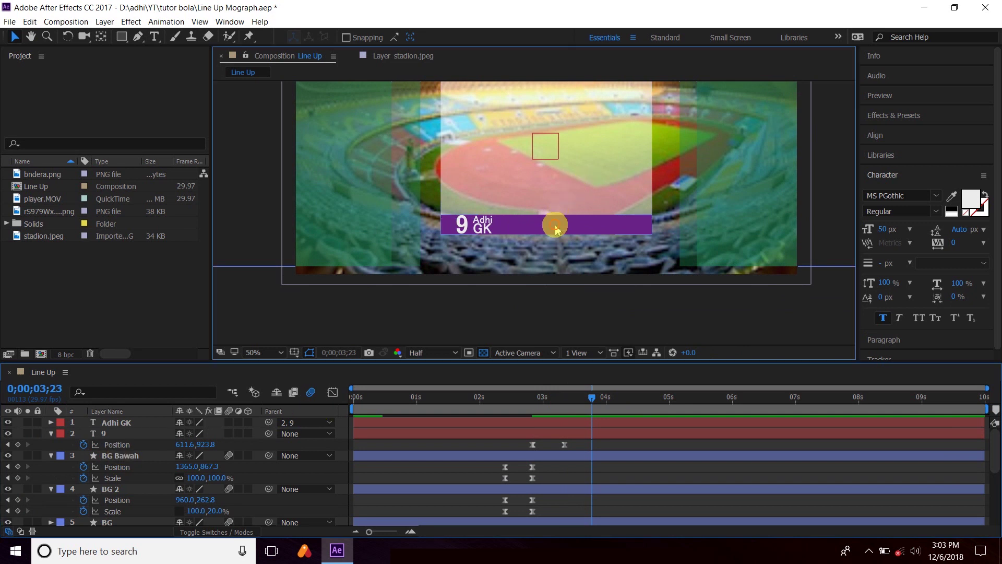
pyautogui.click(132, 458)
pyautogui.hotkey('ctrl', 'd')
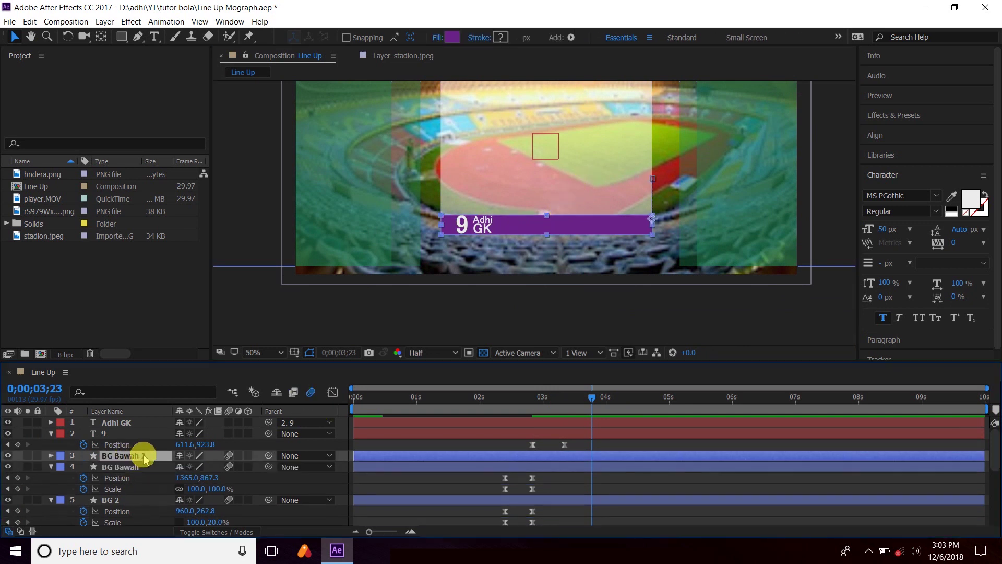
pyautogui.moveTo(133, 455)
pyautogui.mouseDown()
pyautogui.moveTo(130, 431)
pyautogui.moveTo(121, 438)
pyautogui.mouseUp()
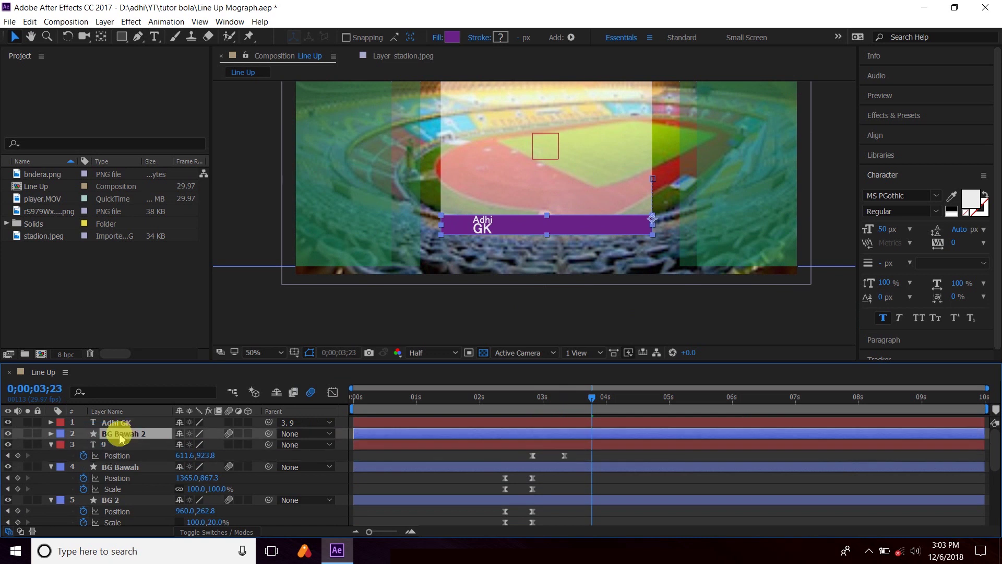
pyautogui.press('Return')
pyautogui.write('masking')
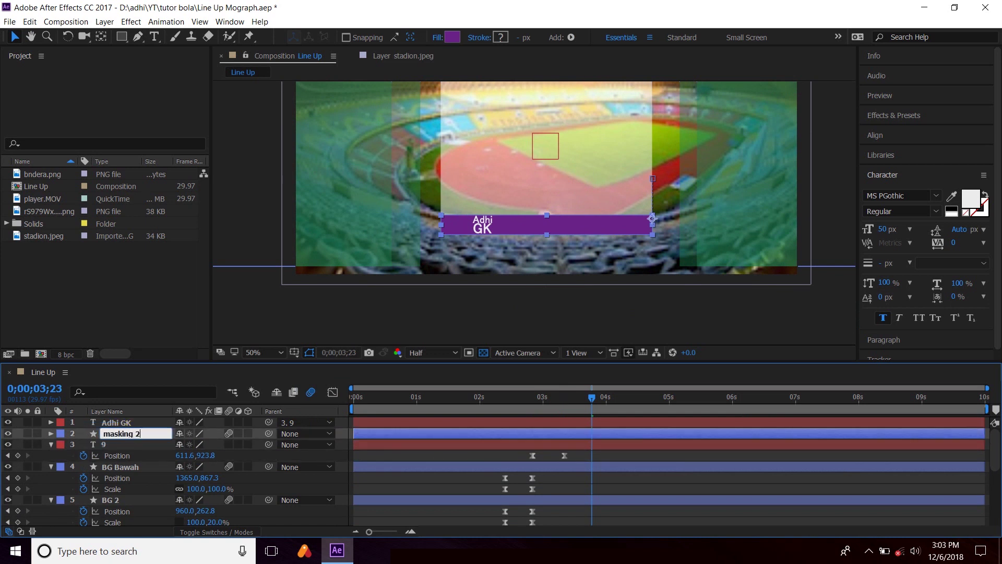
pyautogui.press('Return')
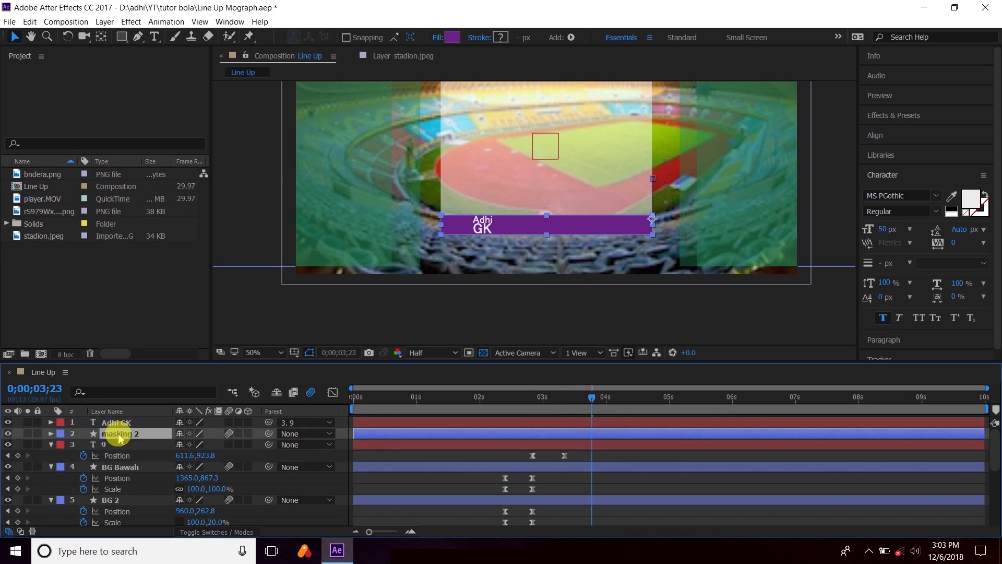
pyautogui.click(147, 448)
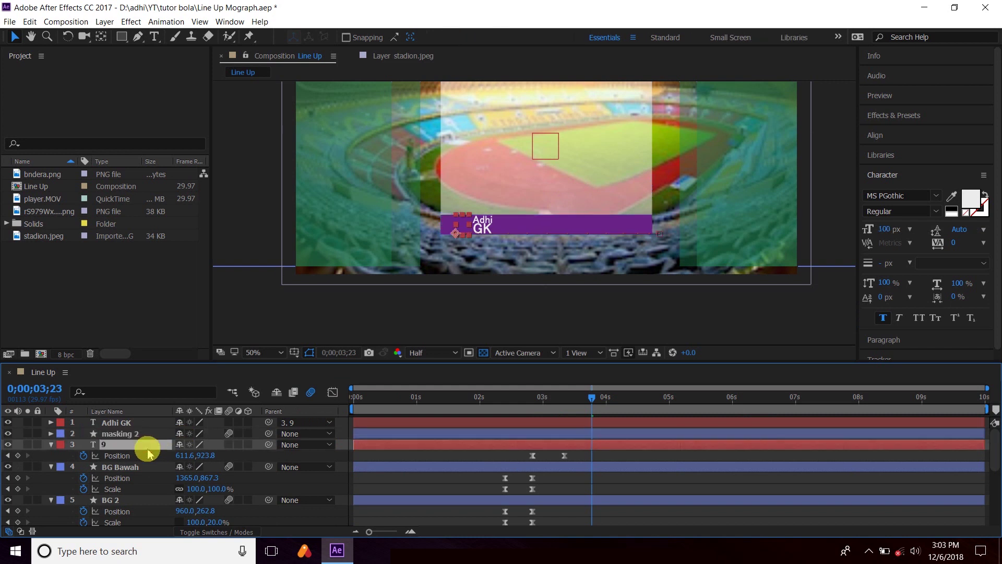
pyautogui.click(215, 531)
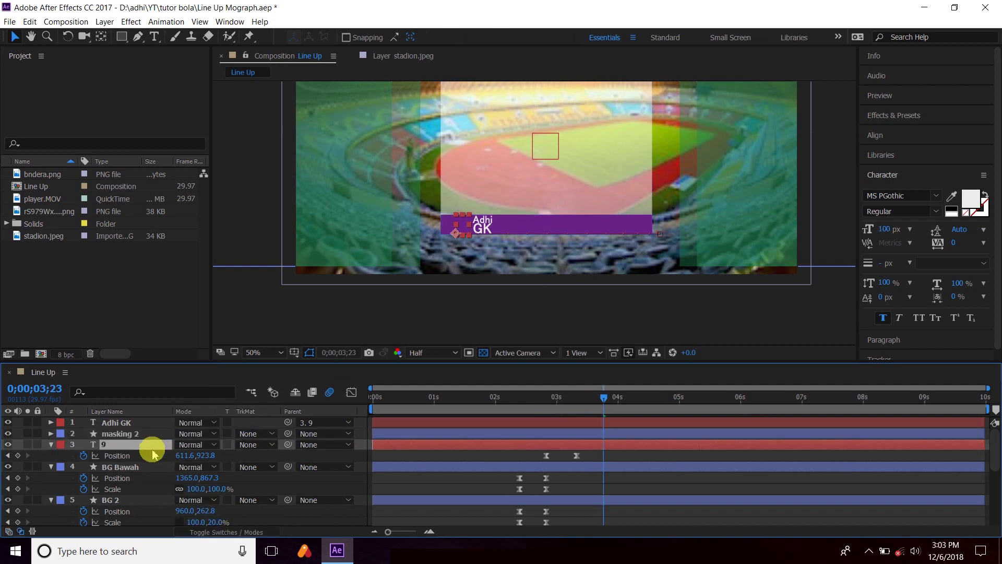
pyautogui.click(262, 445)
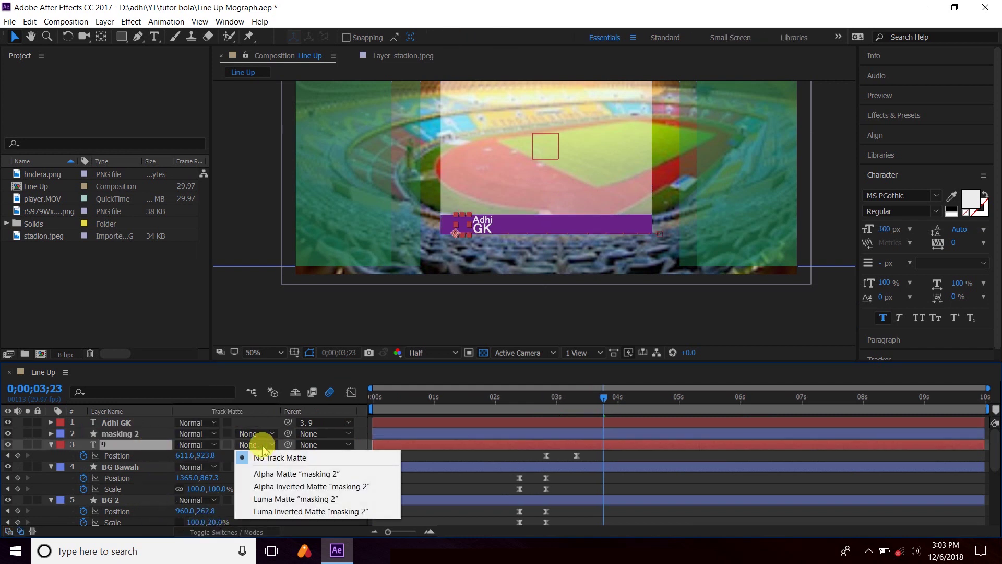
pyautogui.click(271, 475)
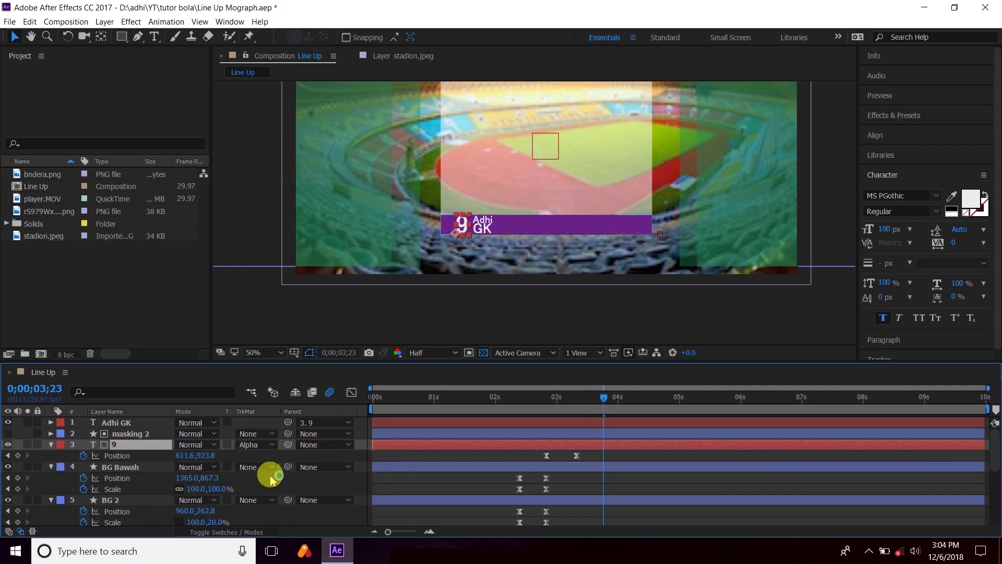
# Duplicate it as masking 3 on top and set the name layer's TrkMat to Alpha Matte.
pyautogui.click(134, 433)
pyautogui.hotkey('ctrl', 'd')
pyautogui.press('Return')
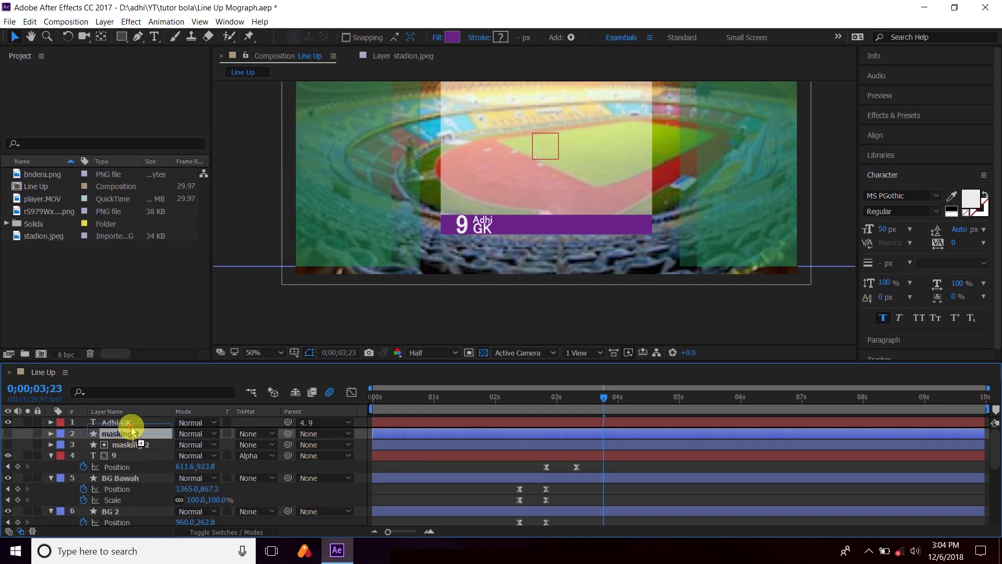
pyautogui.press('Return')
pyautogui.moveTo(133, 433); pyautogui.dragTo(130, 420)
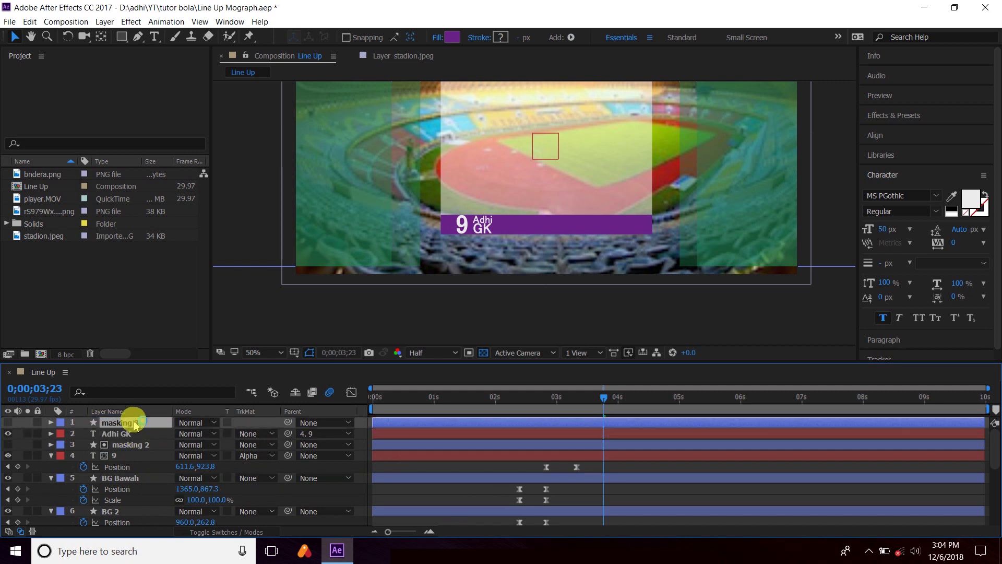
pyautogui.click(268, 438)
pyautogui.click(274, 461)
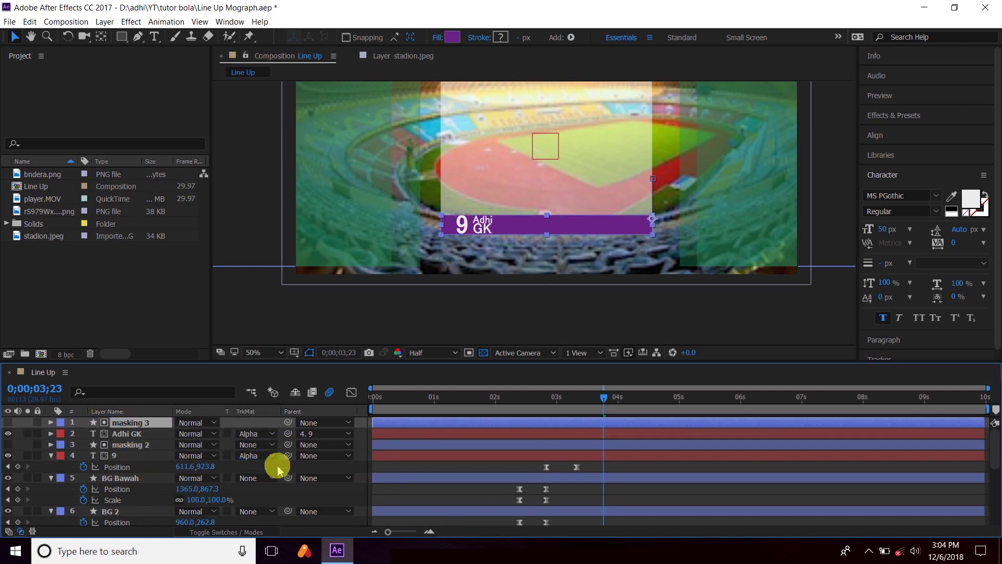
pyautogui.click(621, 466)
# Preview the masked slide-in, then shift layer 9's Position keyframes a few frames earlier.
pyautogui.moveTo(603, 398); pyautogui.dragTo(516, 401)
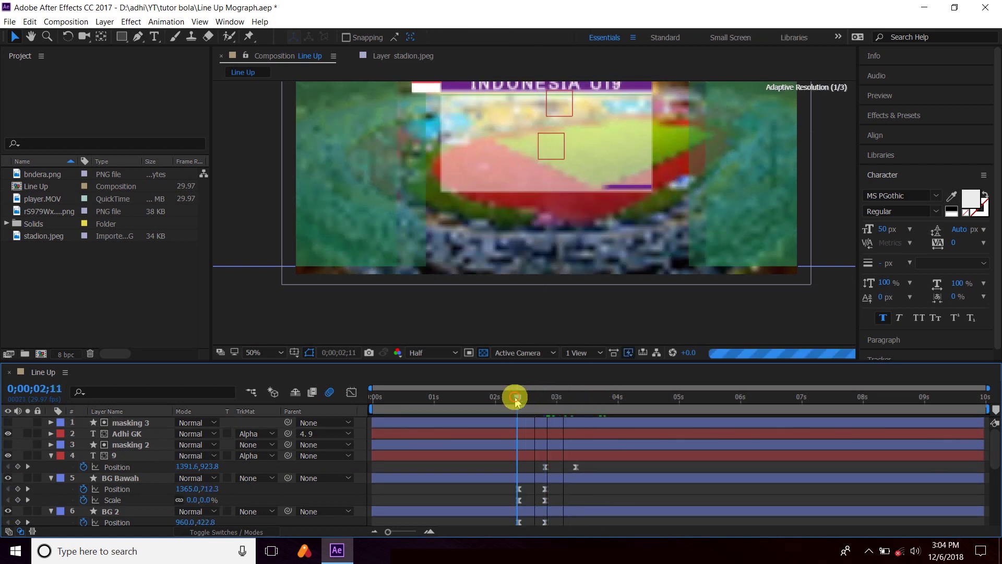
pyautogui.press('space')
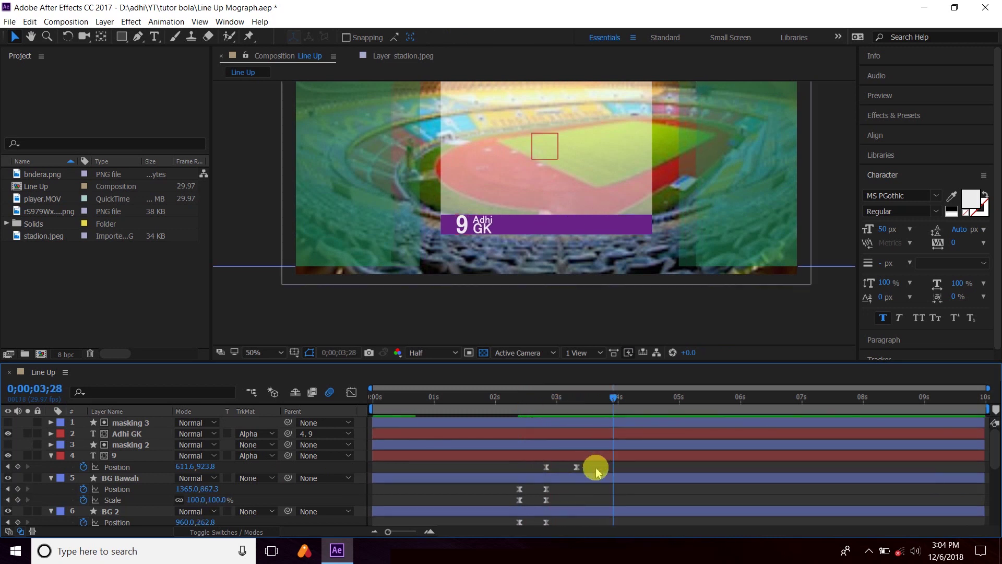
pyautogui.click(545, 468)
pyautogui.moveTo(545, 468); pyautogui.dragTo(537, 467)
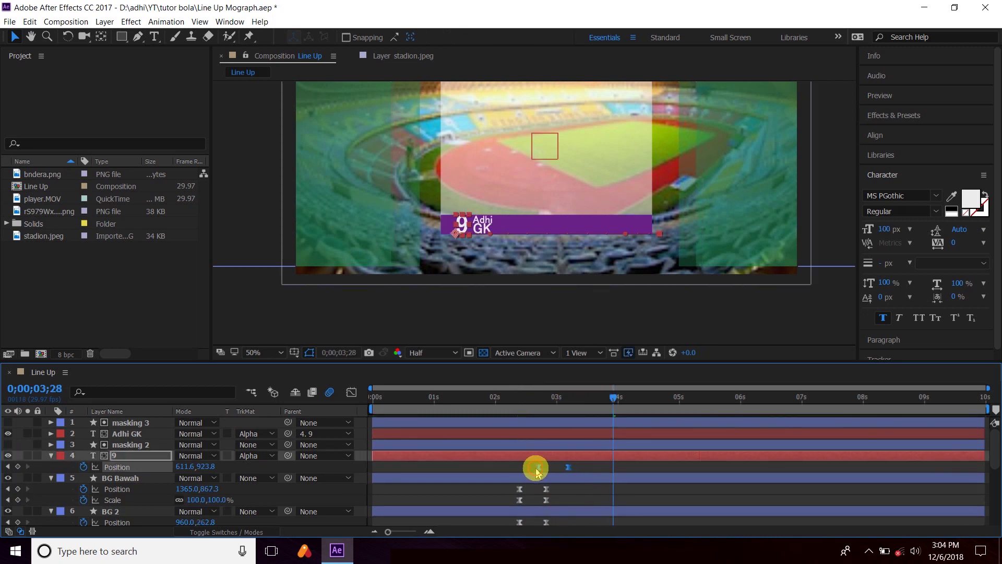
# Preview the retimed slide-in from around 02;06, then show the layer switch columns again.
pyautogui.click(509, 408)
pyautogui.press('space')
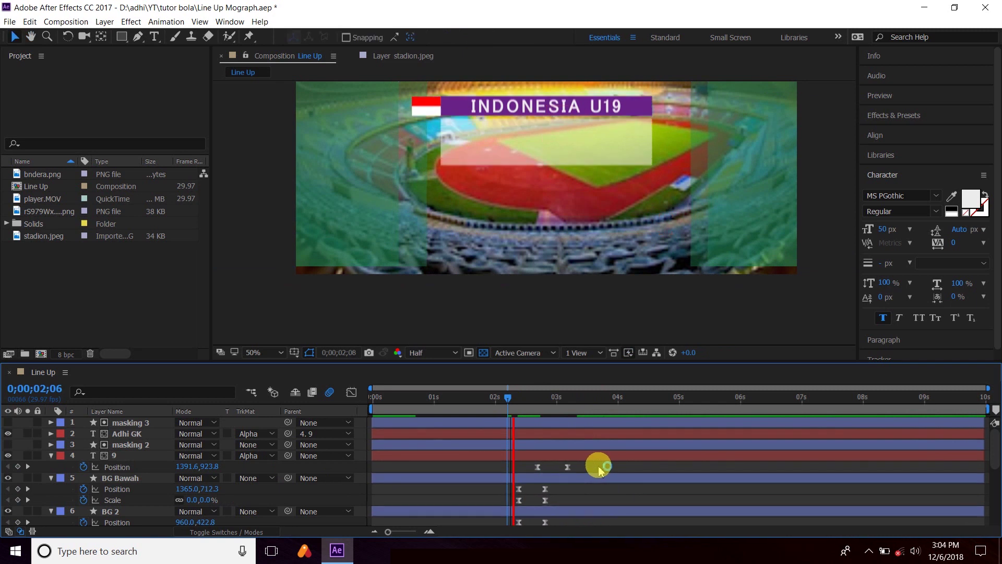
pyautogui.click(599, 466)
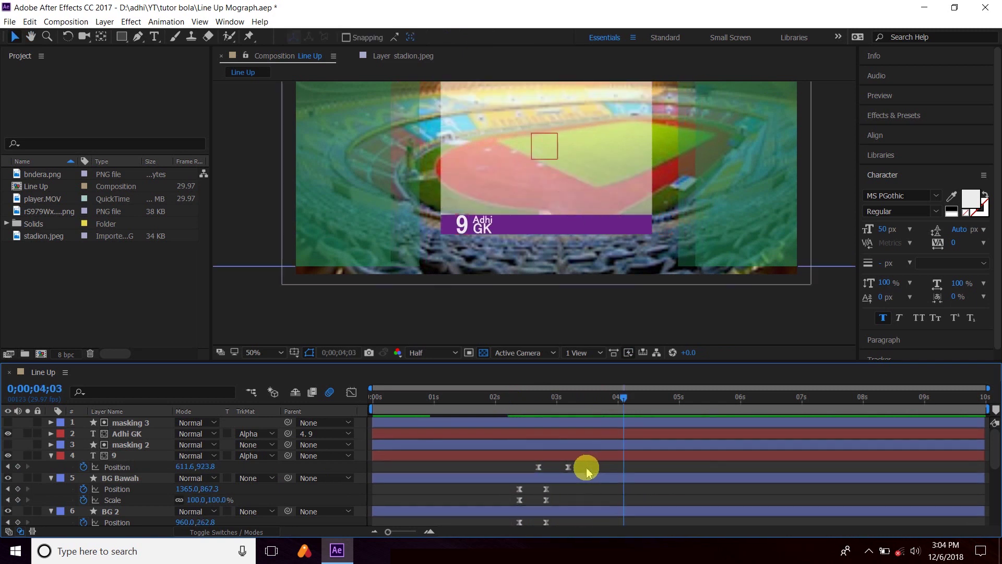
pyautogui.click(523, 421)
pyautogui.click(512, 410)
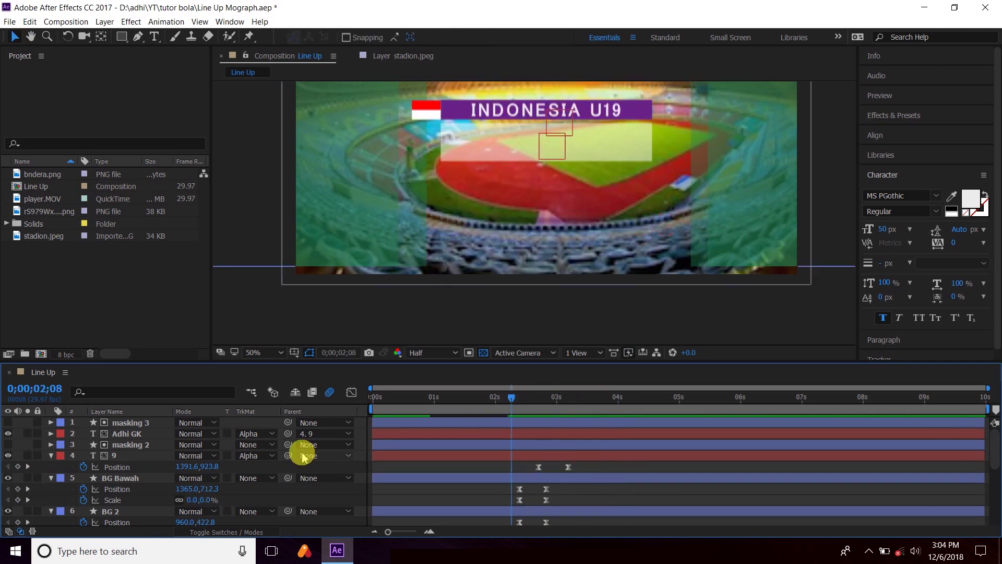
pyautogui.click(248, 533)
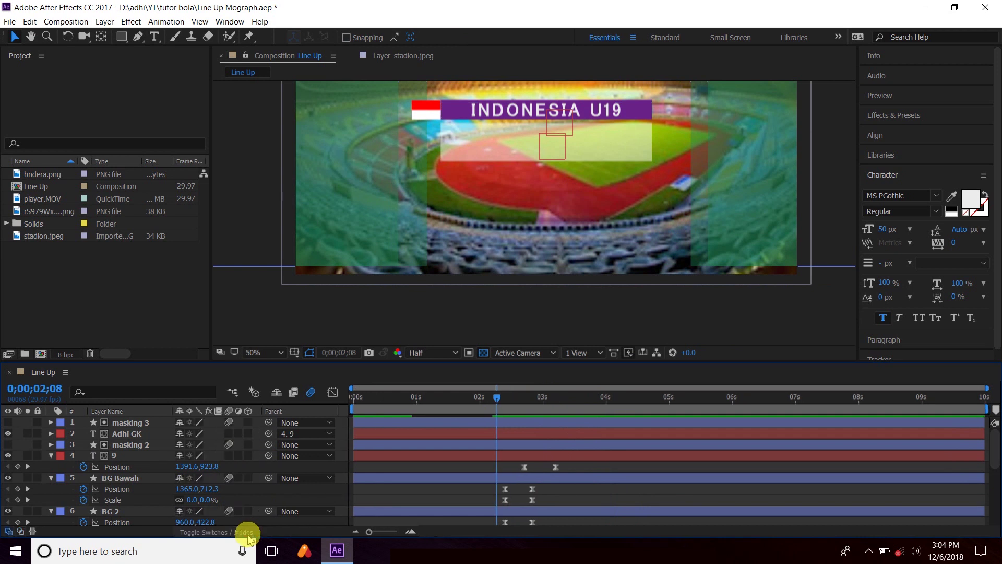
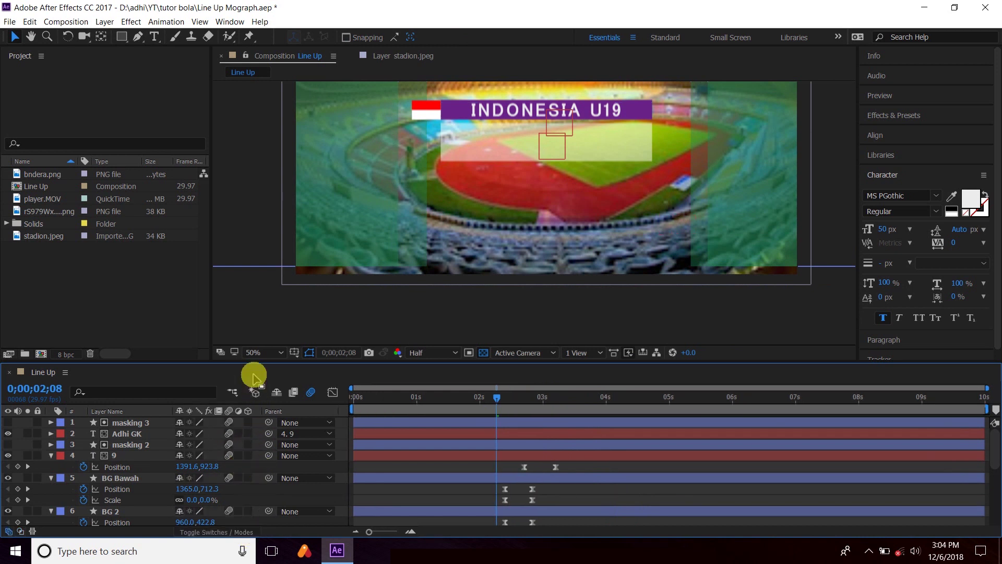
# Fit the composition in the viewer and preview the animation from the start.
pyautogui.click(261, 353)
pyautogui.click(287, 158)
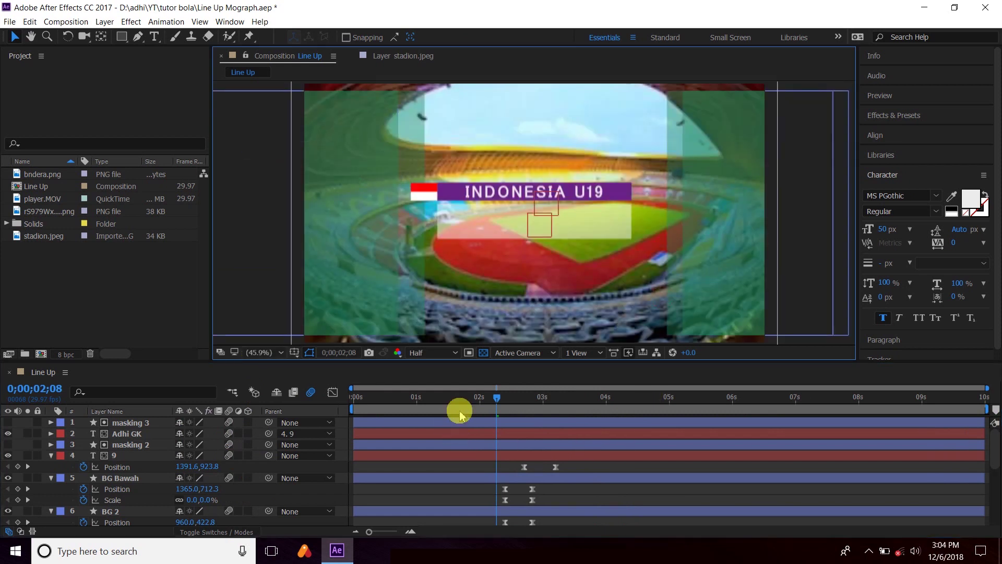
pyautogui.moveTo(454, 402); pyautogui.dragTo(344, 402)
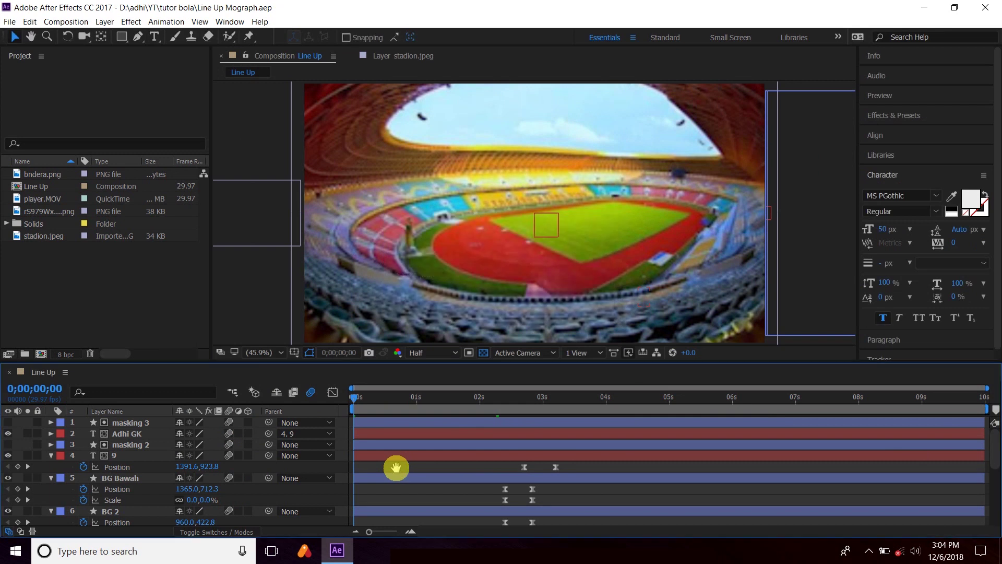
pyautogui.press('space')
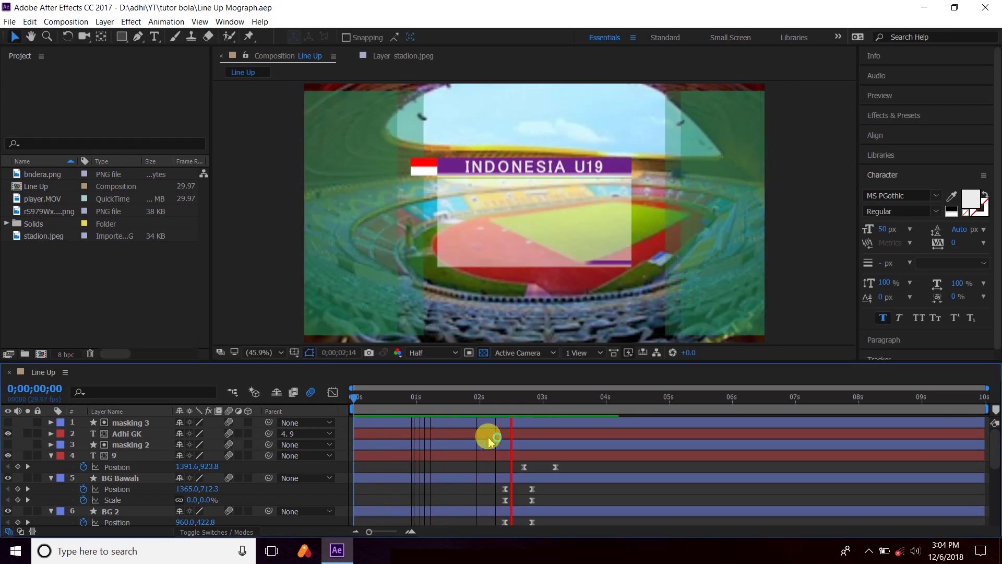
pyautogui.click(603, 400)
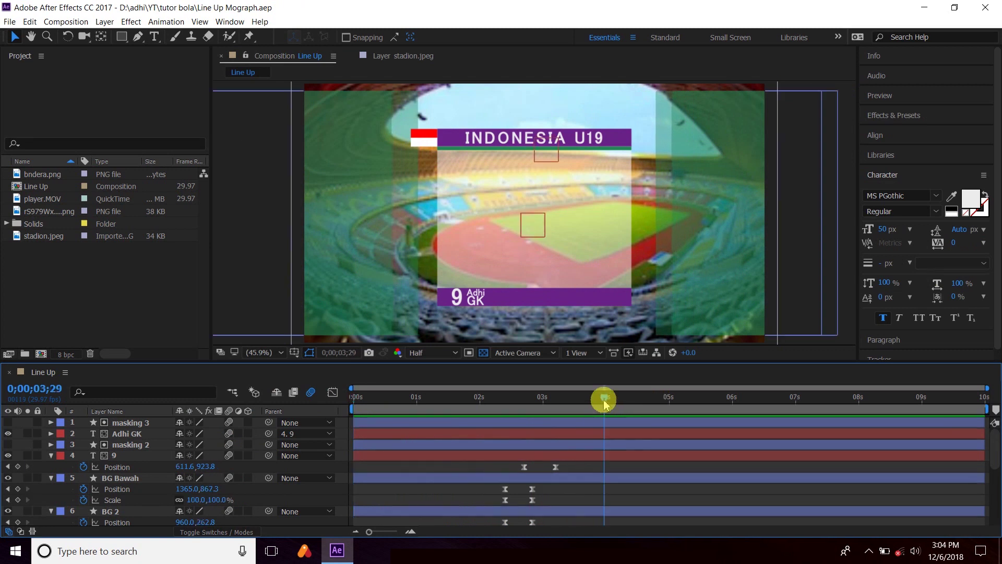
pyautogui.moveTo(604, 402); pyautogui.dragTo(350, 402)
pyautogui.press('space')
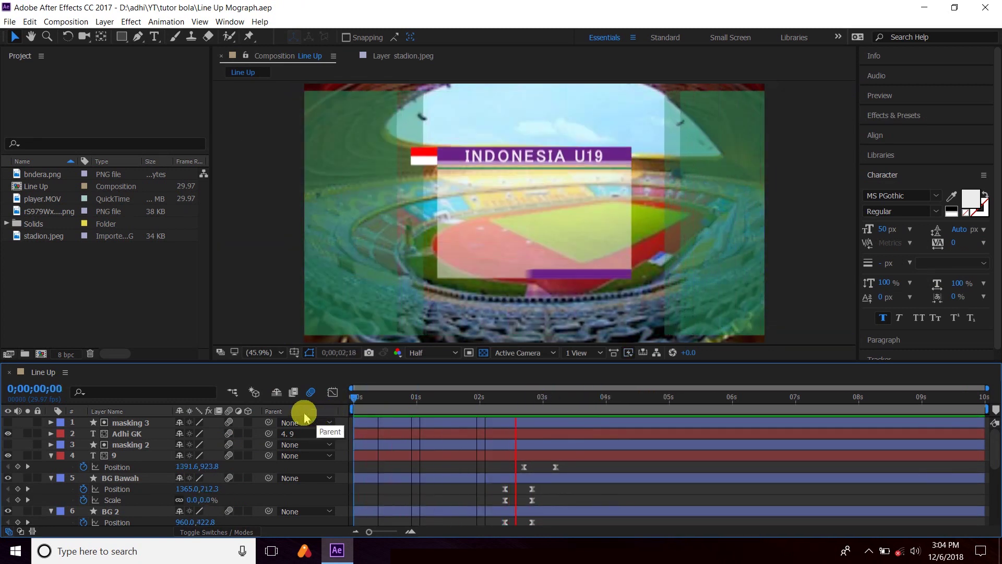
pyautogui.click(453, 399)
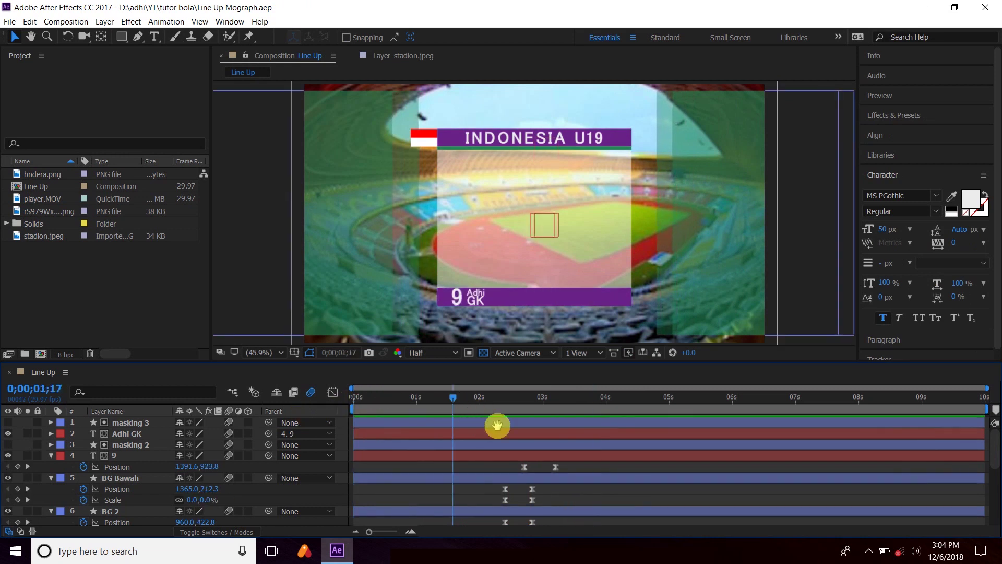
pyautogui.press('space')
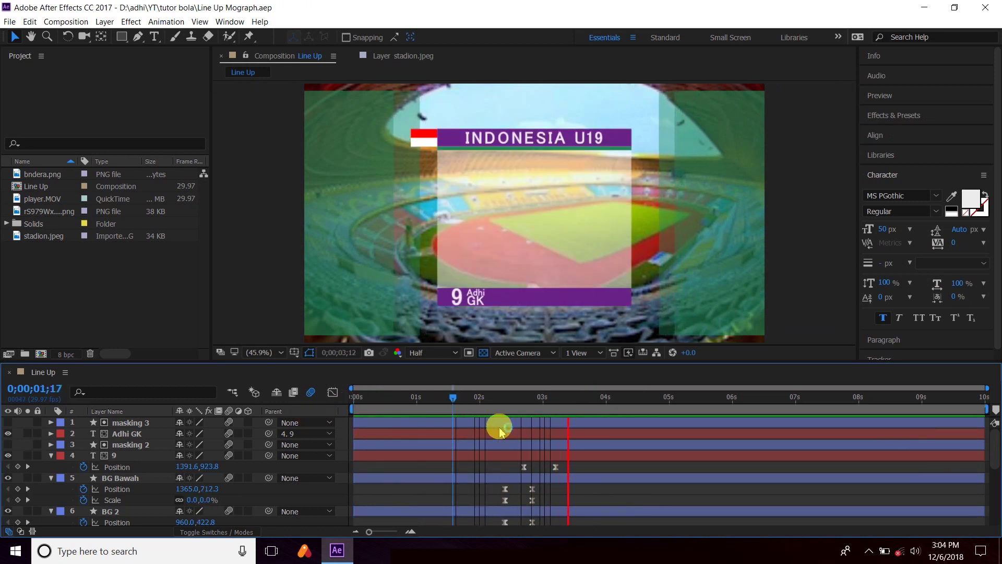
pyautogui.press('space')
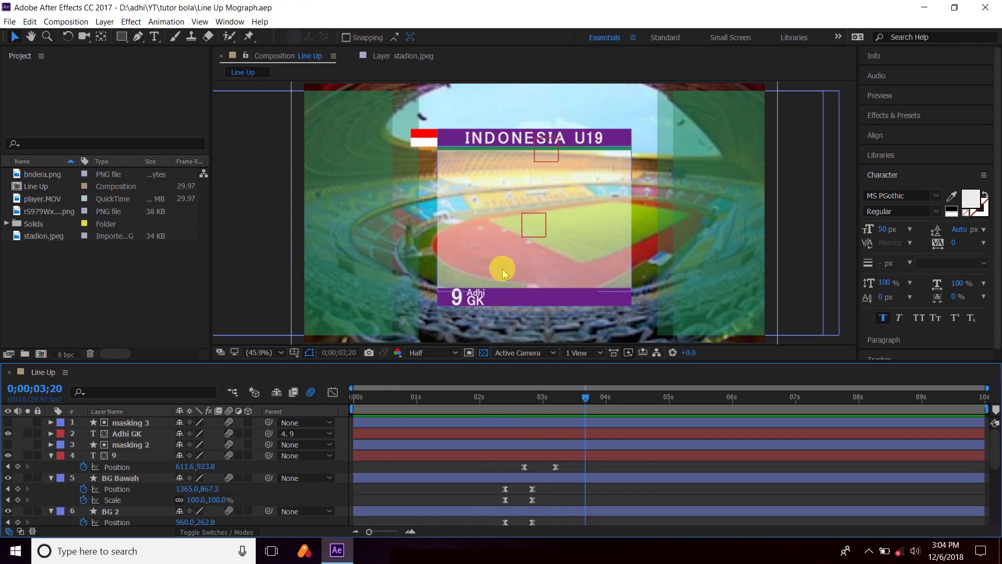
# Select Null 2, show only its Position keyframes, and preview the banner's slide-in.
pyautogui.scroll(-3, 523, 465)
pyautogui.scroll(-3, 537, 467)
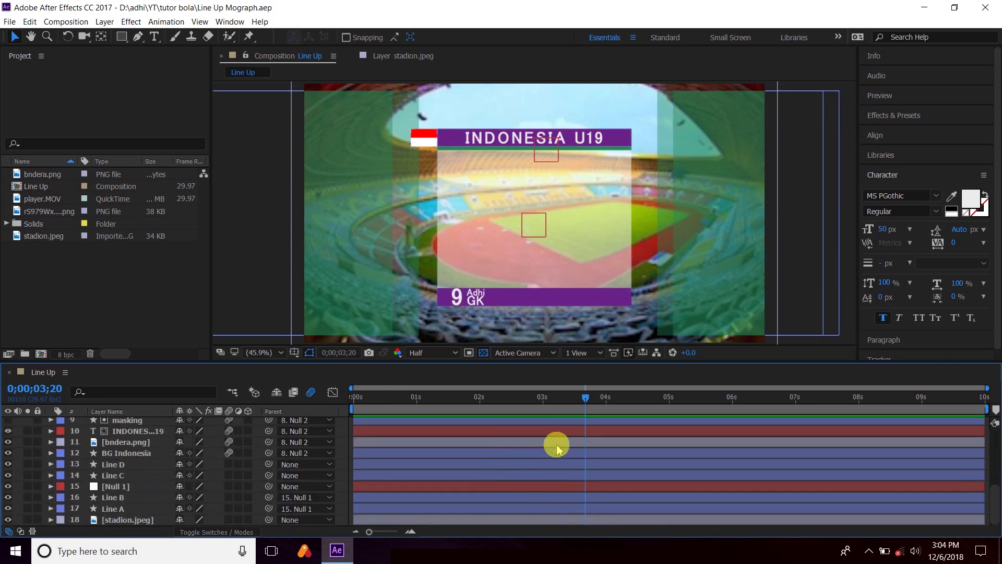
pyautogui.scroll(2, 561, 438)
pyautogui.scroll(-2, 119, 470)
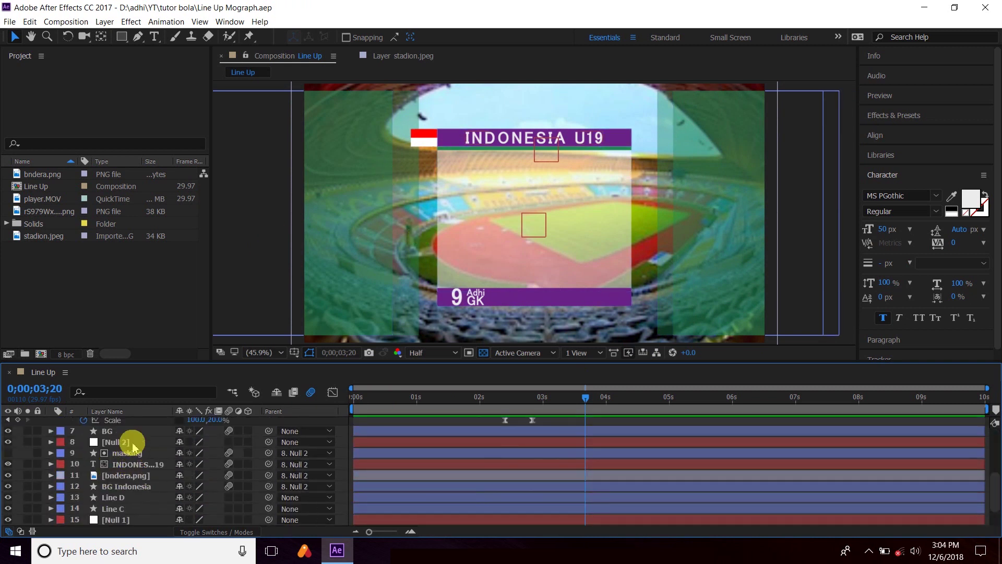
pyautogui.click(134, 447)
pyautogui.press('p')
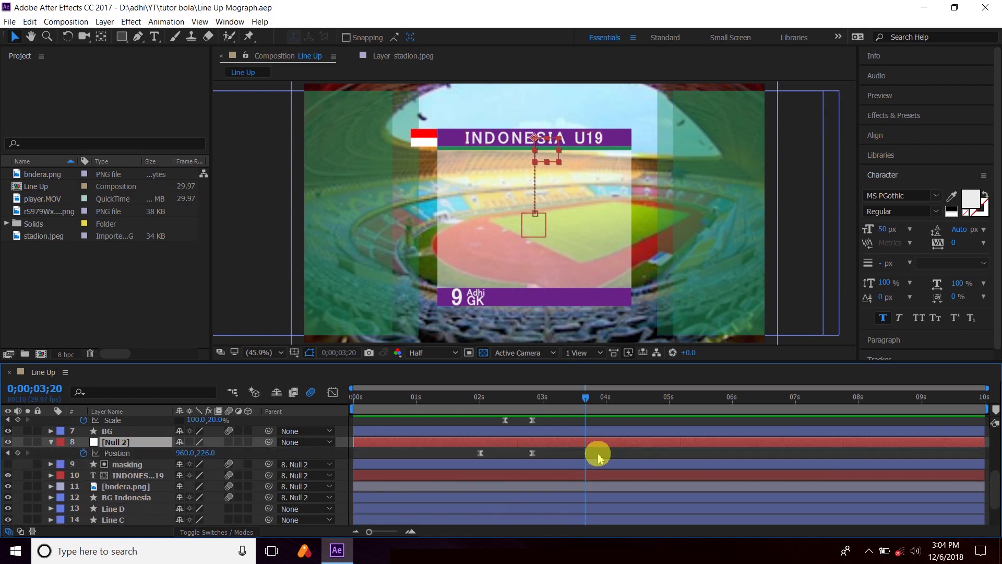
pyautogui.moveTo(585, 401)
pyautogui.mouseDown()
pyautogui.moveTo(458, 417)
pyautogui.moveTo(449, 450)
pyautogui.moveTo(461, 454)
pyautogui.moveTo(415, 447)
pyautogui.mouseUp()
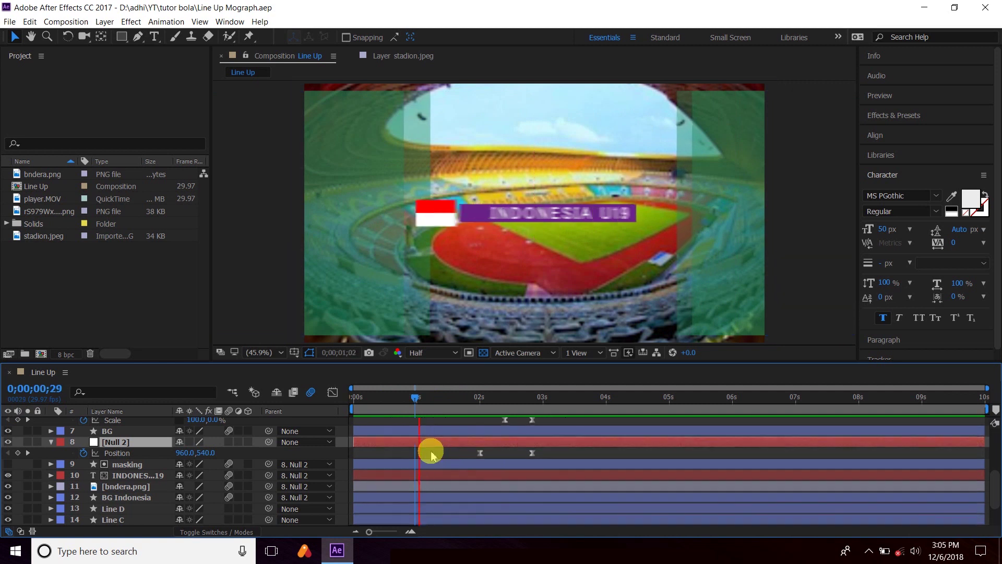
pyautogui.press('space')
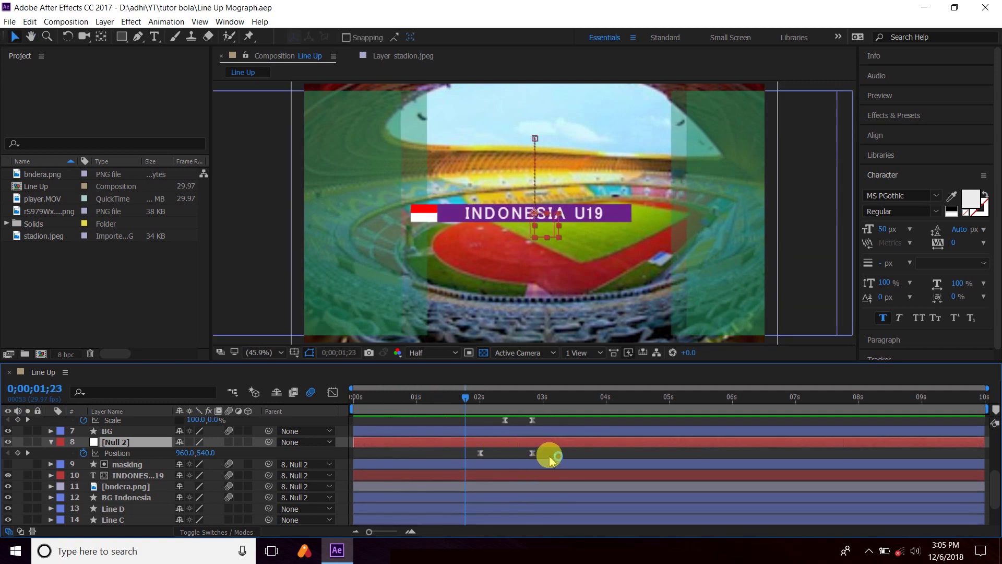
# Shift Null 2's two Position keyframes earlier to start at 0;00;01;20 and scrub to check.
pyautogui.scroll(3, 552, 457)
pyautogui.scroll(2, 552, 457)
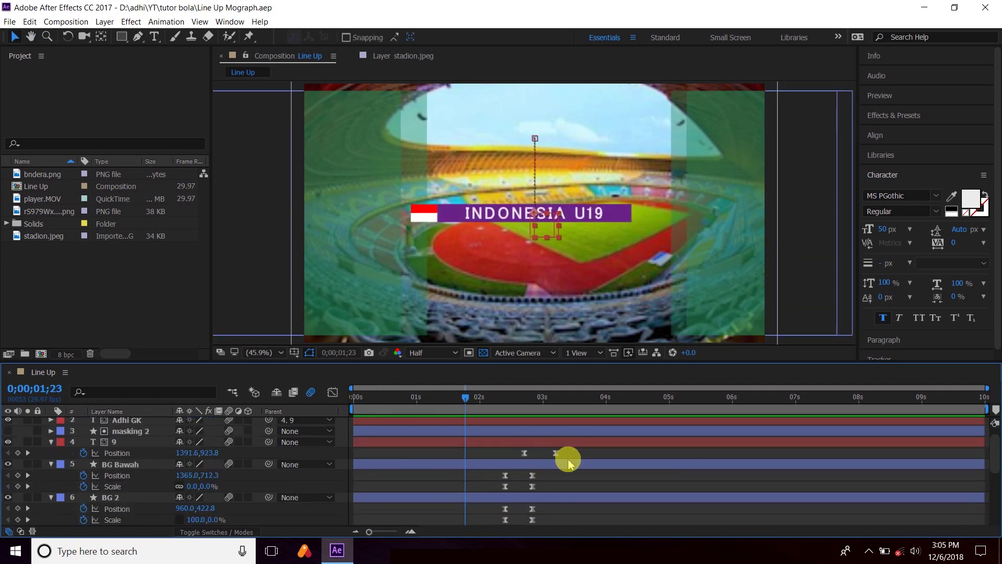
pyautogui.scroll(-5, 566, 470)
pyautogui.moveTo(554, 459); pyautogui.dragTo(474, 457)
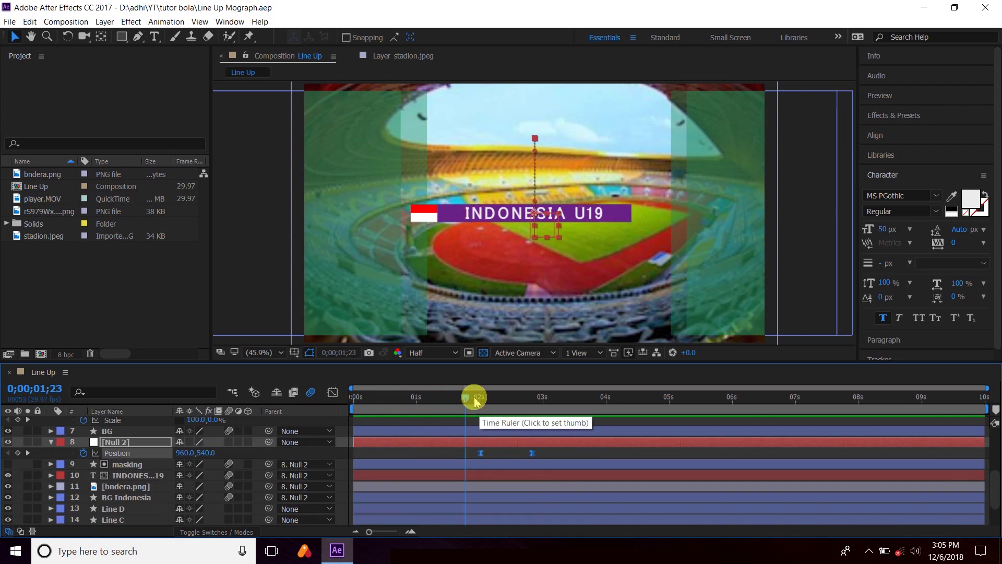
pyautogui.click(457, 398)
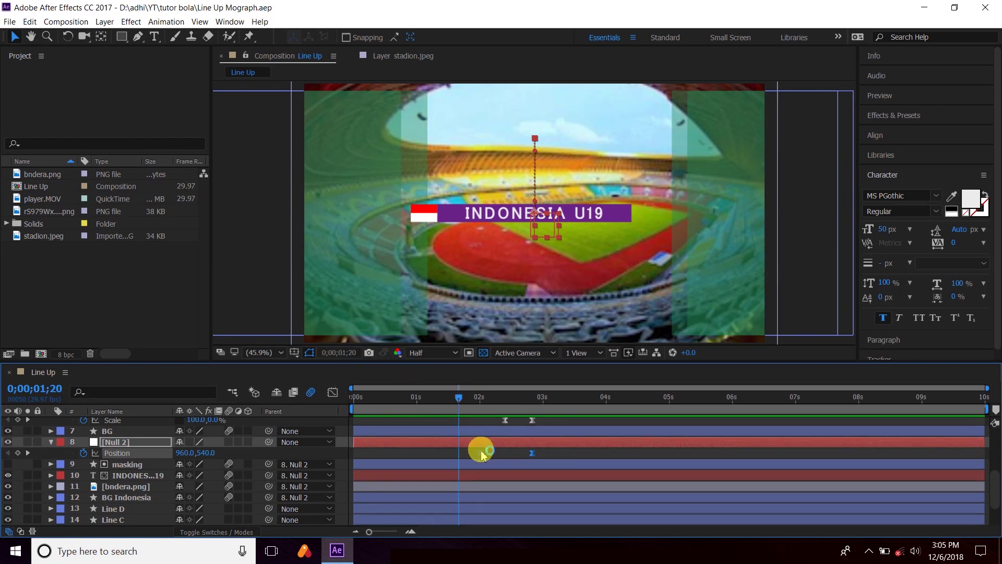
pyautogui.moveTo(481, 458); pyautogui.dragTo(462, 453)
pyautogui.click(462, 454)
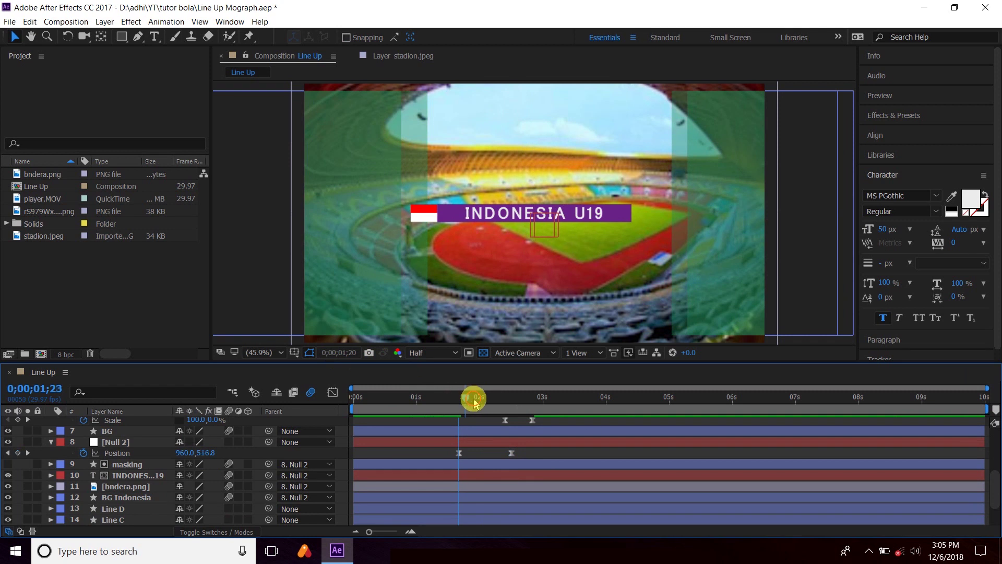
pyautogui.moveTo(474, 402)
pyautogui.mouseDown()
pyautogui.moveTo(523, 399)
pyautogui.moveTo(458, 405)
pyautogui.mouseUp()
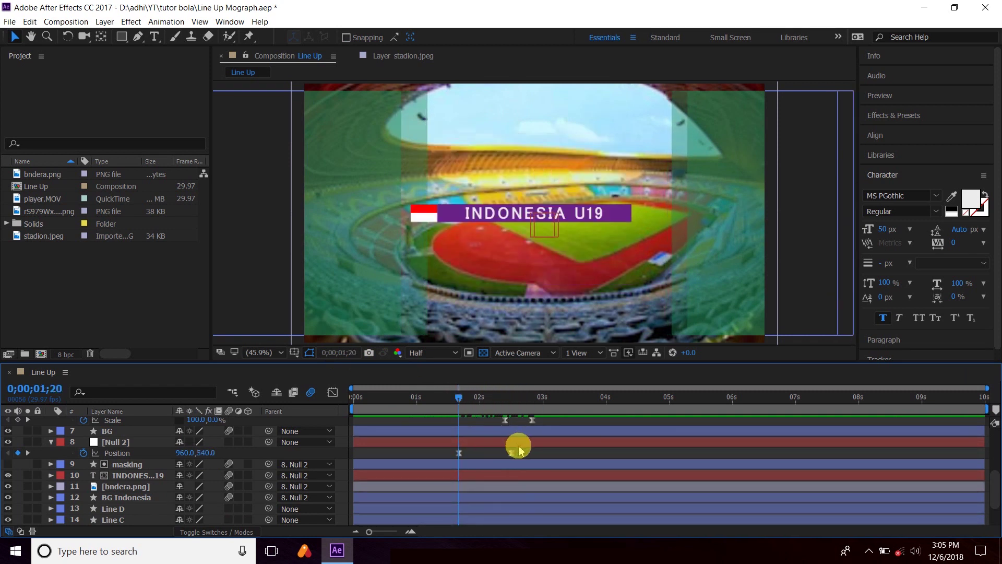
pyautogui.scroll(1, 518, 448)
pyautogui.scroll(1, 532, 457)
pyautogui.moveTo(556, 482); pyautogui.dragTo(470, 419)
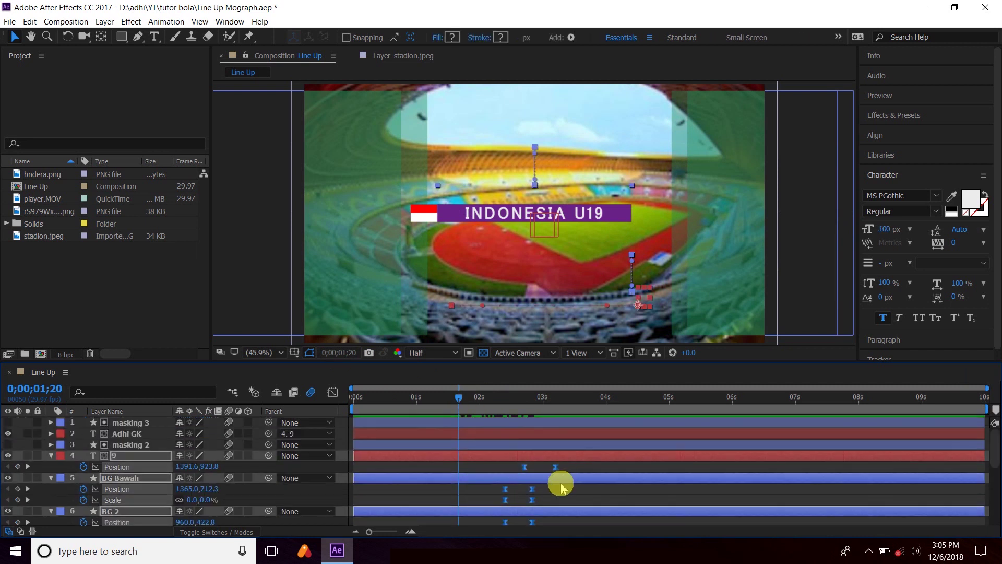
# Select the BG layer's Position and Scale keyframes.
pyautogui.scroll(-3, 561, 487)
pyautogui.click(547, 462)
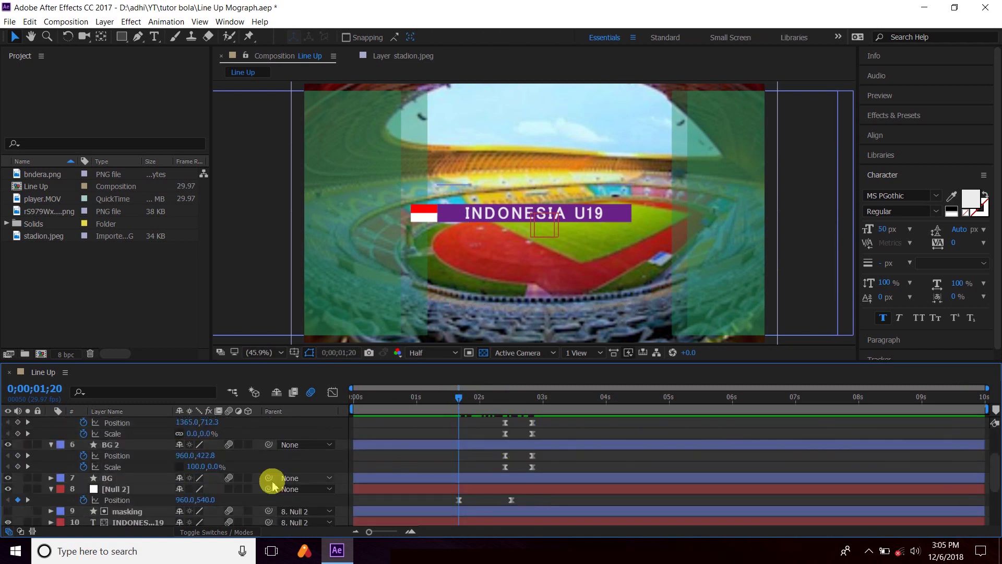
pyautogui.click(491, 481)
pyautogui.scroll(3, 554, 468)
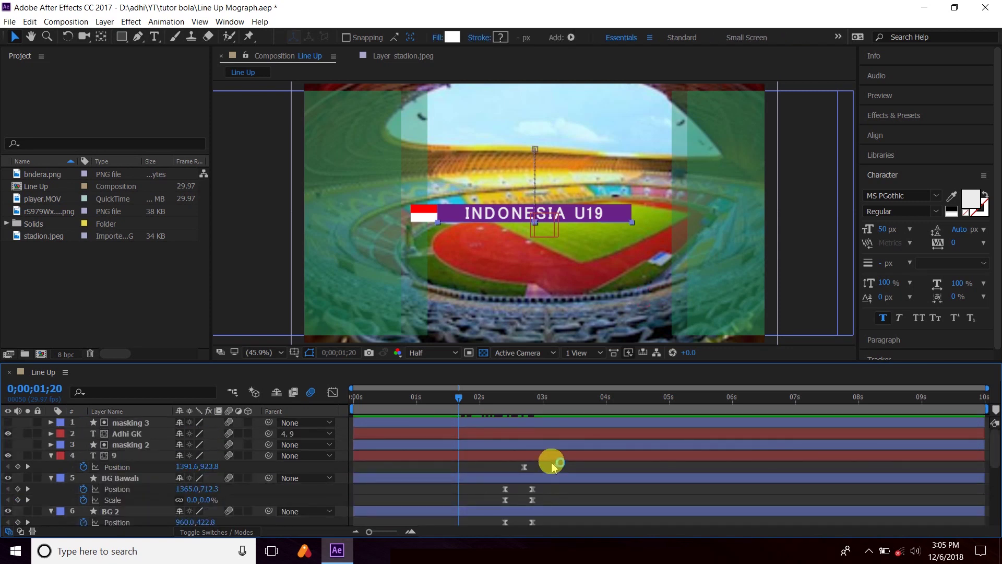
pyautogui.hotkey('ctrl', 'a')
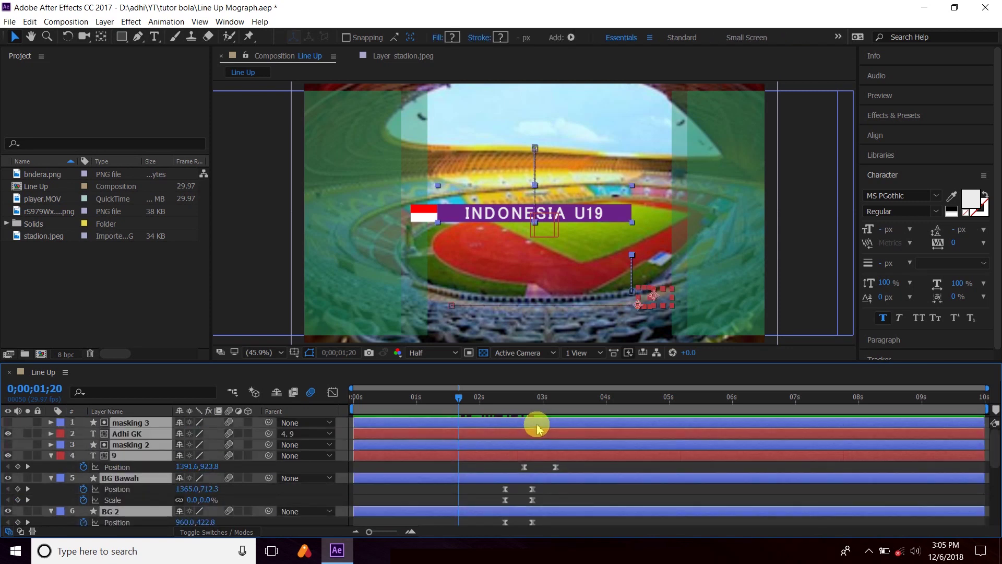
pyautogui.scroll(-2, 537, 428)
pyautogui.scroll(-2, 577, 440)
pyautogui.click(592, 443)
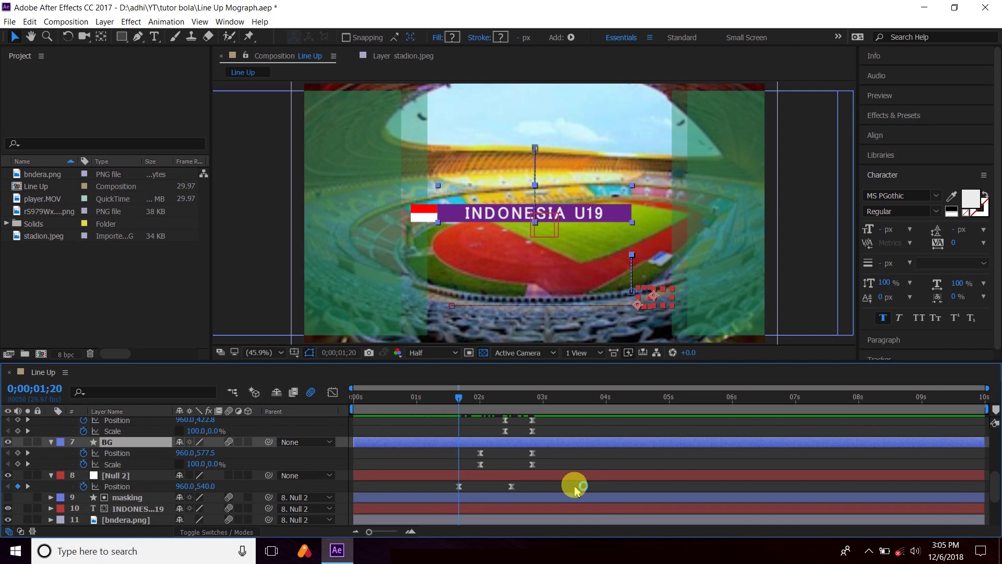
pyautogui.moveTo(559, 467); pyautogui.dragTo(436, 448)
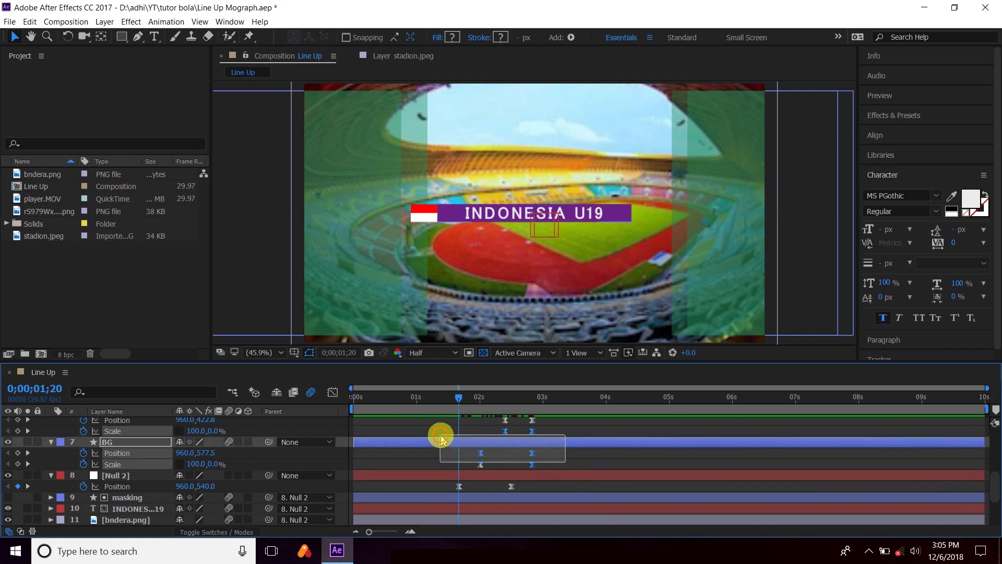
# Add BG 2, masking 2 and 9 keyframes, shift them to the playhead, then undo the shift.
pyautogui.scroll(1, 616, 443)
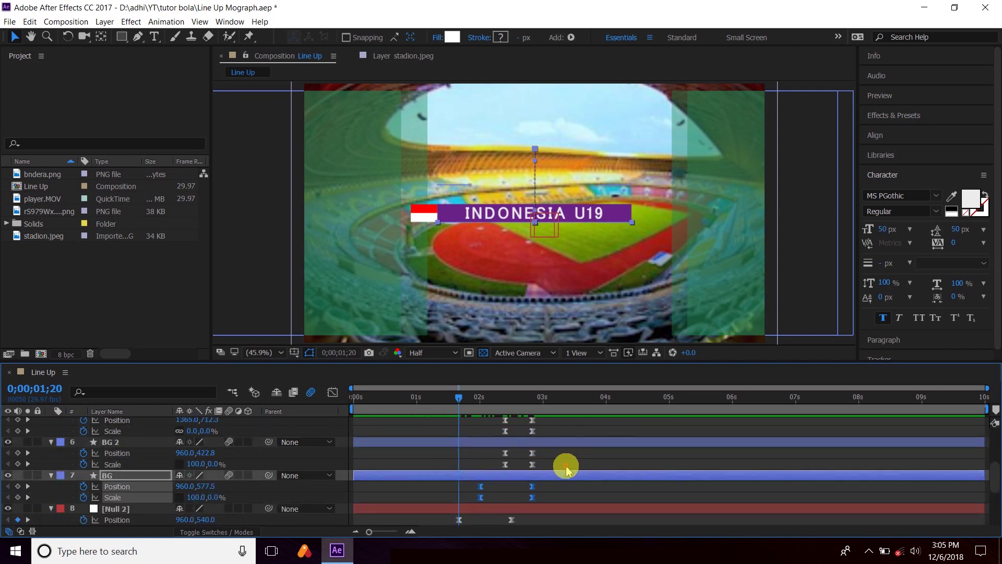
pyautogui.moveTo(552, 471)
pyautogui.mouseDown()
pyautogui.moveTo(464, 442)
pyautogui.moveTo(551, 415)
pyautogui.mouseUp()
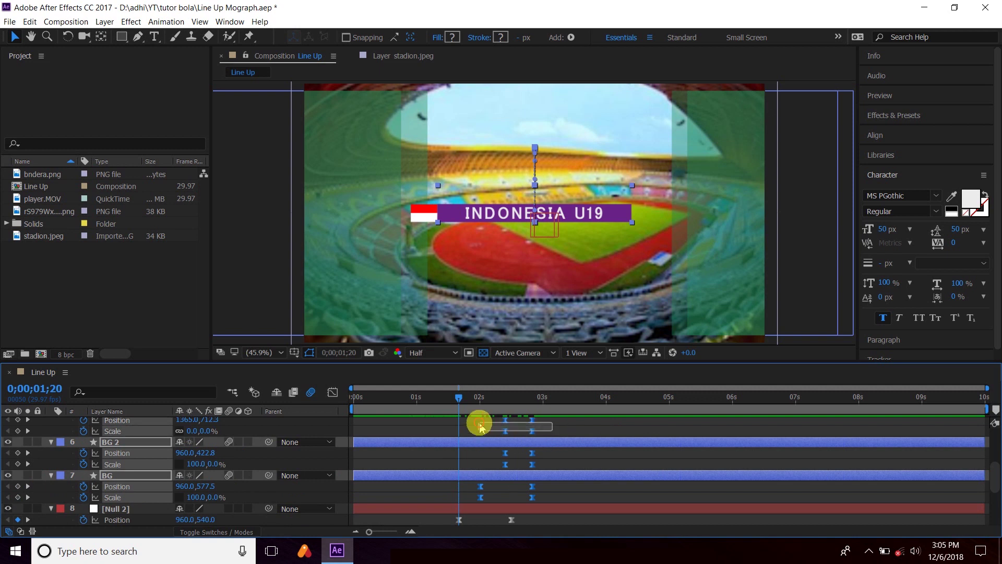
pyautogui.scroll(1, 539, 458)
pyautogui.moveTo(587, 470)
pyautogui.mouseDown()
pyautogui.moveTo(516, 451)
pyautogui.moveTo(525, 448)
pyautogui.mouseUp()
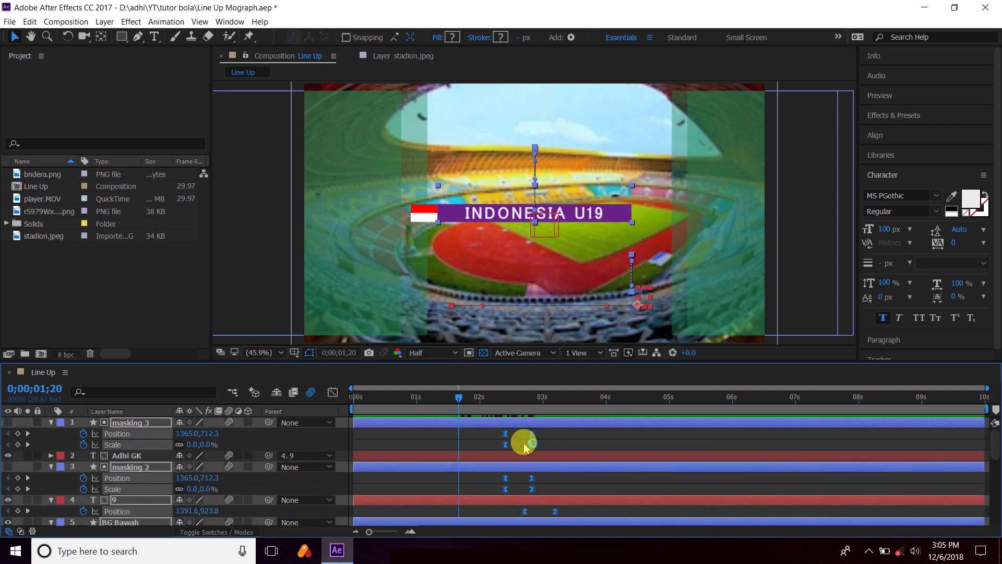
pyautogui.scroll(-2, 534, 449)
pyautogui.scroll(-2, 537, 462)
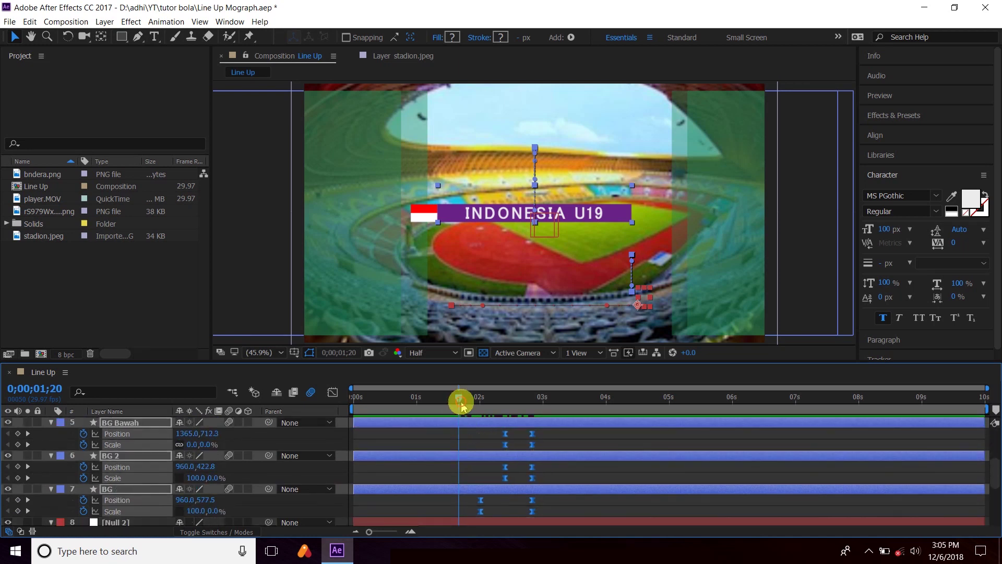
pyautogui.moveTo(461, 404); pyautogui.dragTo(487, 411)
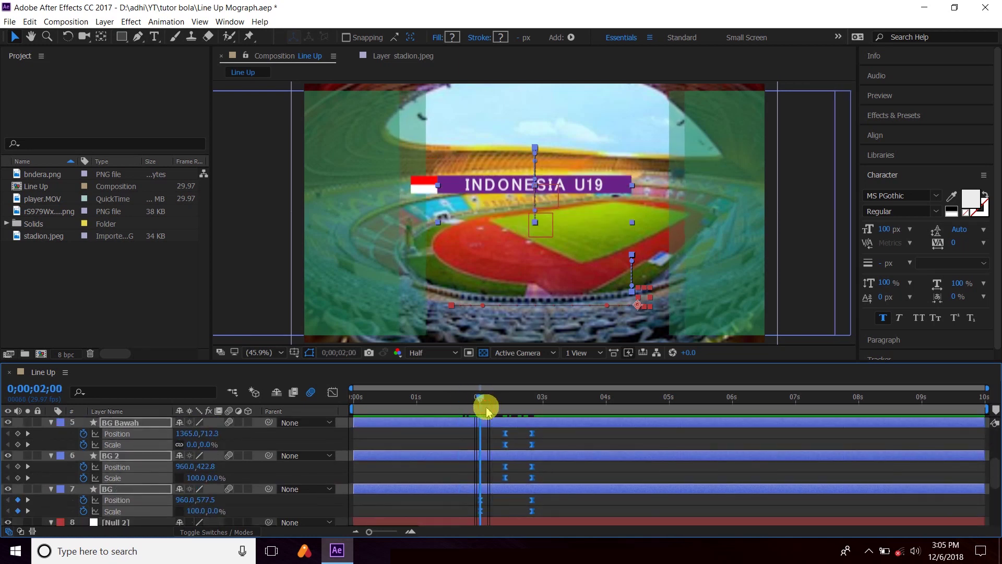
pyautogui.click(510, 479)
pyautogui.moveTo(506, 481); pyautogui.dragTo(488, 480)
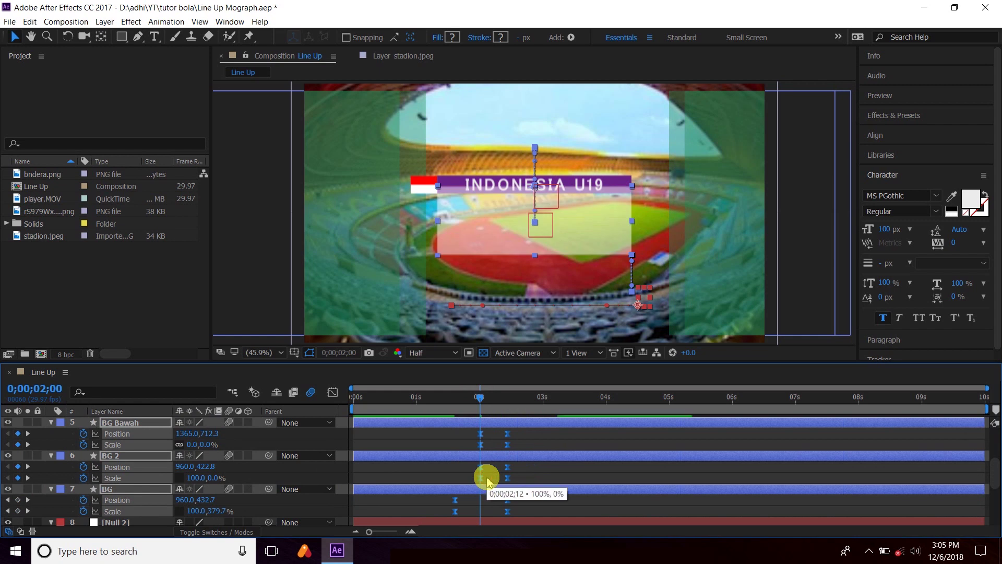
pyautogui.hotkey('ctrl', 'z')
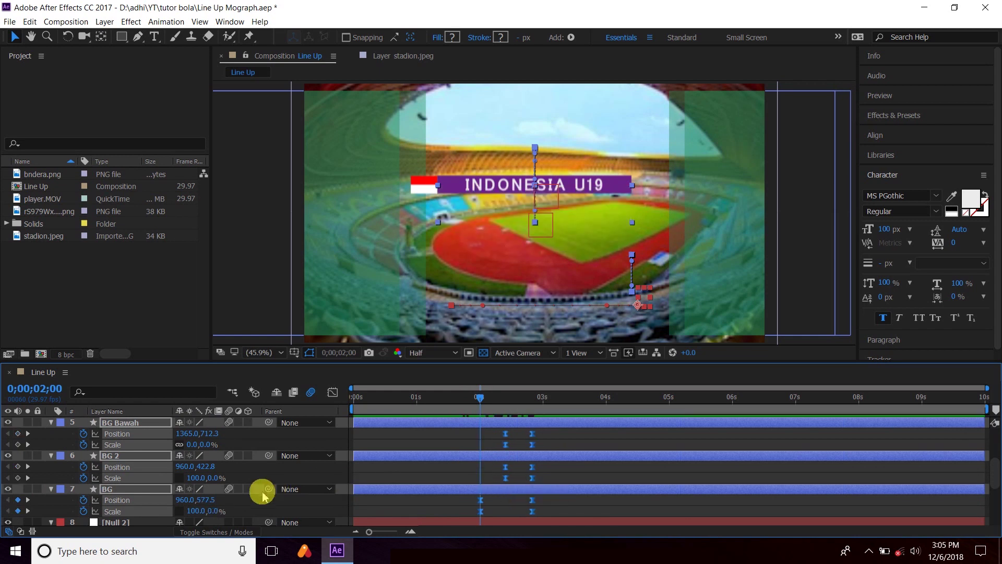
# Move the BG and BG 2 keyframes so BG's first keyframe starts at 0;00;01;20.
pyautogui.scroll(-1, 381, 500)
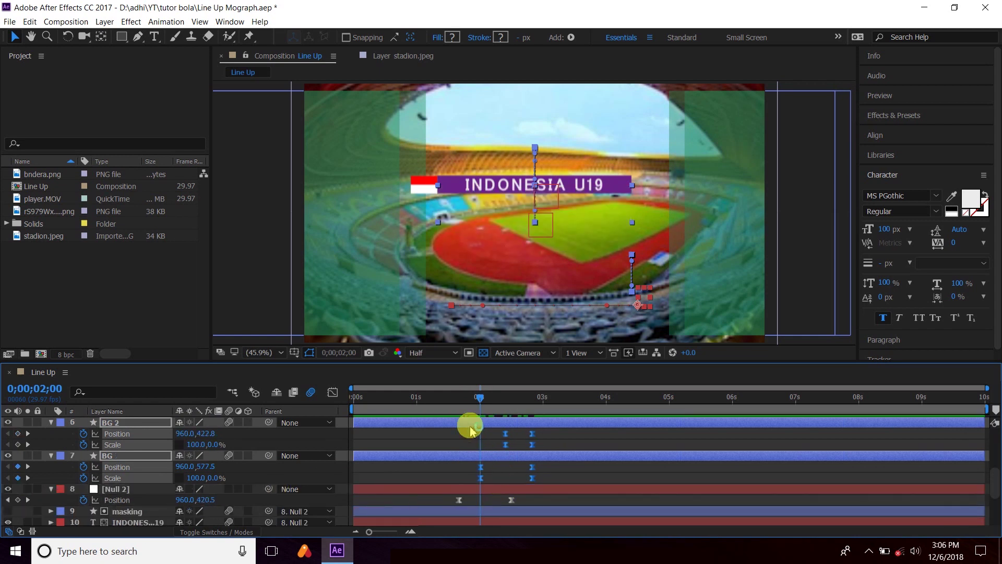
pyautogui.moveTo(477, 402); pyautogui.dragTo(459, 403)
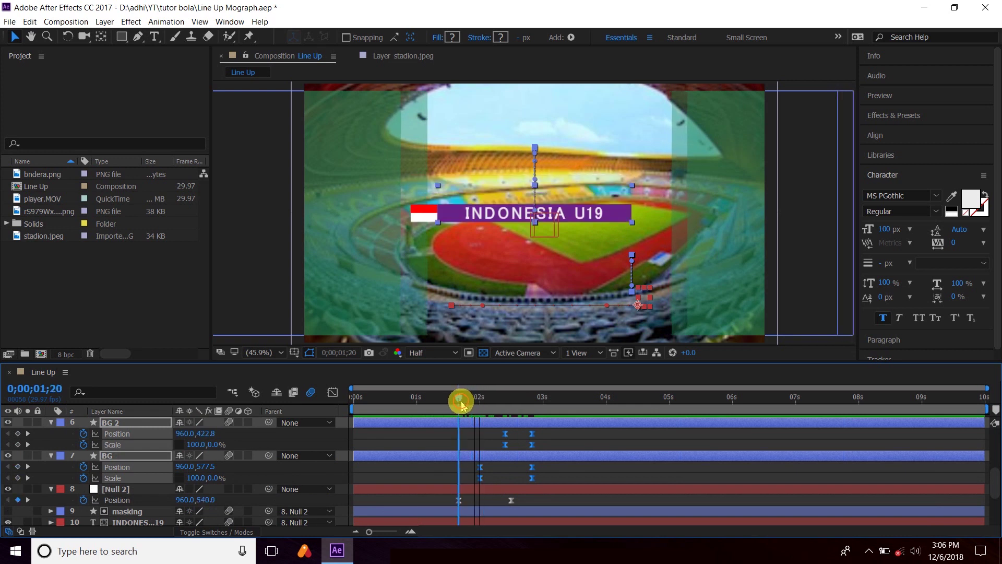
pyautogui.moveTo(480, 478); pyautogui.dragTo(459, 478)
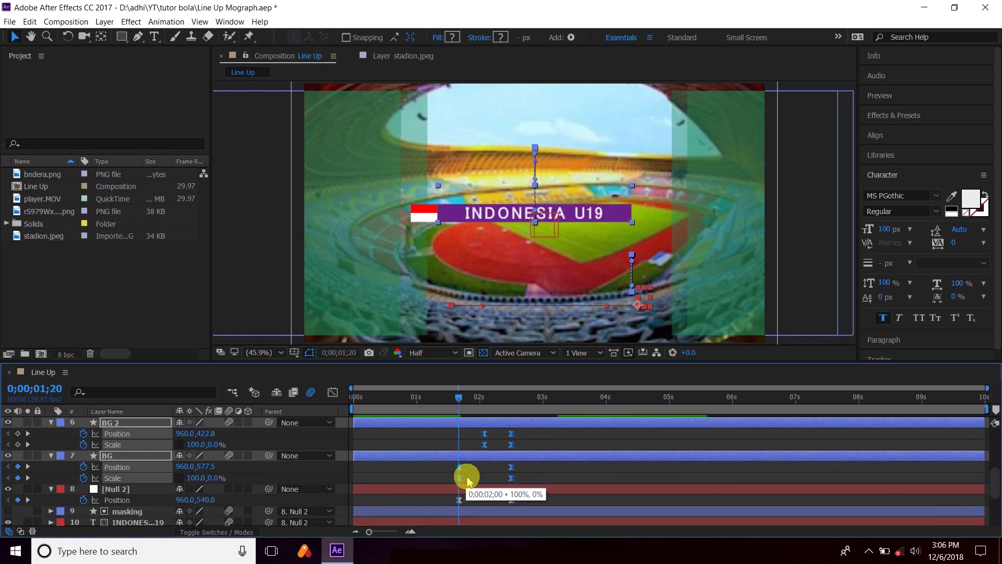
pyautogui.click(476, 476)
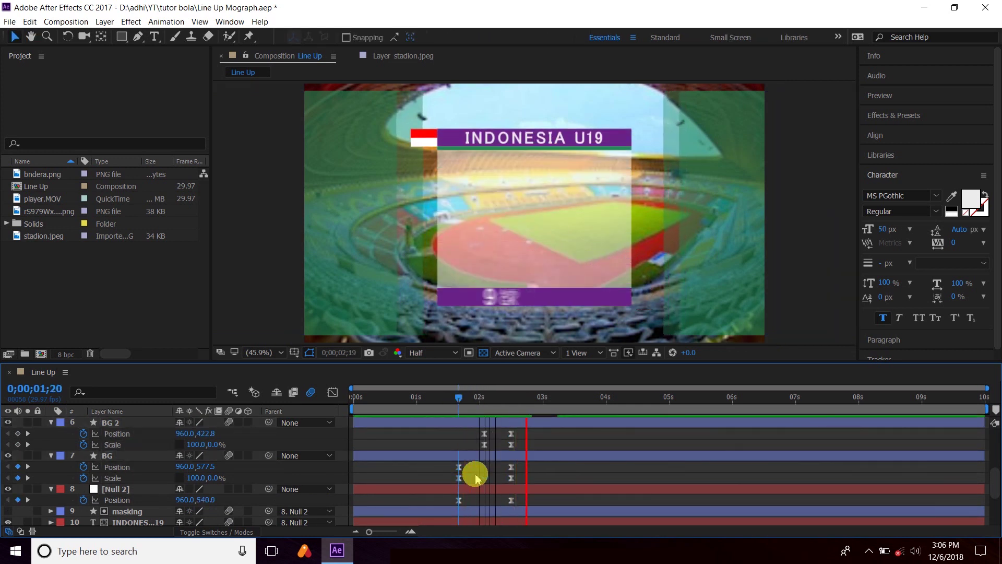
# Preview the box animation and park the playhead around 2 seconds.
pyautogui.click(542, 399)
pyautogui.moveTo(537, 401); pyautogui.dragTo(455, 412)
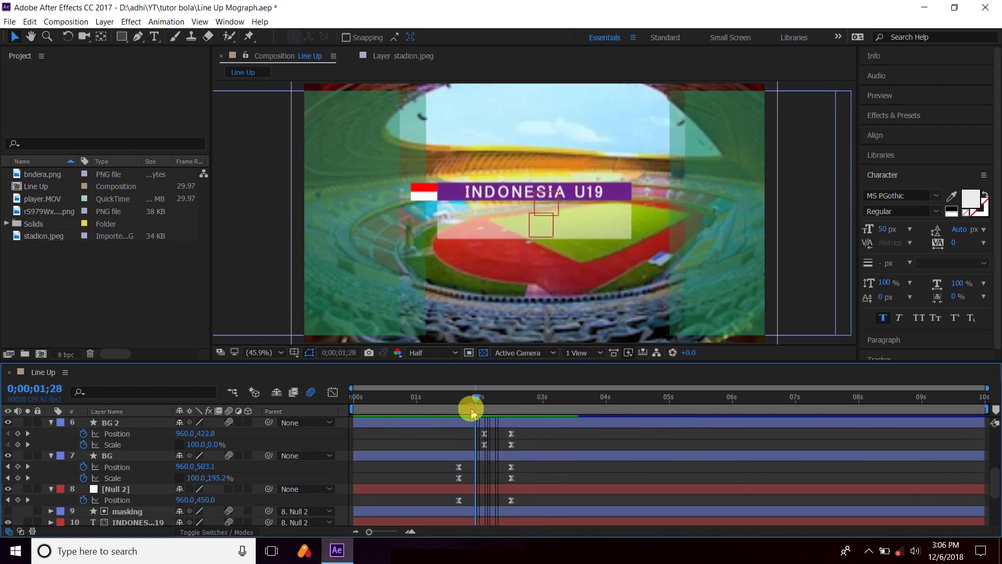
pyautogui.press('space')
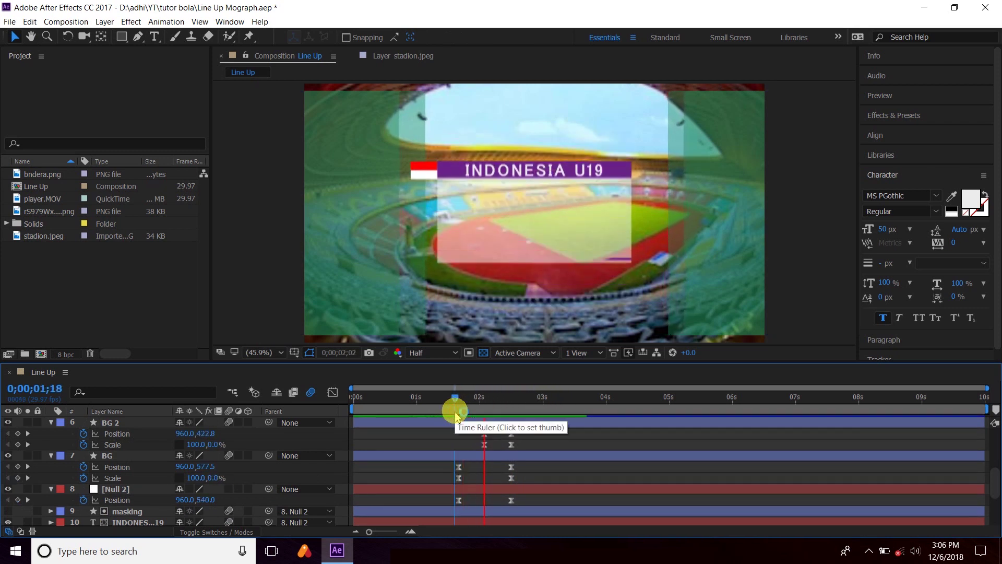
pyautogui.press('space')
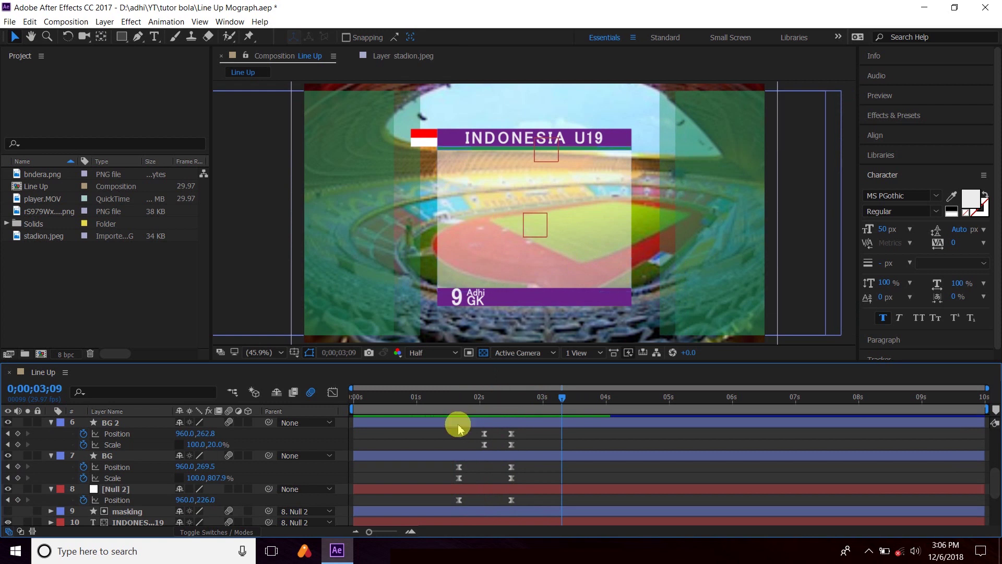
pyautogui.moveTo(457, 406)
pyautogui.mouseDown()
pyautogui.moveTo(510, 408)
pyautogui.moveTo(490, 402)
pyautogui.mouseUp()
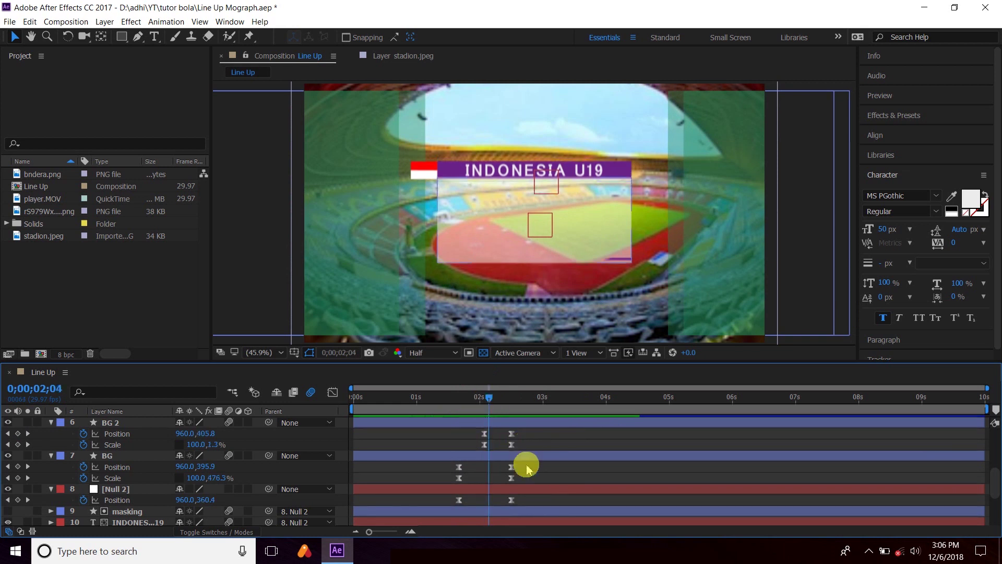
# Move the end keyframes of BG 2, BG, BG Bawah and masking 2 earlier to 0;00;02;15.
pyautogui.moveTo(524, 471); pyautogui.dragTo(510, 503)
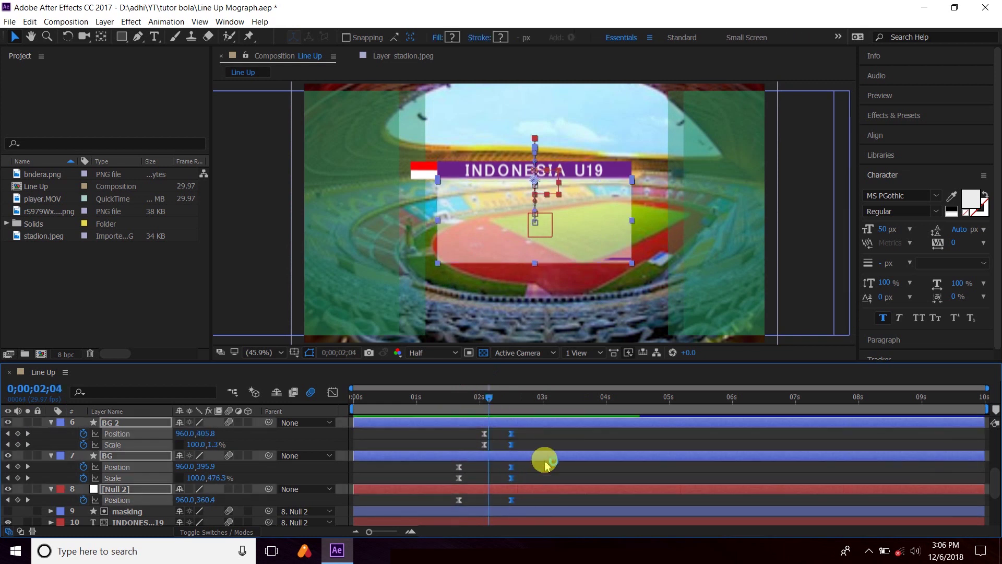
pyautogui.moveTo(526, 439); pyautogui.dragTo(505, 448)
pyautogui.scroll(3, 541, 444)
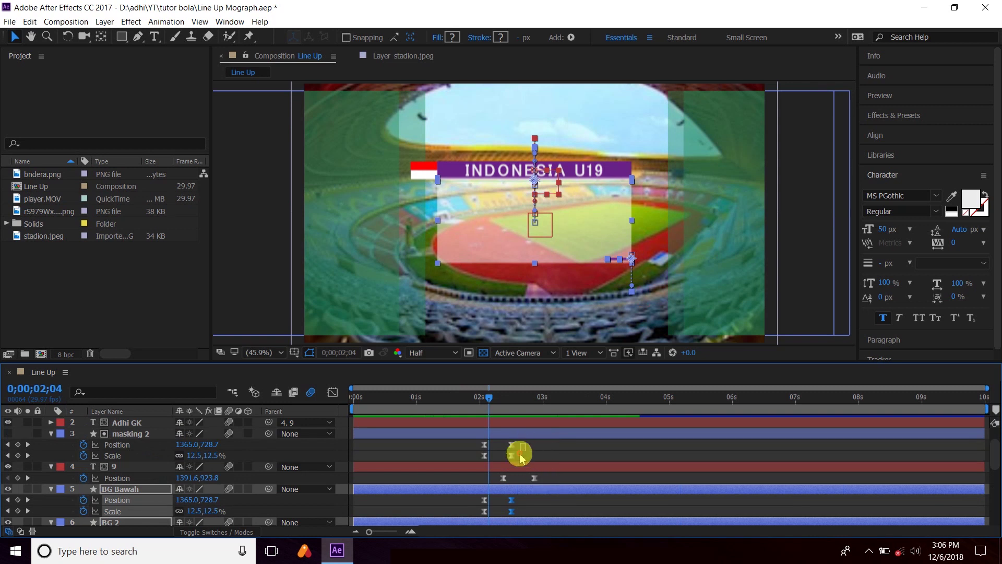
pyautogui.moveTo(521, 459); pyautogui.dragTo(530, 463)
pyautogui.scroll(-3, 557, 483)
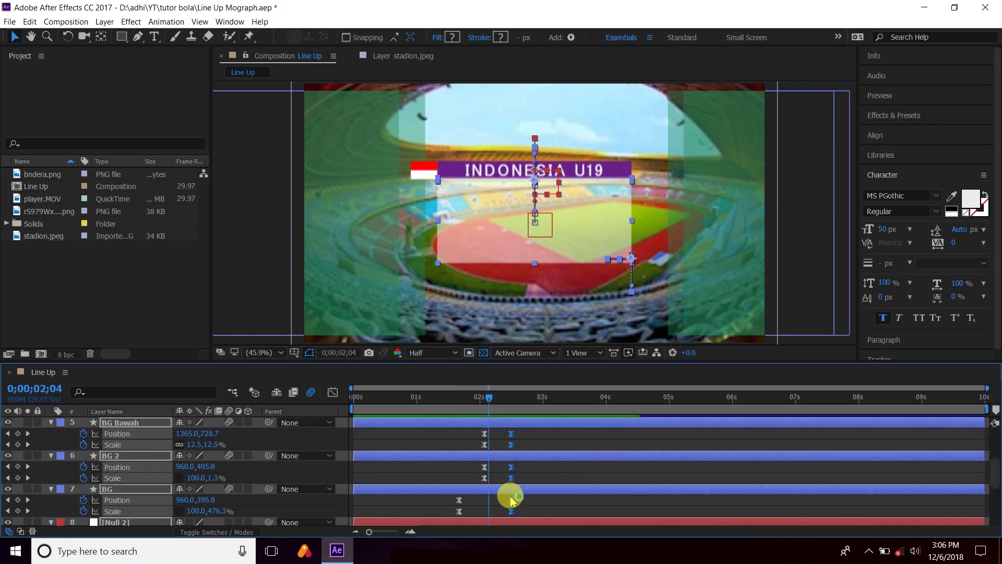
pyautogui.moveTo(503, 504); pyautogui.dragTo(495, 506)
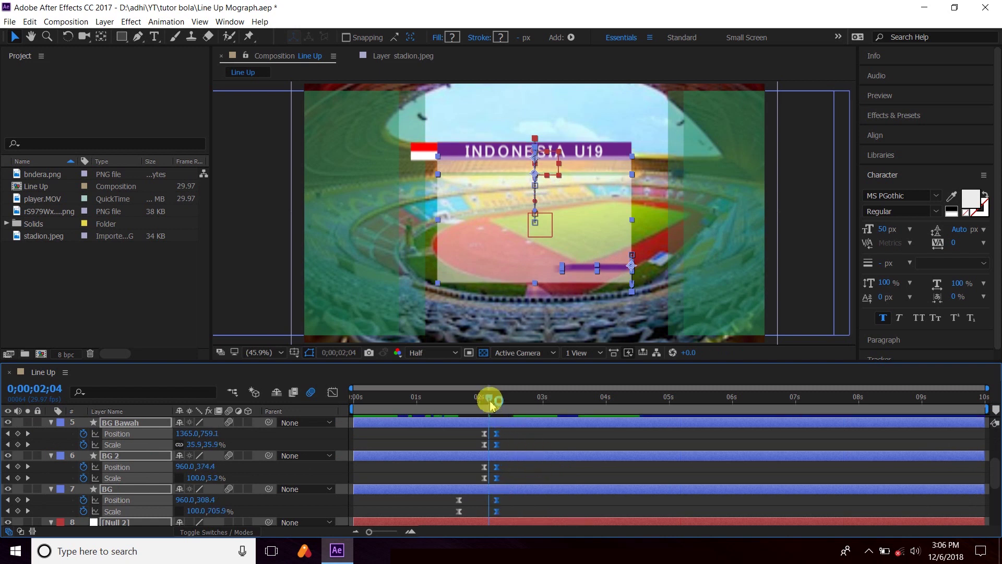
# Preview the retimed boxes from just before 1;24.
pyautogui.moveTo(490, 406); pyautogui.dragTo(478, 406)
pyautogui.press('space')
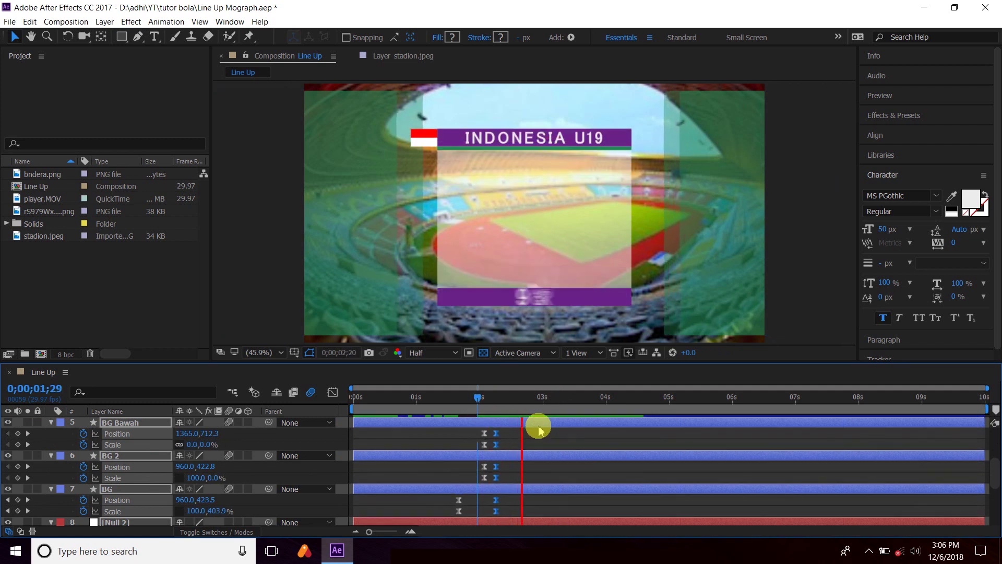
pyautogui.press('space')
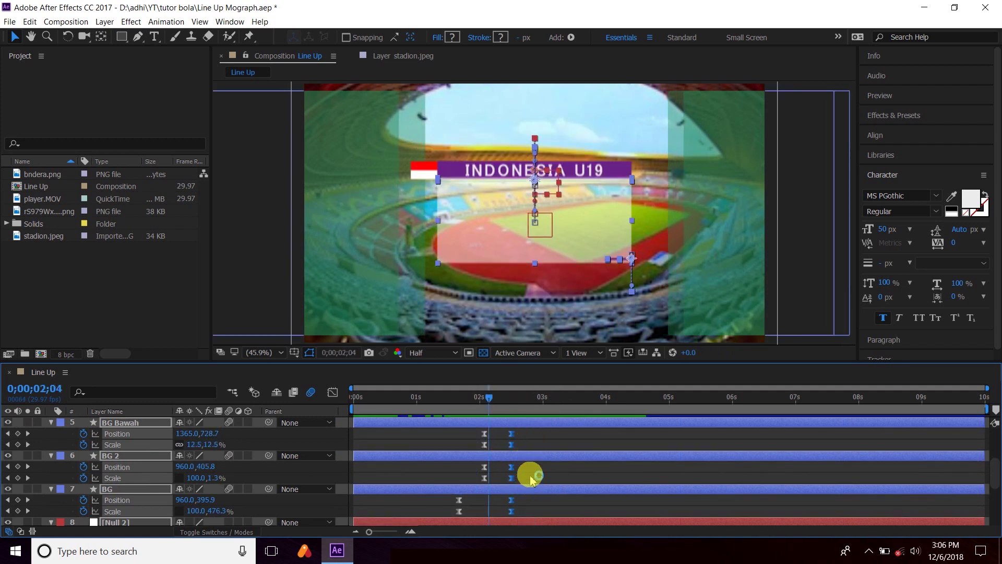
pyautogui.click(531, 479)
pyautogui.moveTo(489, 403); pyautogui.dragTo(471, 403)
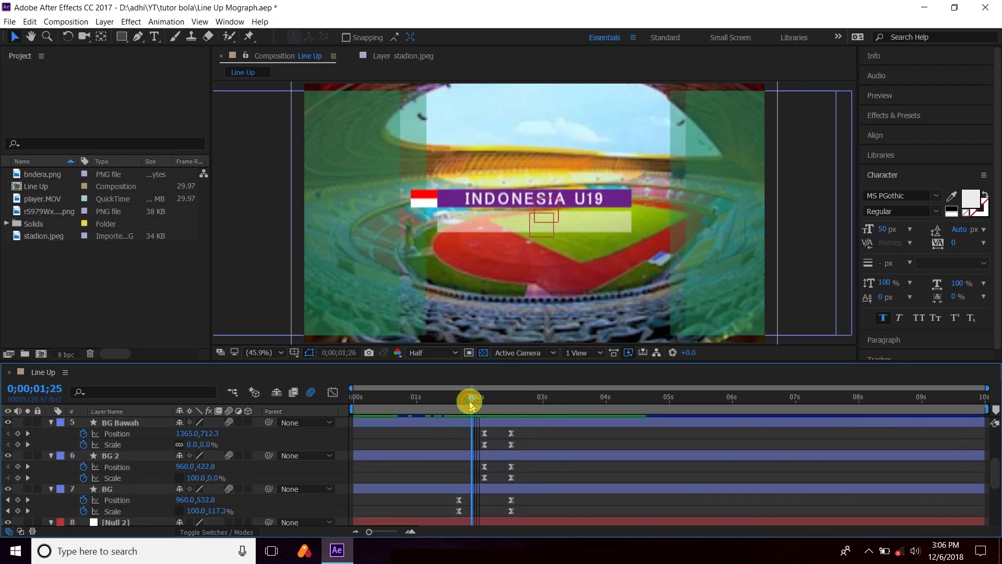
pyautogui.press('space')
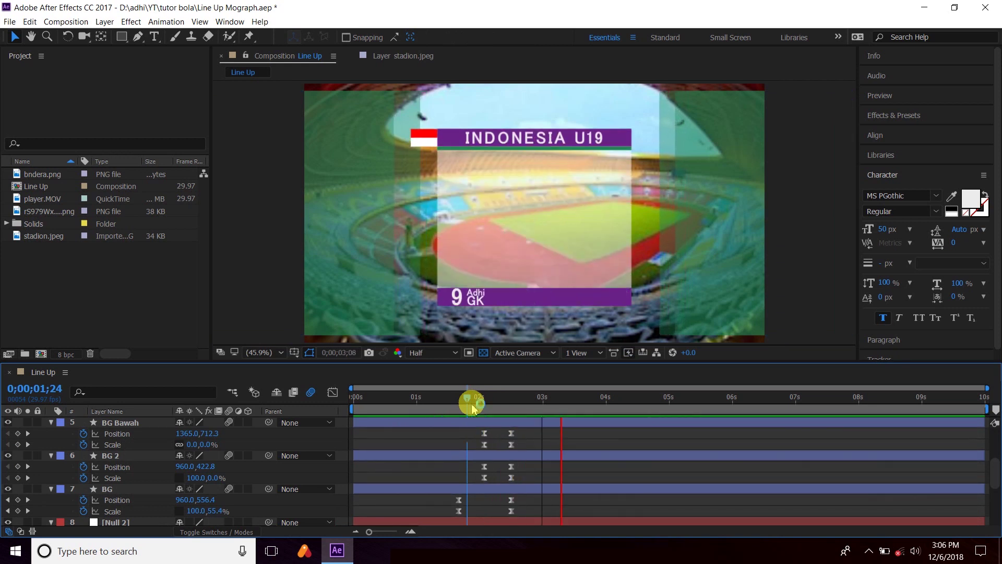
pyautogui.click(521, 251)
# Nudge BG's Position and Scale end keyframes later to 0;00;02;15 and preview.
pyautogui.scroll(-1, 539, 416)
pyautogui.click(530, 455)
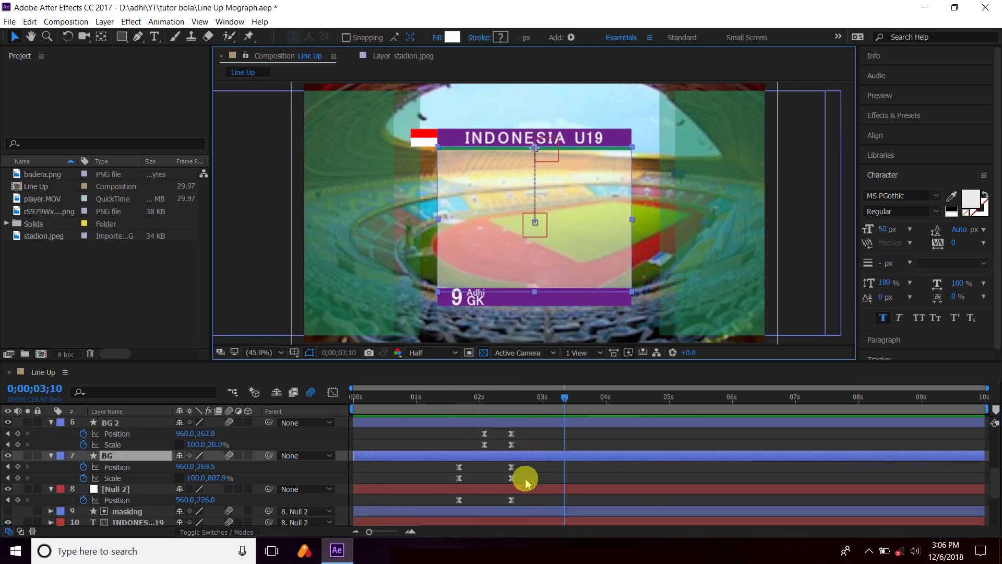
pyautogui.moveTo(518, 462); pyautogui.dragTo(504, 481)
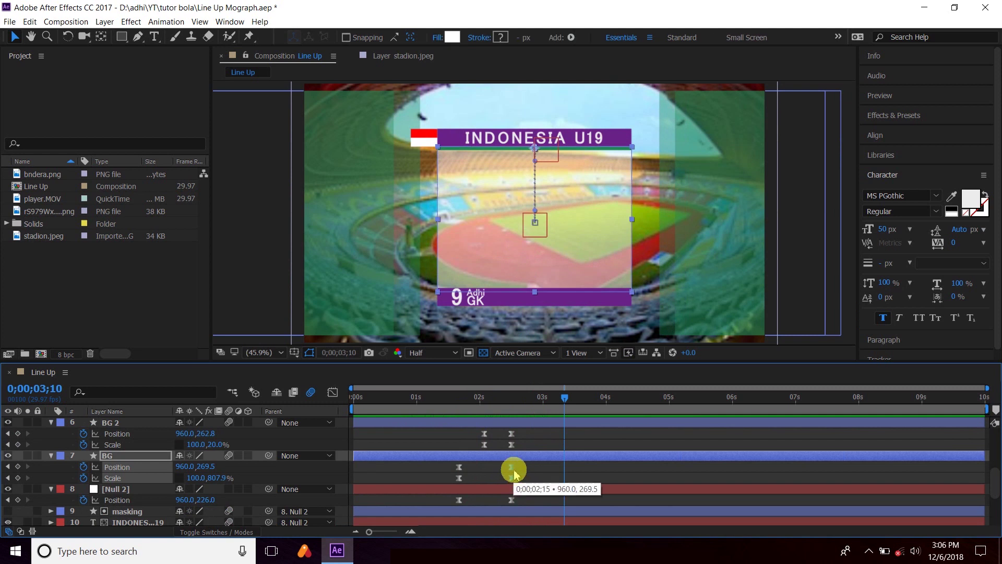
pyautogui.moveTo(514, 474); pyautogui.dragTo(493, 473)
pyautogui.click(454, 410)
pyautogui.press('space')
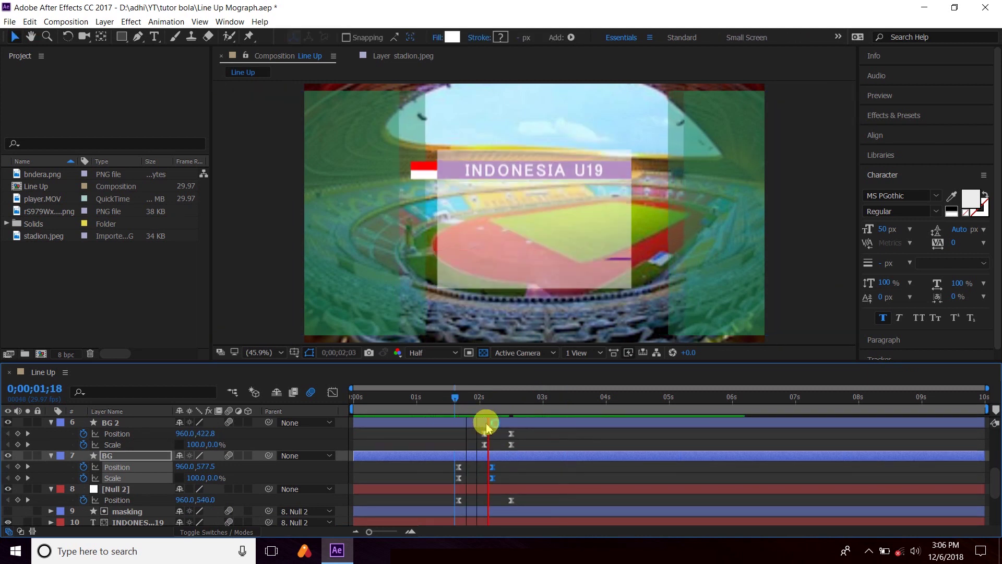
pyautogui.moveTo(492, 467); pyautogui.dragTo(514, 461)
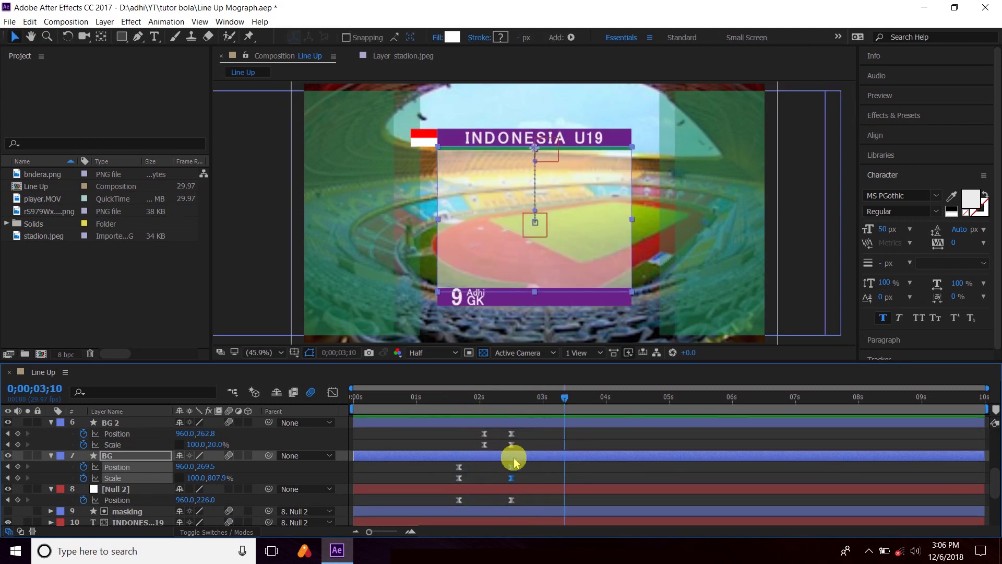
pyautogui.click(529, 475)
pyautogui.moveTo(529, 399)
pyautogui.mouseDown()
pyautogui.moveTo(446, 410)
pyautogui.moveTo(458, 429)
pyautogui.mouseUp()
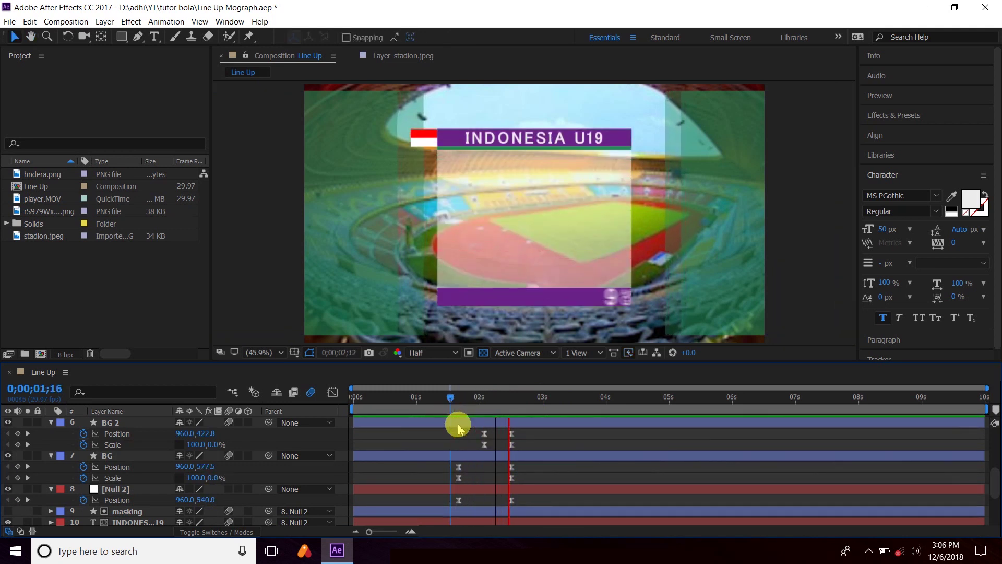
pyautogui.press('space')
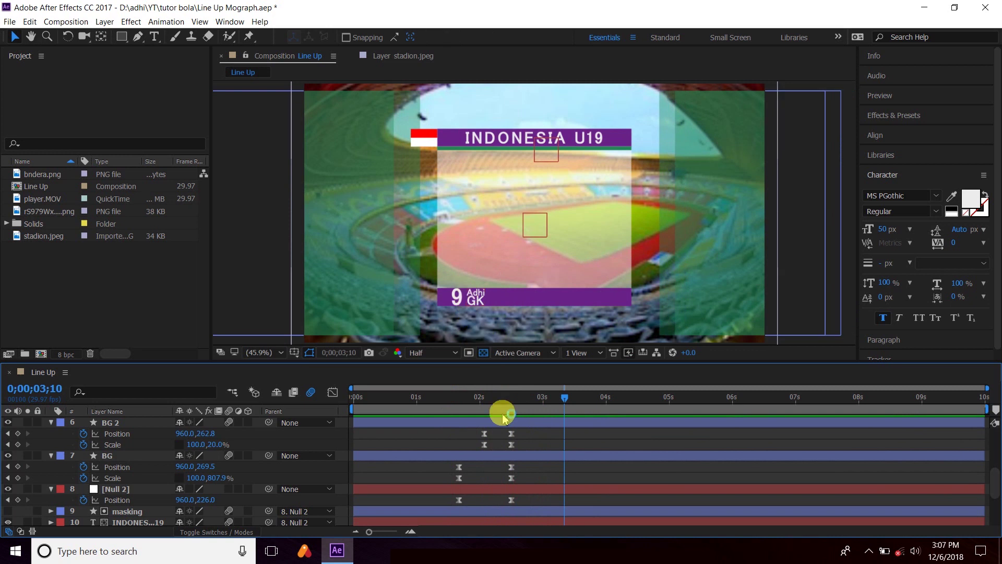
# Retime the 9 layer's Position keyframes earlier and preview from 0;00;02;00.
pyautogui.scroll(2, 517, 436)
pyautogui.scroll(3, 527, 446)
pyautogui.click(534, 467)
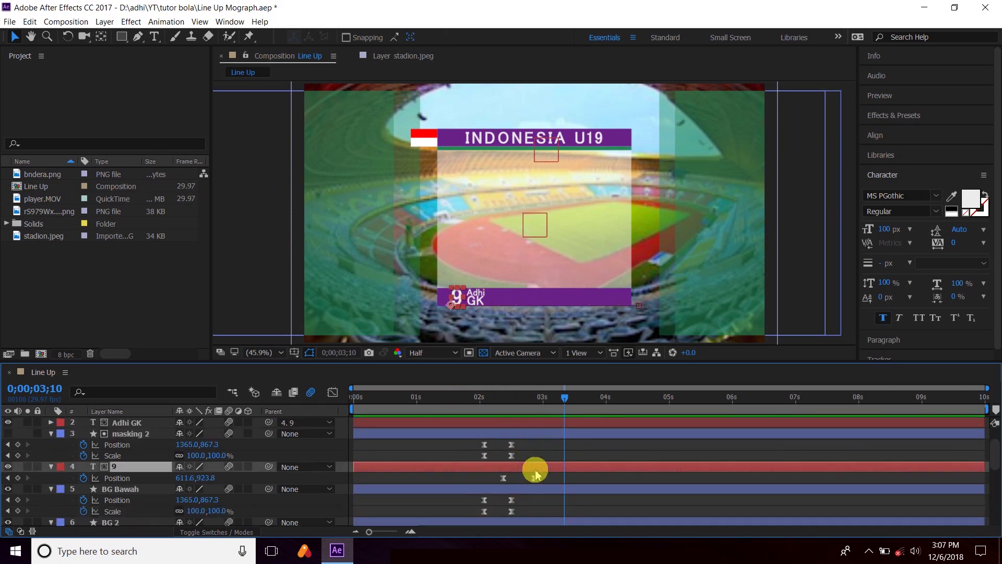
pyautogui.moveTo(549, 479); pyautogui.dragTo(482, 486)
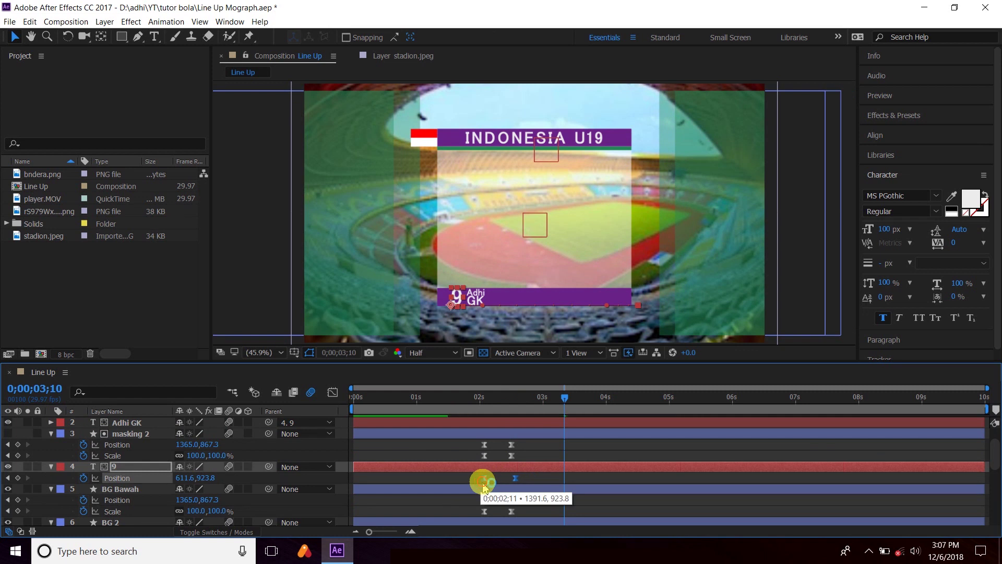
pyautogui.click(482, 401)
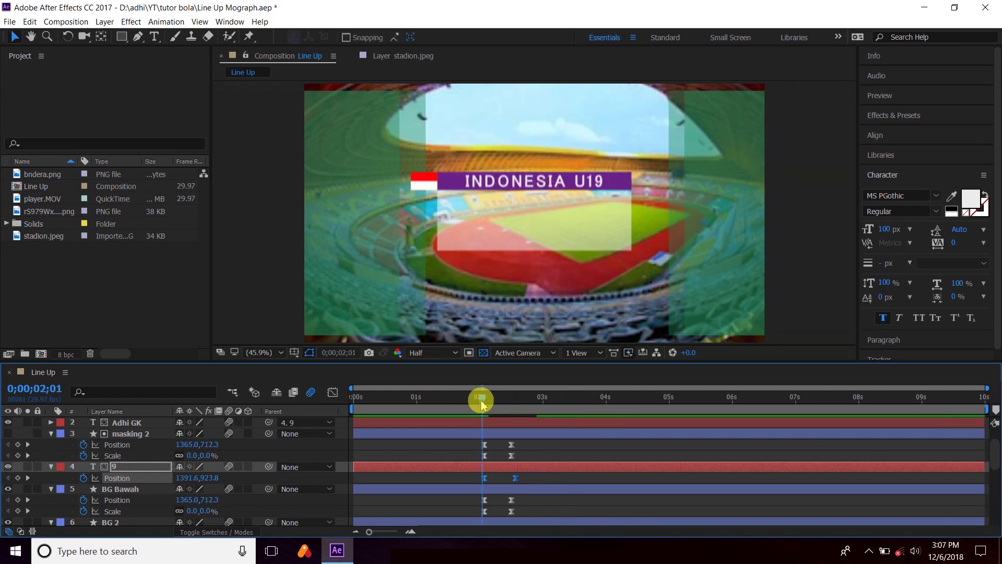
pyautogui.moveTo(481, 401); pyautogui.dragTo(478, 398)
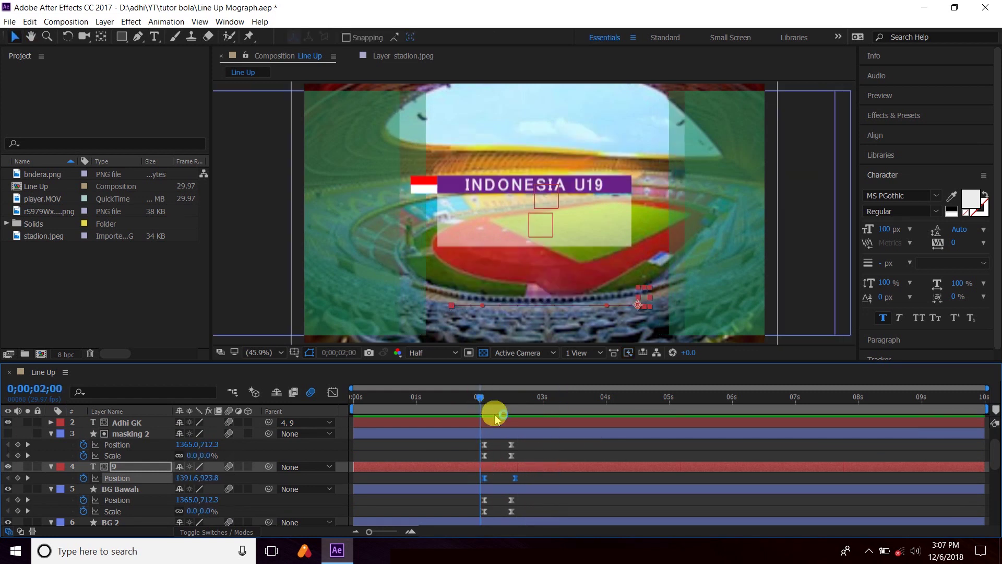
pyautogui.press('space')
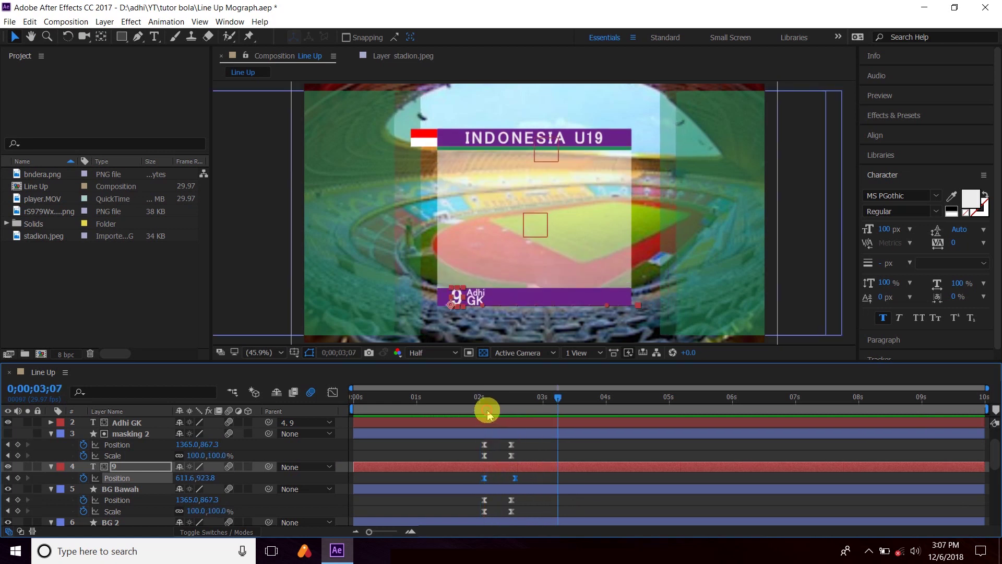
# Collapse every layer's properties and leave all layers deselected.
pyautogui.click(524, 452)
pyautogui.hotkey('ctrl', 'a')
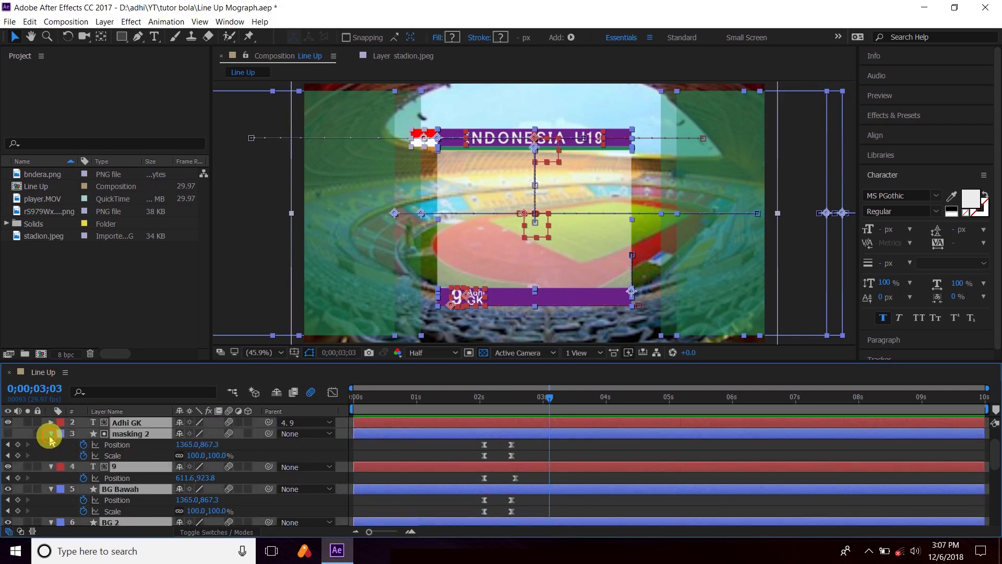
pyautogui.press('u')
pyautogui.hotkey('ctrl', 'shift', 'a')
# Add player.MOV from the Project panel as the top layer of the composition.
pyautogui.click(138, 316)
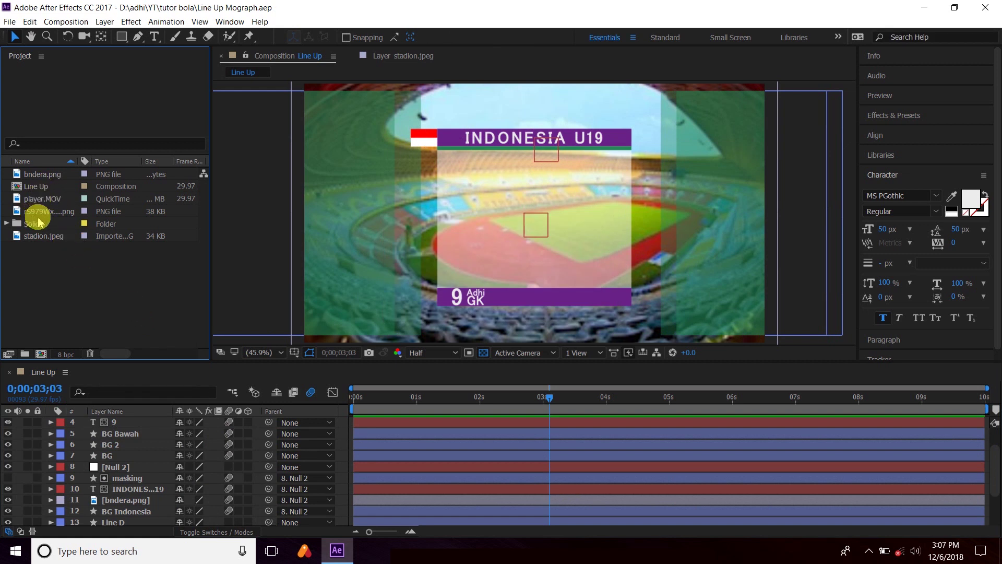
pyautogui.click(46, 237)
pyautogui.click(45, 201)
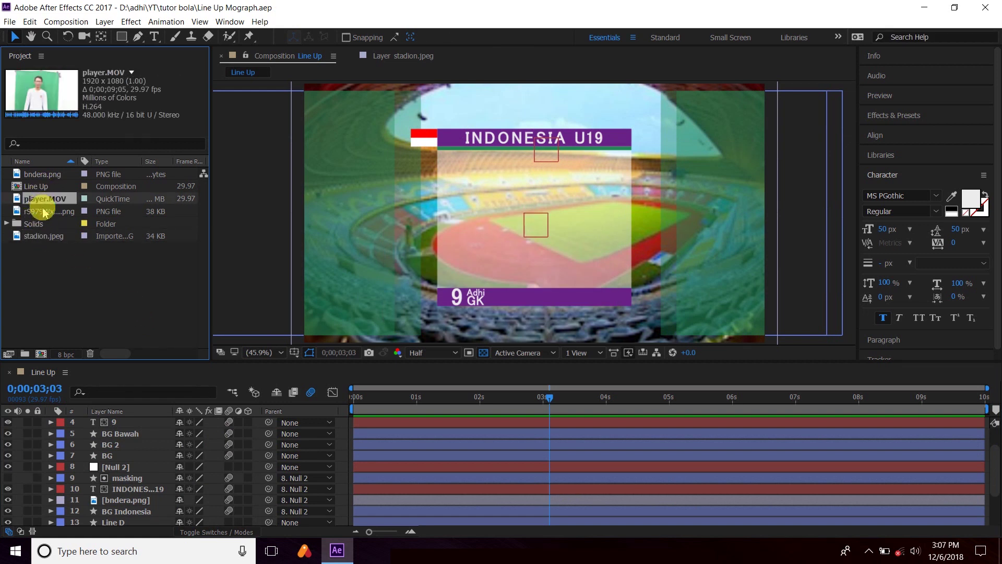
pyautogui.moveTo(44, 201); pyautogui.dragTo(108, 425)
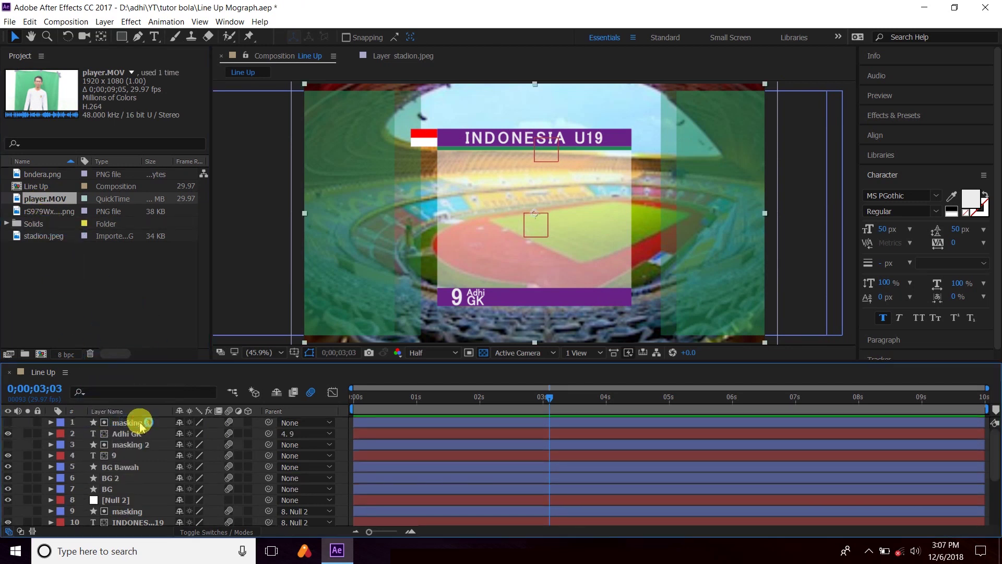
pyautogui.moveTo(108, 423); pyautogui.dragTo(140, 425)
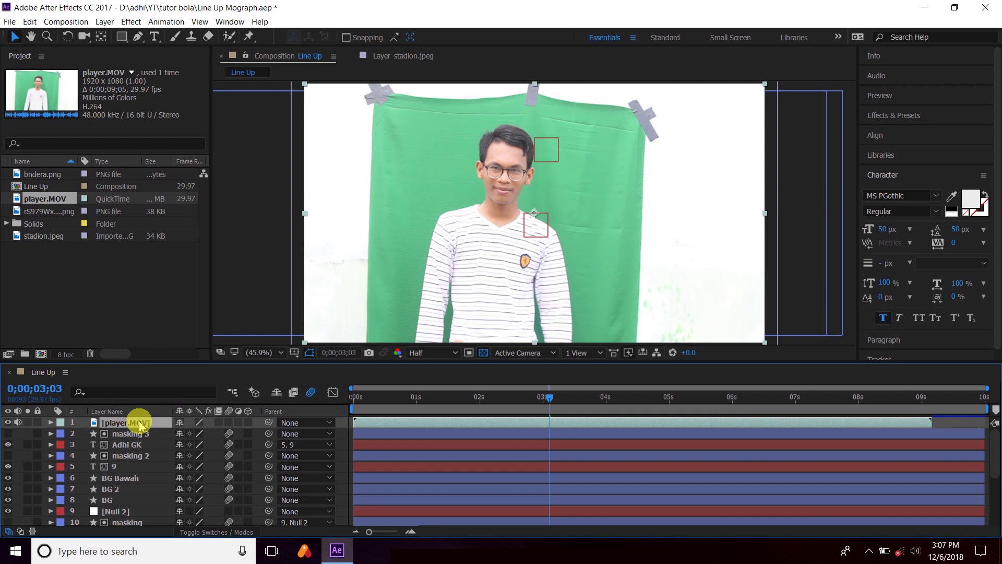
# Zoom the viewer to 25%, set preview resolution to Third, and scrub through the footage.
pyautogui.press(',')
pyautogui.press(',')
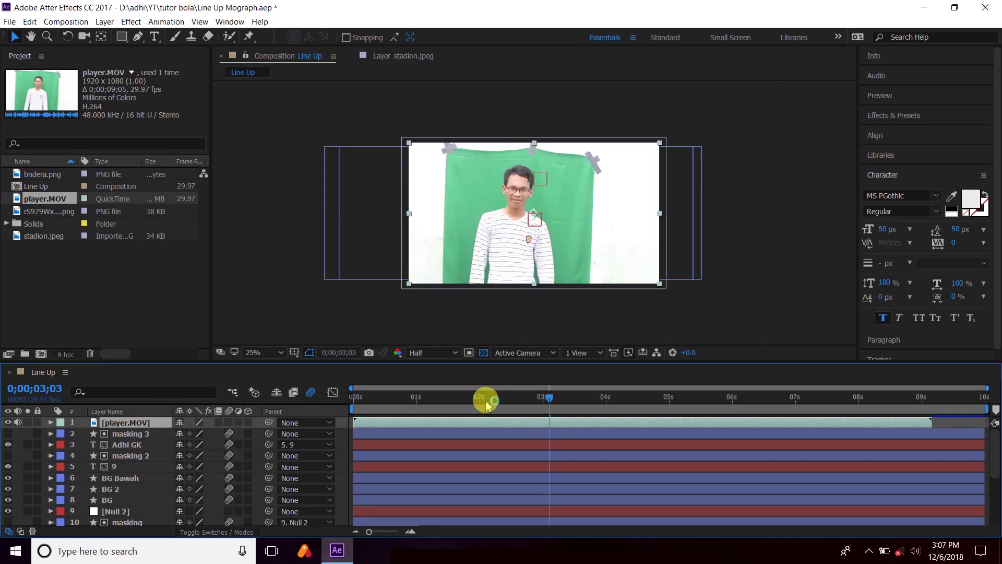
pyautogui.moveTo(486, 405)
pyautogui.mouseDown()
pyautogui.moveTo(363, 406)
pyautogui.moveTo(398, 400)
pyautogui.mouseUp()
pyautogui.moveTo(403, 400)
pyautogui.mouseDown()
pyautogui.moveTo(511, 395)
pyautogui.moveTo(693, 412)
pyautogui.moveTo(578, 413)
pyautogui.mouseUp()
pyautogui.click(432, 354)
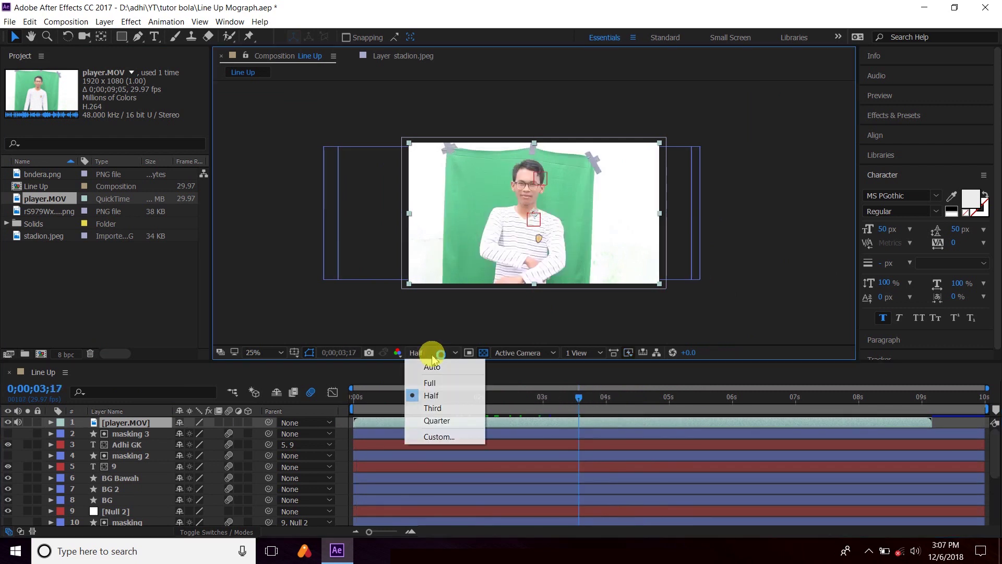
pyautogui.click(432, 407)
pyautogui.moveTo(579, 400); pyautogui.dragTo(508, 400)
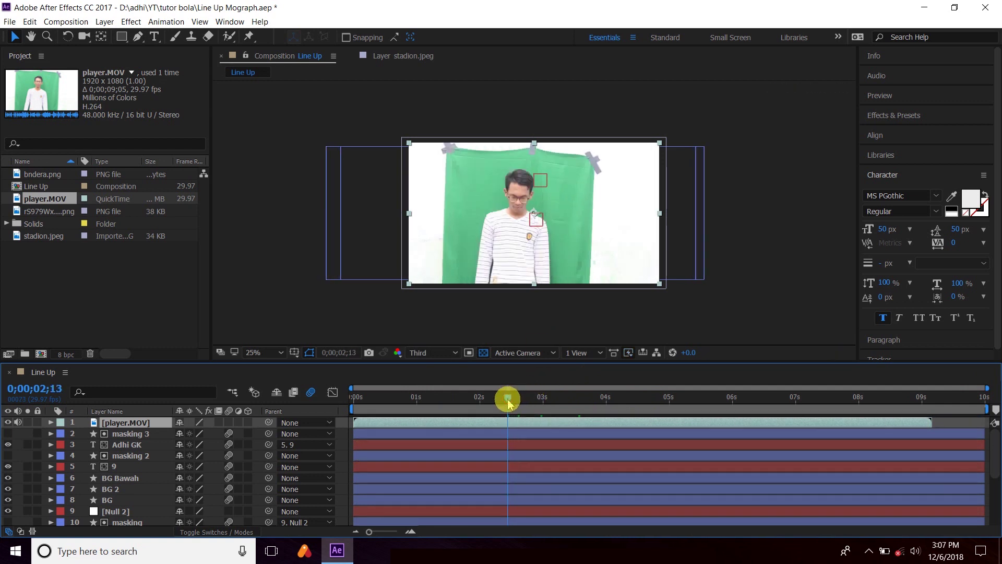
# Trim player.MOV to start at 0;00;02;13 and cut off everything after 0;00;04;23.
pyautogui.moveTo(351, 422)
pyautogui.mouseDown()
pyautogui.moveTo(508, 400)
pyautogui.moveTo(654, 403)
pyautogui.mouseUp()
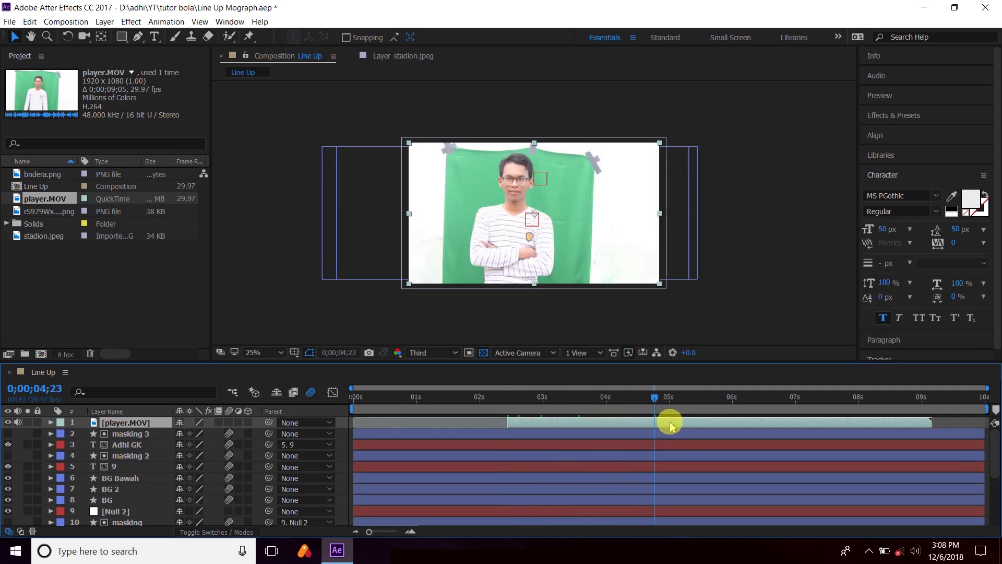
pyautogui.hotkey('ctrl', 'shift', 'd')
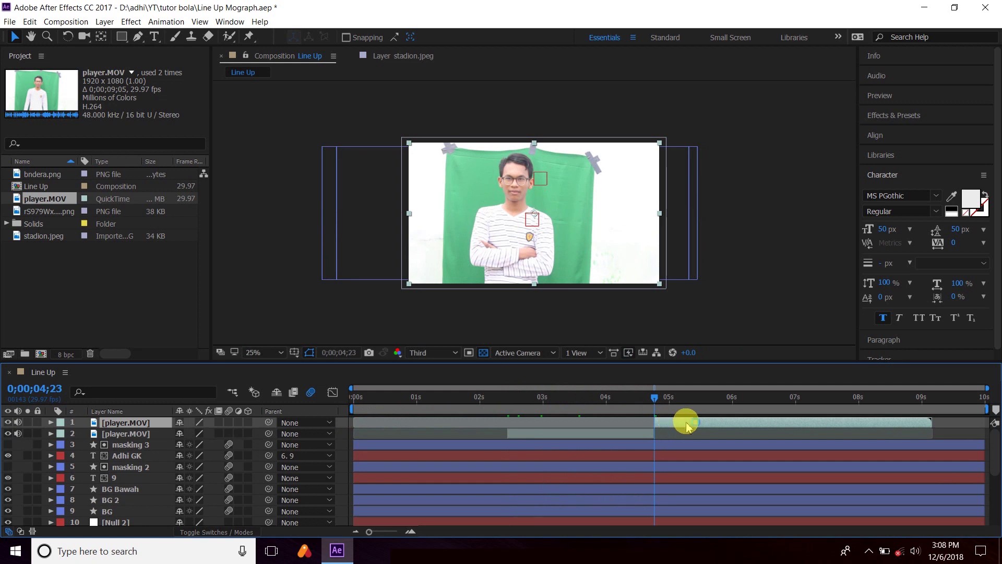
pyautogui.press('Delete')
pyautogui.moveTo(657, 396); pyautogui.dragTo(573, 410)
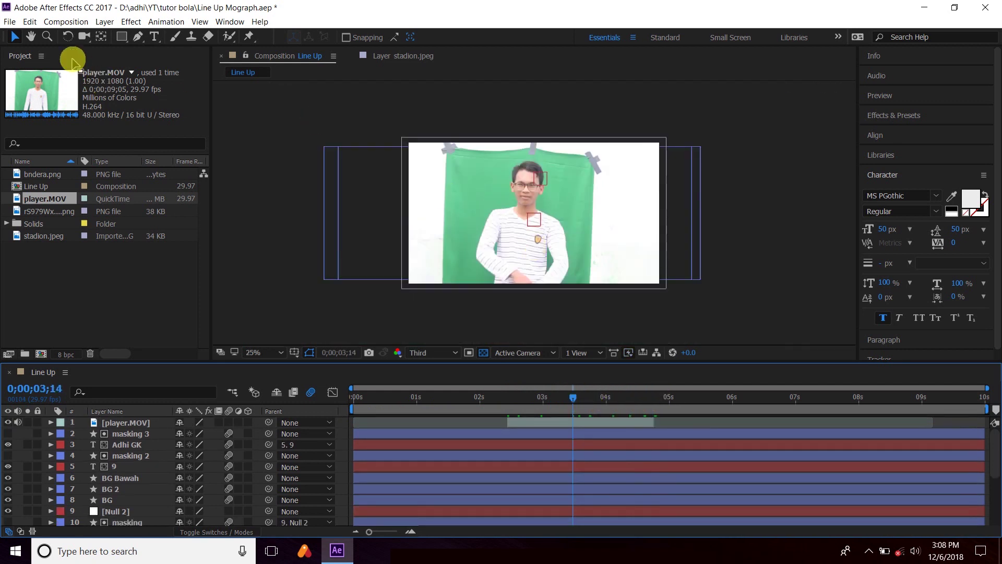
# Undo an accidental pen shape and delete the stray Shape Layer 1.
pyautogui.click(137, 37)
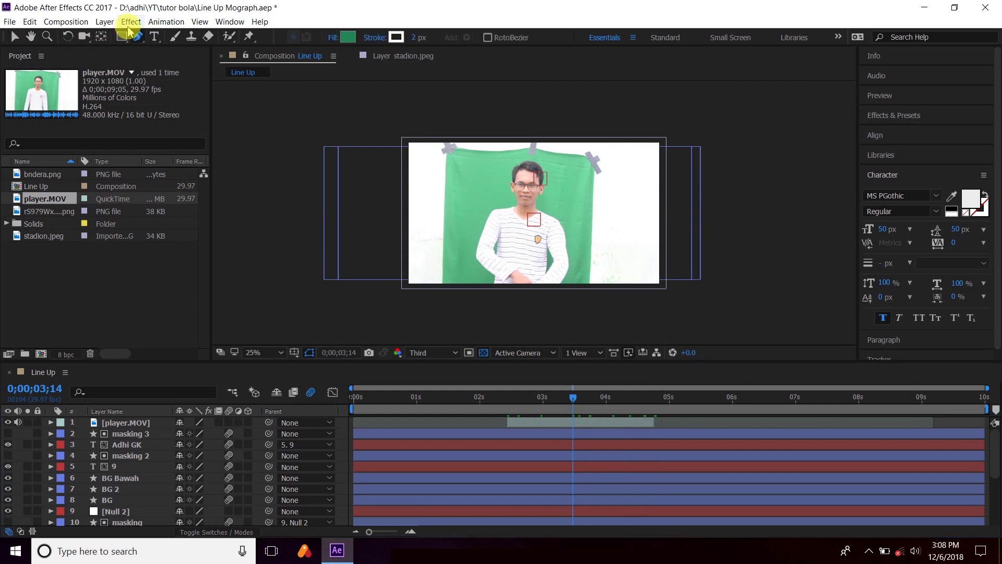
pyautogui.press('.')
pyautogui.click(364, 106)
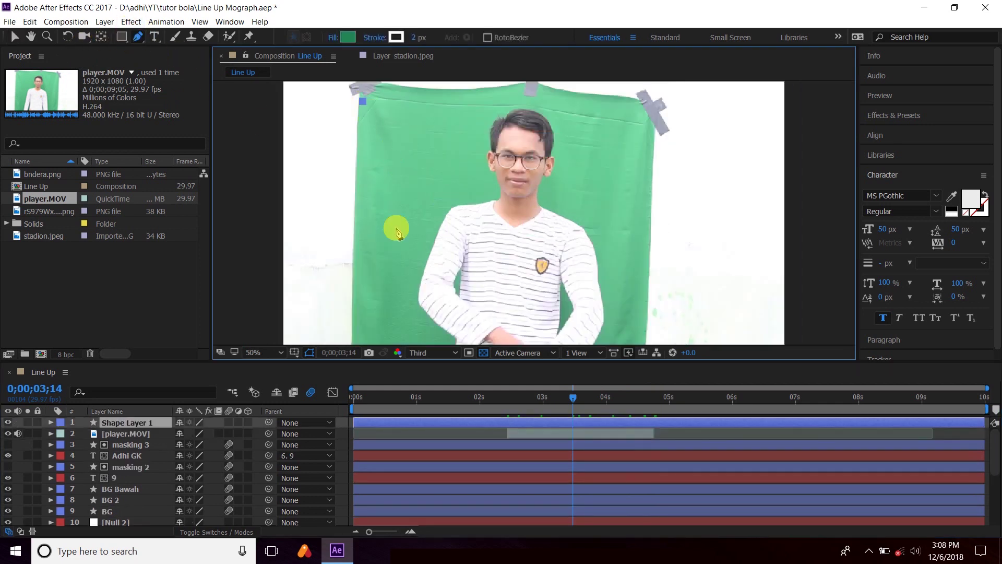
pyautogui.scroll(-2, 418, 208)
pyautogui.scroll(-3, 412, 214)
pyautogui.click(364, 252)
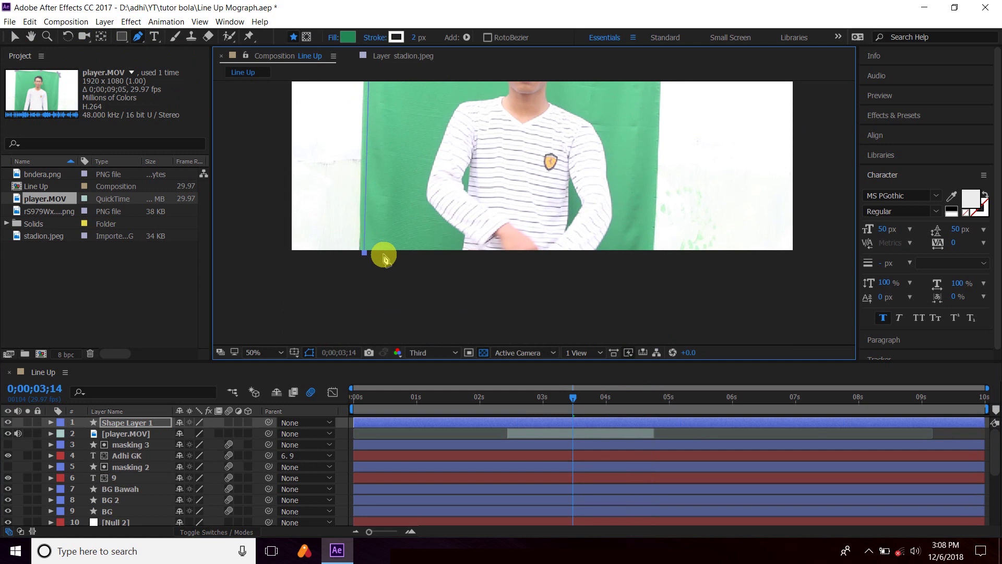
pyautogui.click(647, 256)
pyautogui.scroll(4, 666, 219)
pyautogui.scroll(2, 667, 313)
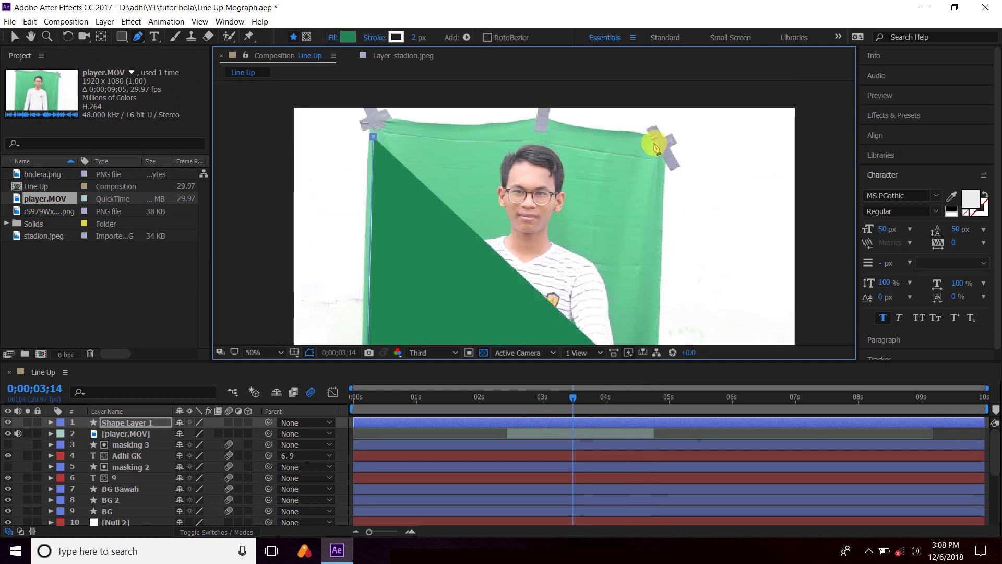
pyautogui.hotkey('ctrl', 'z')
pyautogui.hotkey('ctrl', 'z')
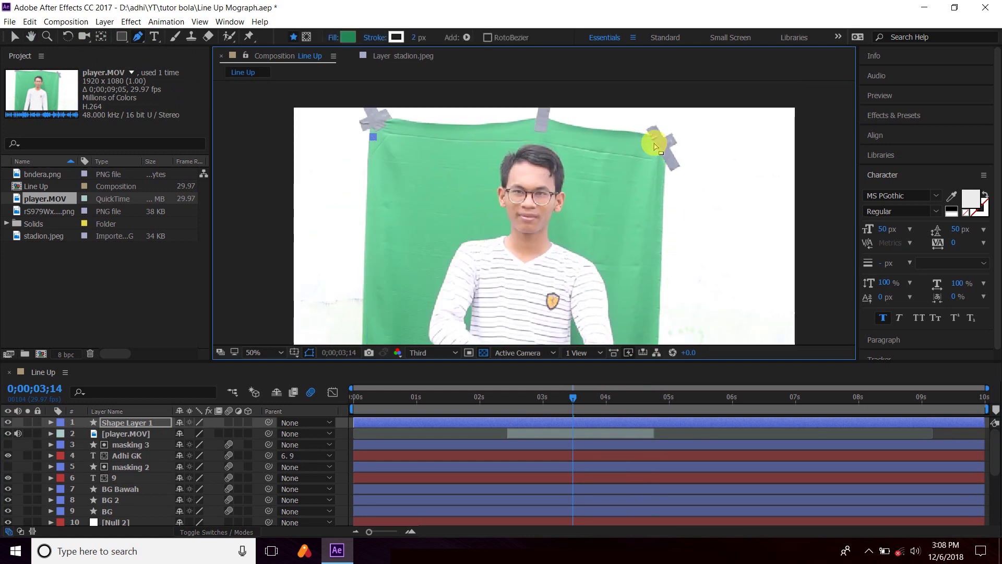
pyautogui.hotkey('ctrl', 'z')
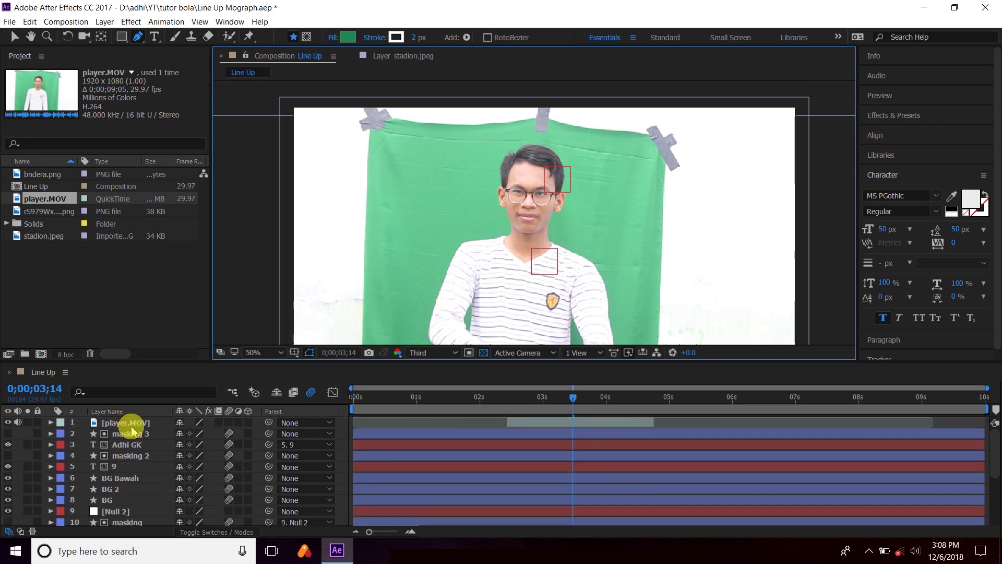
pyautogui.press('Delete')
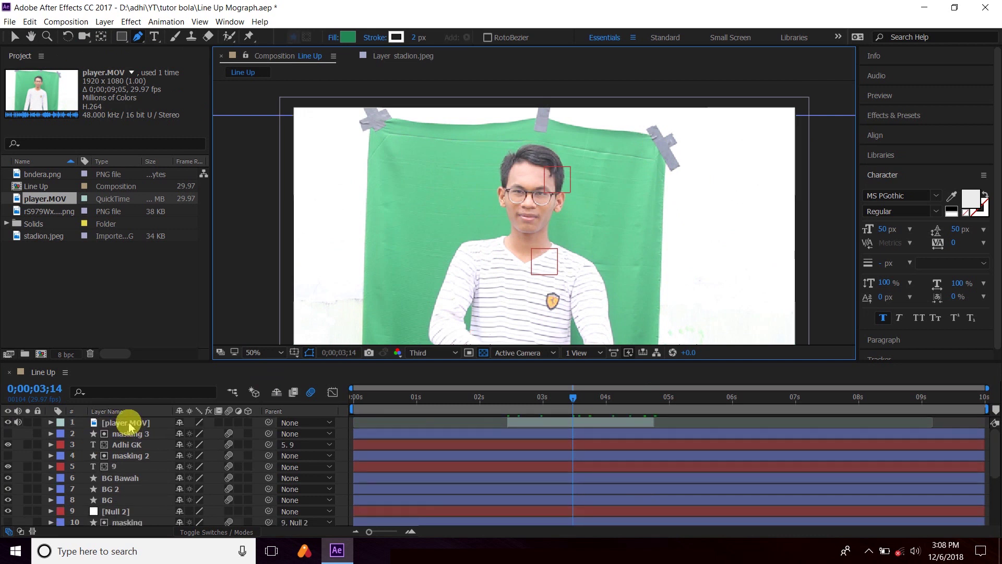
# Draw a closed mask on player.MOV around the green cloth at 25% zoom.
pyautogui.click(129, 427)
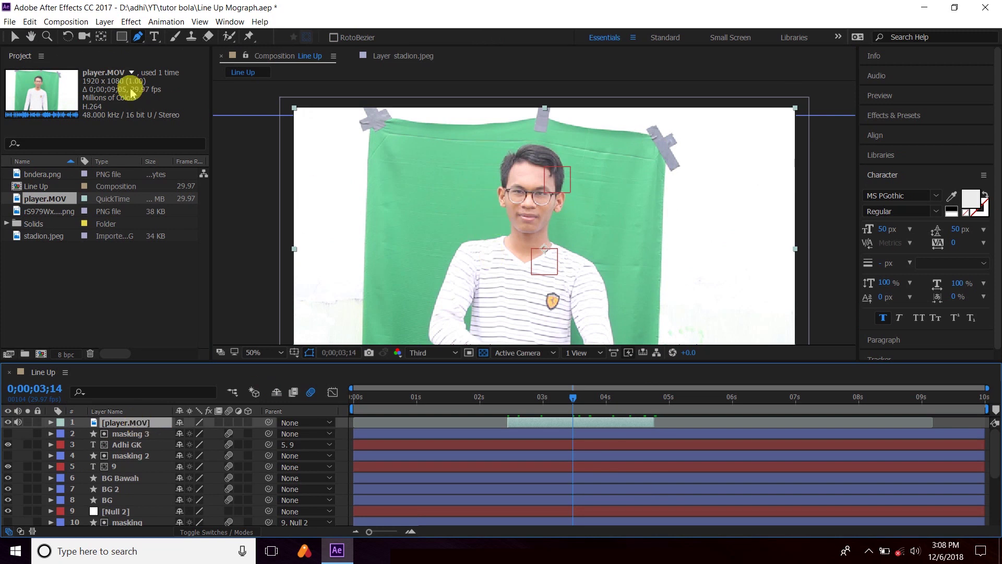
pyautogui.press(',')
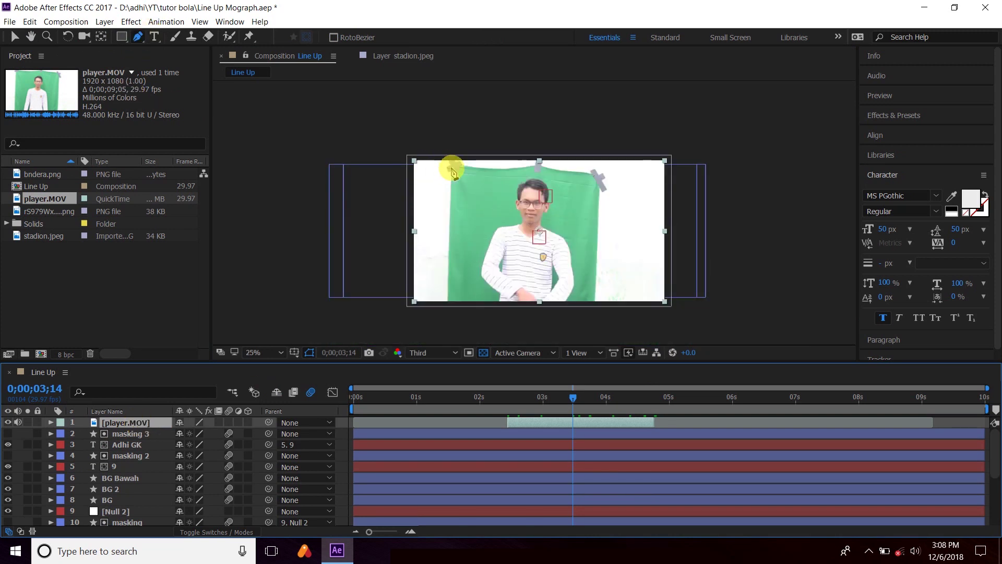
pyautogui.click(456, 175)
pyautogui.click(450, 304)
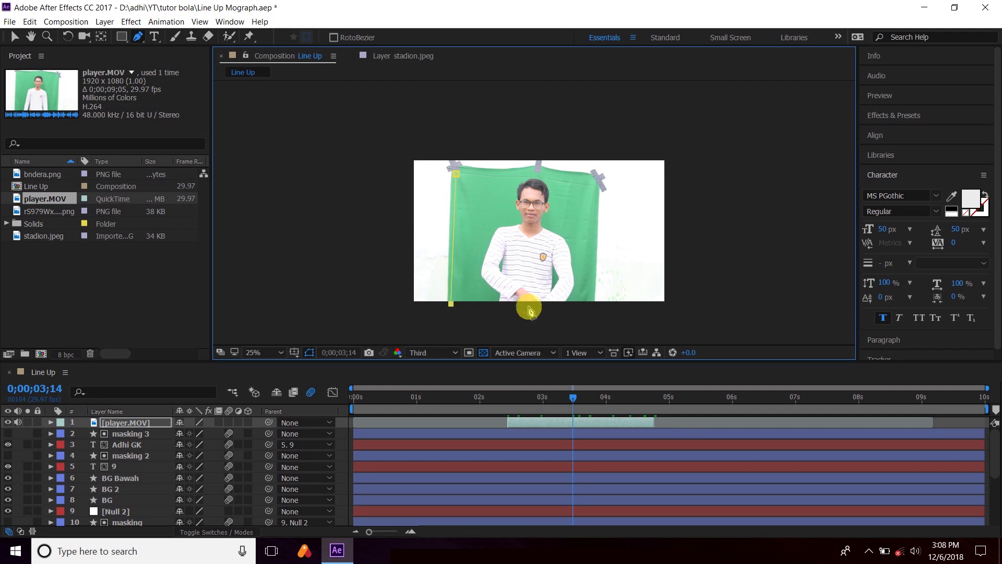
pyautogui.click(590, 307)
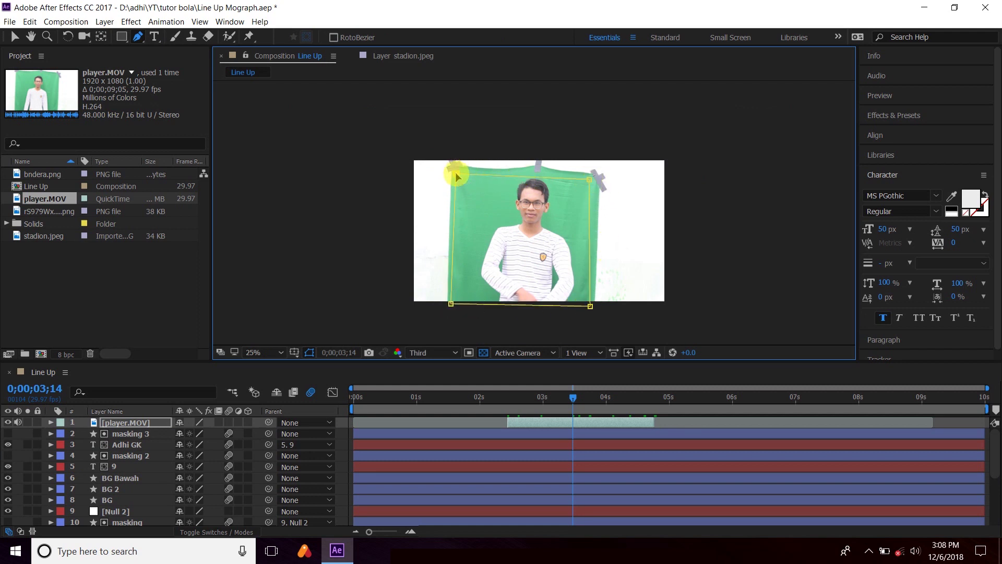
pyautogui.click(456, 175)
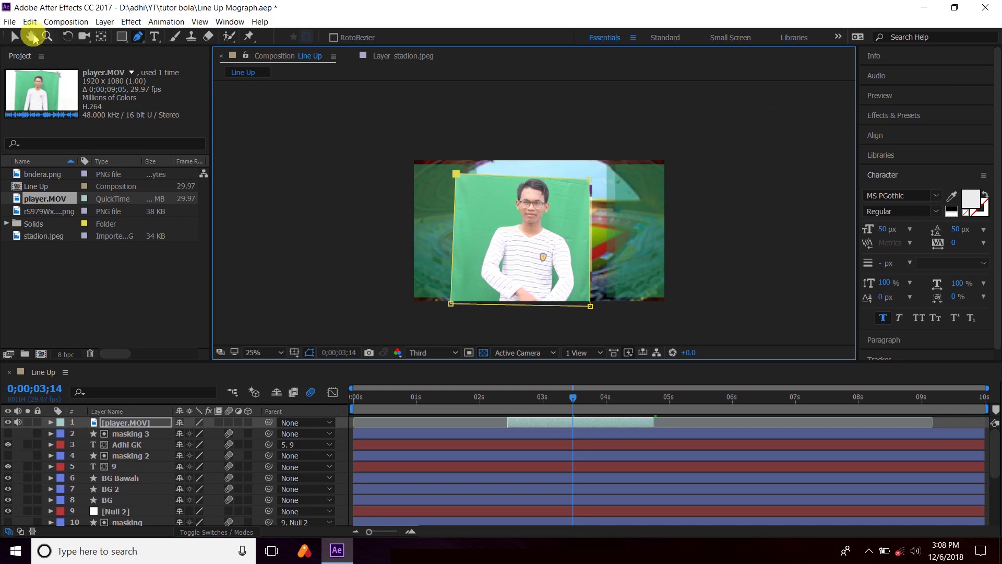
# Pull the mask's top-right vertex up to the cloth edge and return to 0;00;03;01.
pyautogui.click(14, 37)
pyautogui.press('.')
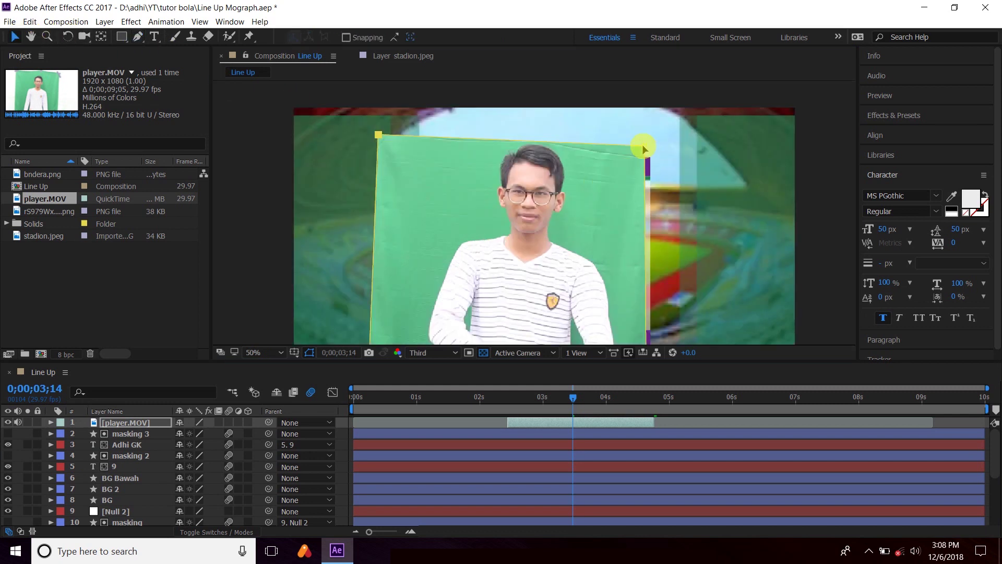
pyautogui.moveTo(643, 147); pyautogui.dragTo(647, 137)
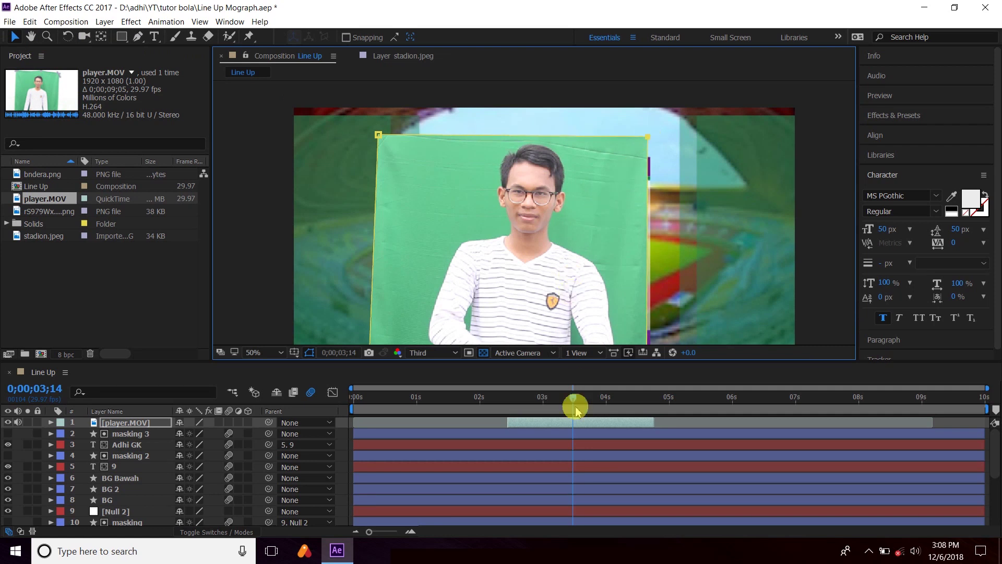
pyautogui.click(545, 400)
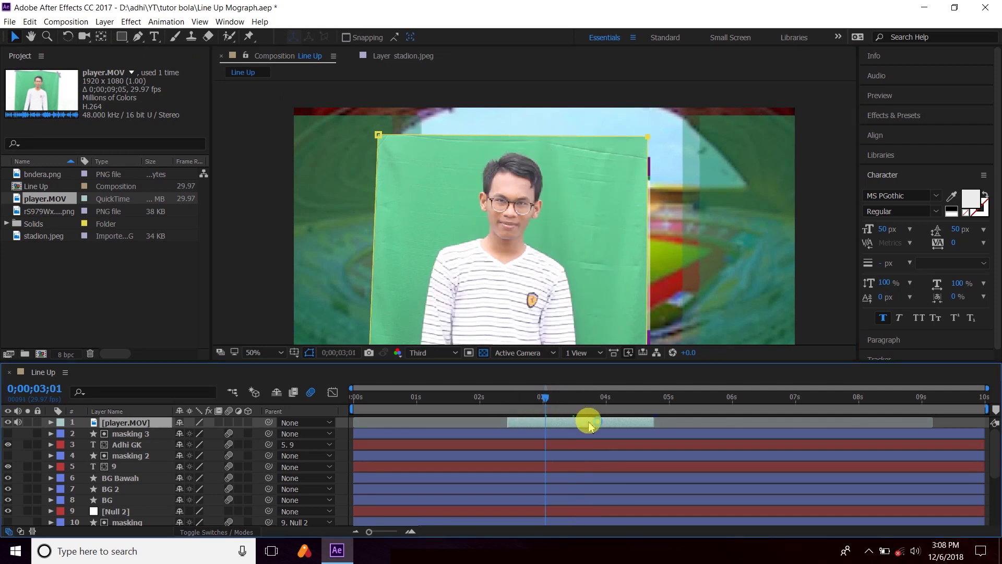
pyautogui.scroll(-2, 557, 270)
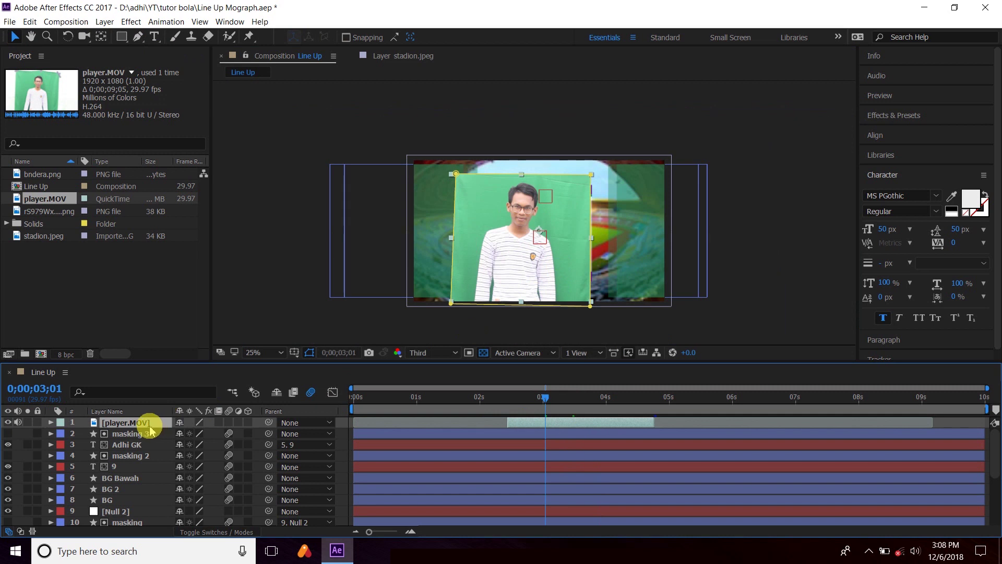
# Apply Keylight (1.2) from Effect > Keying to player.MOV and arm the Screen Colour eyedropper.
pyautogui.click(126, 23)
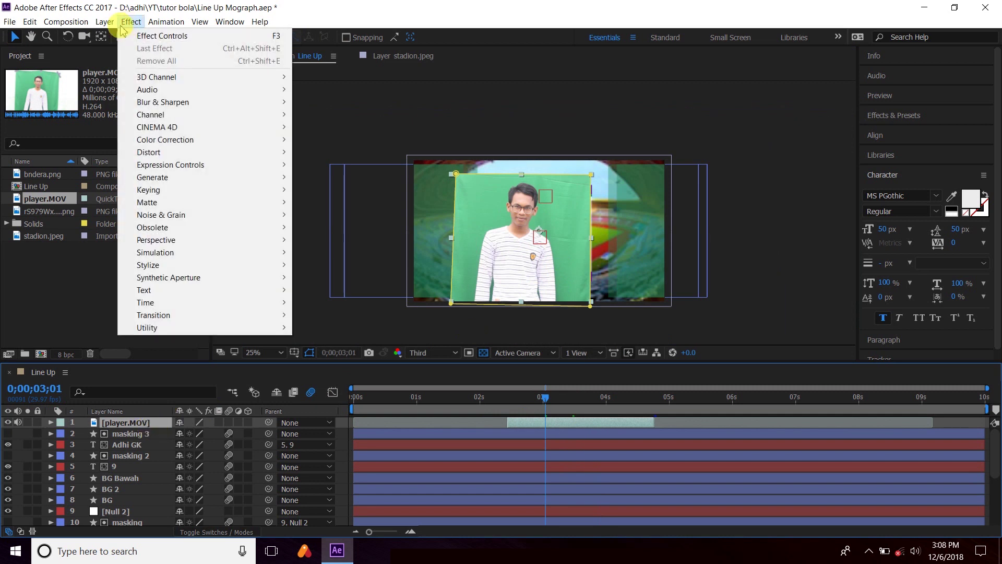
pyautogui.moveTo(197, 190)
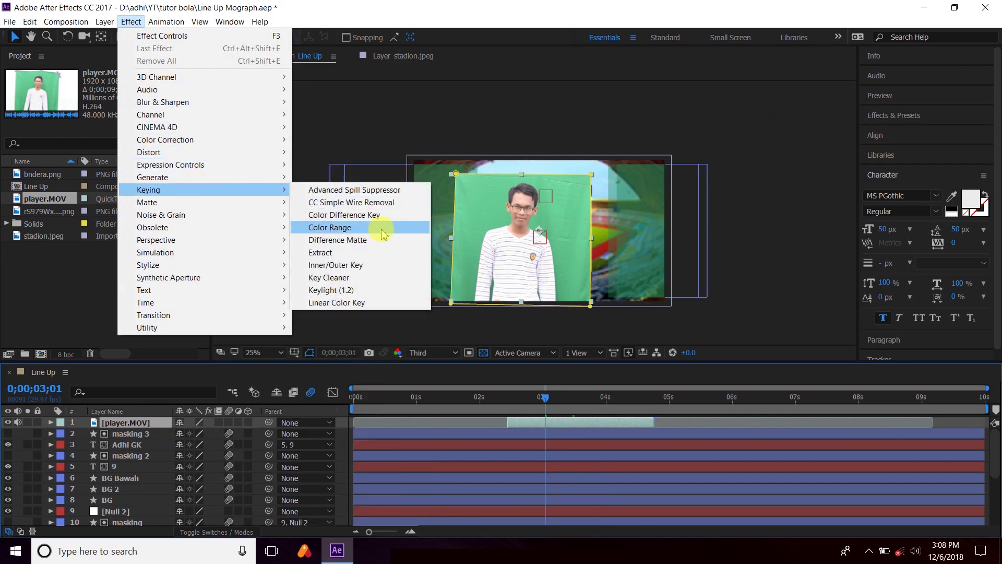
pyautogui.click(384, 289)
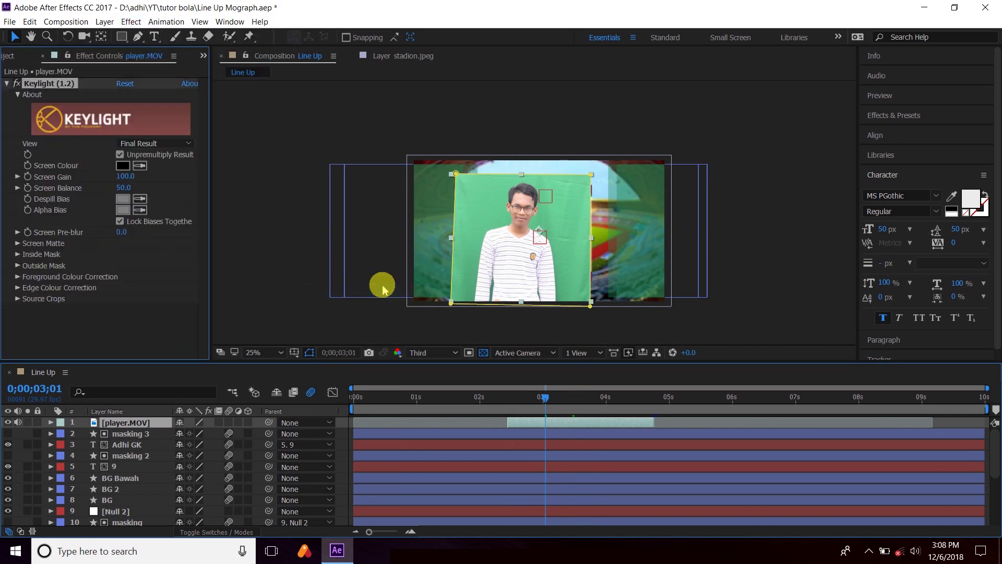
pyautogui.click(139, 167)
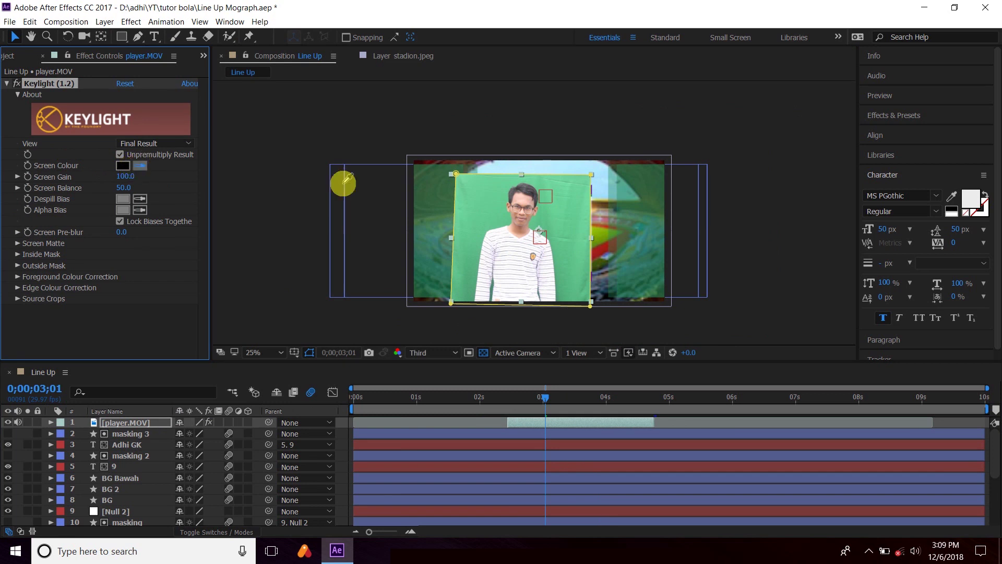
# Sample the green backdrop as Keylight's Screen Colour and solo player.MOV.
pyautogui.click(489, 195)
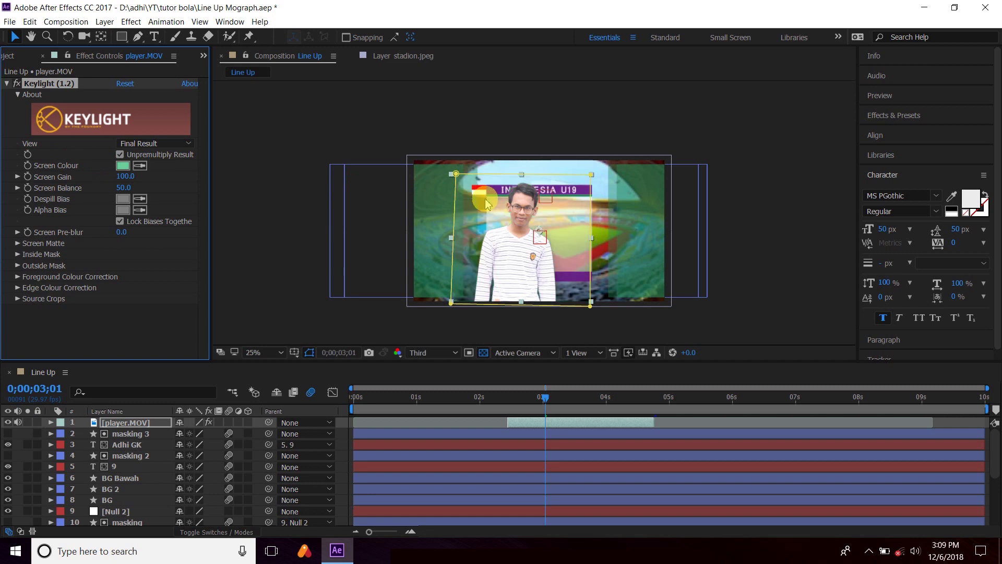
pyautogui.click(107, 427)
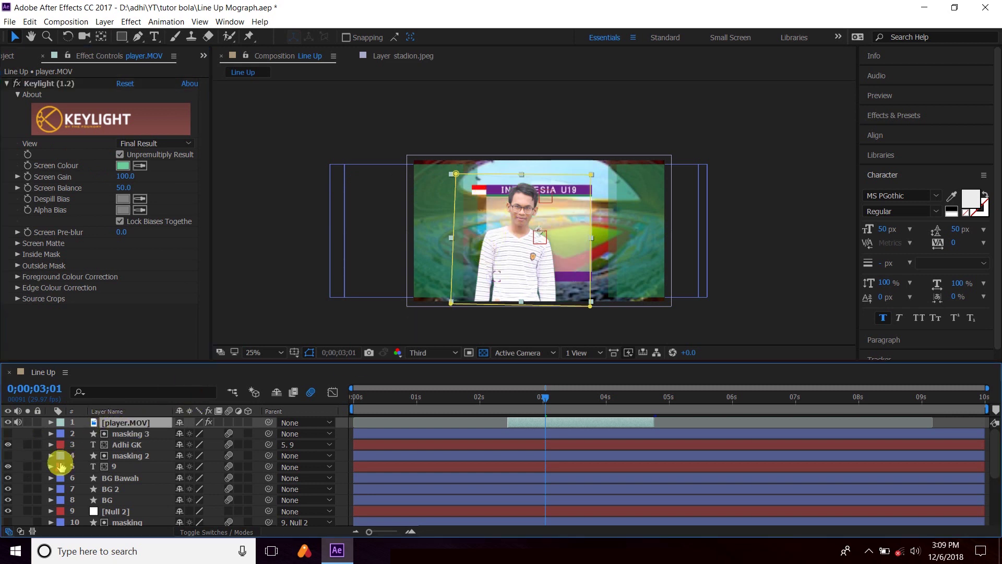
pyautogui.click(28, 423)
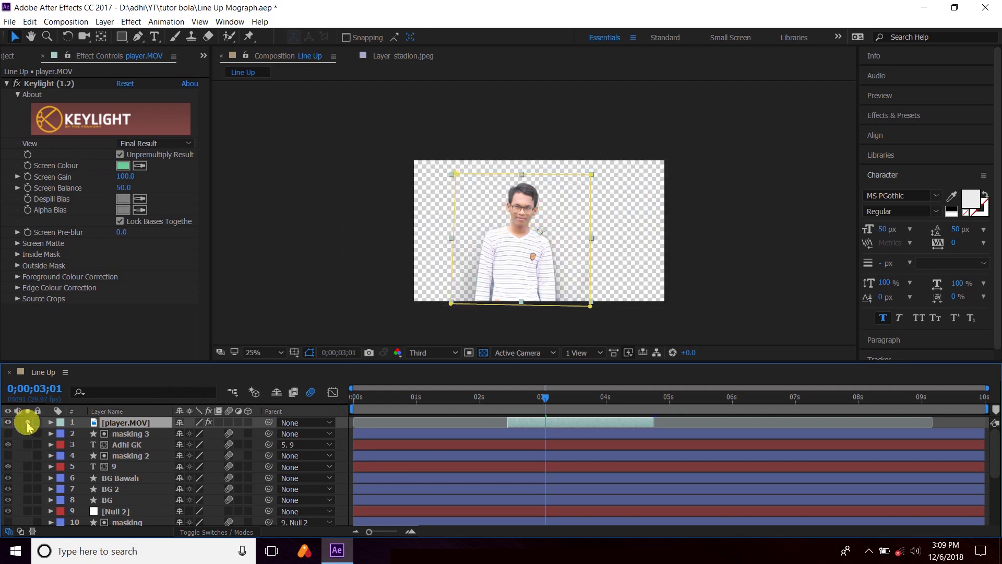
pyautogui.press('.')
pyautogui.press('.')
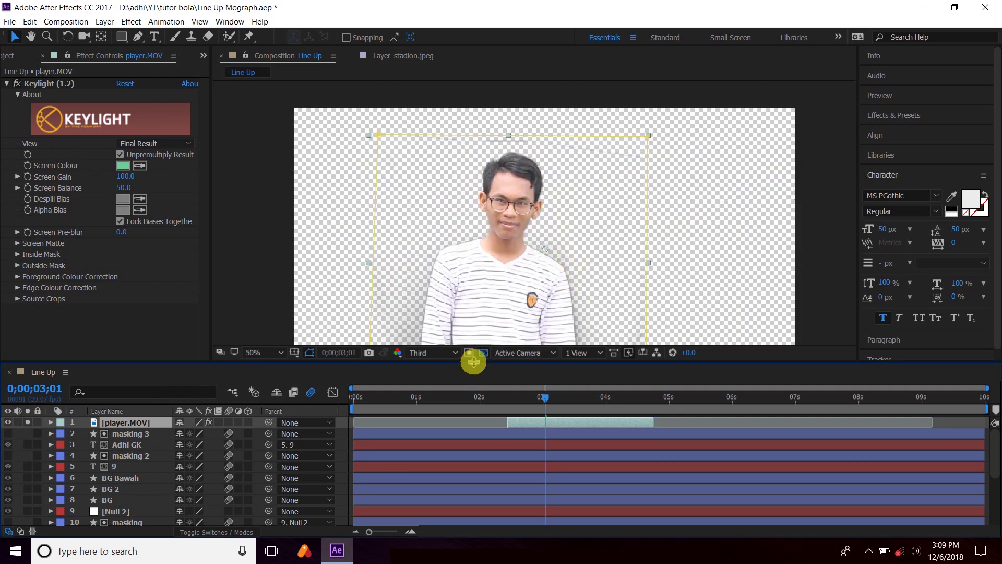
# Show transparent areas as black instead of the checkerboard and expand Keylight's Screen Matte group.
pyautogui.click(484, 353)
pyautogui.press(',')
pyautogui.click(484, 354)
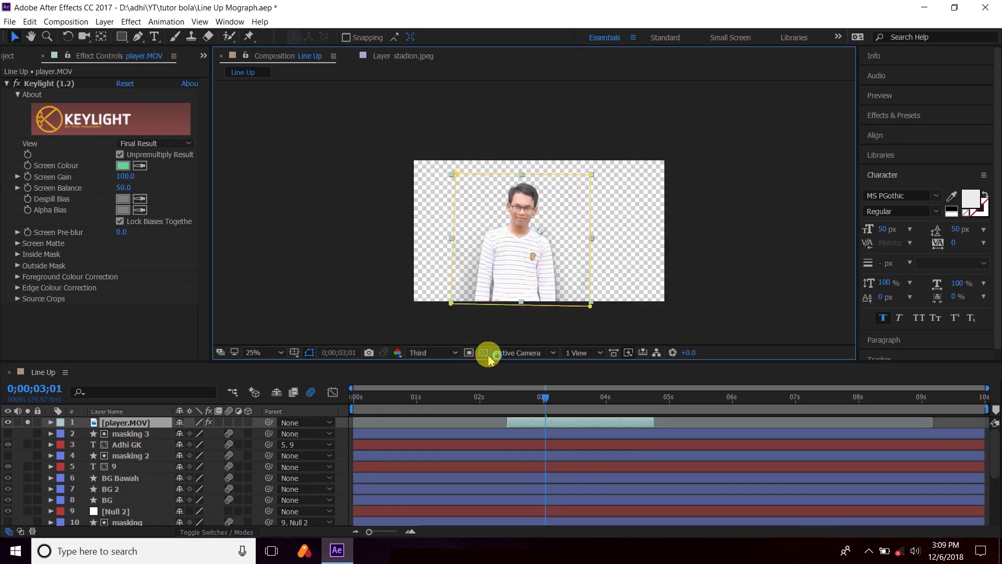
pyautogui.click(483, 353)
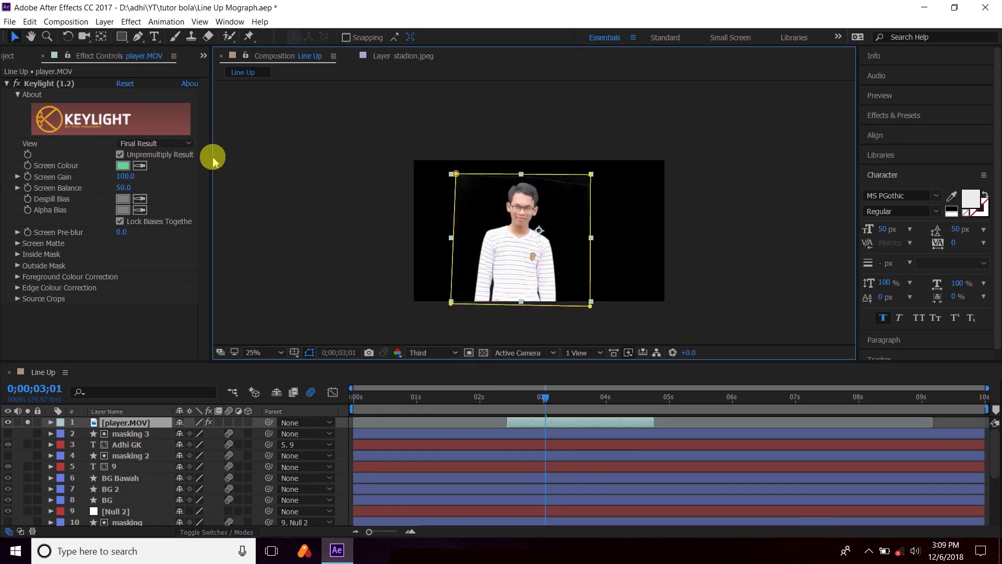
pyautogui.click(18, 243)
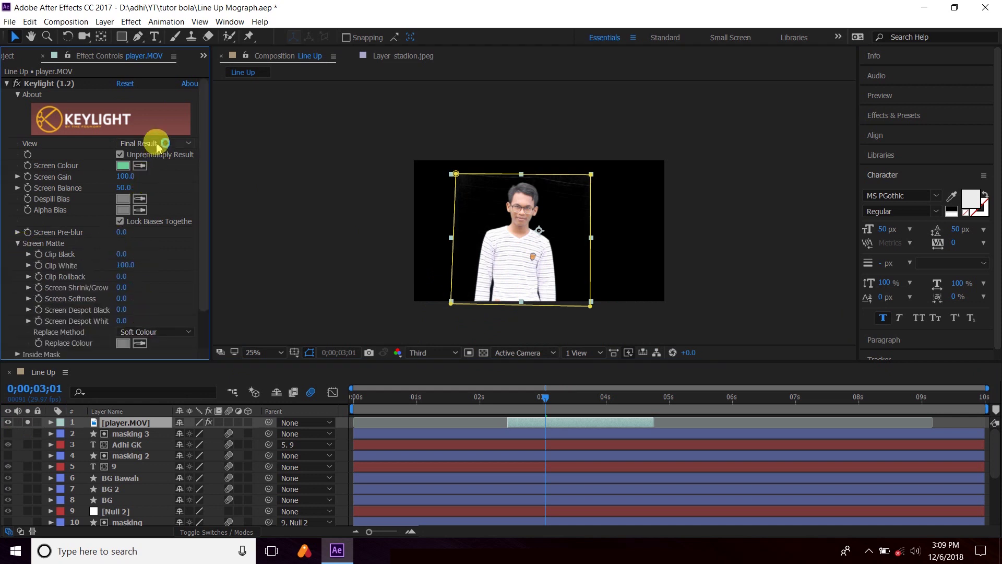
# Switch Keylight's View to Screen Matte and zoom in on the player.
pyautogui.click(137, 144)
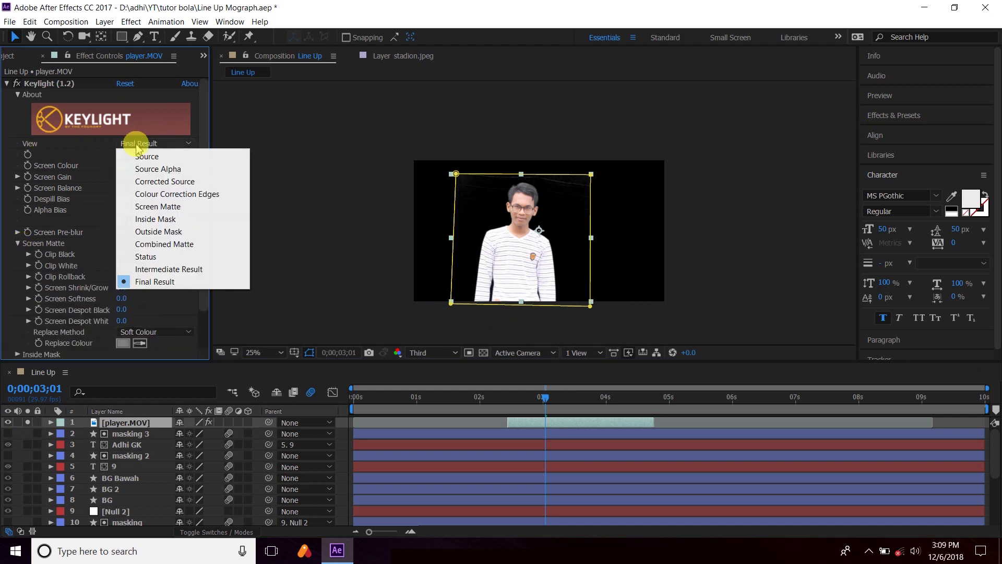
pyautogui.click(158, 206)
pyautogui.scroll(2, 574, 230)
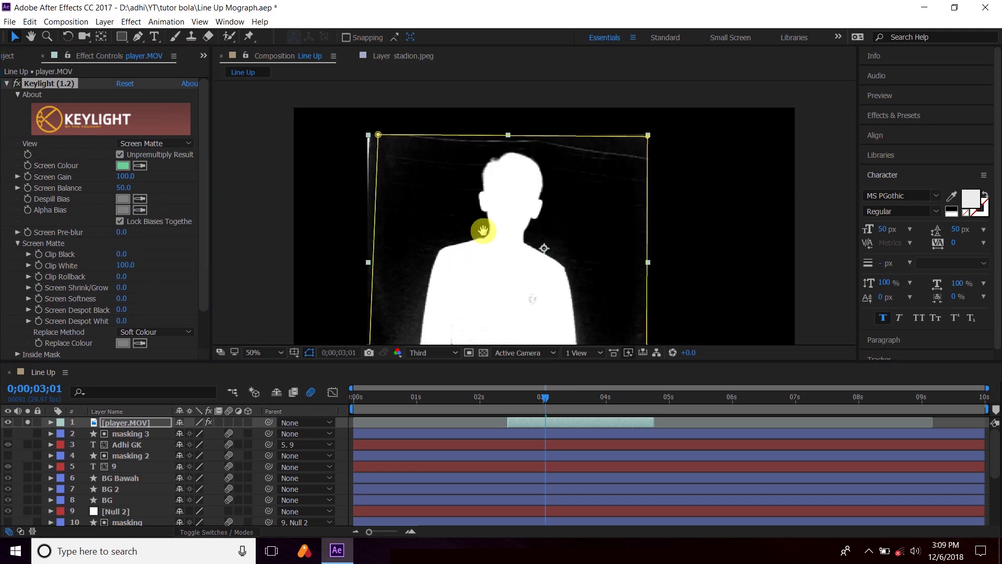
pyautogui.scroll(1, 424, 273)
pyautogui.scroll(1, 463, 230)
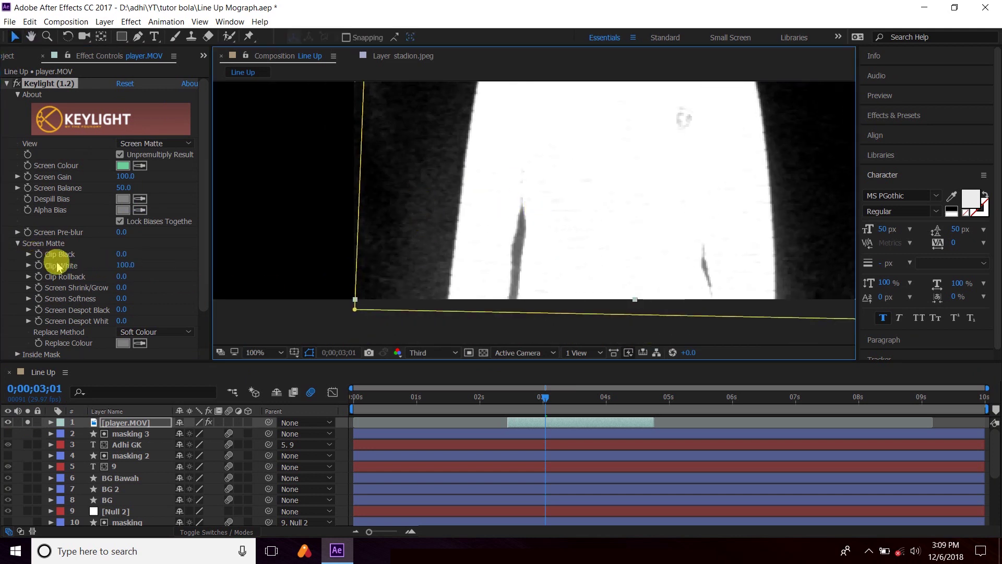
# Raise Clip Black to 25 and lower Clip White, then inspect the matte edge up close.
pyautogui.click(121, 266)
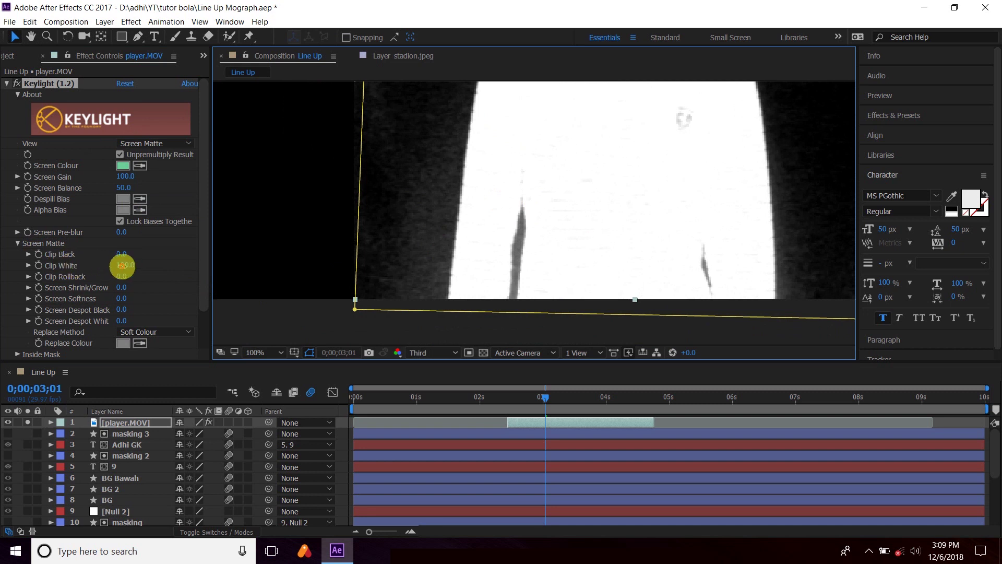
pyautogui.moveTo(122, 266); pyautogui.dragTo(129, 257)
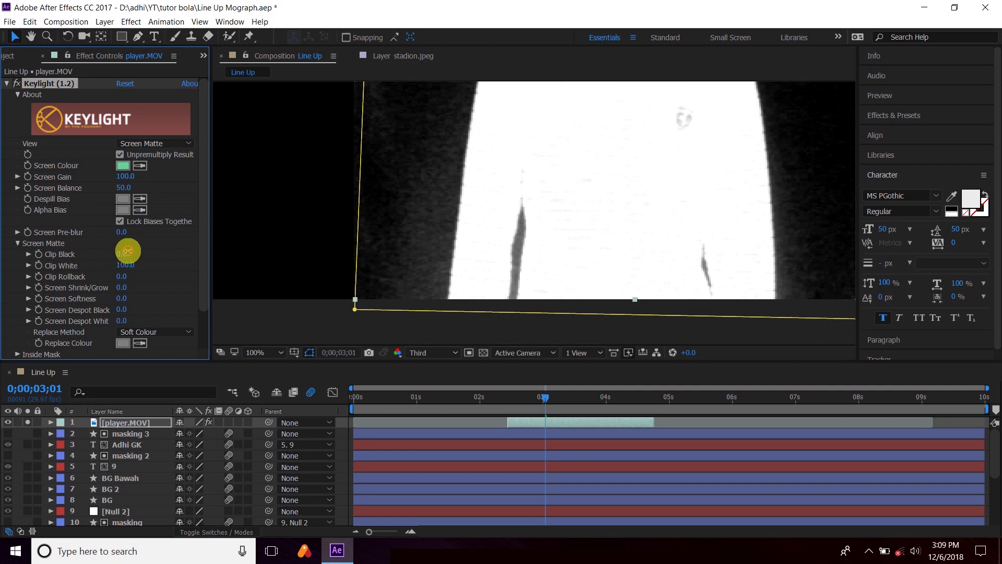
pyautogui.moveTo(128, 251); pyautogui.dragTo(135, 247)
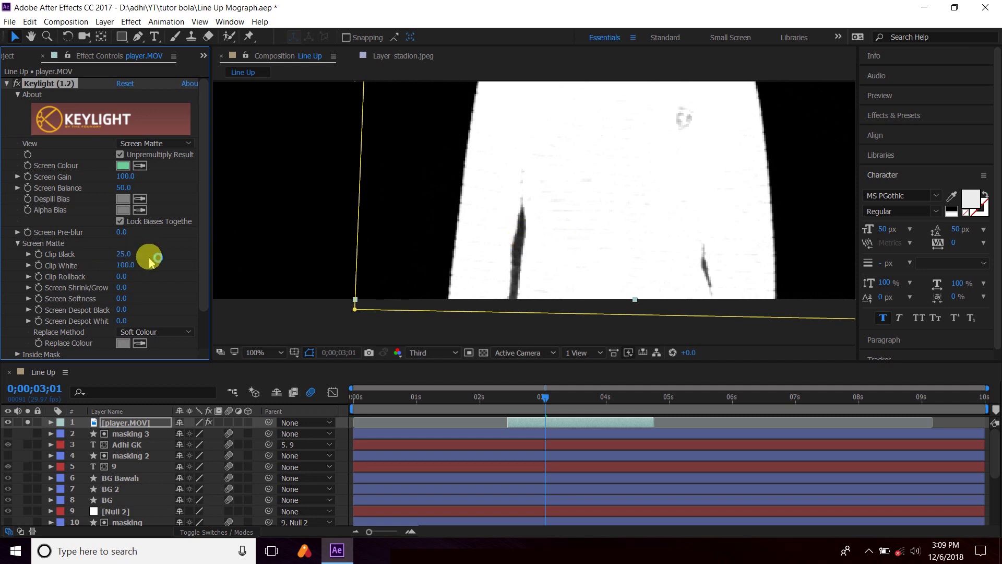
pyautogui.press(',')
pyautogui.press(',')
pyautogui.moveTo(691, 188); pyautogui.dragTo(688, 224)
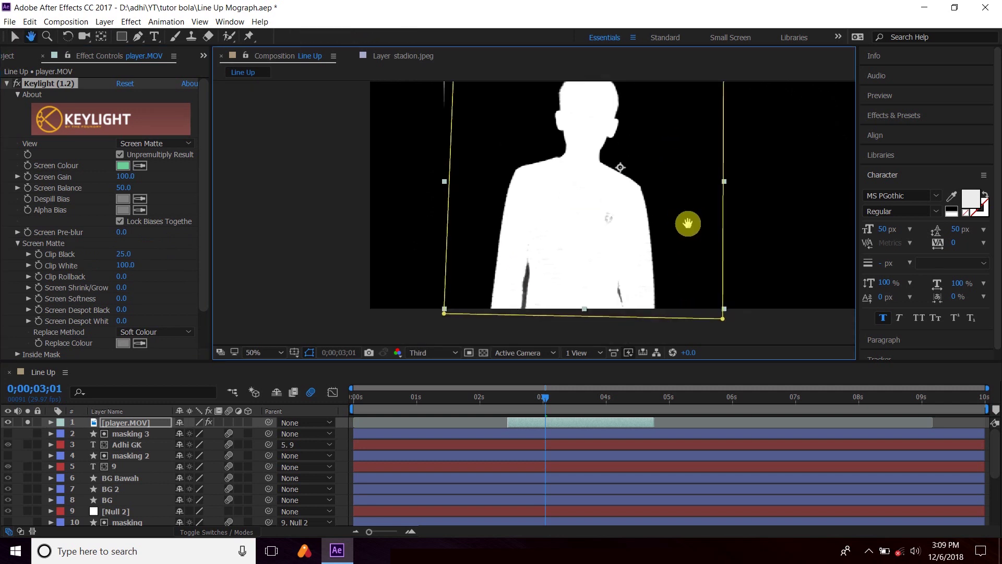
pyautogui.press('.')
pyautogui.press('.')
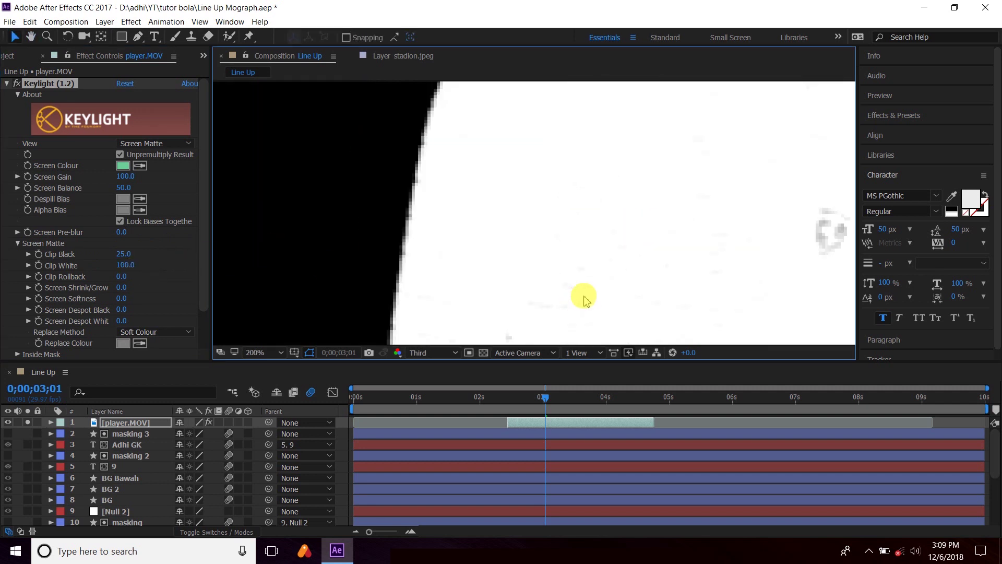
pyautogui.moveTo(603, 286); pyautogui.dragTo(555, 245)
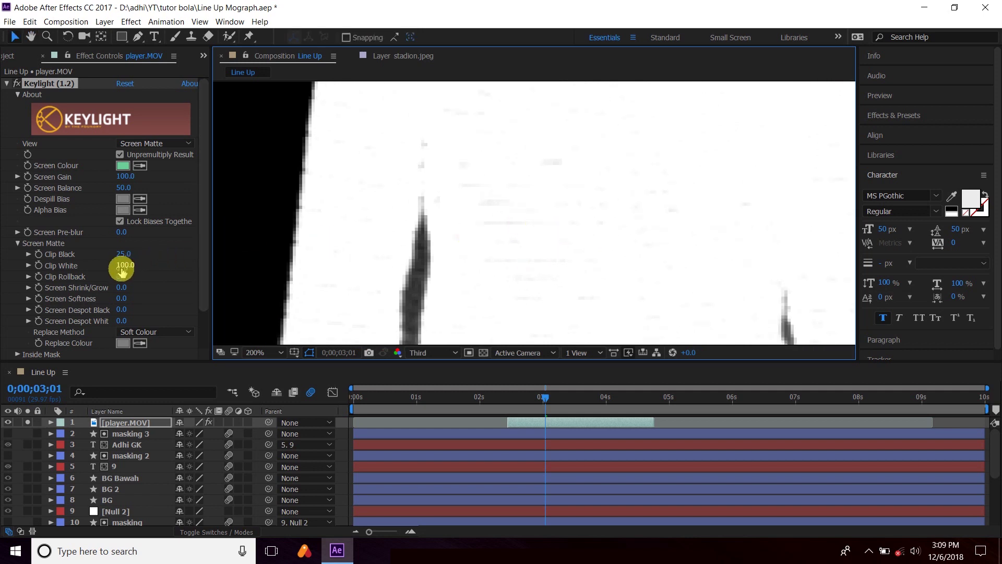
# Fine-tune Clip White to 95 to clear grey spots inside the player's body.
pyautogui.moveTo(123, 266); pyautogui.dragTo(119, 266)
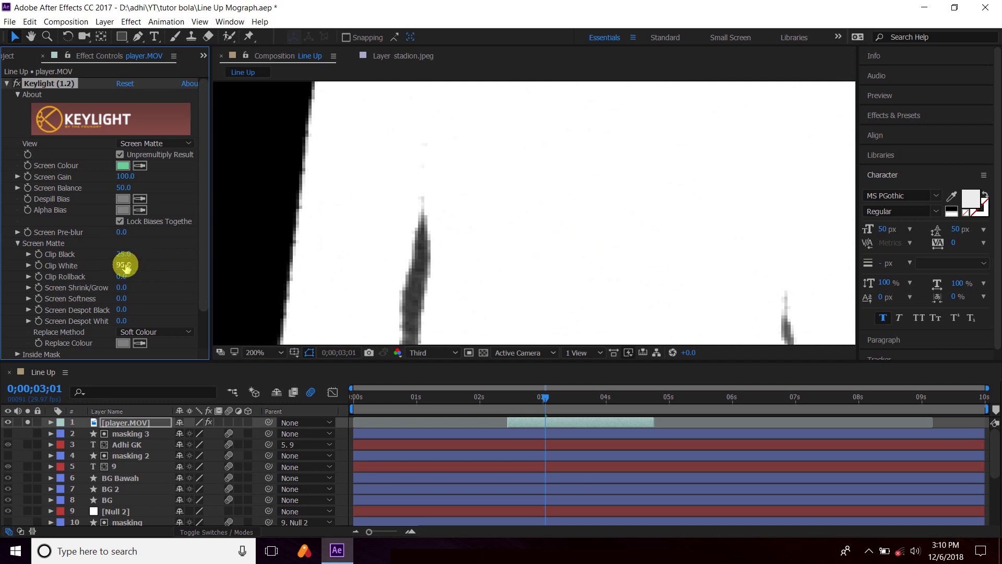
pyautogui.scroll(-3, 593, 230)
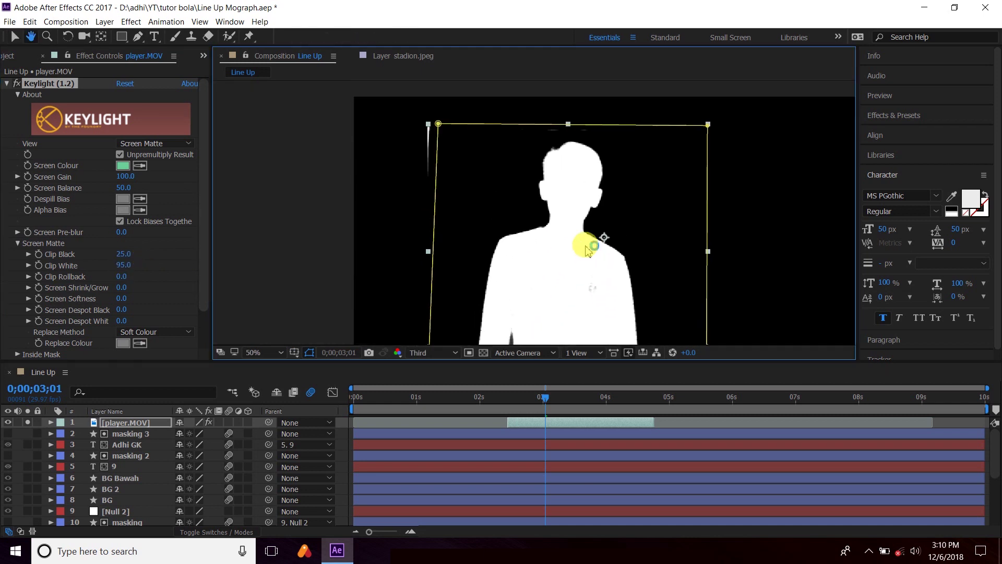
pyautogui.press('v')
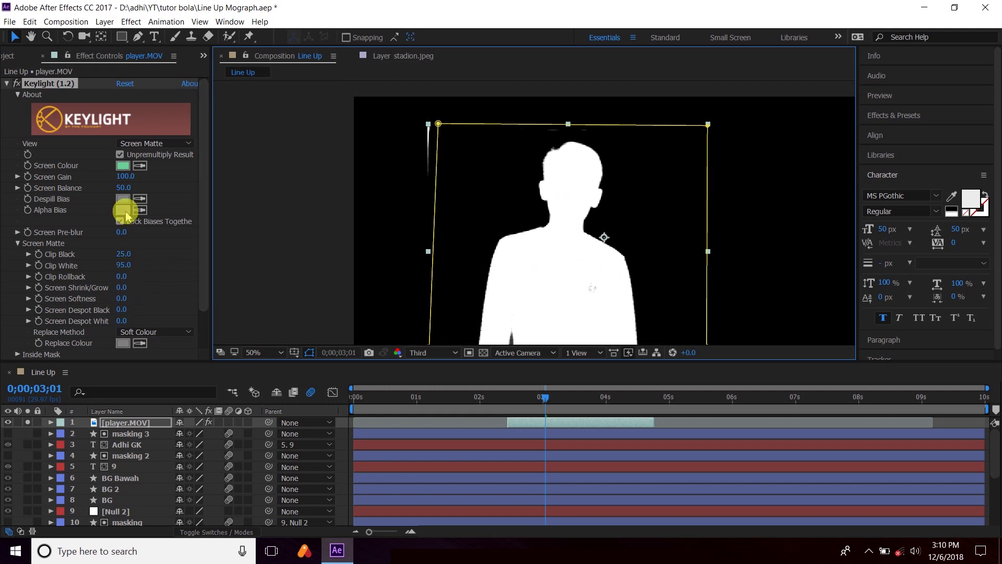
pyautogui.click(145, 148)
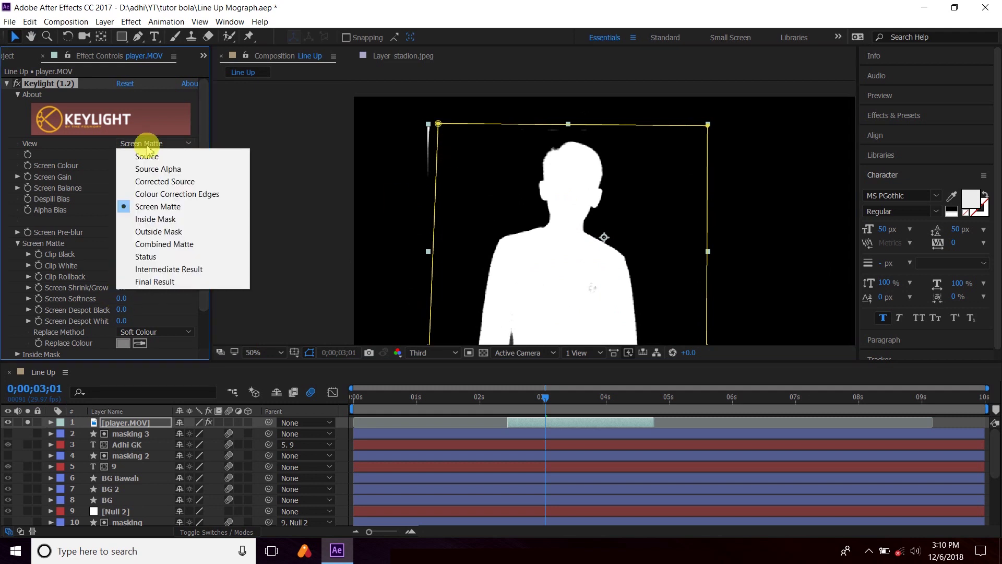
# Return Keylight to Final Result, unsolo the player, and move his anchor point to his feet.
pyautogui.click(166, 282)
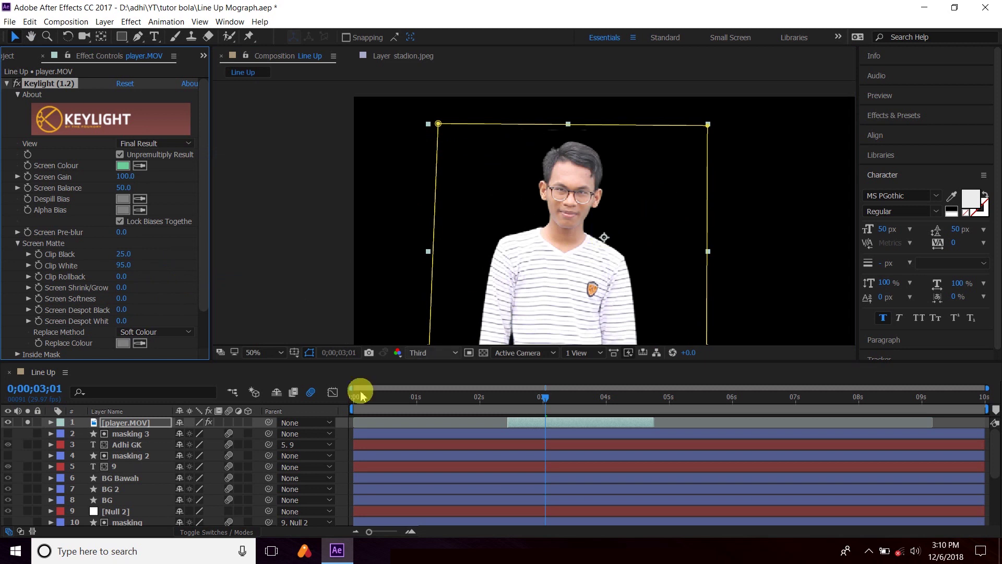
pyautogui.click(27, 422)
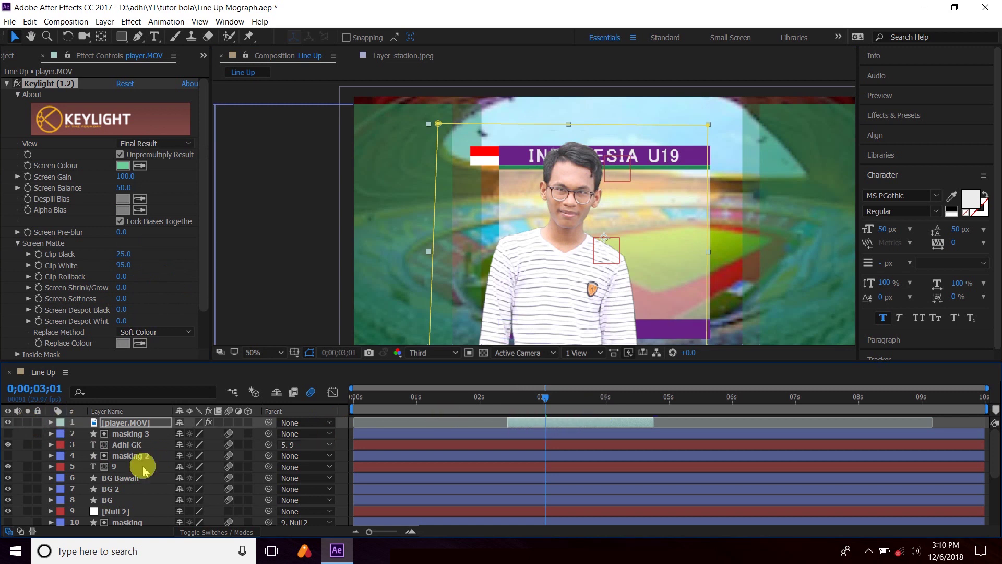
pyautogui.click(140, 424)
pyautogui.scroll(-2, 379, 212)
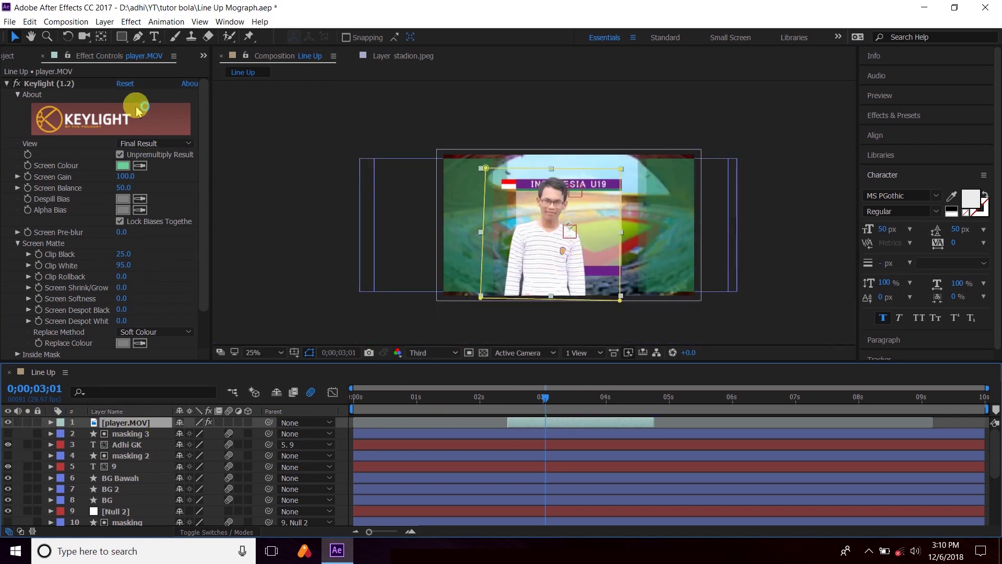
pyautogui.click(102, 42)
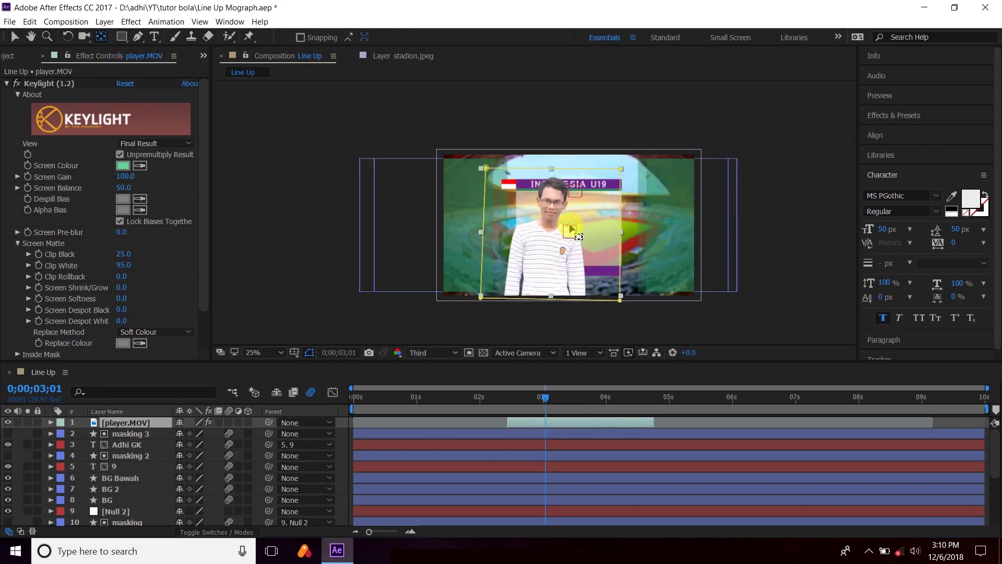
pyautogui.moveTo(570, 230); pyautogui.dragTo(554, 298)
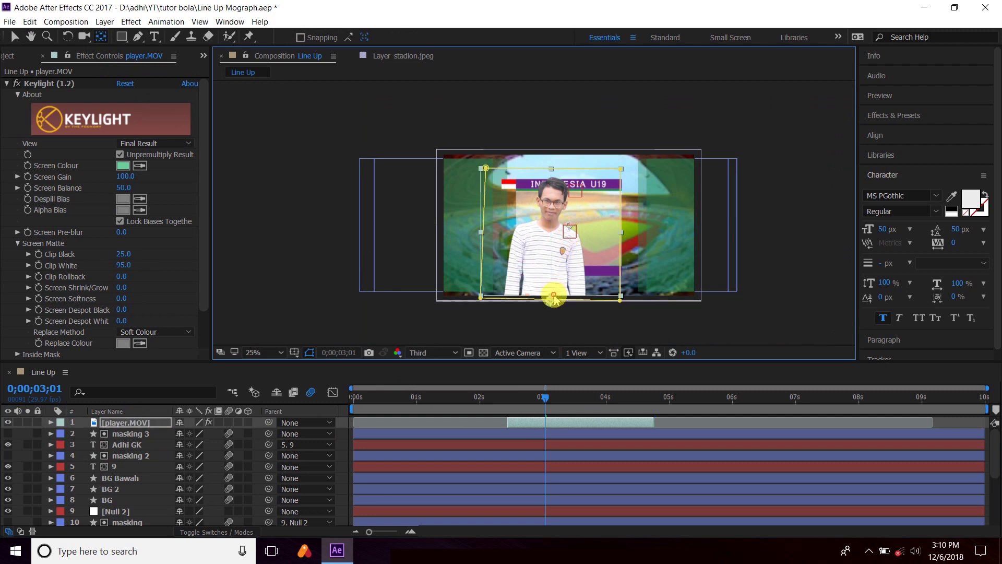
pyautogui.press('v')
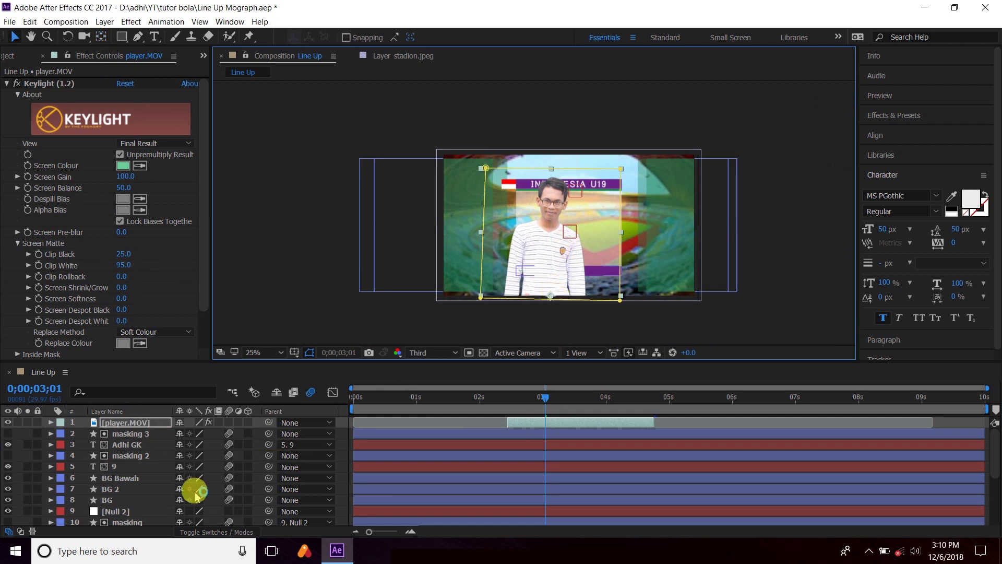
# Scale player.MOV to 60% and position him just above the name bar.
pyautogui.click(134, 424)
pyautogui.press('s')
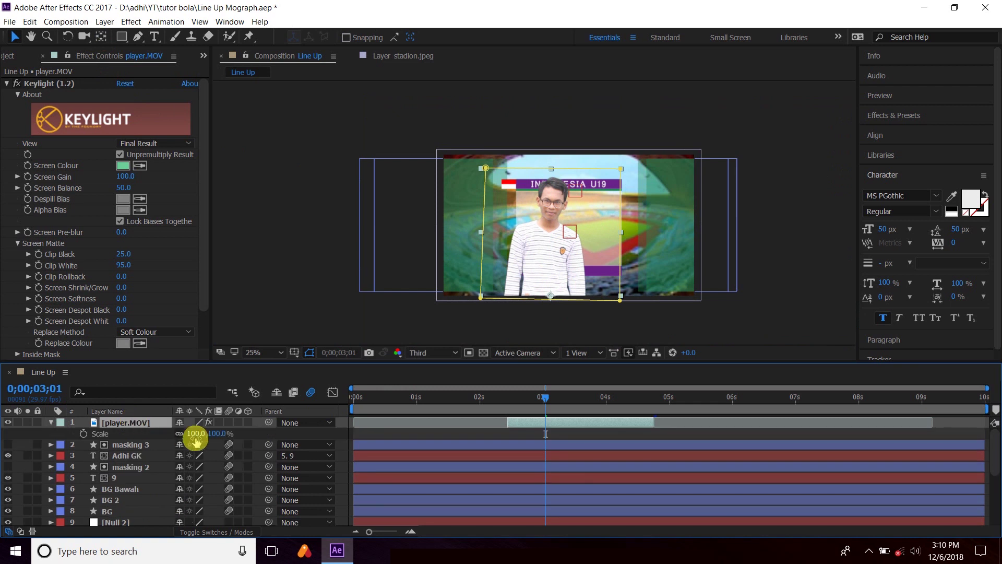
pyautogui.moveTo(193, 433); pyautogui.dragTo(175, 430)
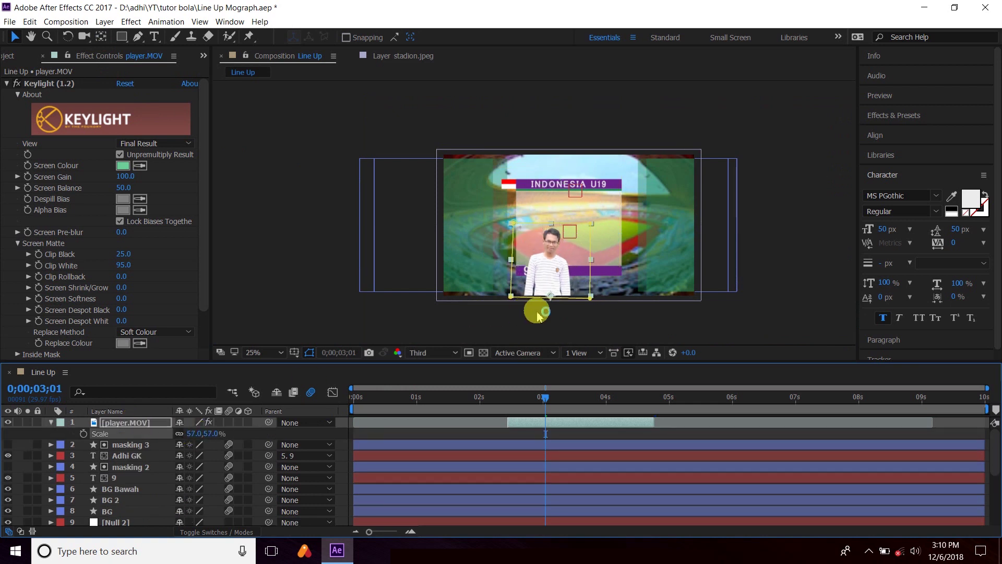
pyautogui.scroll(2, 590, 298)
pyautogui.moveTo(589, 298); pyautogui.dragTo(623, 259)
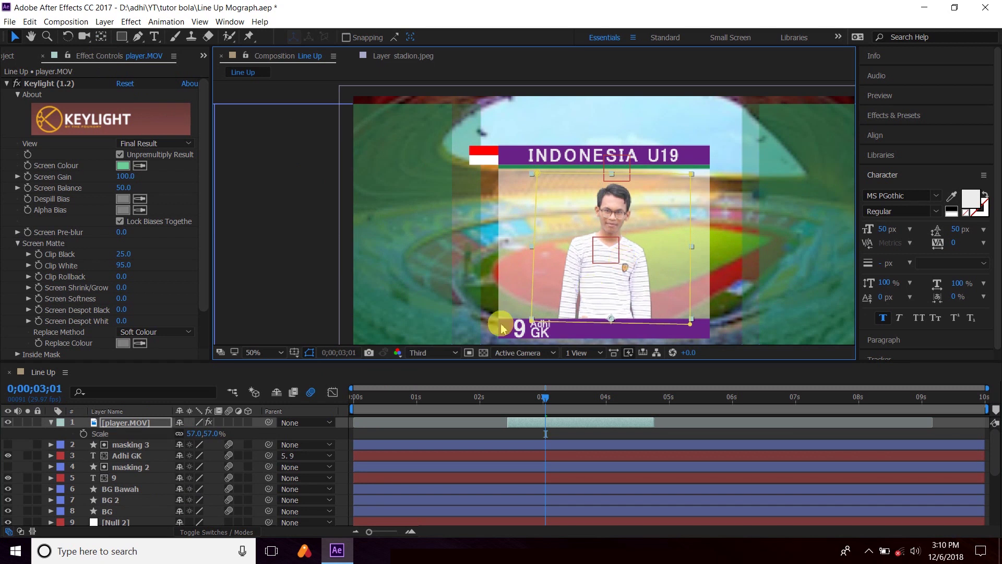
pyautogui.click(194, 434)
pyautogui.write('60')
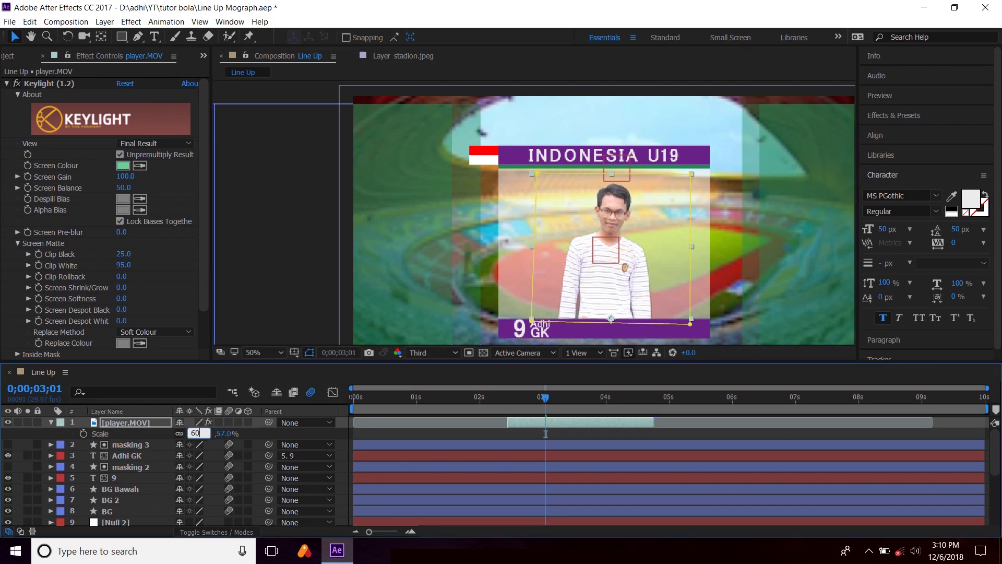
pyautogui.press('Return')
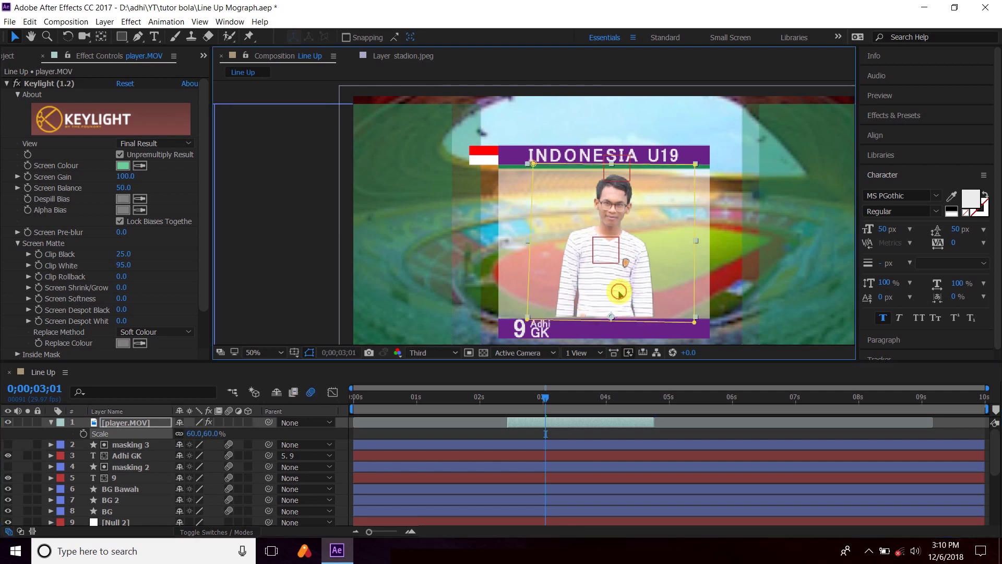
pyautogui.moveTo(619, 295); pyautogui.dragTo(617, 294)
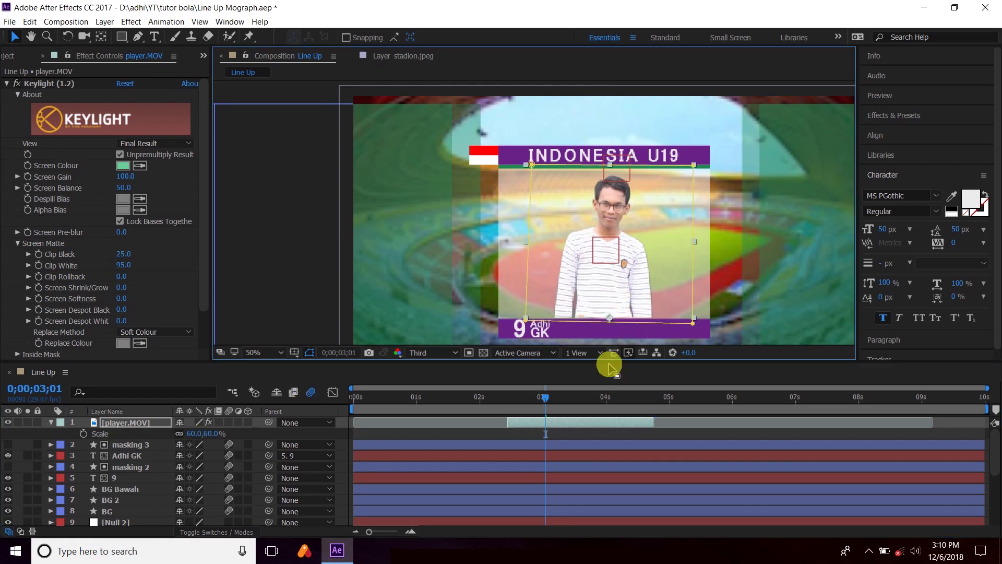
# Set the viewer resolution from Third to Full and save the project.
pyautogui.click(498, 430)
pyautogui.click(461, 353)
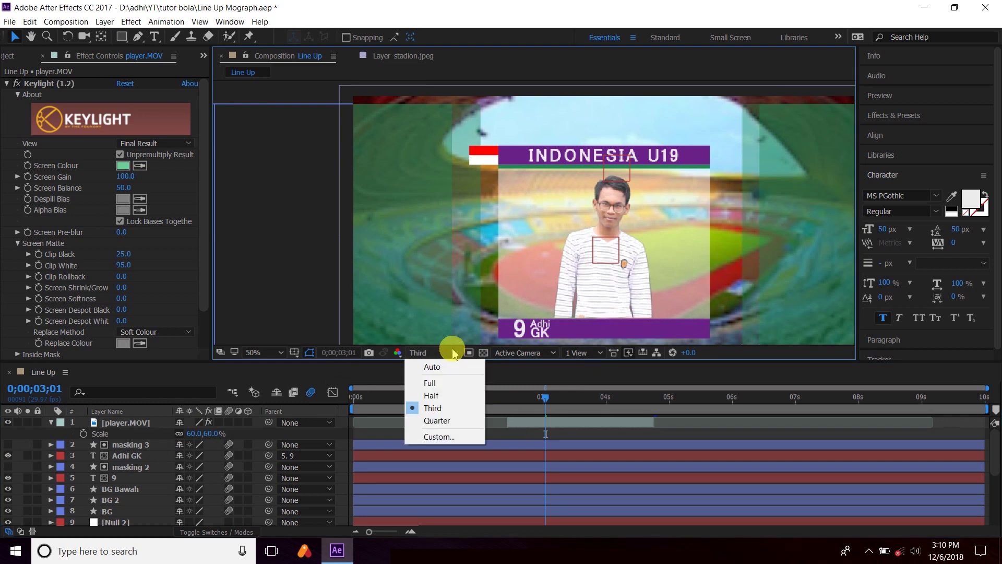
pyautogui.click(449, 381)
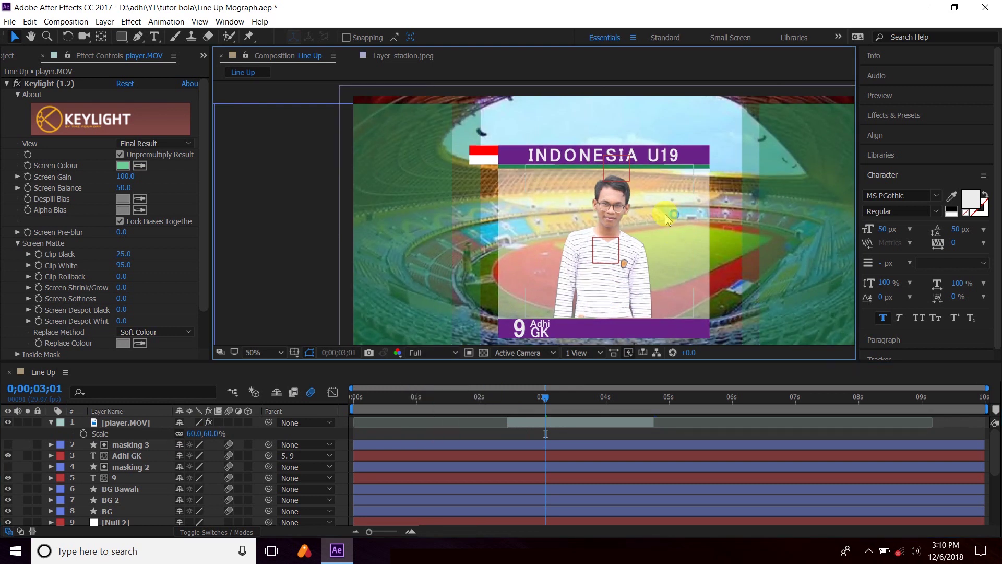
pyautogui.hotkey('ctrl', 's')
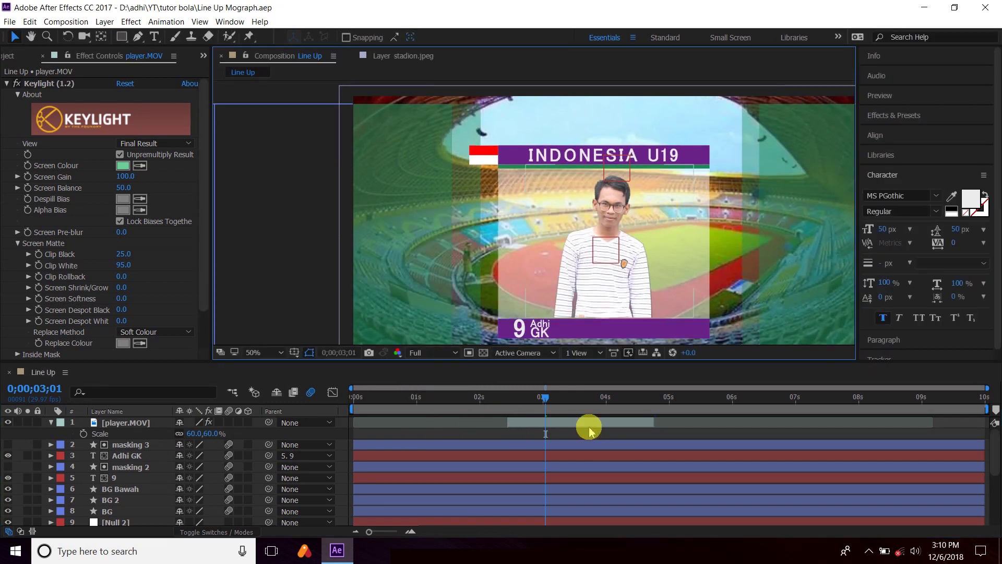
pyautogui.click(589, 428)
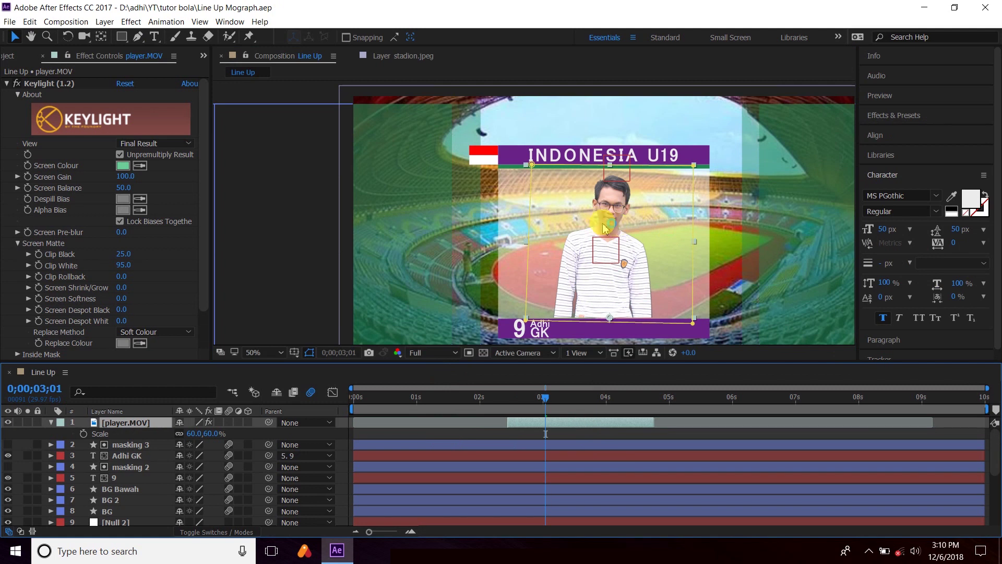
# Apply Color Correction > Curves to player.MOV and slightly raise the RGB curve.
pyautogui.click(131, 22)
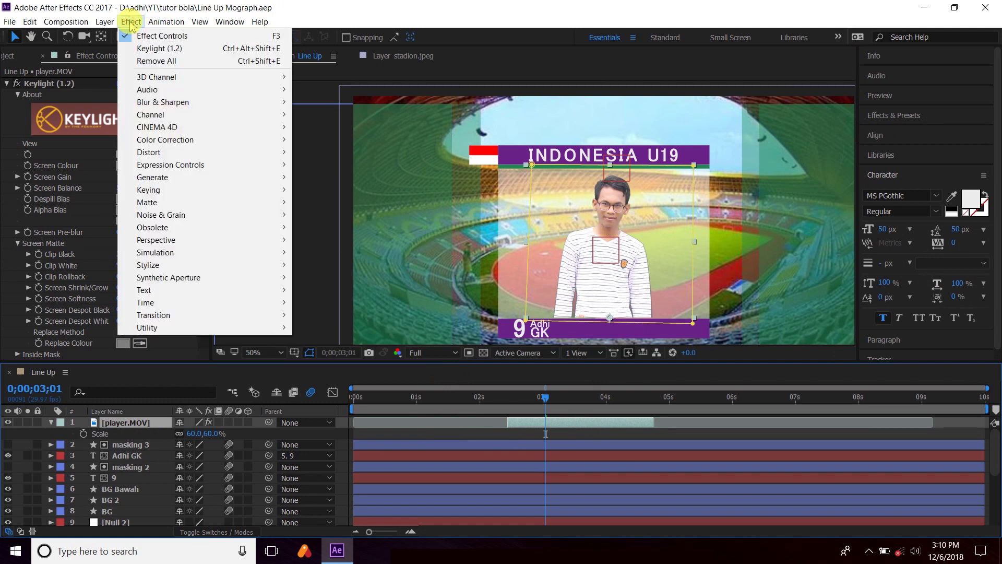
pyautogui.moveTo(216, 177)
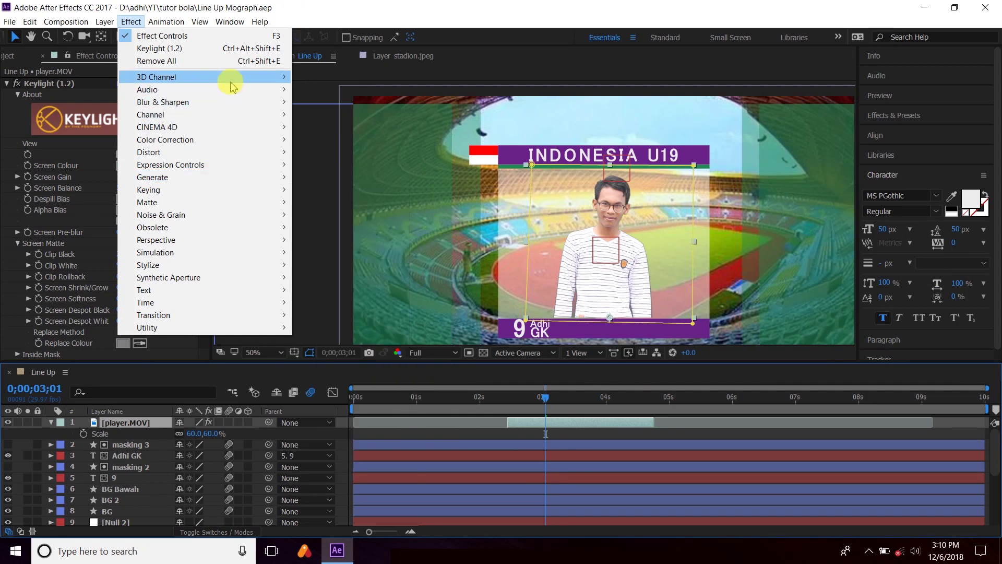
pyautogui.moveTo(230, 77)
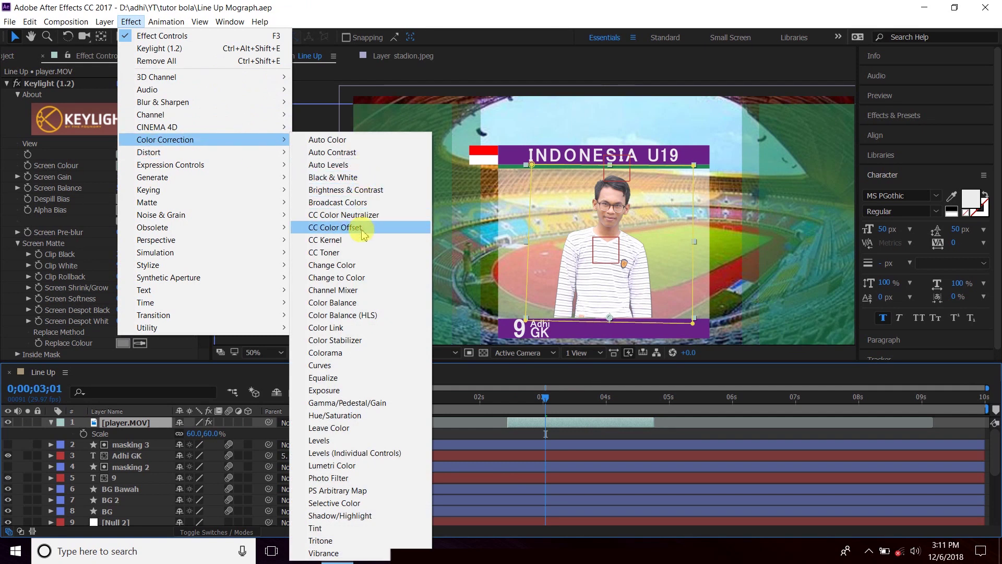
pyautogui.click(359, 365)
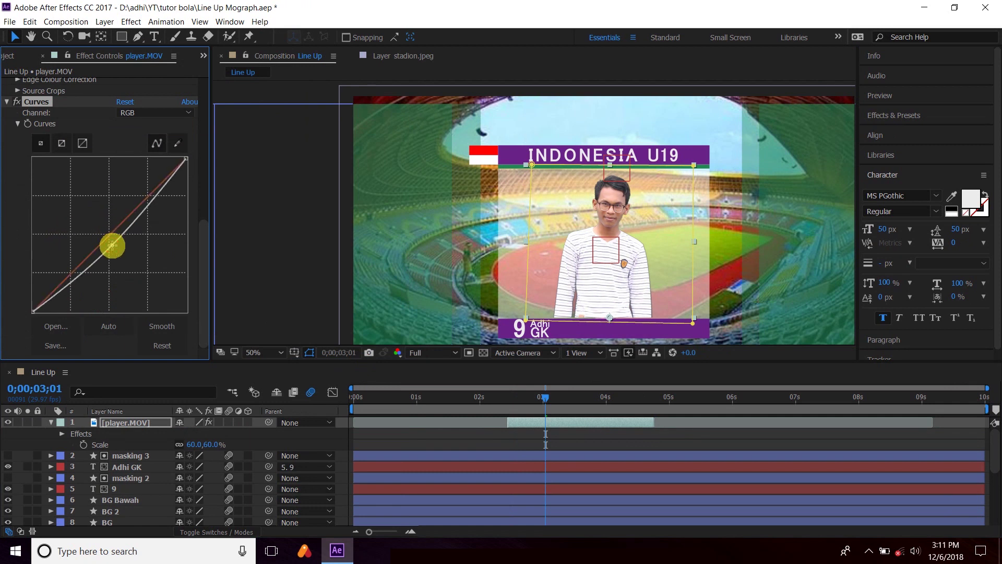
pyautogui.moveTo(116, 244); pyautogui.dragTo(113, 228)
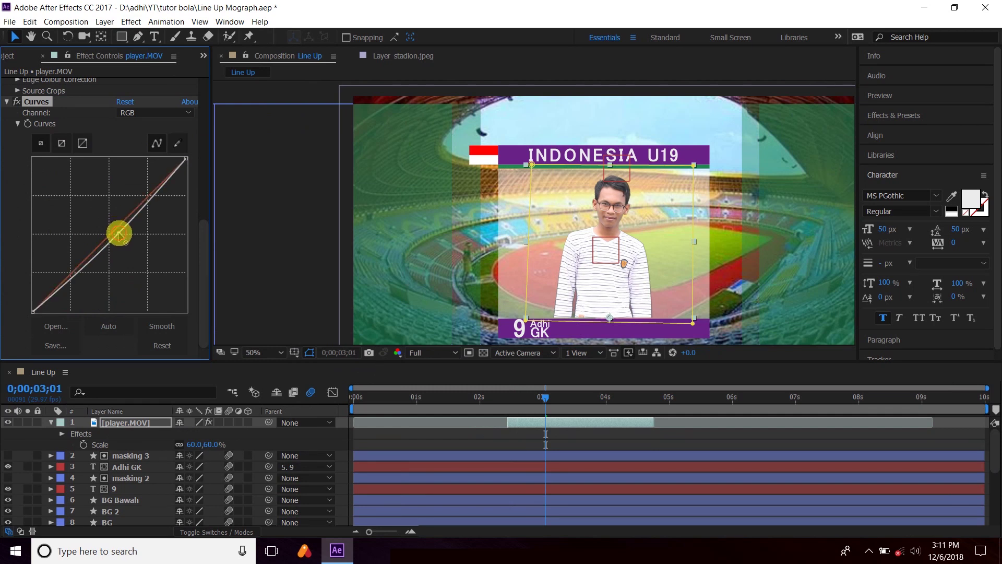
pyautogui.moveTo(121, 236); pyautogui.dragTo(109, 243)
# Tweak the Red, Green and Blue channel curves, easing green back toward the diagonal.
pyautogui.click(151, 112)
pyautogui.click(137, 137)
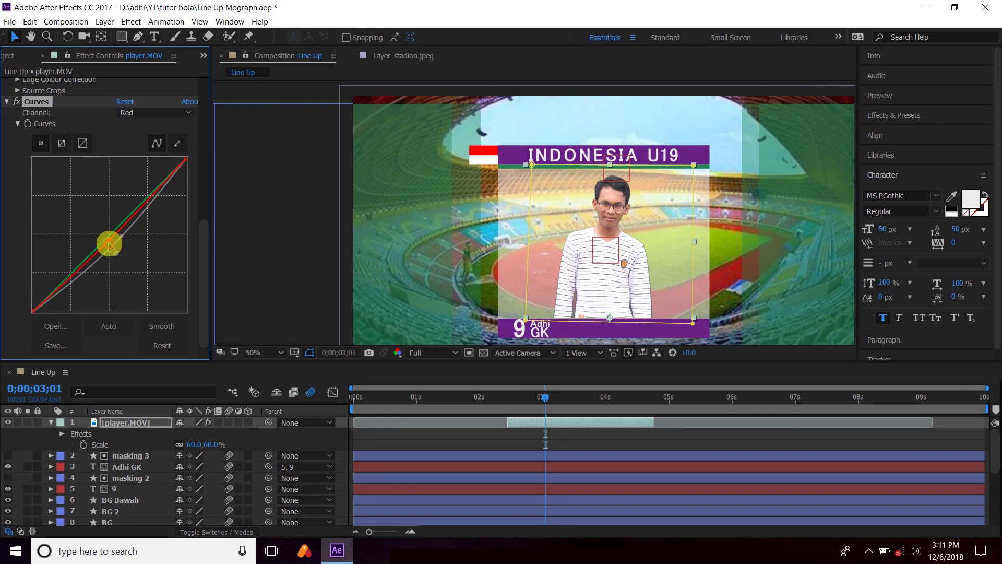
pyautogui.click(151, 113)
pyautogui.click(156, 151)
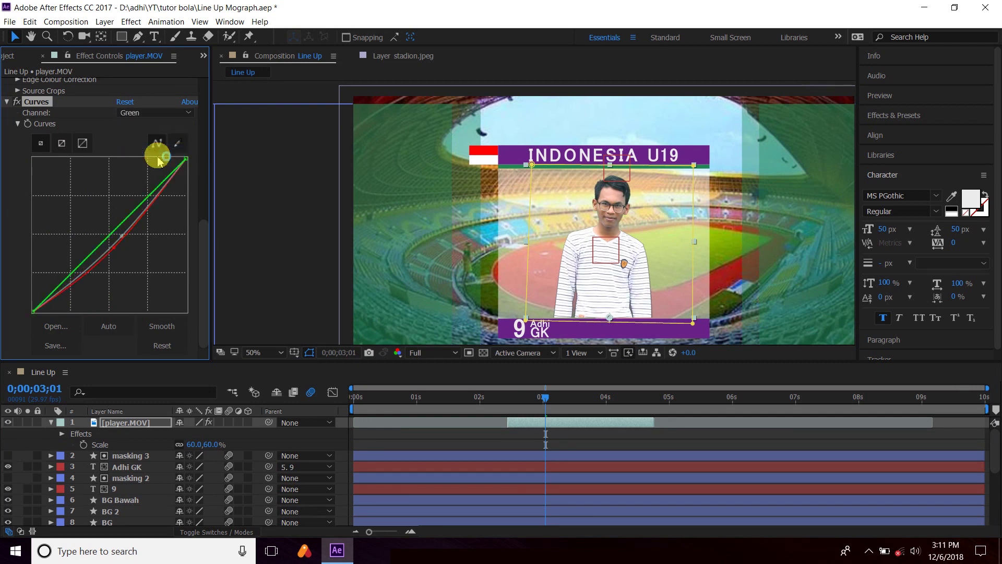
pyautogui.moveTo(111, 233); pyautogui.dragTo(114, 236)
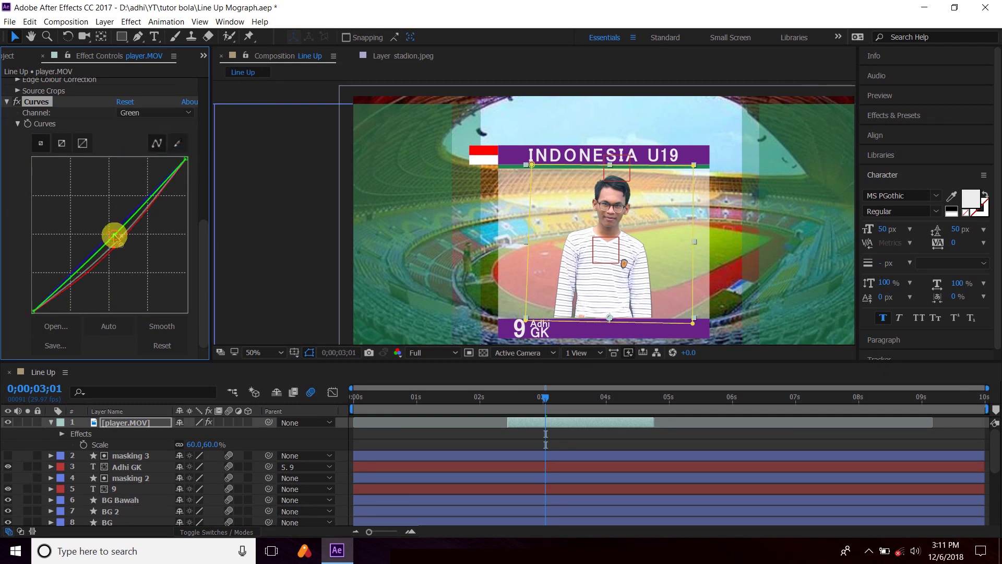
pyautogui.click(152, 113)
pyautogui.click(139, 159)
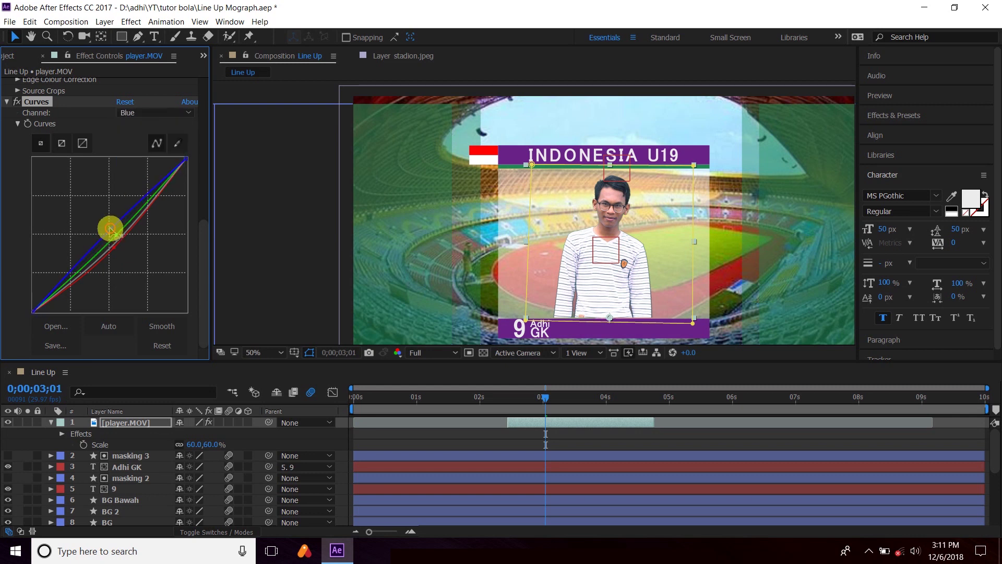
pyautogui.scroll(3, 119, 226)
# Collapse Keylight and Curves, then set a 100% Opacity keyframe at 0;00;02;25.
pyautogui.click(7, 190)
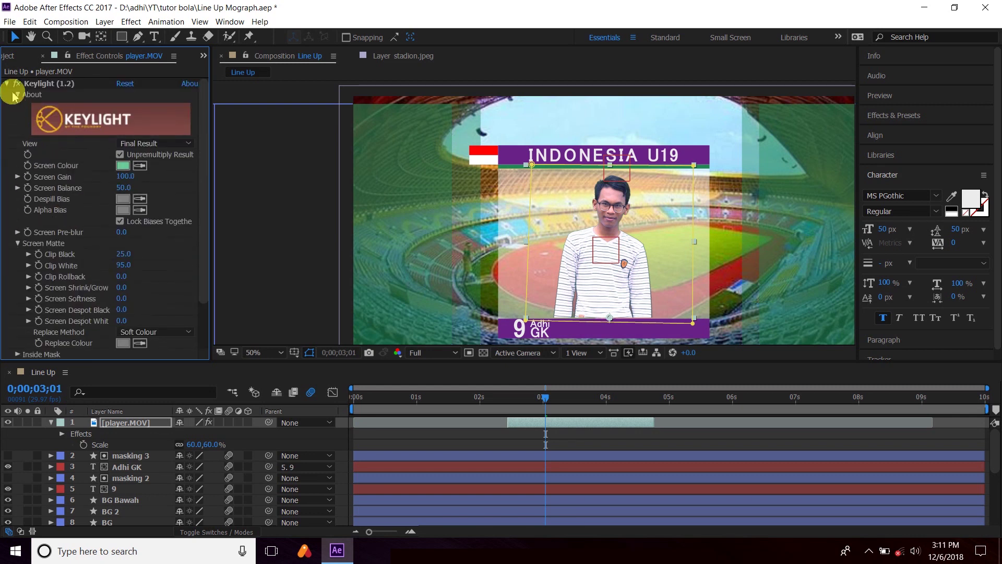
pyautogui.click(8, 86)
pyautogui.click(309, 439)
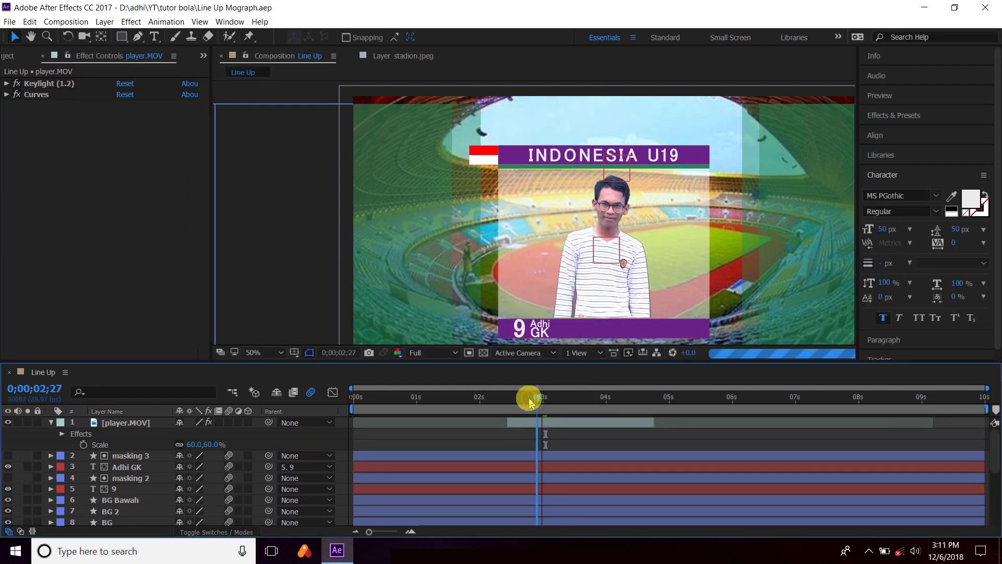
pyautogui.moveTo(545, 399); pyautogui.dragTo(505, 401)
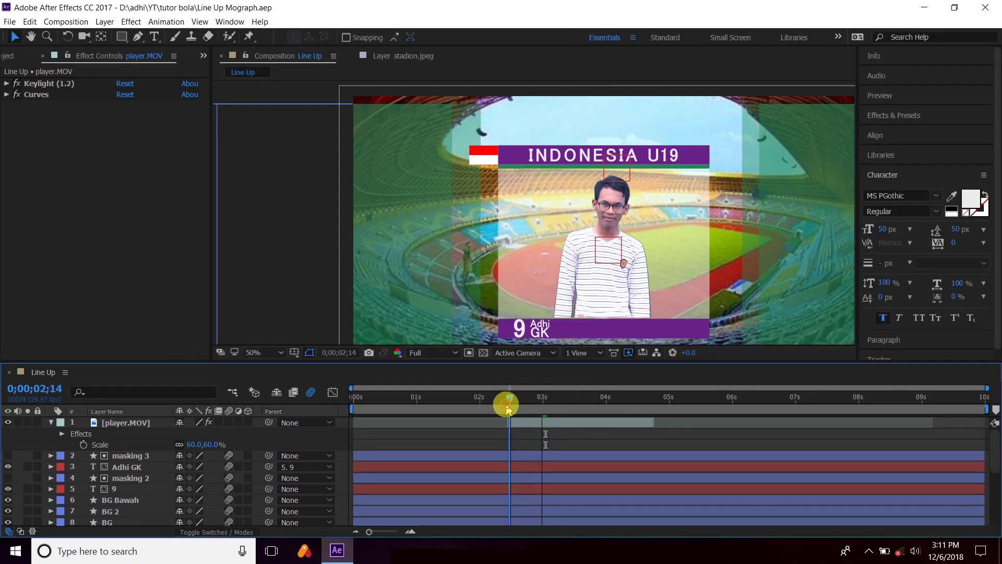
pyautogui.click(535, 416)
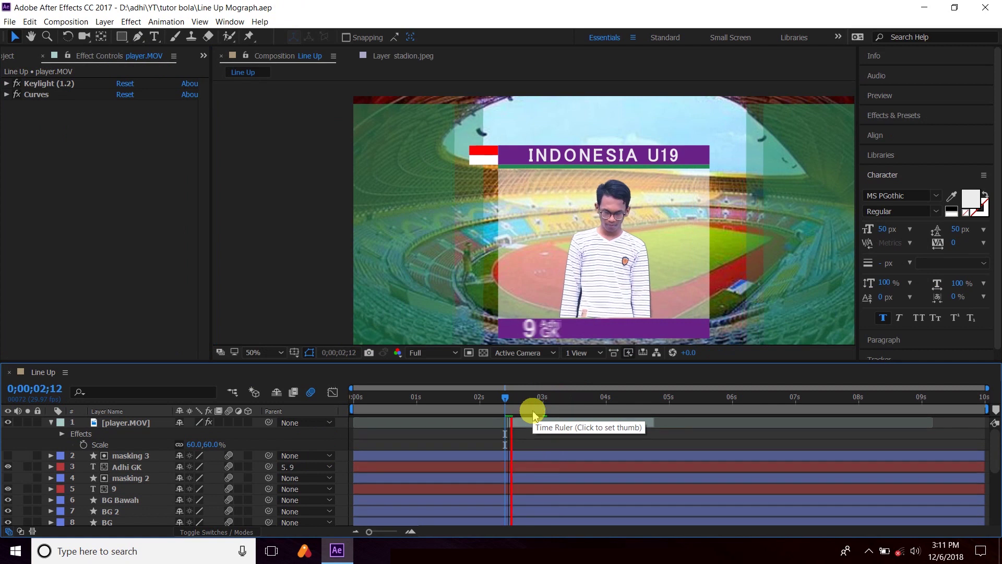
pyautogui.click(534, 423)
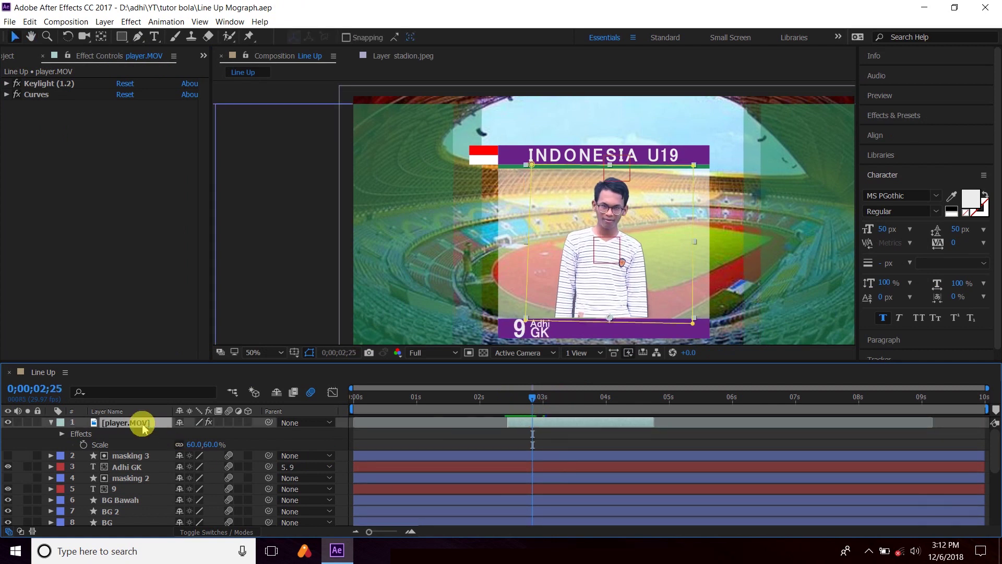
pyautogui.press('t')
pyautogui.click(83, 433)
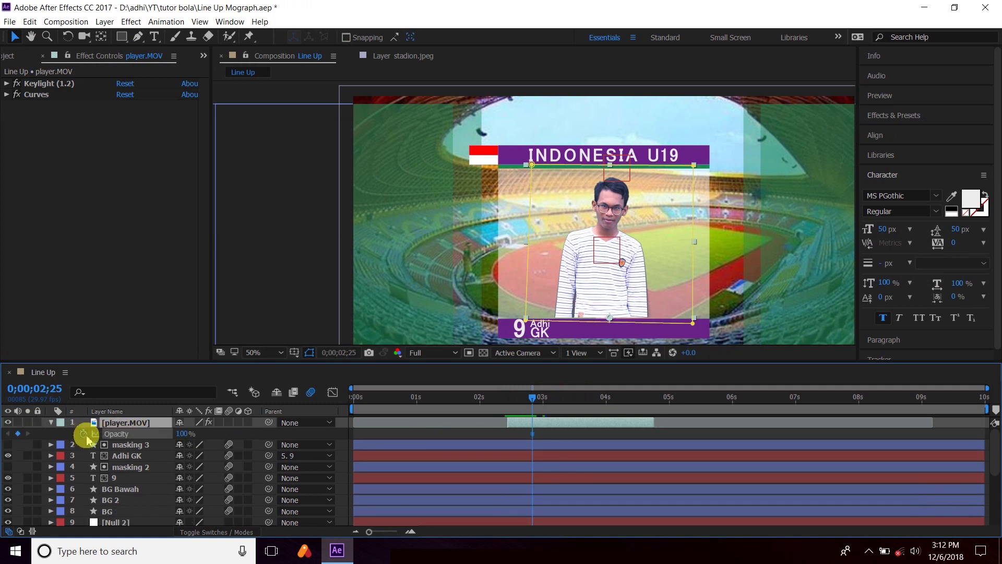
# Add a 0% Opacity keyframe at 0;00;02;15 so the player fades in.
pyautogui.moveTo(532, 403); pyautogui.dragTo(511, 399)
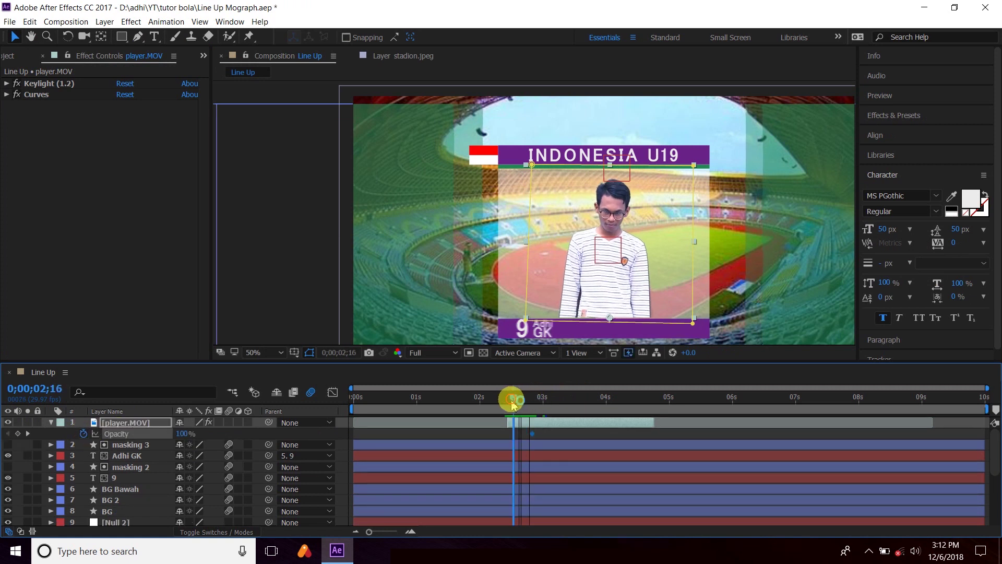
pyautogui.click(189, 438)
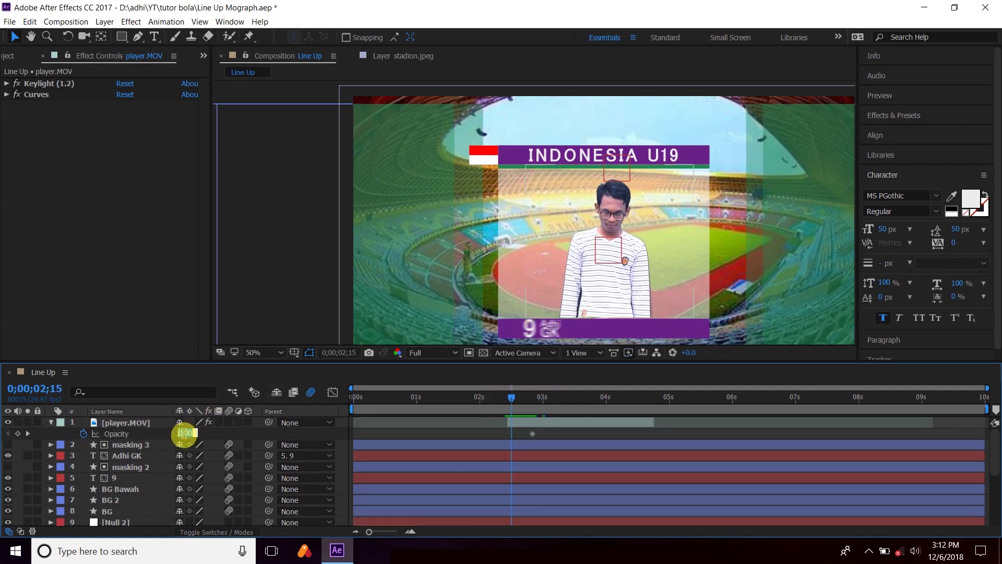
pyautogui.write('0')
pyautogui.press('Return')
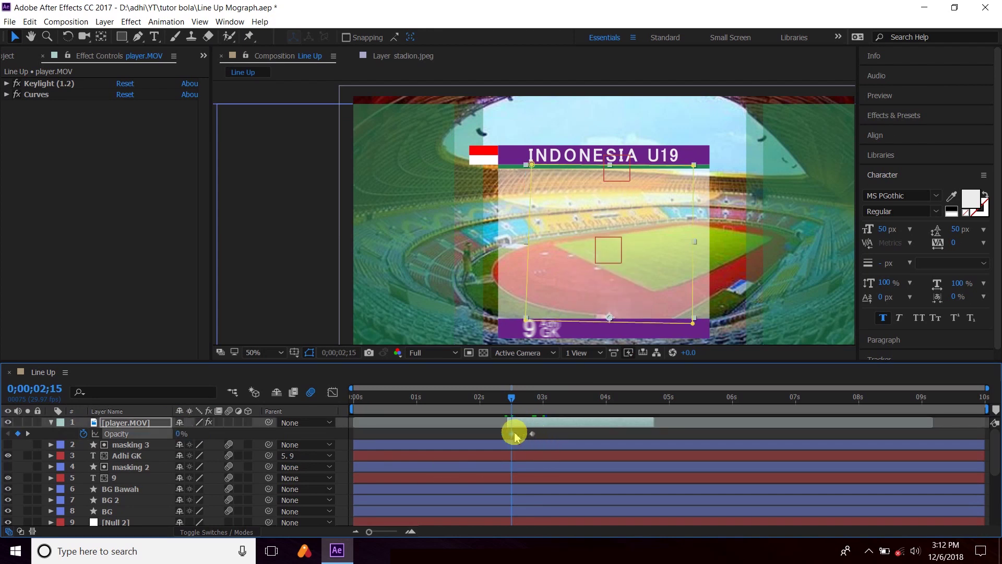
pyautogui.moveTo(510, 399); pyautogui.dragTo(505, 399)
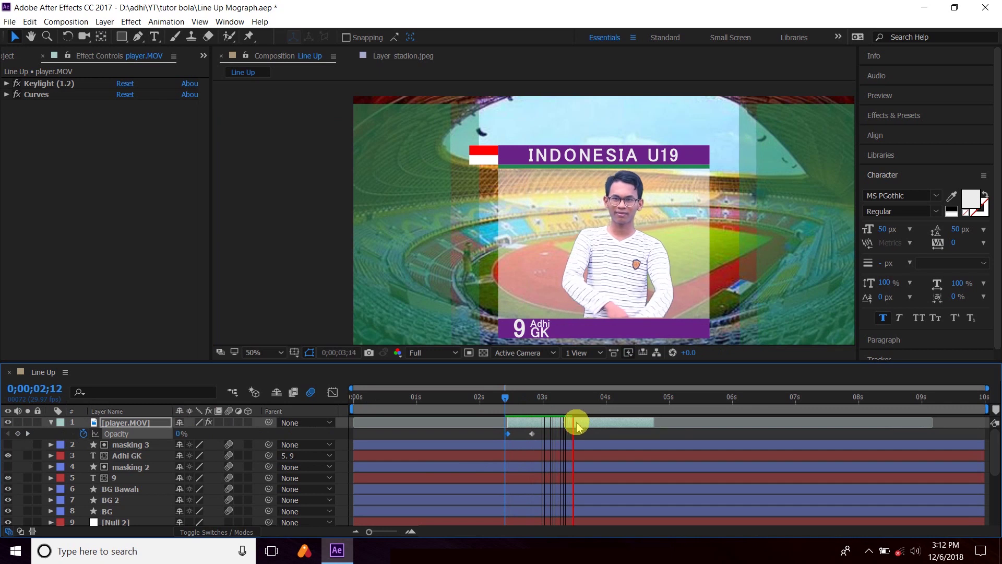
pyautogui.click(603, 399)
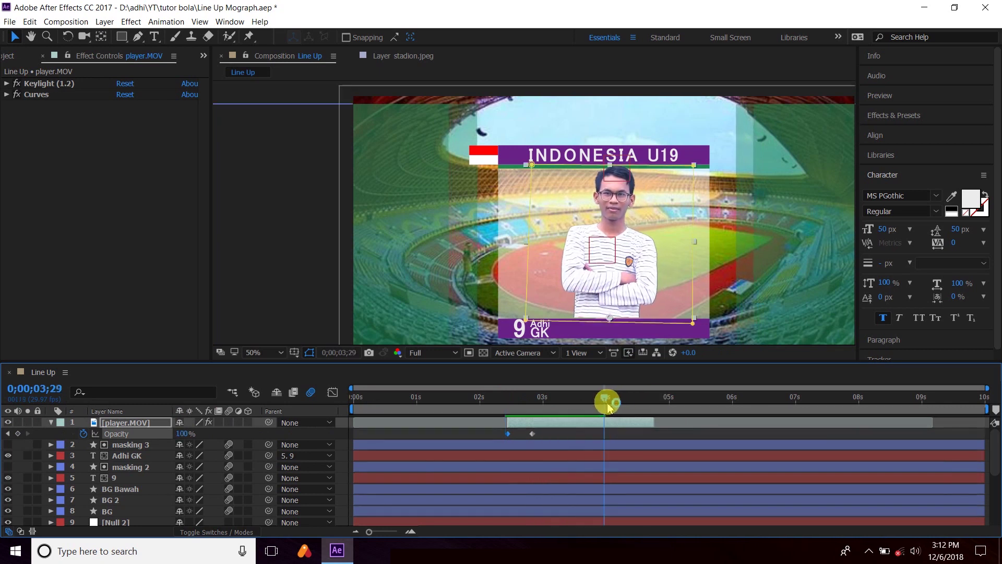
# Slide the fade to start near 0;00;03;04 and preview it from 0;00;01;29.
pyautogui.moveTo(587, 401)
pyautogui.mouseDown()
pyautogui.moveTo(551, 397)
pyautogui.moveTo(500, 437)
pyautogui.moveTo(552, 441)
pyautogui.mouseUp()
pyautogui.click(542, 431)
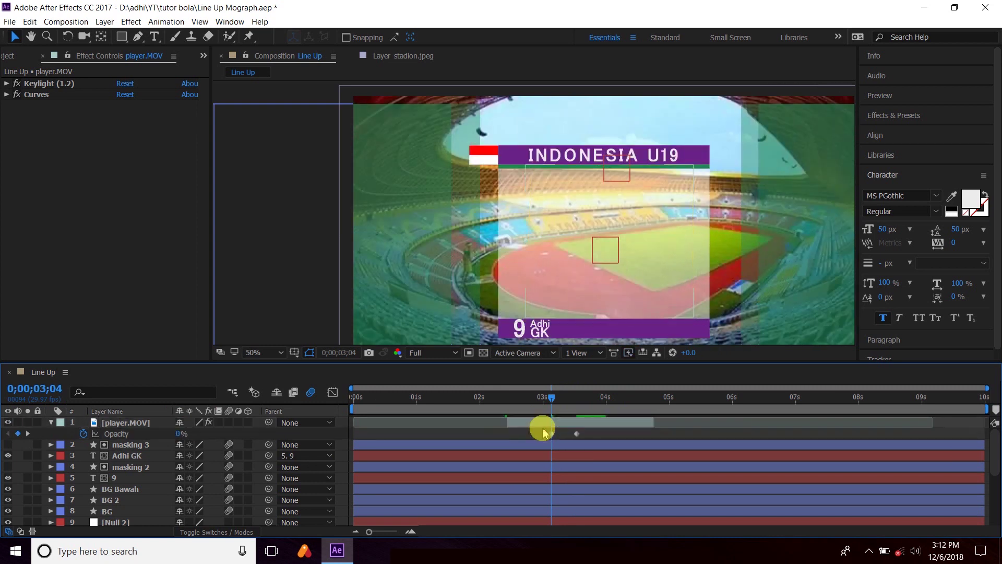
pyautogui.click(541, 419)
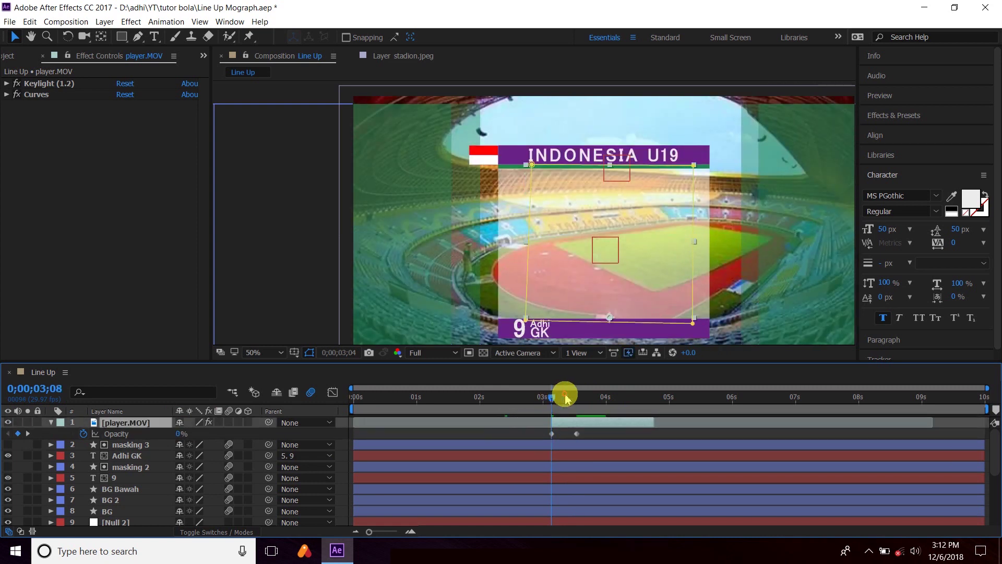
pyautogui.moveTo(566, 398)
pyautogui.mouseDown()
pyautogui.moveTo(476, 398)
pyautogui.moveTo(515, 398)
pyautogui.mouseUp()
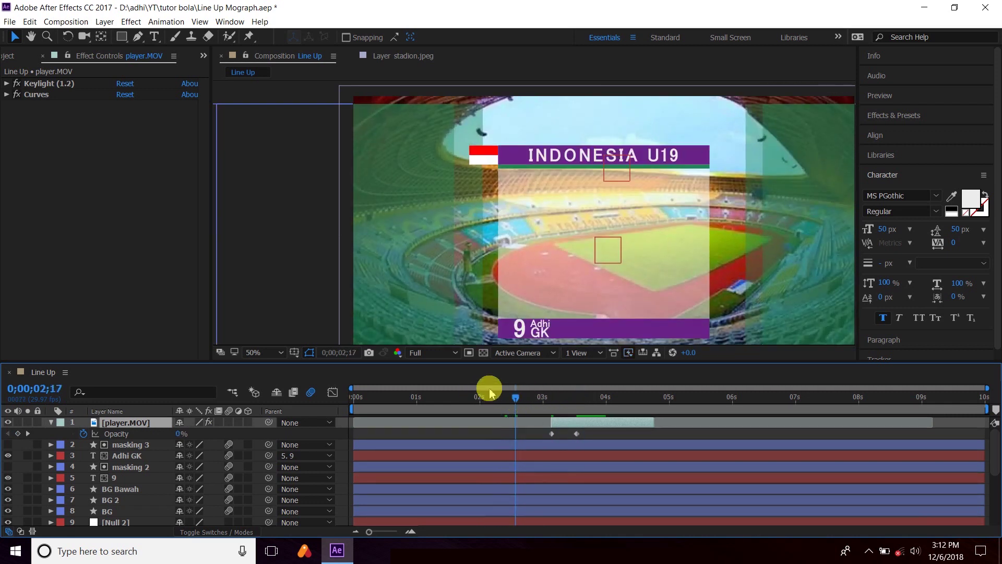
pyautogui.click(481, 402)
pyautogui.press('space')
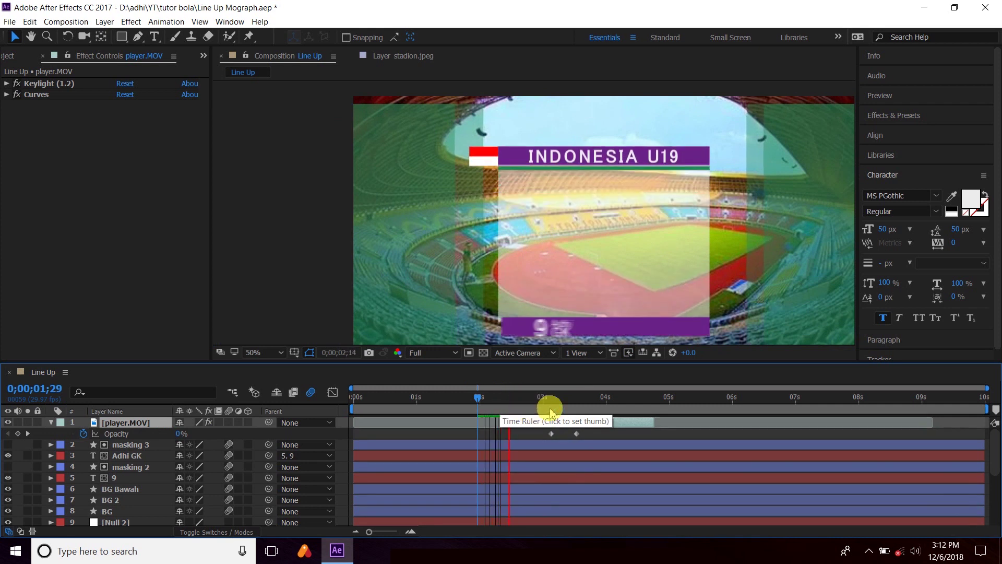
pyautogui.press('space')
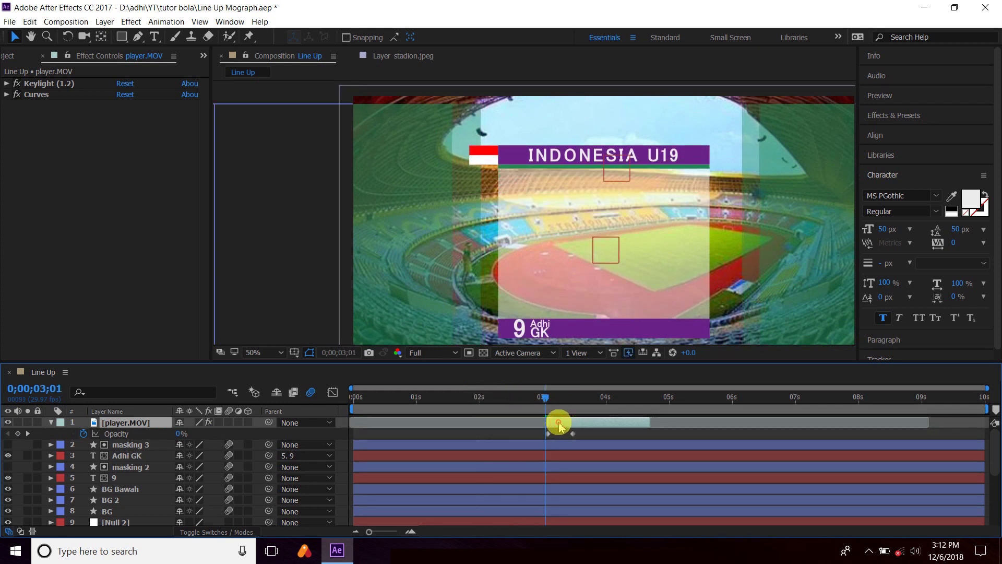
# Shift the player clip slightly earlier, fit the viewer, and preview the fade-in.
pyautogui.moveTo(560, 427); pyautogui.dragTo(556, 427)
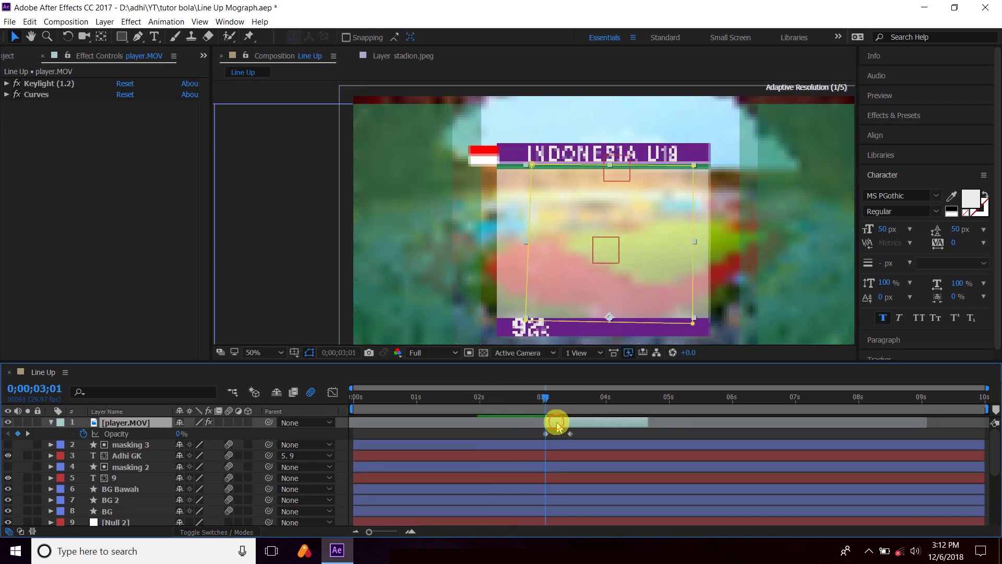
pyautogui.click(259, 353)
pyautogui.click(266, 151)
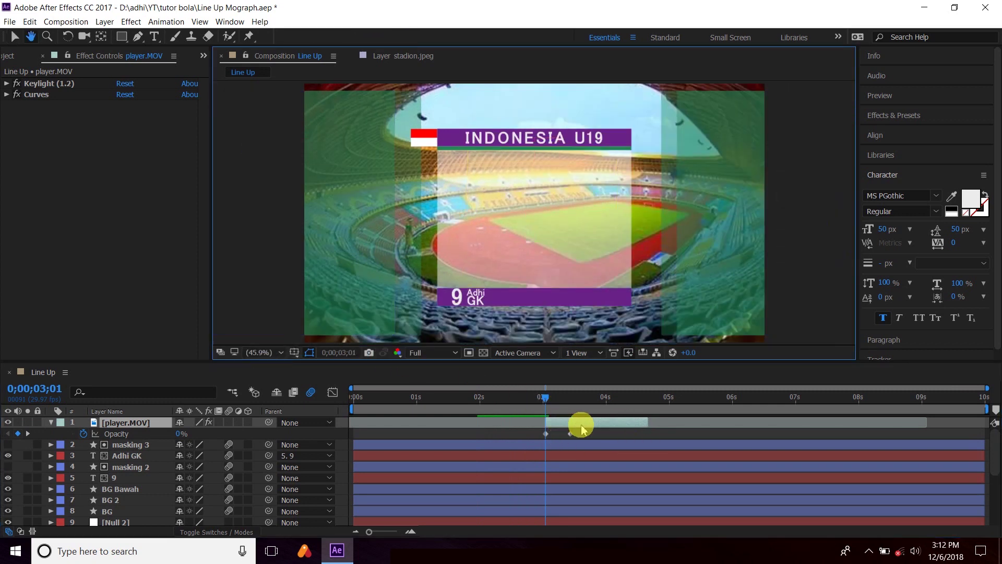
pyautogui.press('space')
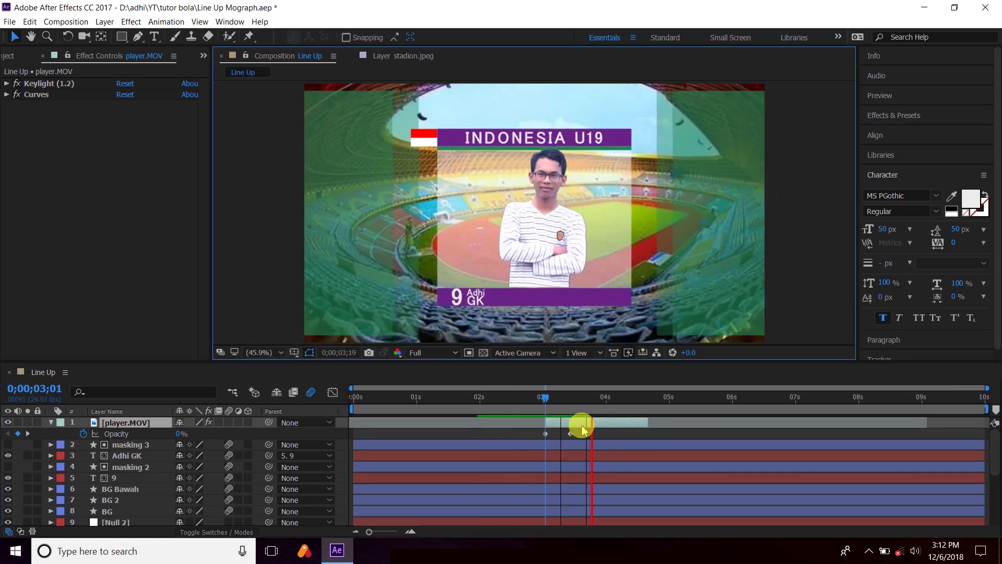
pyautogui.press('space')
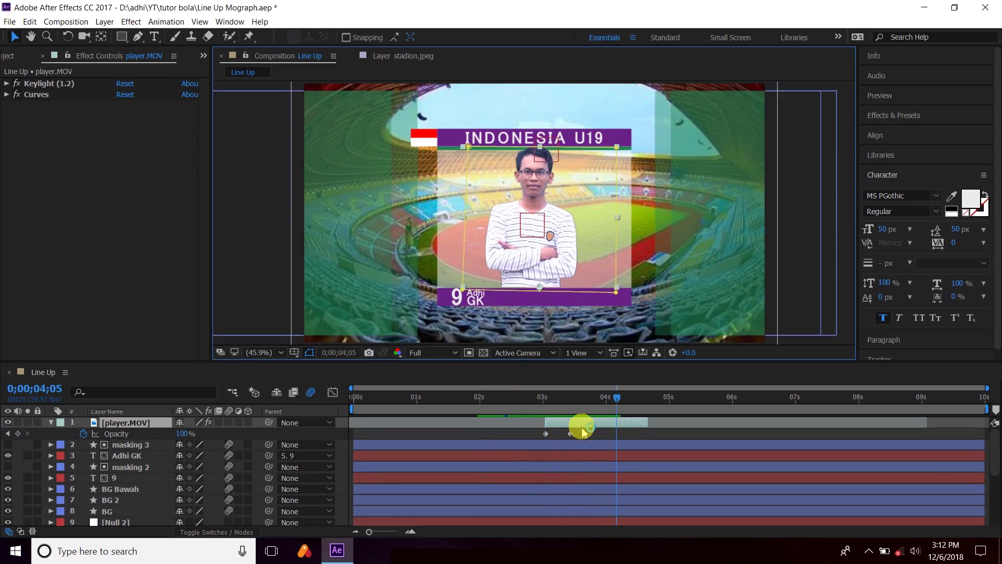
# Scrub player.MOV's Scale down to 55%.
pyautogui.click(585, 427)
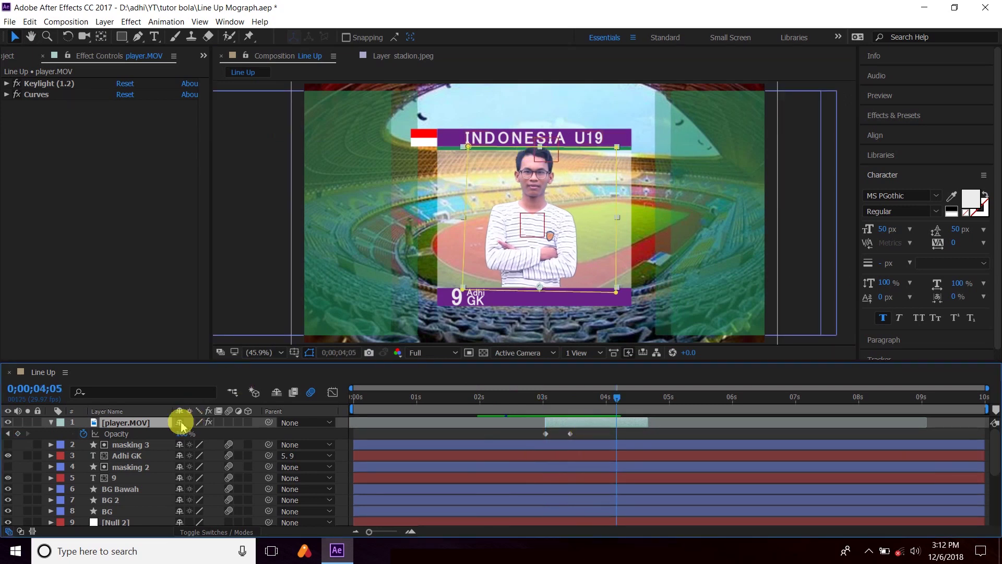
pyautogui.press('s')
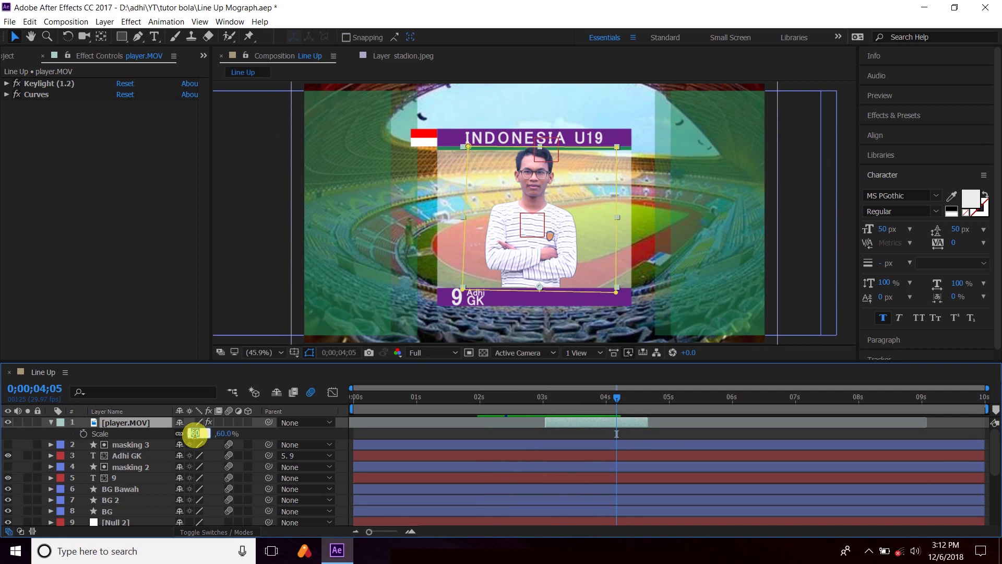
pyautogui.moveTo(662, 398); pyautogui.dragTo(647, 398)
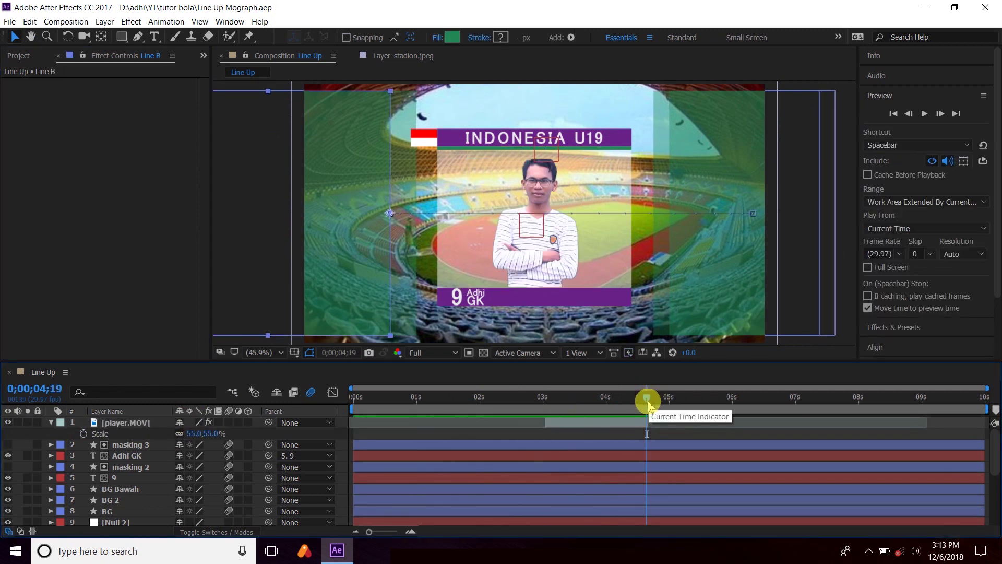
# End the work area at 0;00;04;19, play the preview, then scrub back to the player card.
pyautogui.press('n')
pyautogui.click(926, 114)
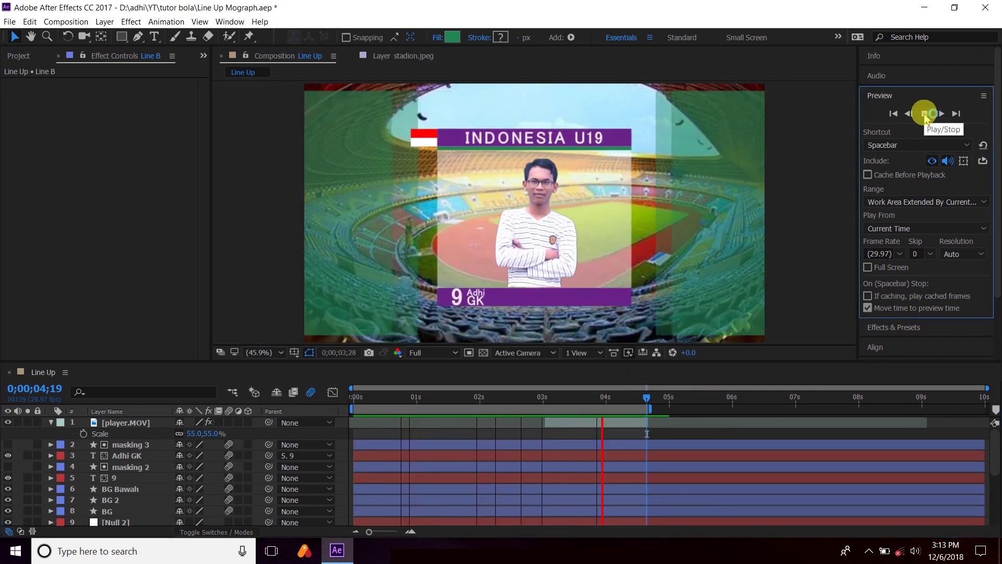
pyautogui.hotkey('ctrl', 'Down')
pyautogui.hotkey('ctrl', 'Down')
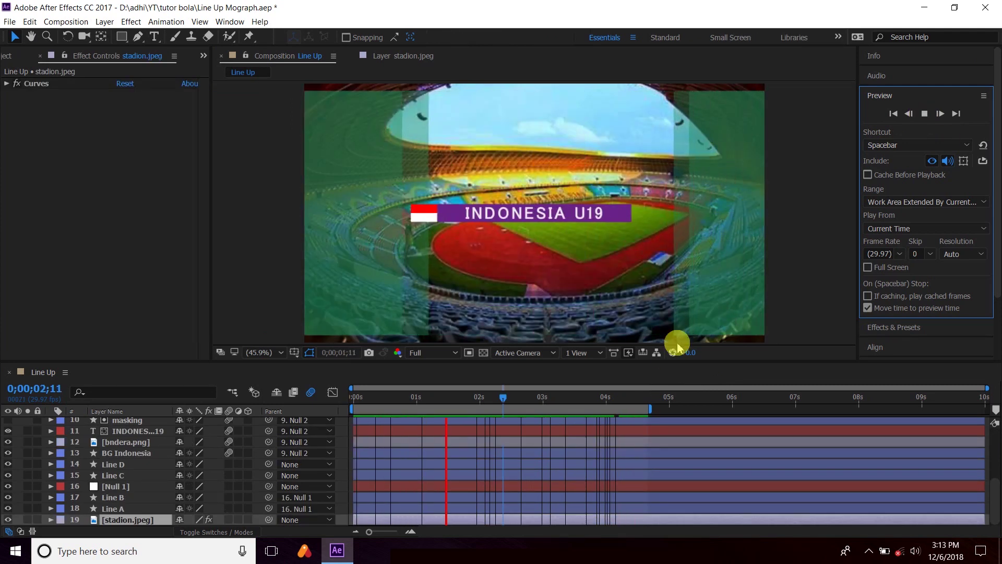
pyautogui.moveTo(450, 397); pyautogui.dragTo(623, 395)
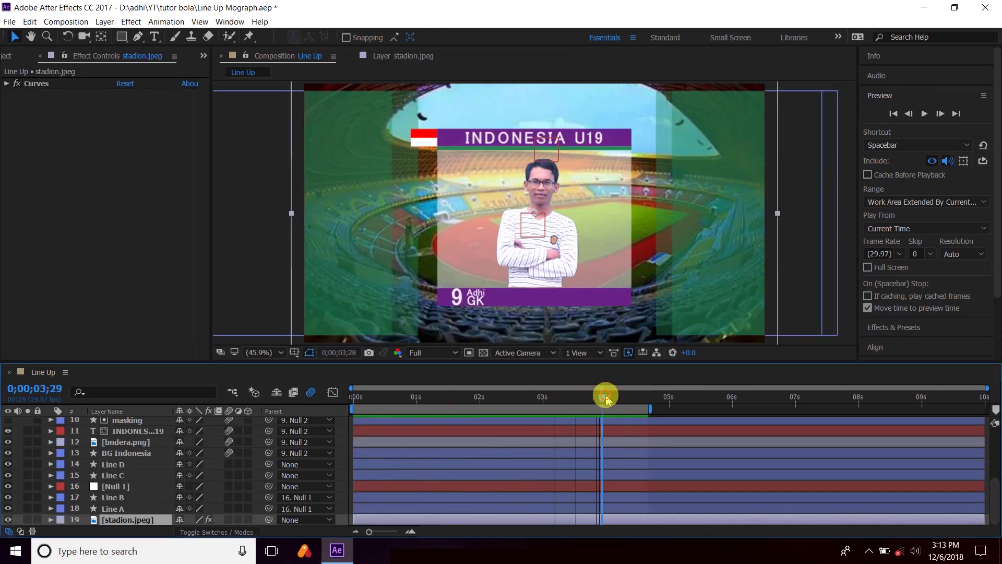
# Zoom in on the player, select player.MOV, and undo an accidental corner move.
pyautogui.scroll(1, 552, 191)
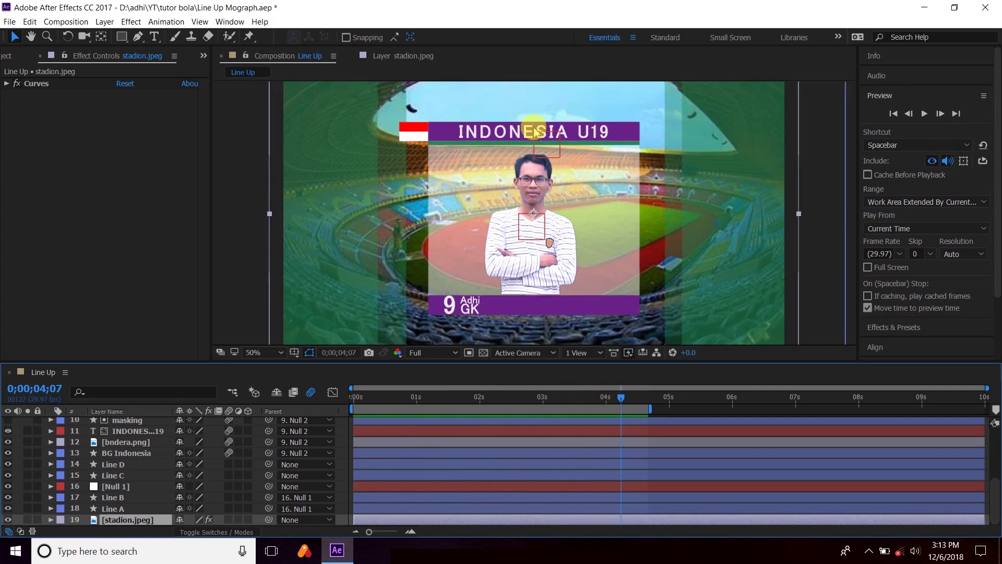
pyautogui.scroll(1, 552, 191)
pyautogui.scroll(1, 552, 191)
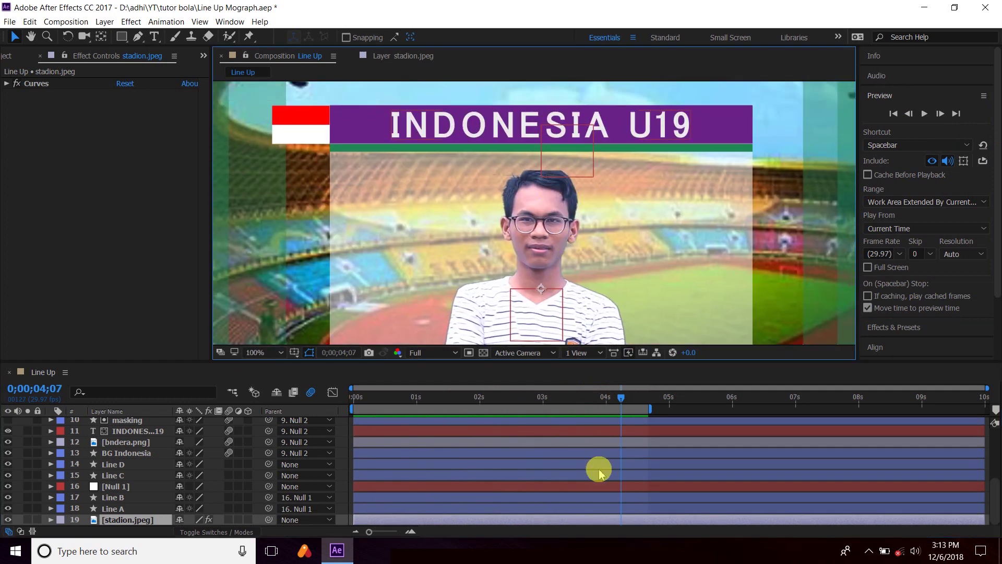
pyautogui.scroll(4, 594, 462)
pyautogui.scroll(1, 598, 463)
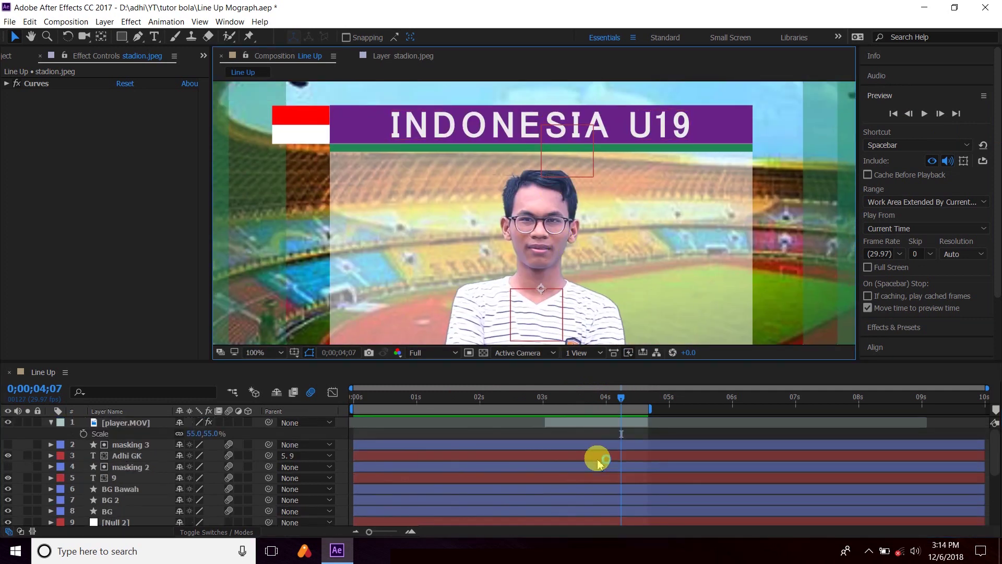
pyautogui.click(595, 426)
pyautogui.scroll(4, 576, 200)
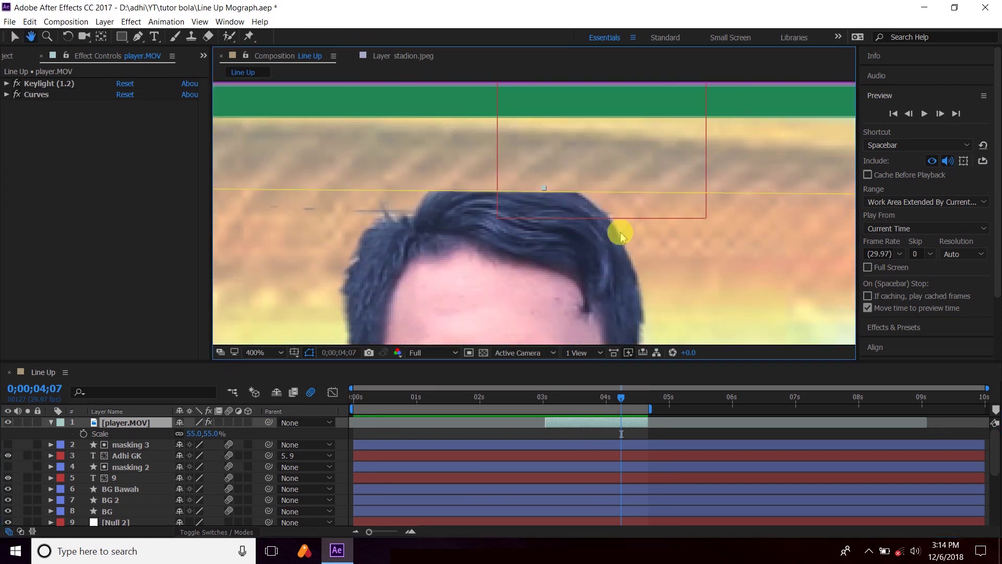
pyautogui.scroll(-2, 847, 208)
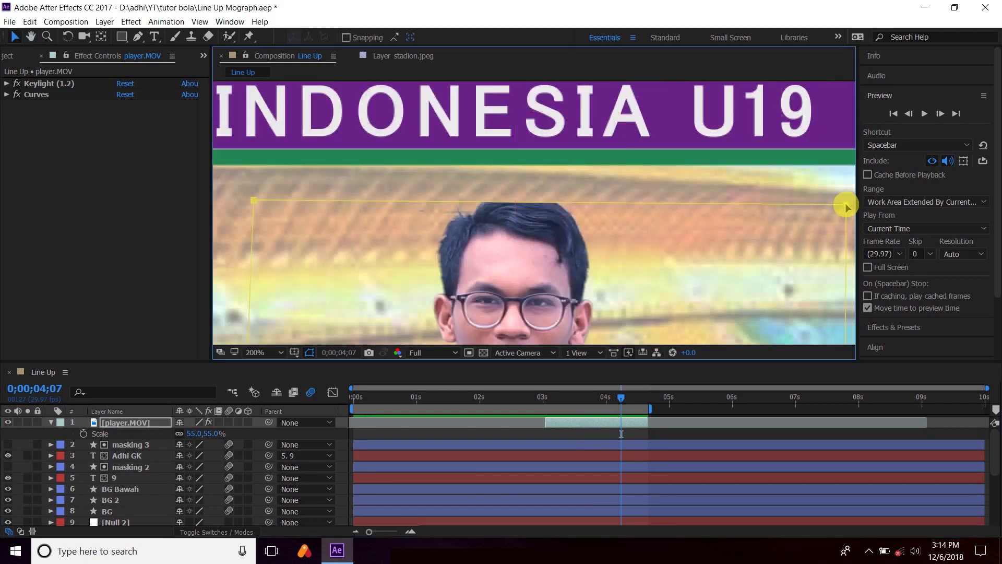
pyautogui.moveTo(845, 199)
pyautogui.mouseDown()
pyautogui.moveTo(841, 175)
pyautogui.moveTo(705, 199)
pyautogui.mouseUp()
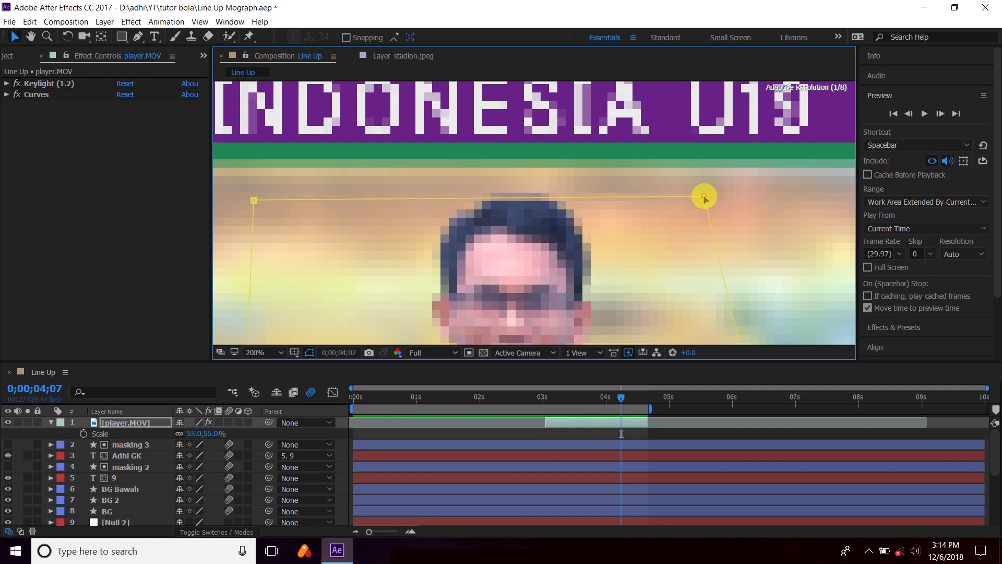
pyautogui.hotkey('ctrl', 'z')
pyautogui.click(25, 137)
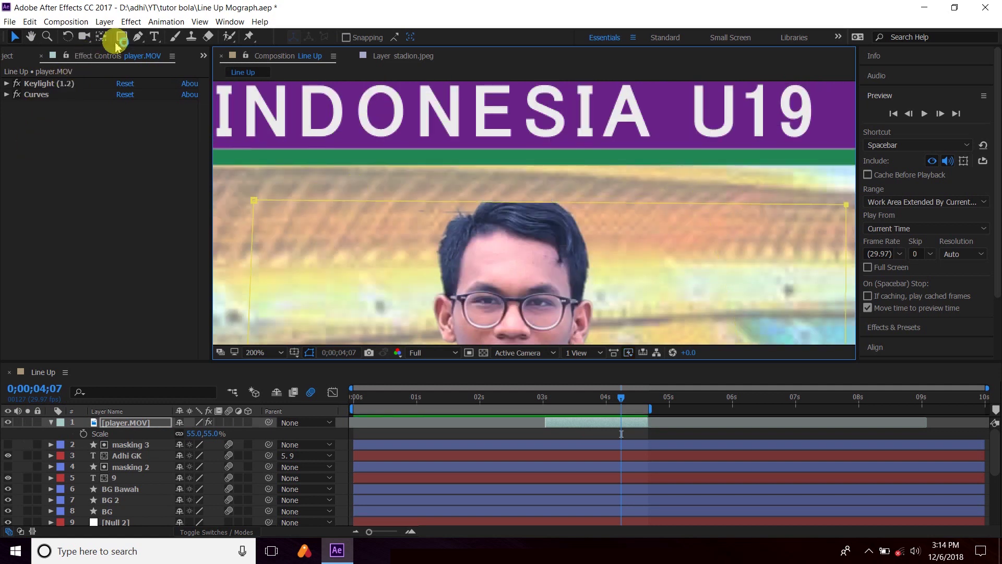
# Add a vertex on the mask's top edge, raise it above the hair, and nudge the right corner down.
pyautogui.click(138, 39)
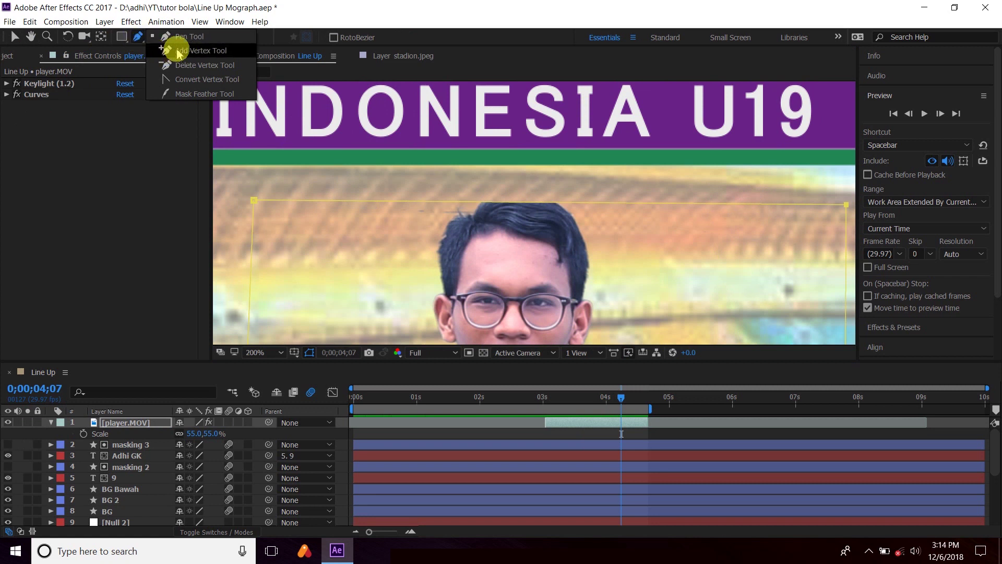
pyautogui.click(200, 52)
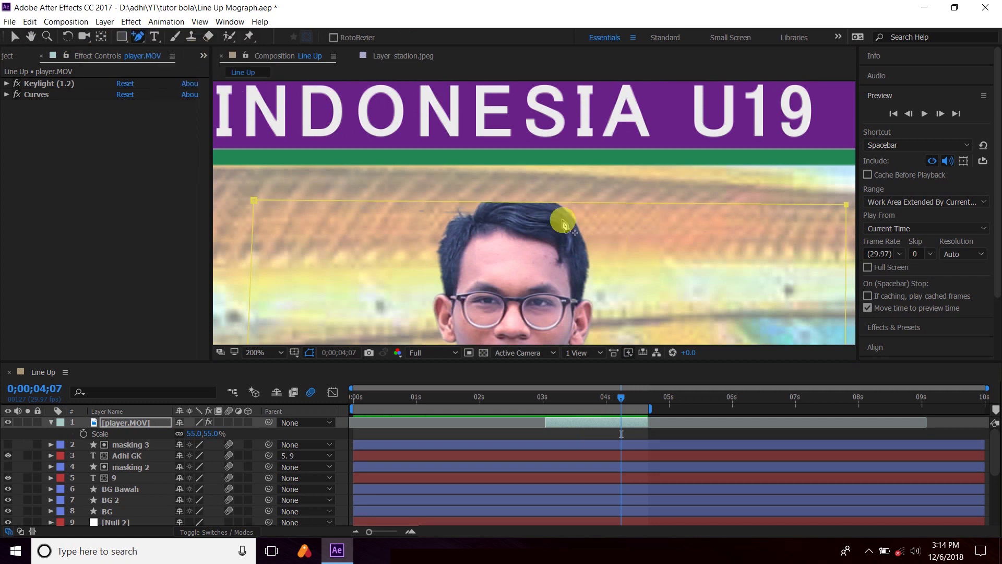
pyautogui.click(527, 202)
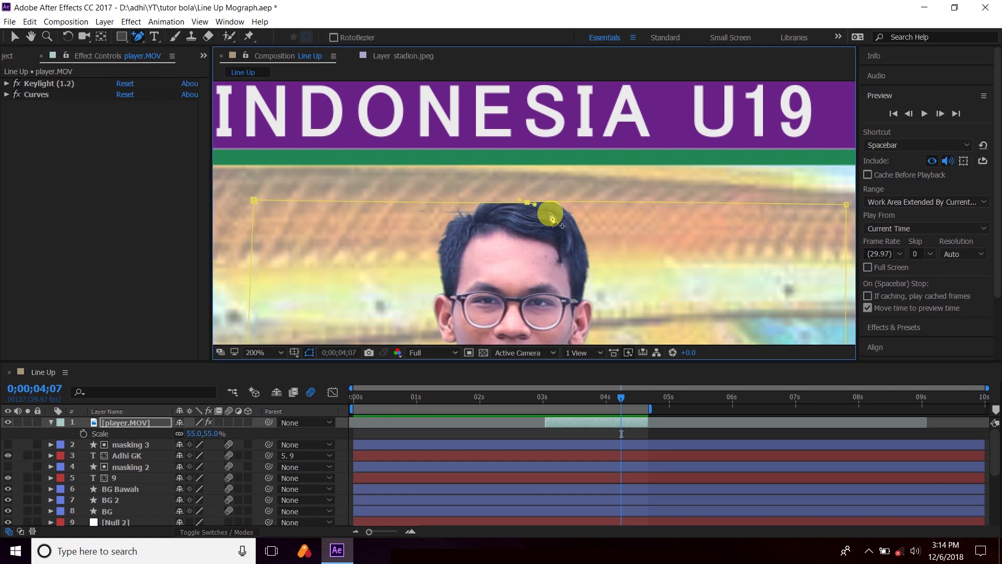
pyautogui.click(15, 40)
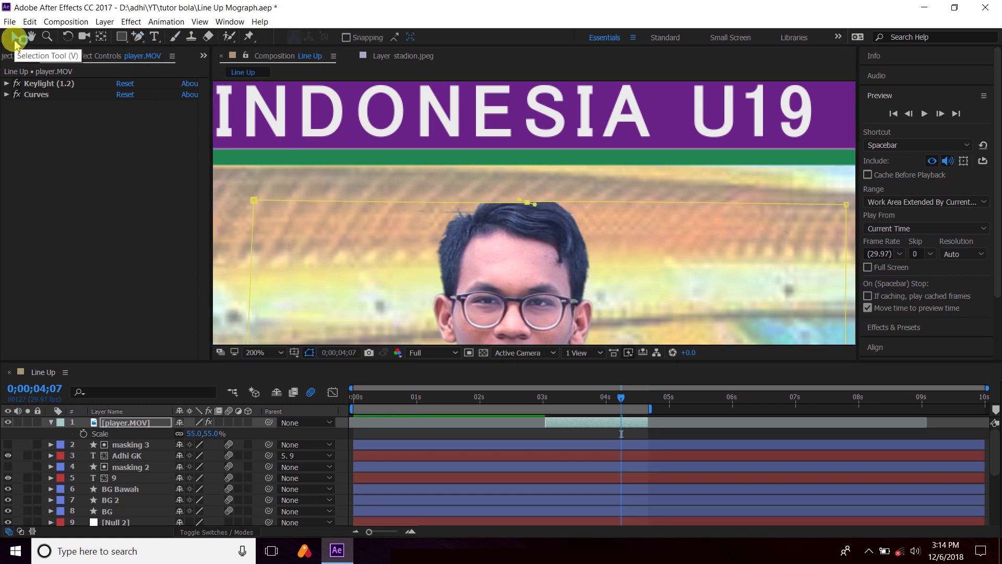
pyautogui.moveTo(537, 207); pyautogui.dragTo(525, 188)
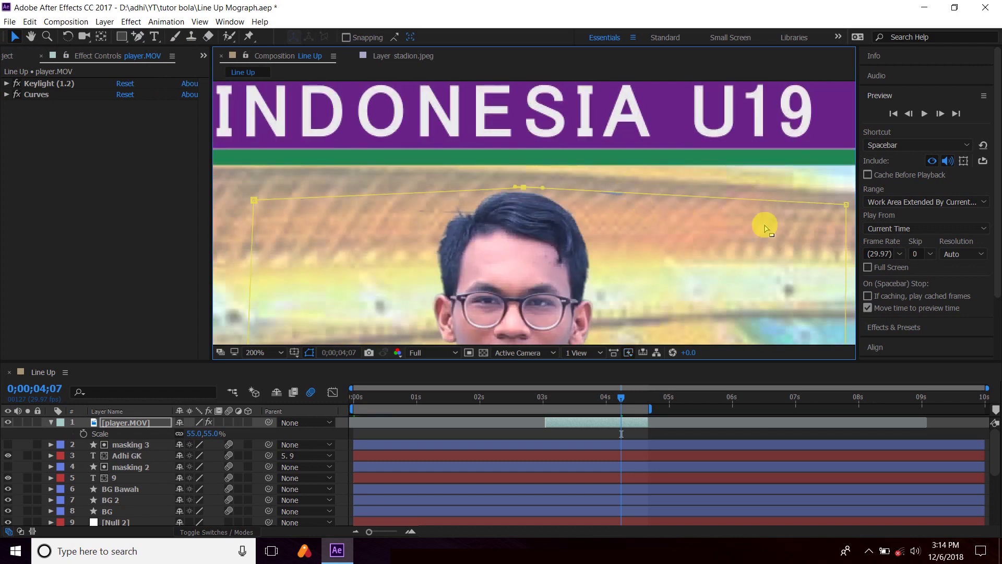
pyautogui.moveTo(846, 209); pyautogui.dragTo(846, 213)
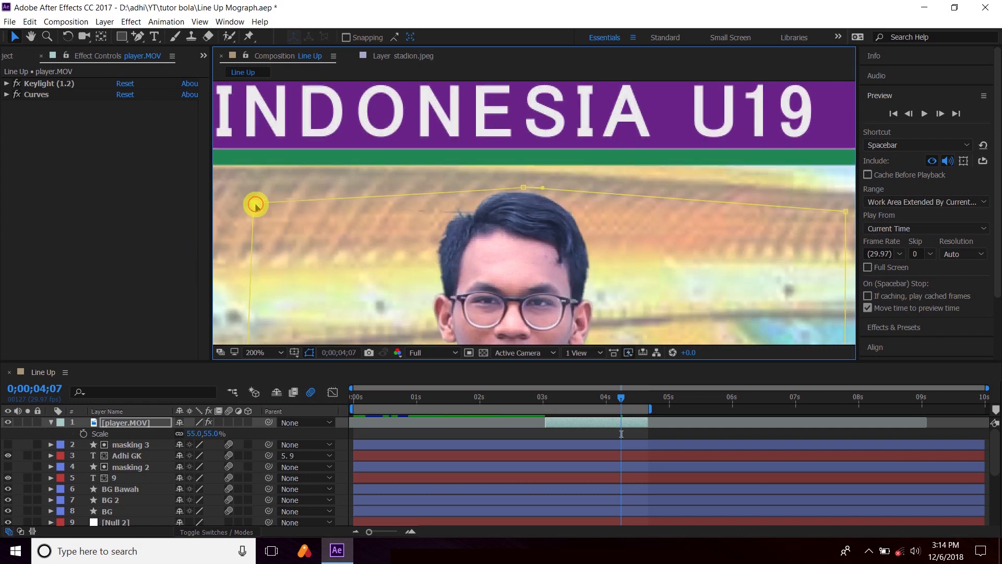
# Set the viewer to Fit and play the Line Up composition from its first frame.
pyautogui.click(255, 352)
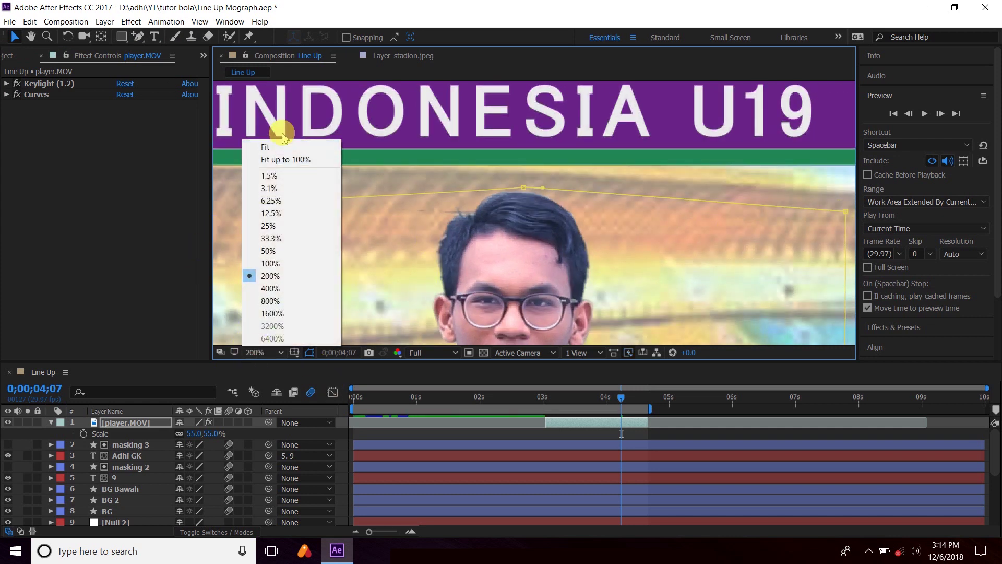
pyautogui.click(271, 142)
pyautogui.click(901, 115)
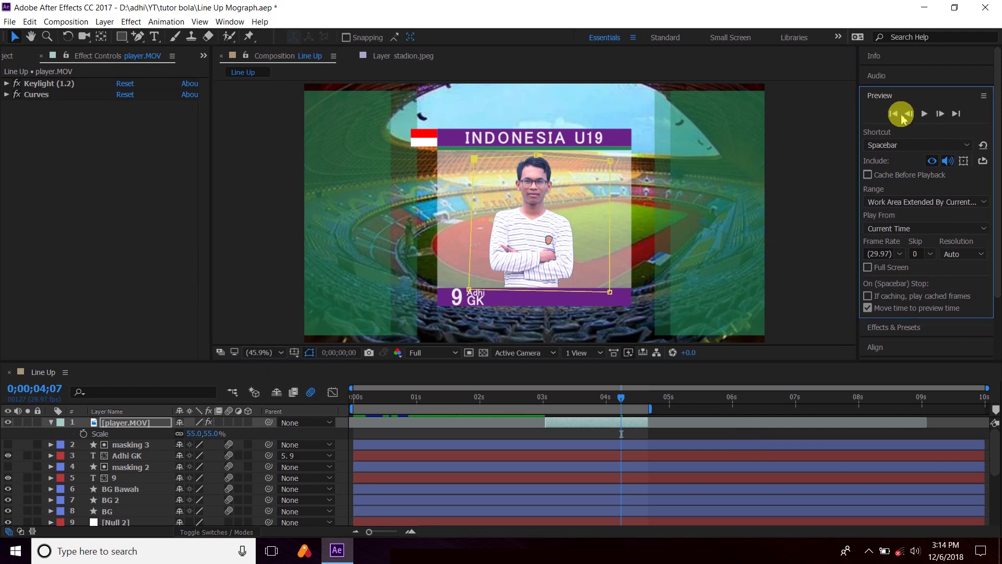
pyautogui.click(923, 114)
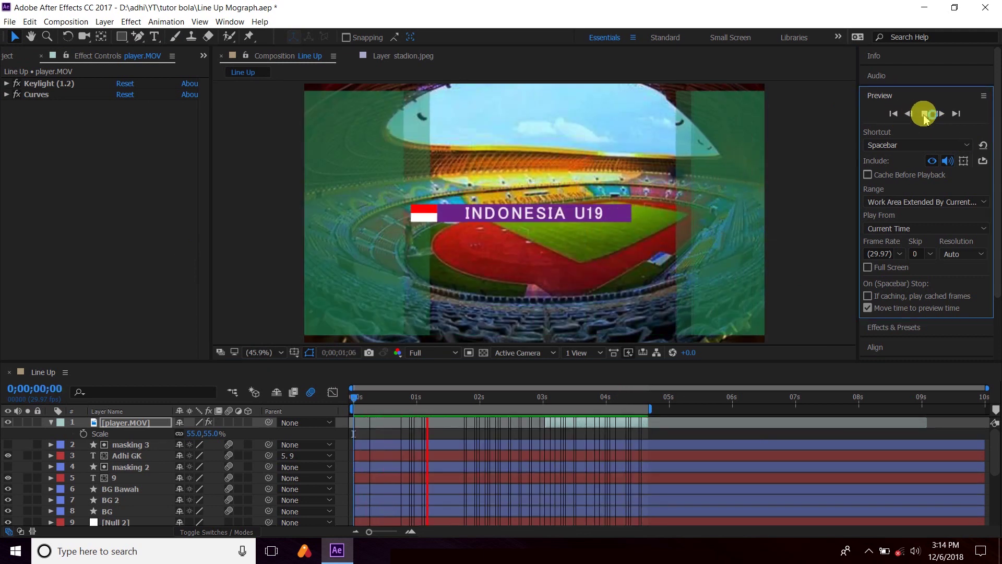